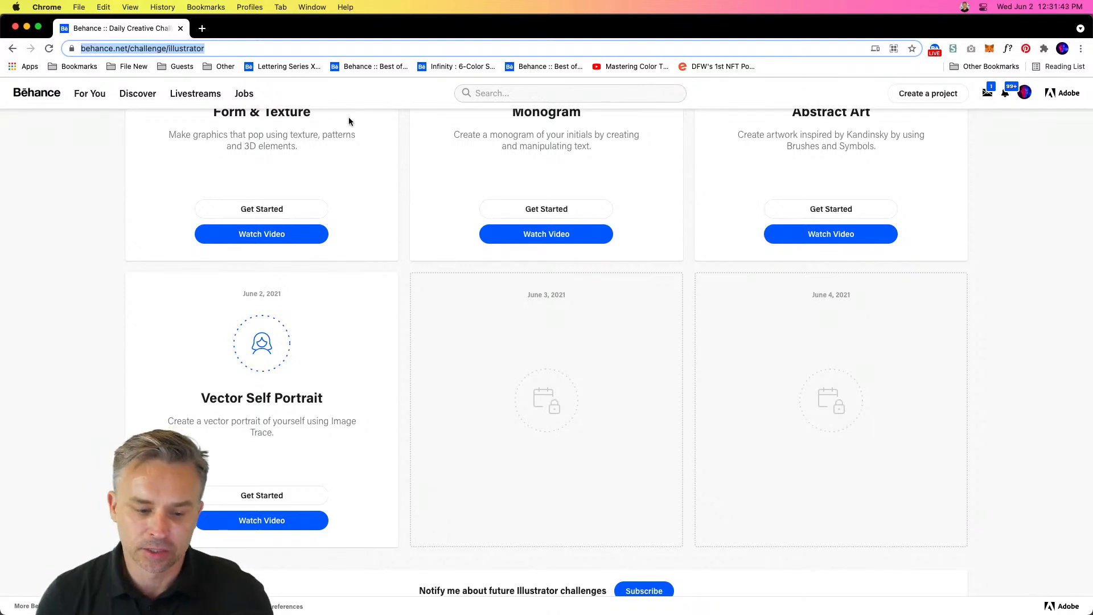
- Open the Vector Self Portrait challenge's starter file from the Behance Illustrator challenges page
left_click(237, 496)
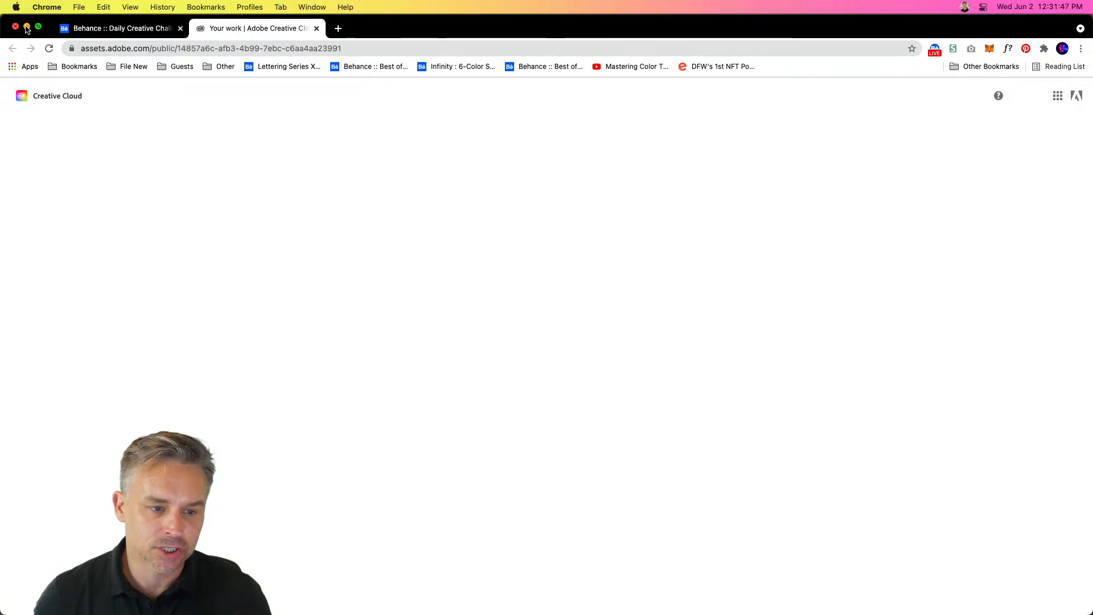
left_click(26, 27)
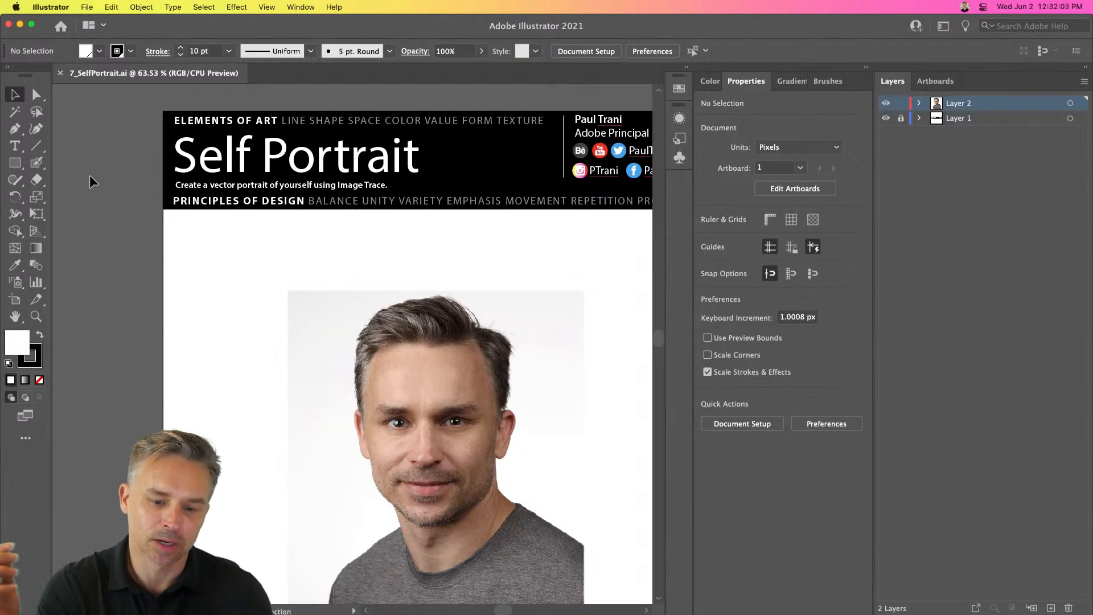
- Duplicate the portrait photo's layer, Layer 2
key("super+minus")
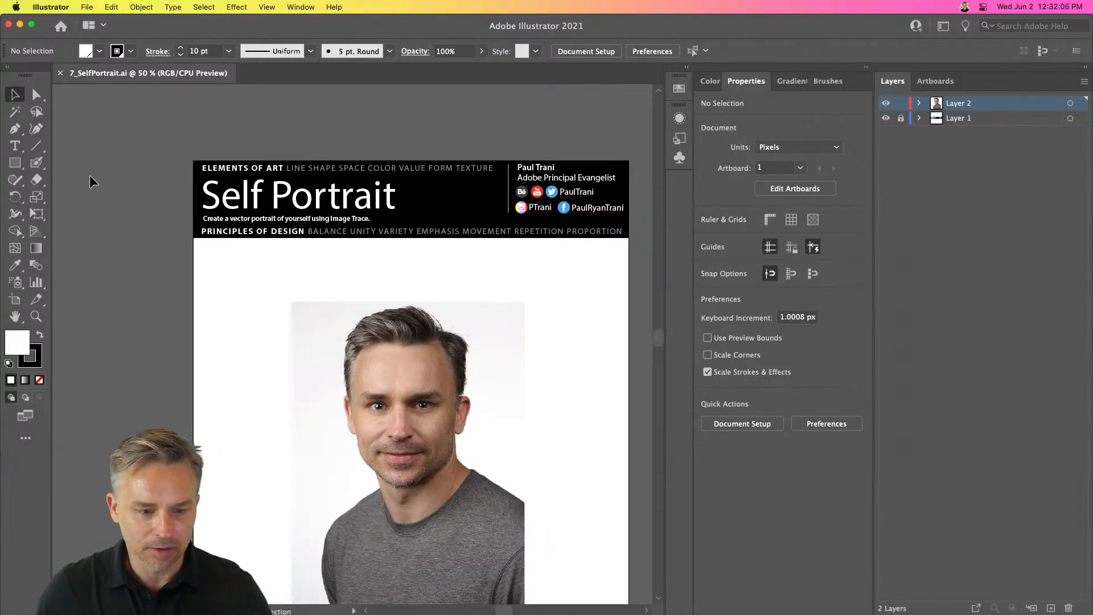
left_click(35, 316)
mouse_move(194, 160)
left_mouse_down()
mouse_move(515, 254)
mouse_move(516, 264)
left_mouse_up()
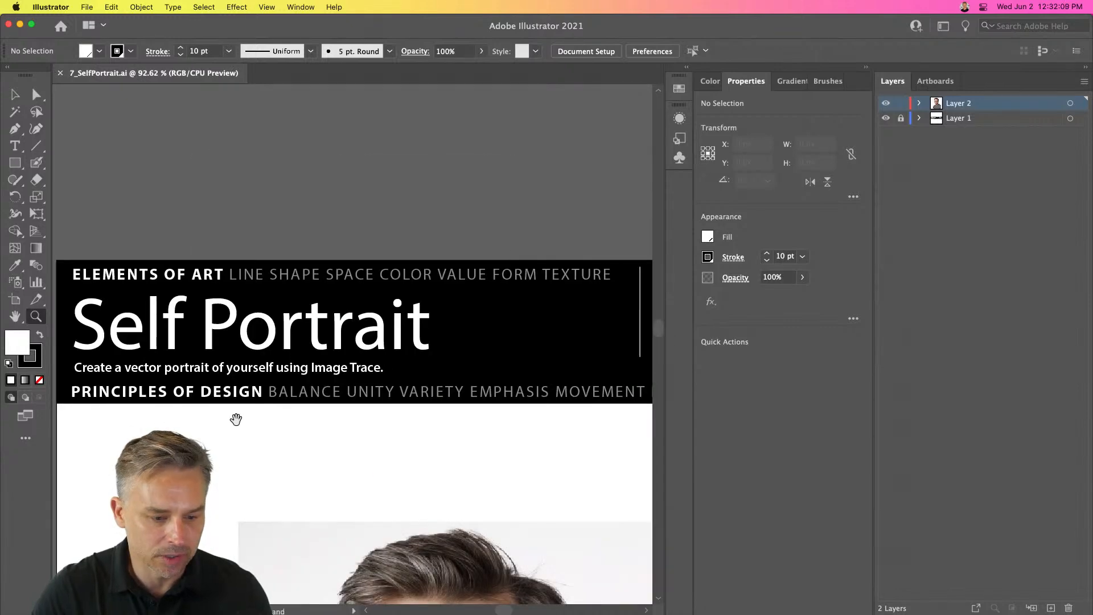
left_click_drag(226, 418, 286, 271)
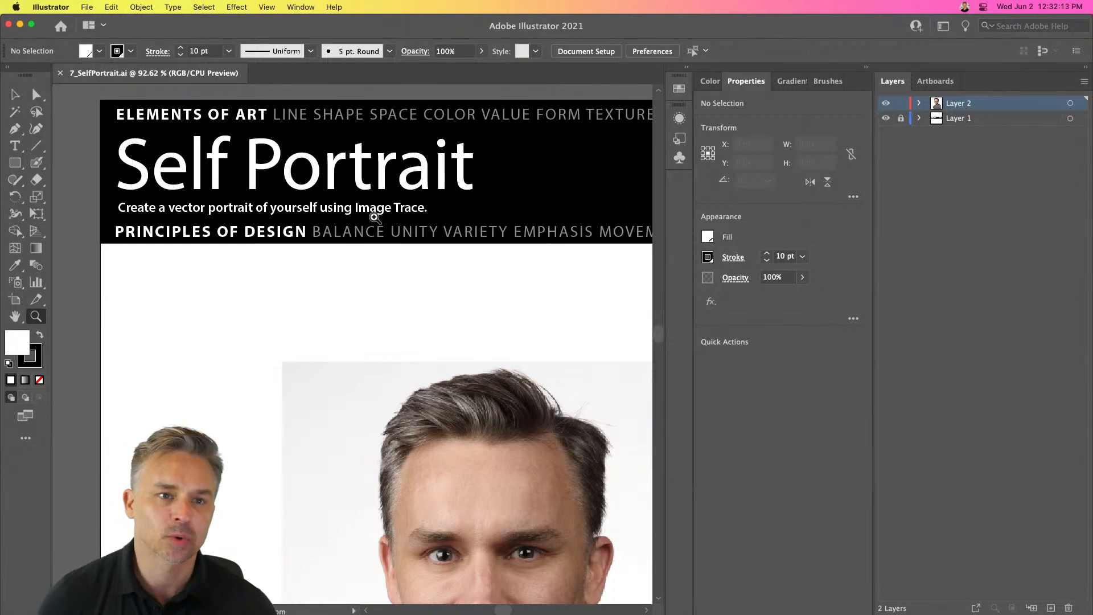
left_click(16, 96)
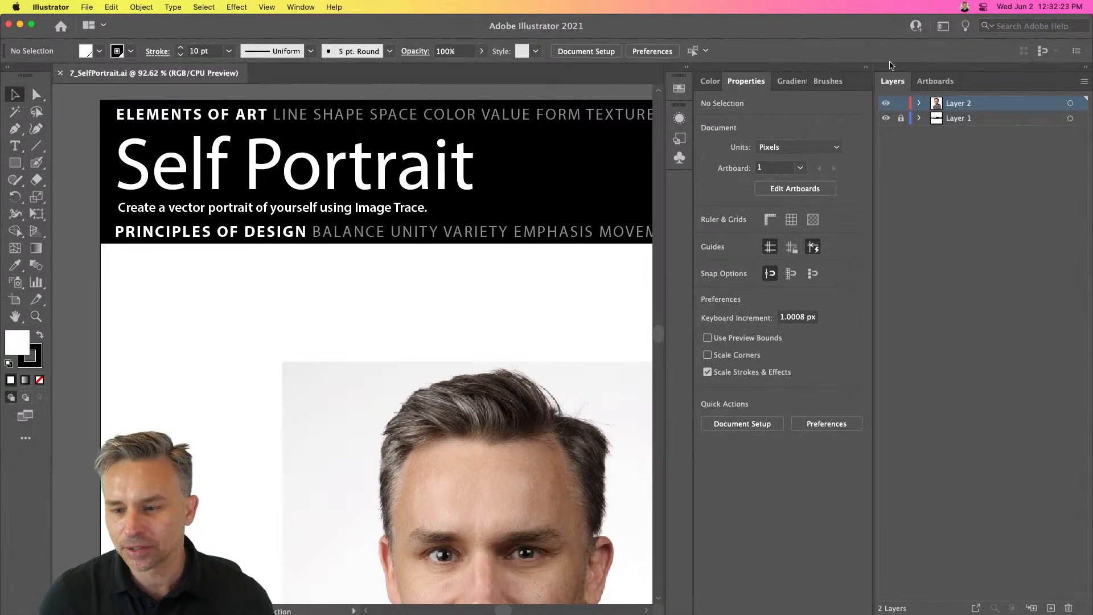
left_click(866, 67)
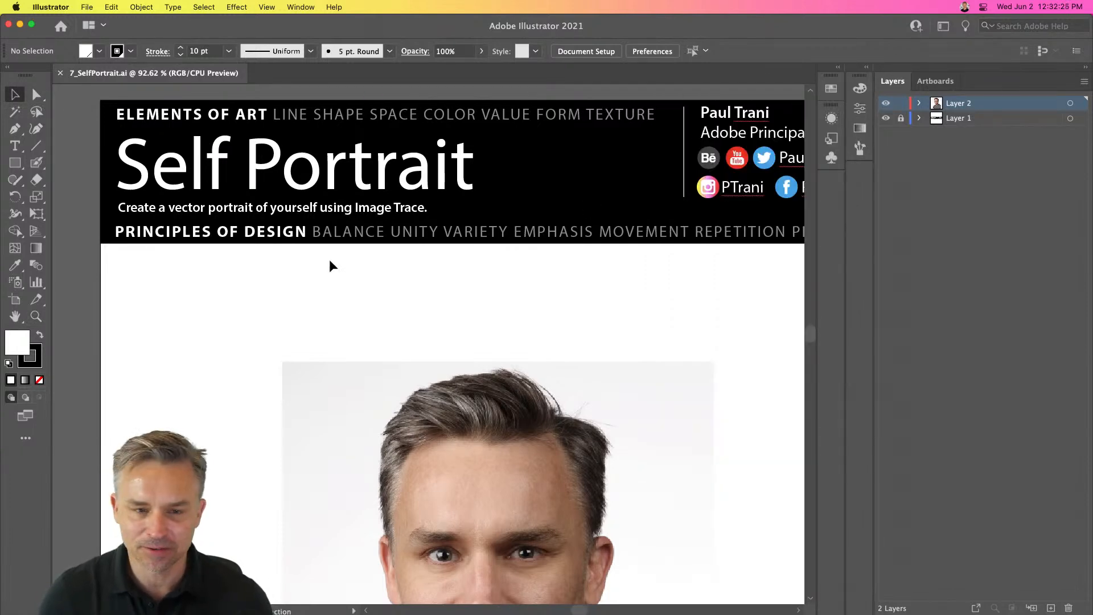
scroll(154, 370, "down", 5)
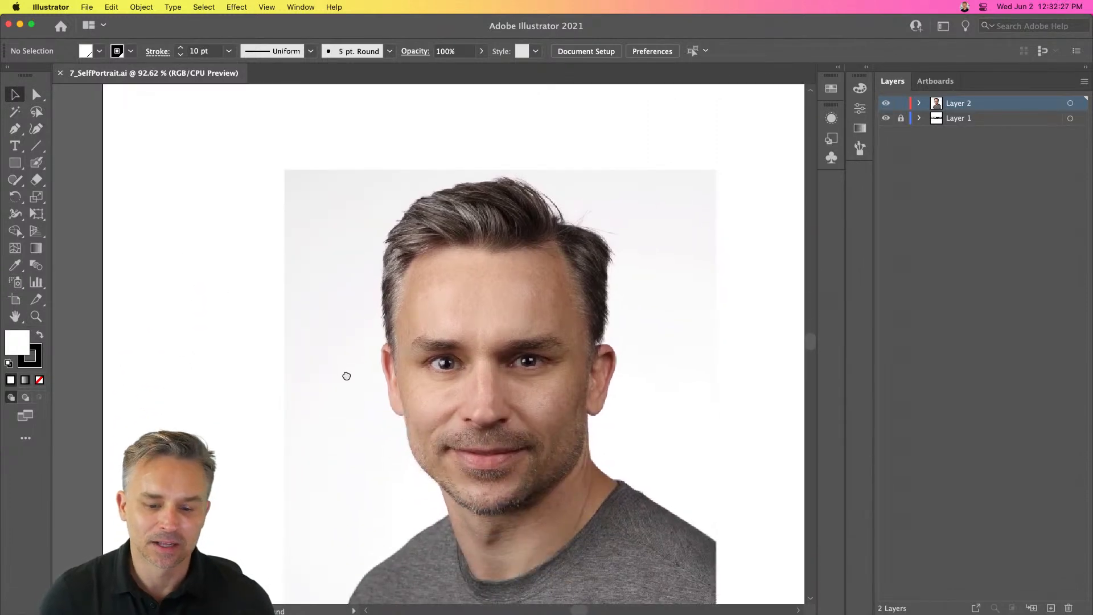
key("super+minus")
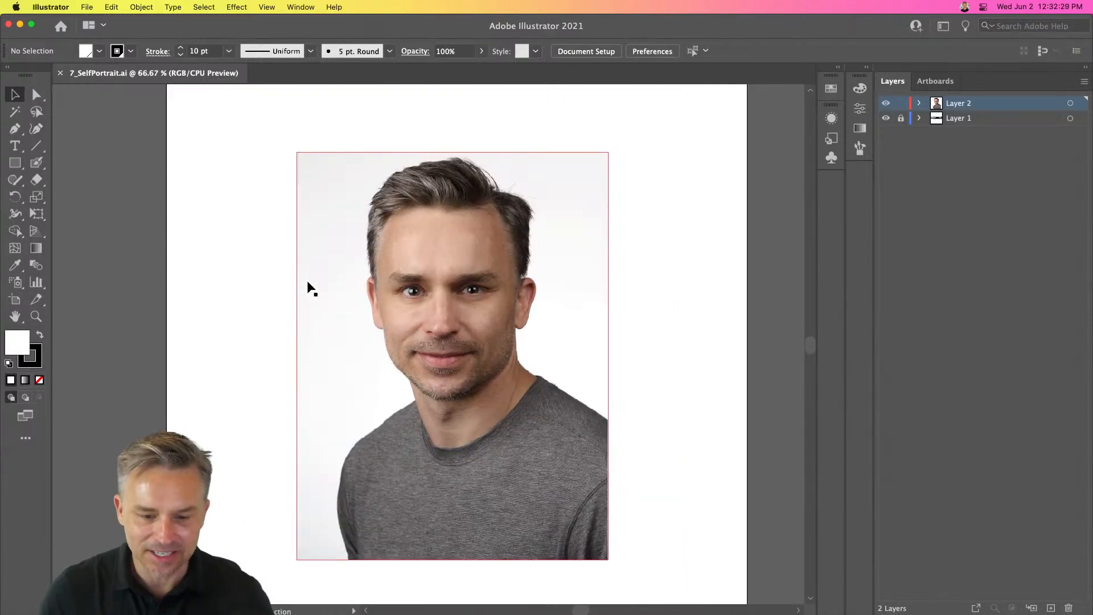
left_click_drag(210, 291, 212, 289)
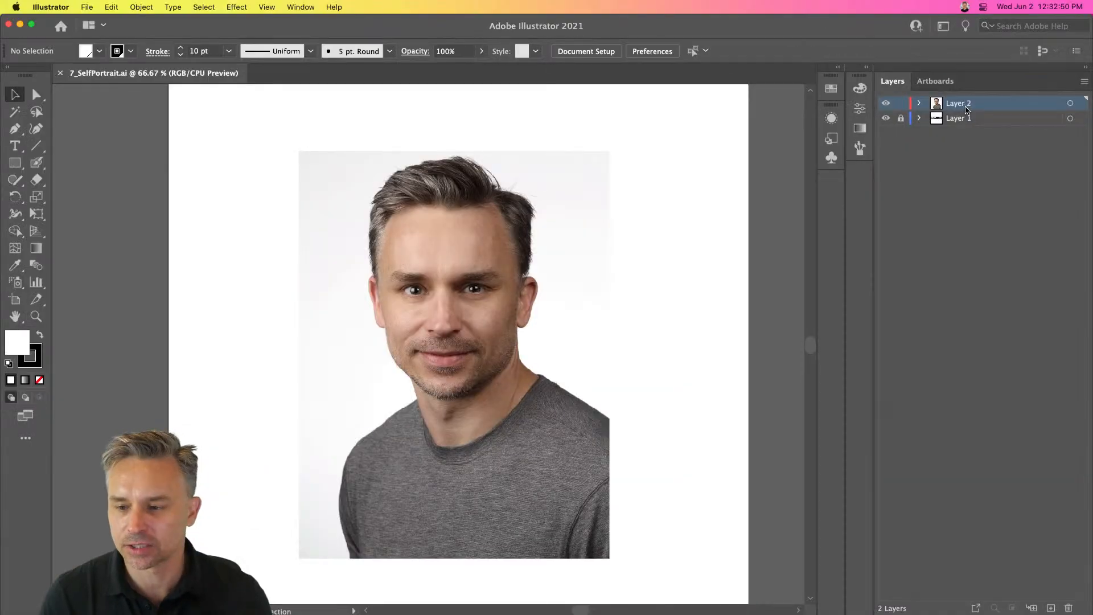
left_click_drag(987, 107, 1051, 608)
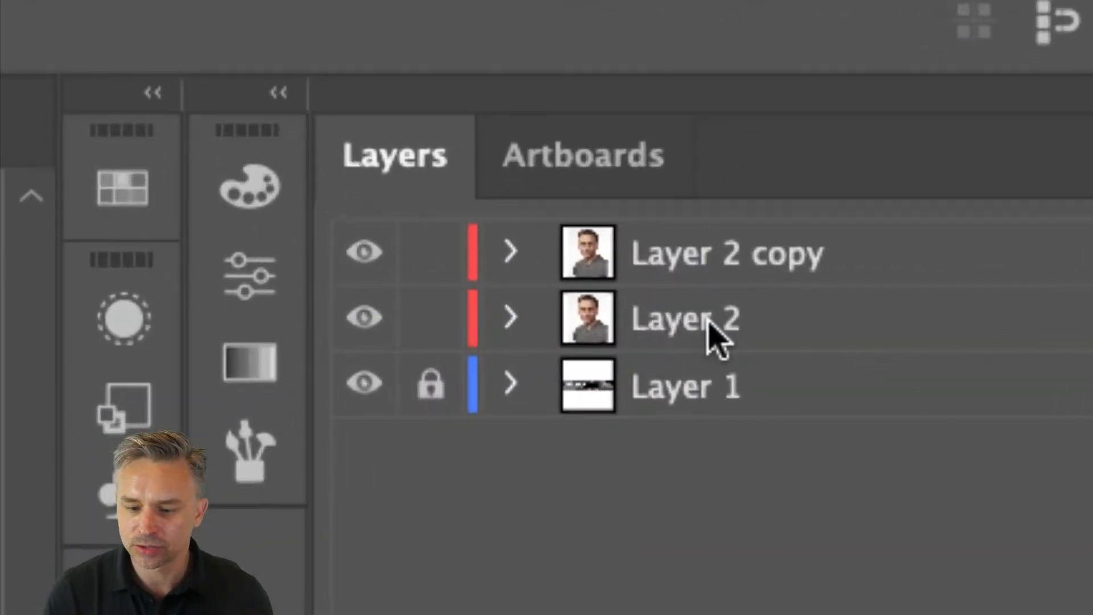
- Rename the original photo layer to original and its copy to image trace
double_click(964, 118)
type("original")
key("Return")
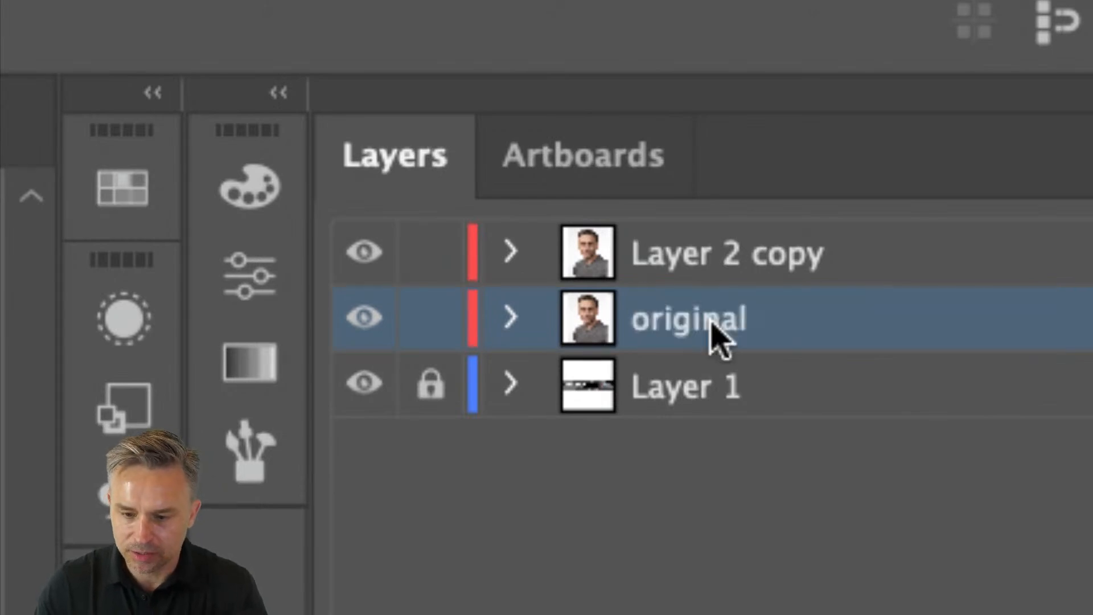
double_click(705, 261)
type("image trace")
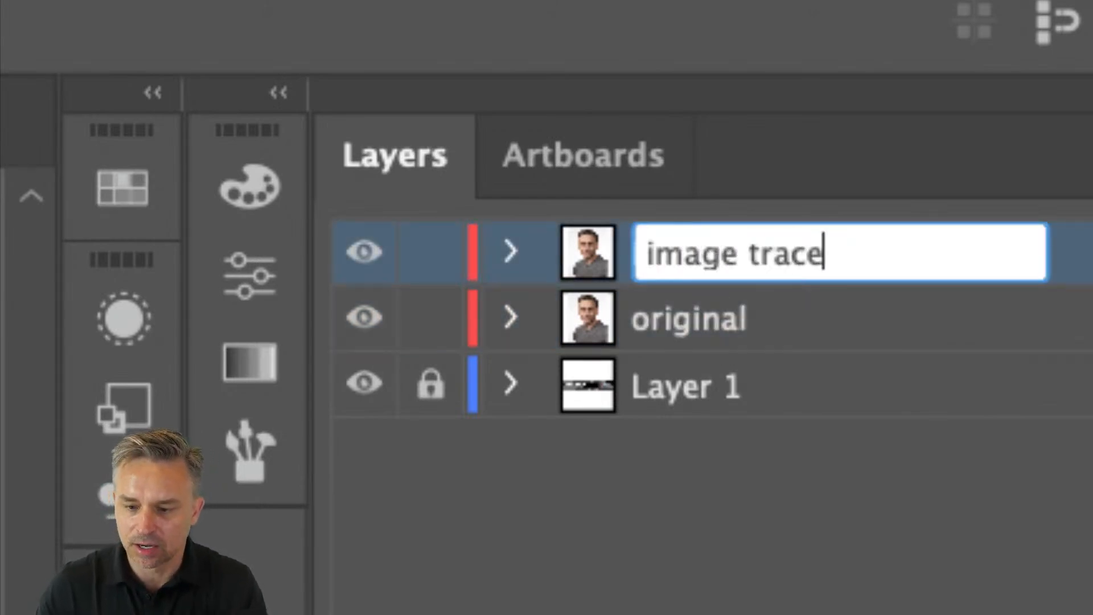
key("Return")
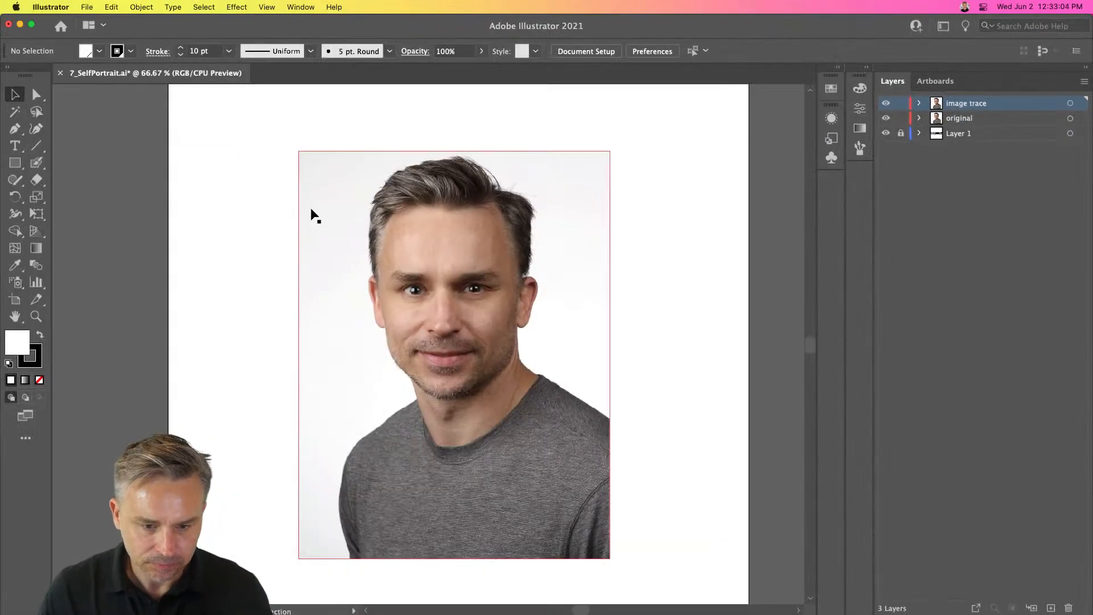
- Lock the original layer
left_click(312, 214)
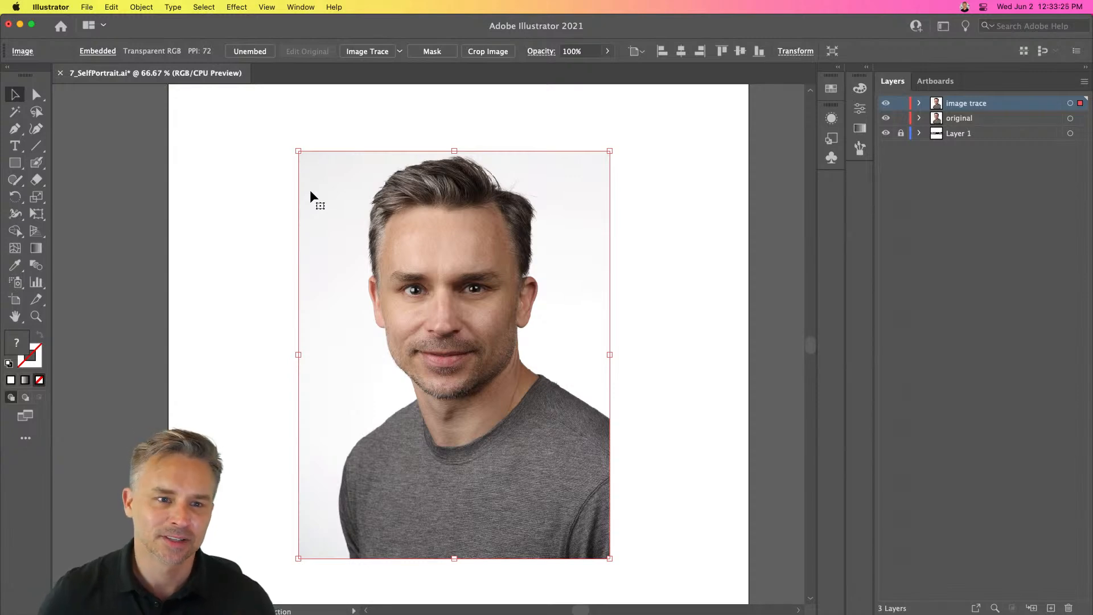
left_click(901, 118)
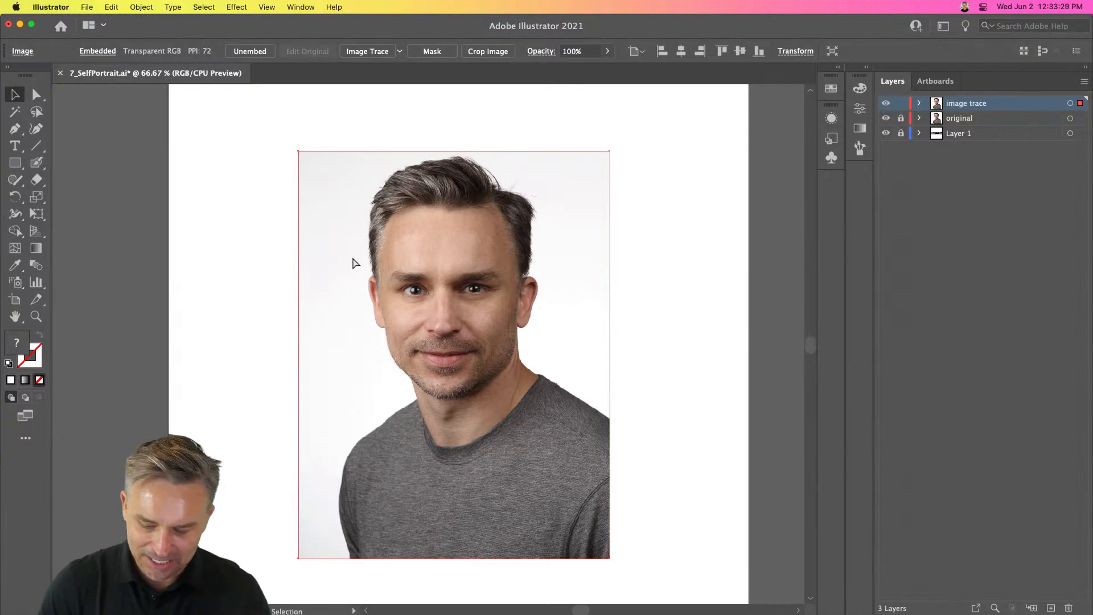
key("super+1")
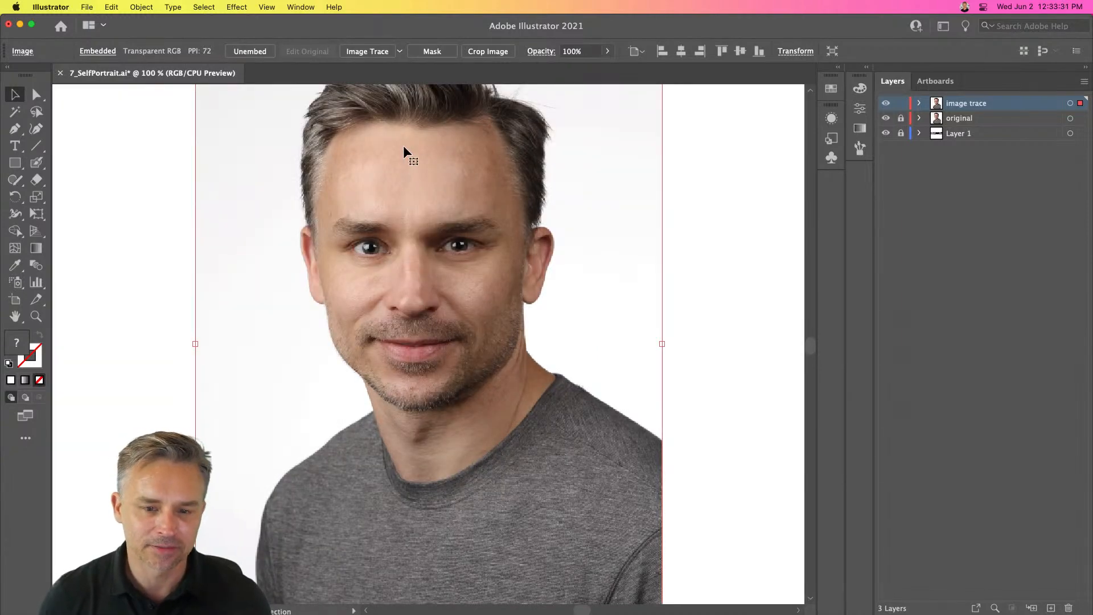
left_click_drag(367, 152, 399, 199)
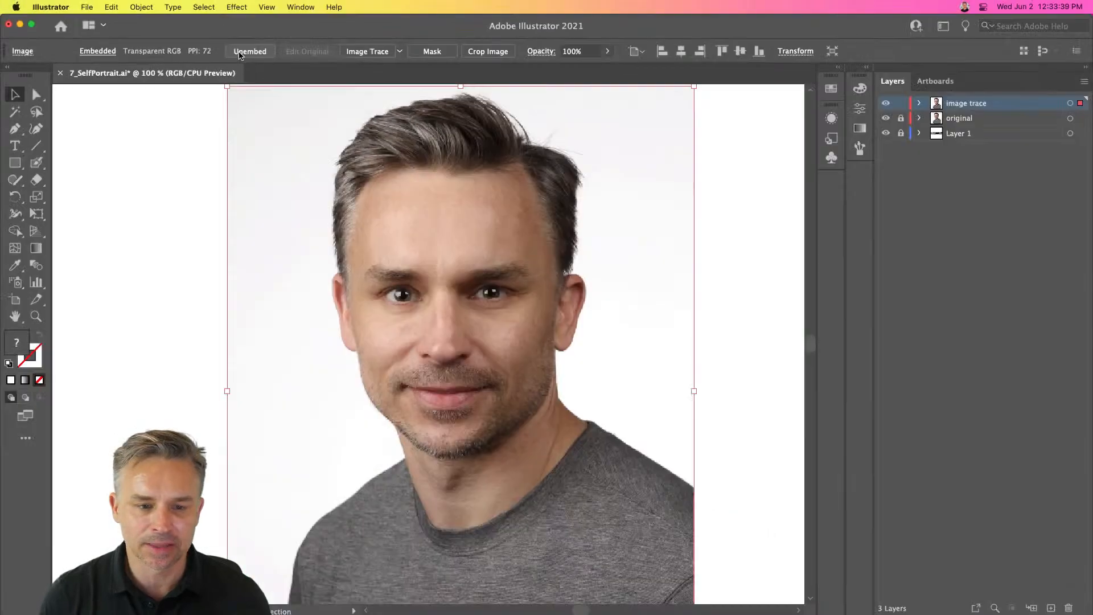
key("super+minus")
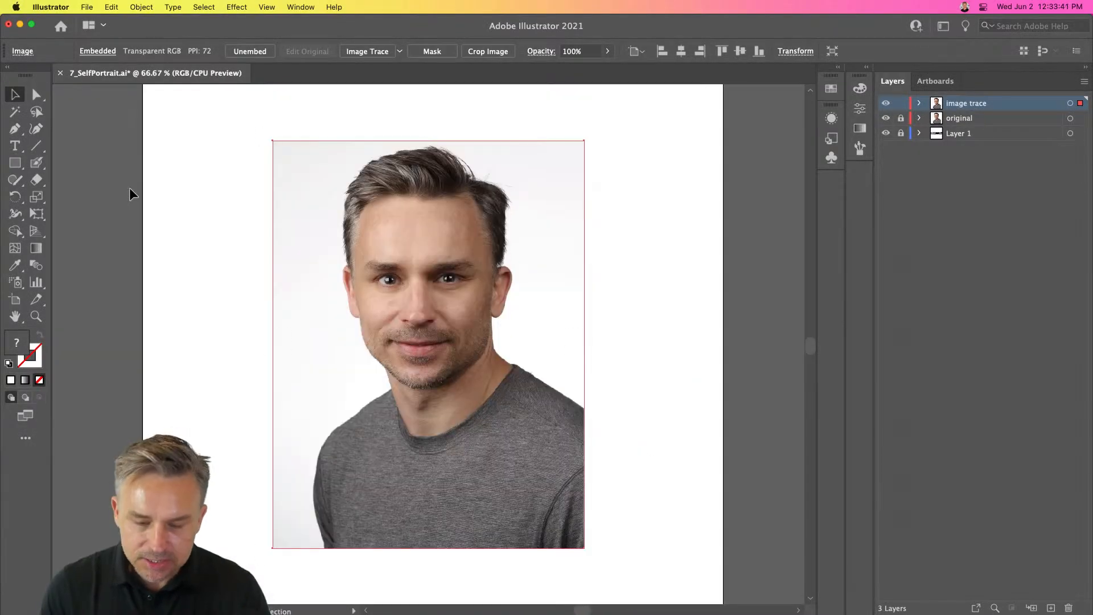
left_click(130, 194)
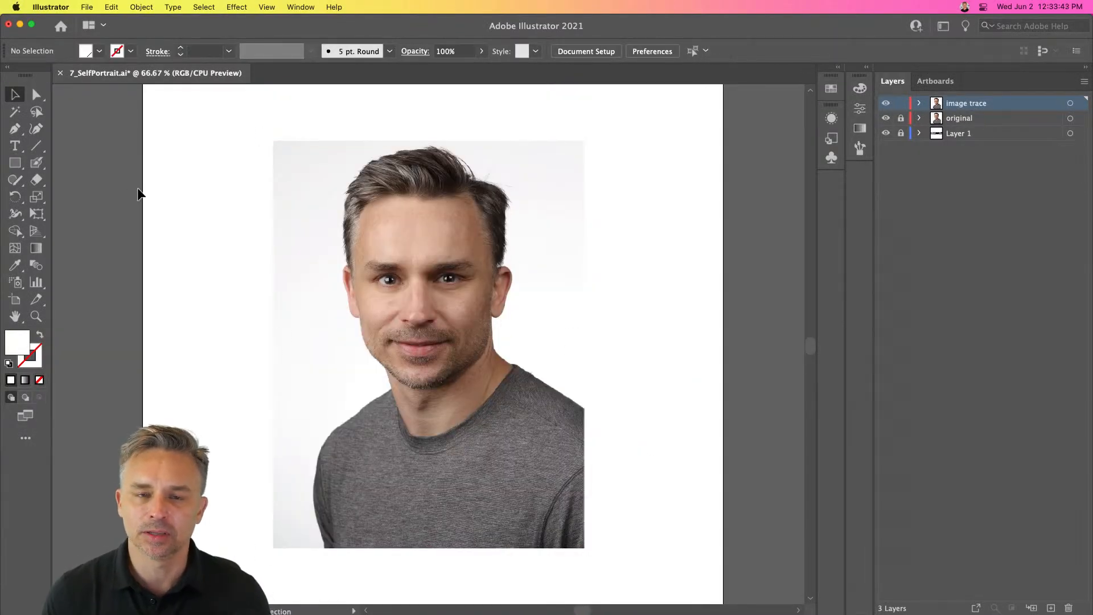
- Rasterize the photo on the image trace layer at Screen (72 ppi) resolution with a transparent background
key("super+a")
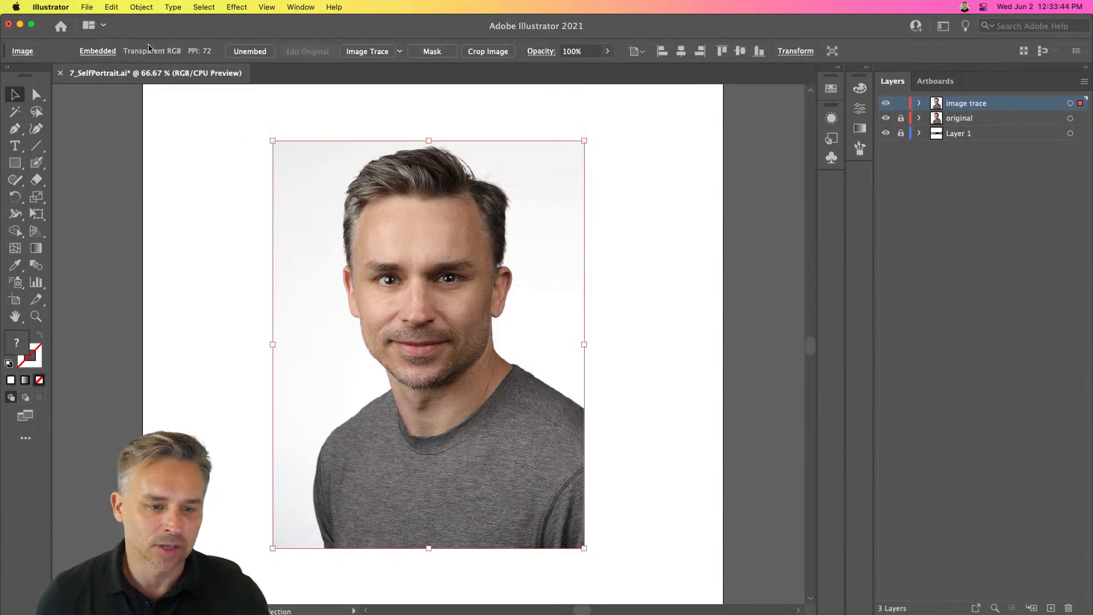
left_click(141, 7)
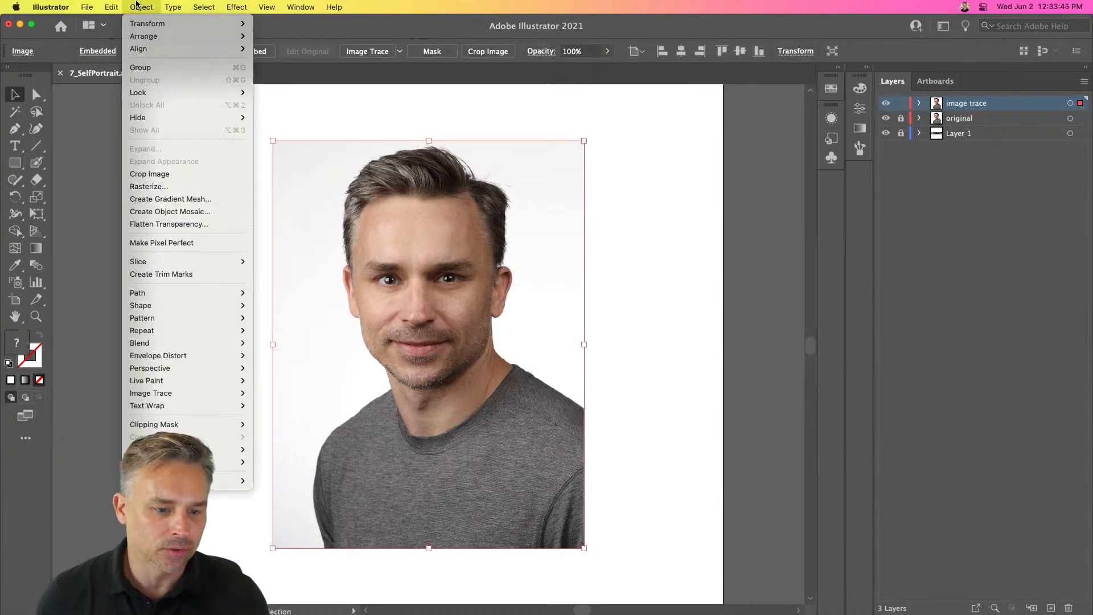
left_click(163, 188)
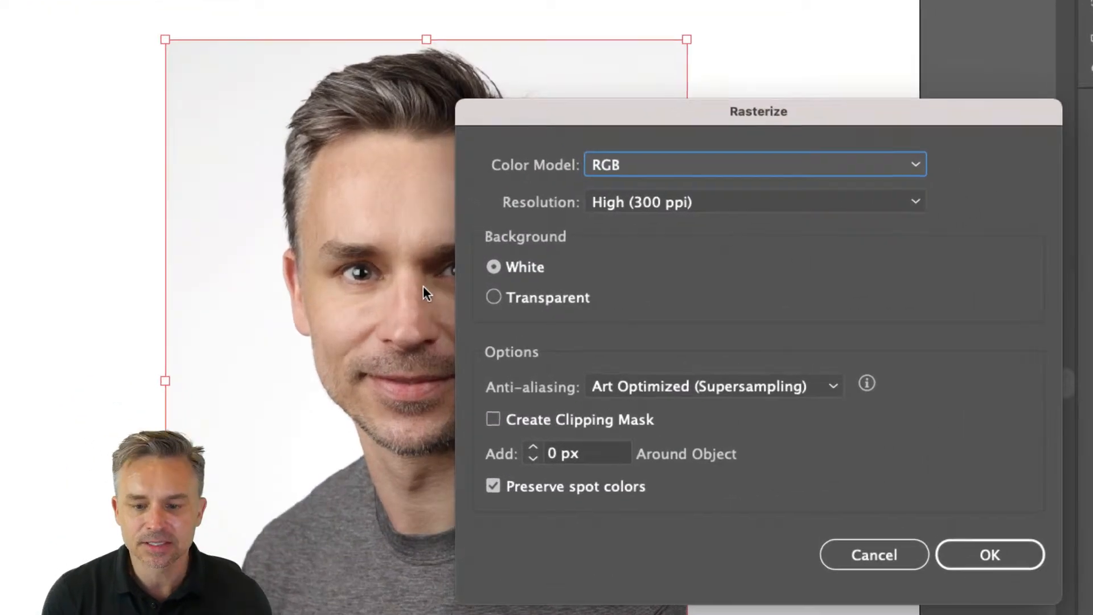
left_click(575, 187)
left_click(619, 108)
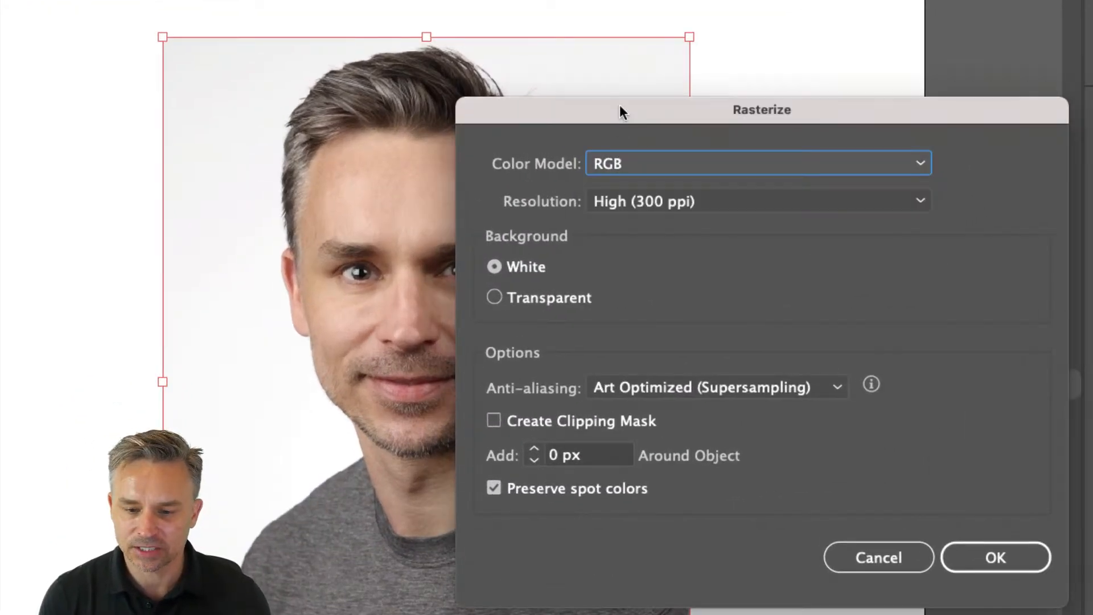
left_click(621, 200)
left_click(637, 233)
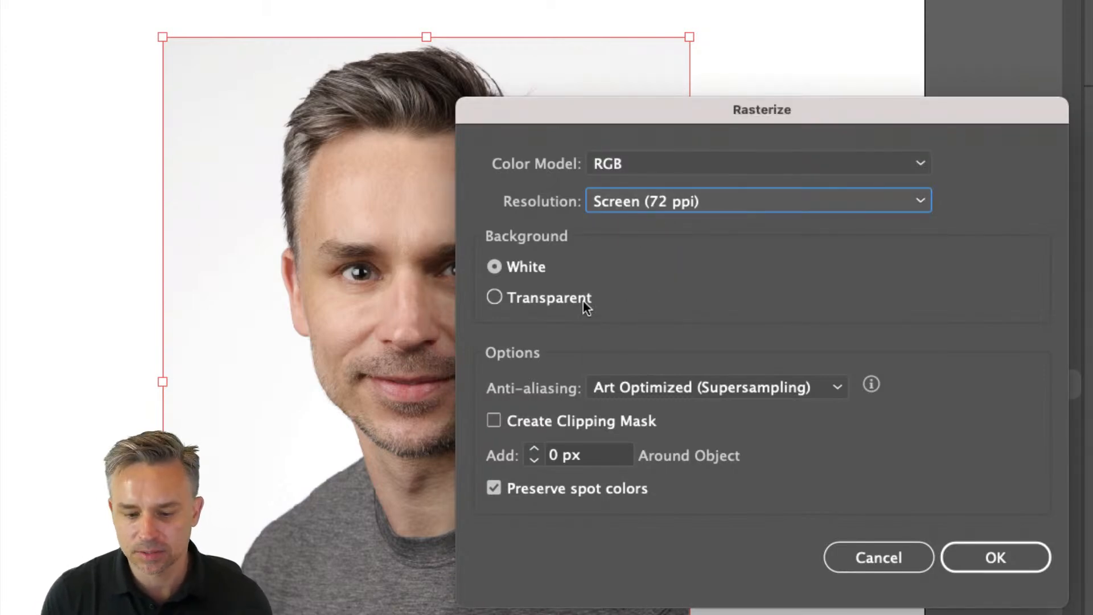
left_click_drag(570, 115, 581, 43)
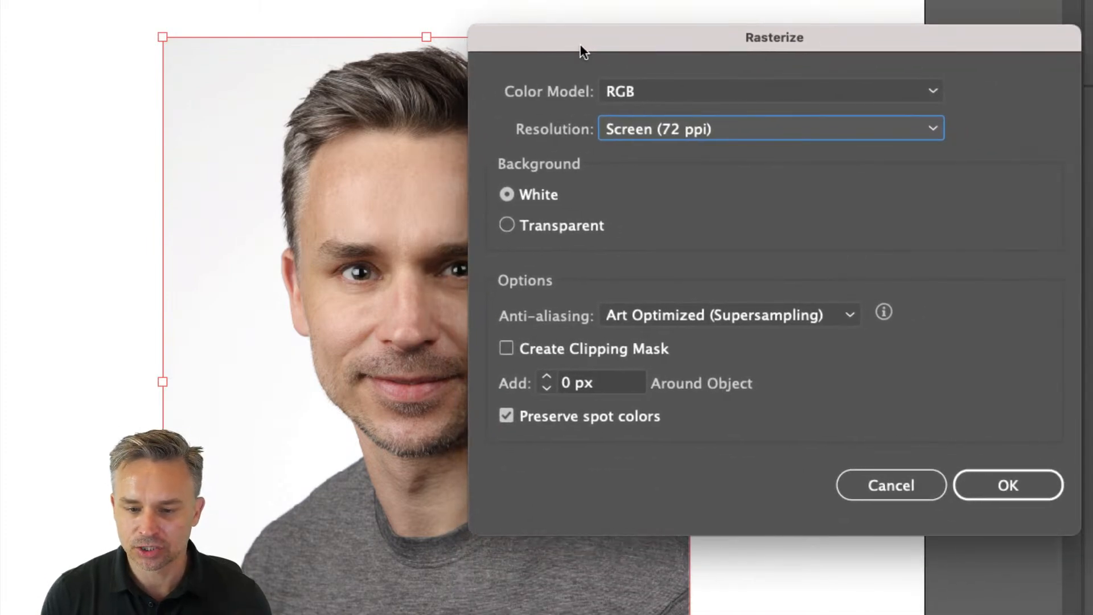
left_click(508, 226)
left_click(1008, 485)
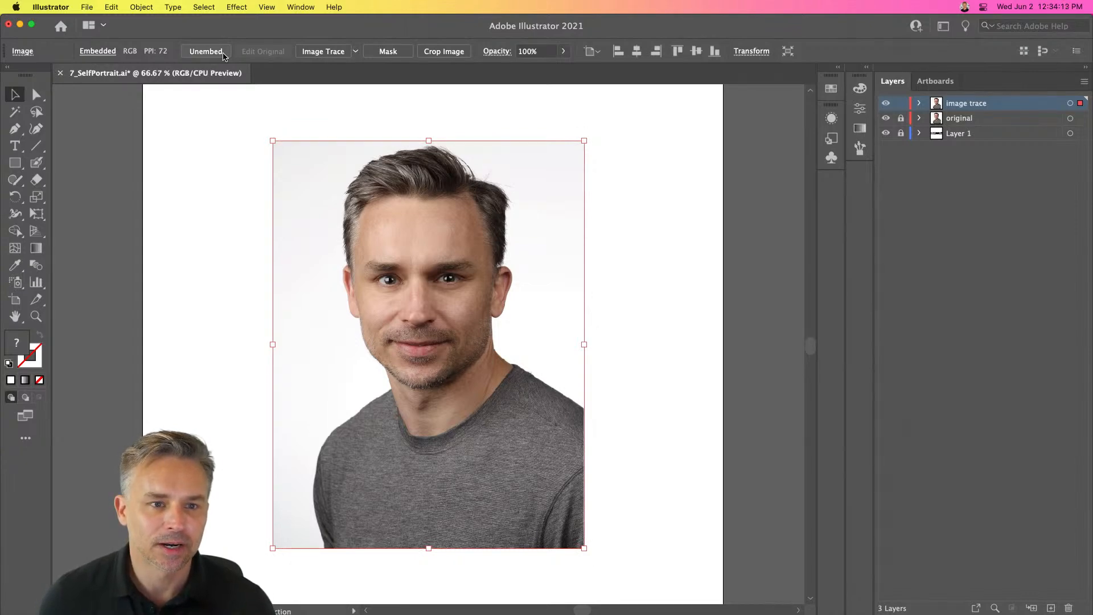
- Hide the original layer
key("super+1")
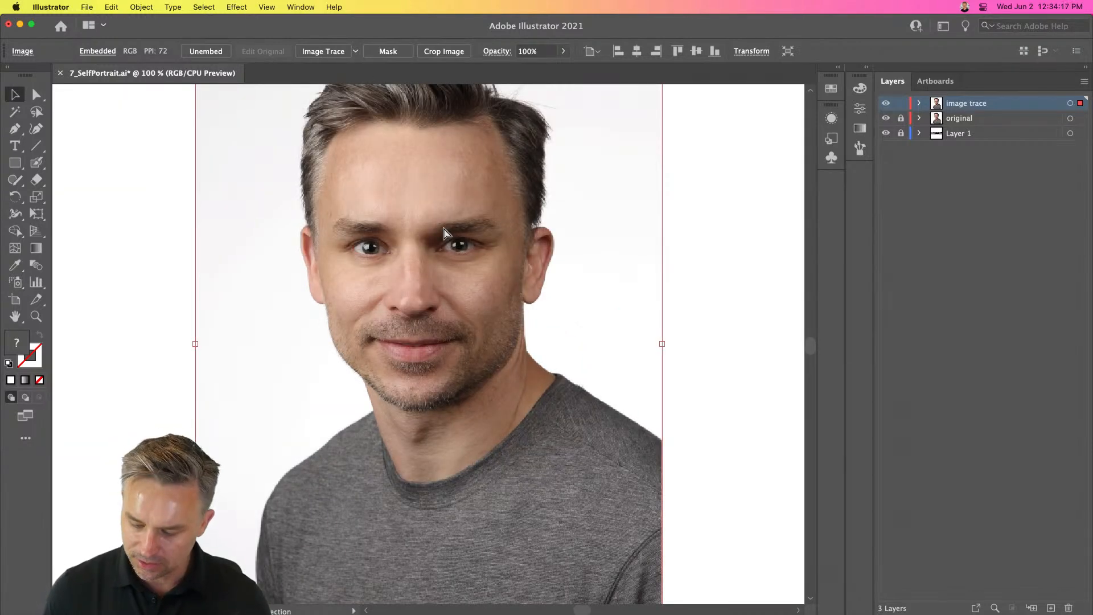
key("super+minus")
left_click(886, 118)
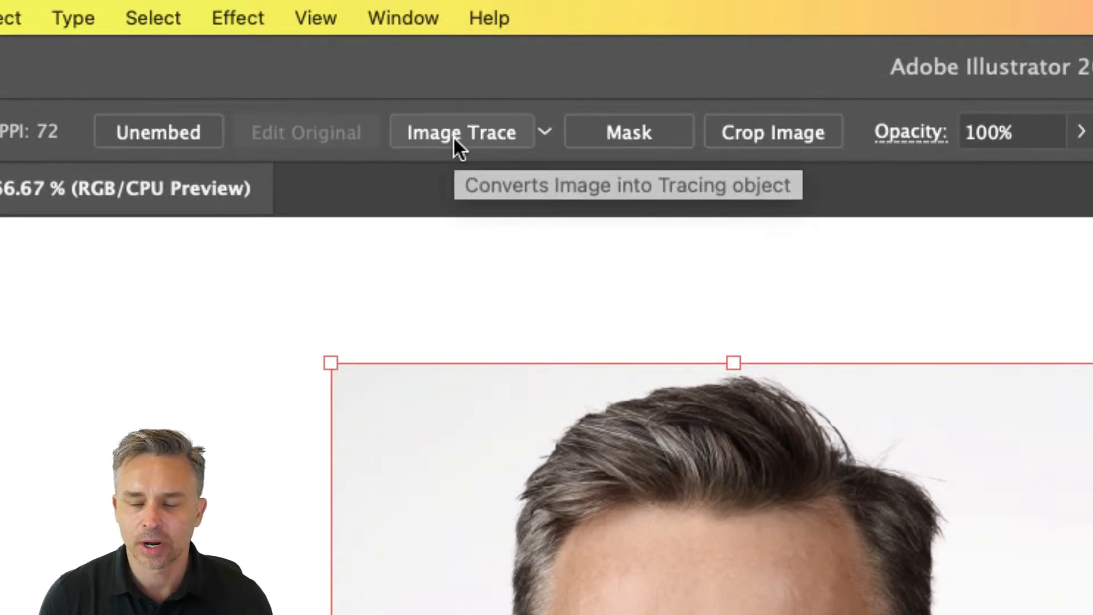
- Try Image Trace with the default and Black and White Logo presets, undoing each result
left_click(454, 138)
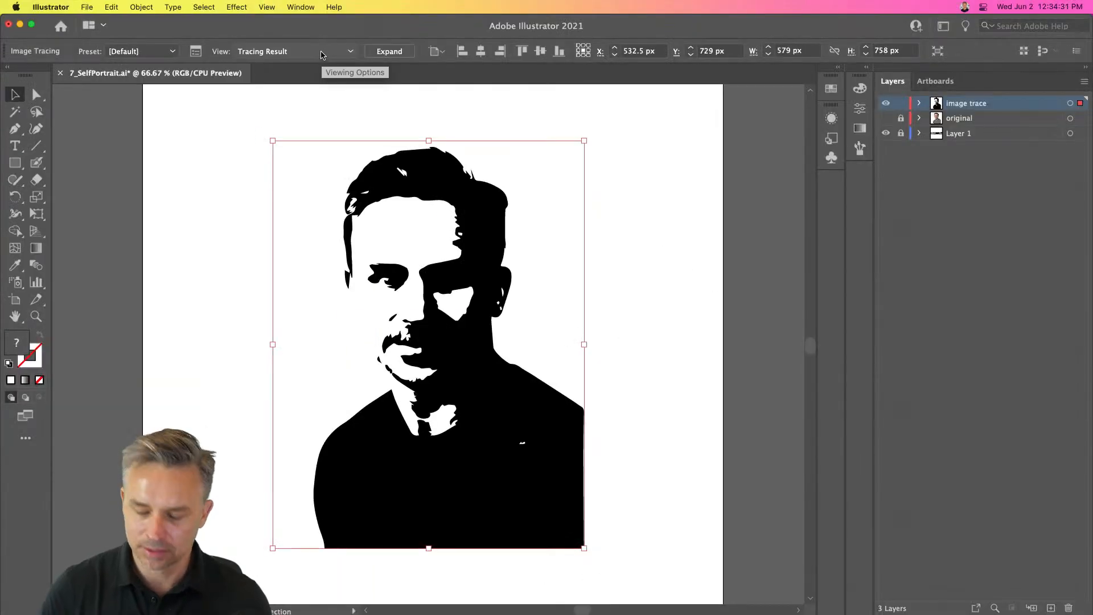
key("super+z")
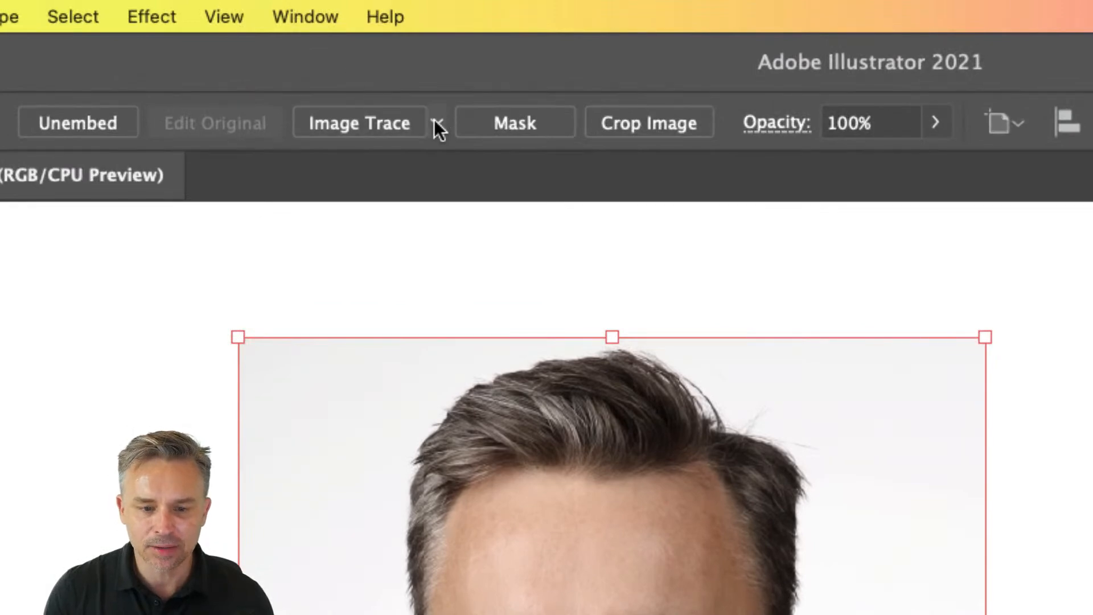
left_click(436, 122)
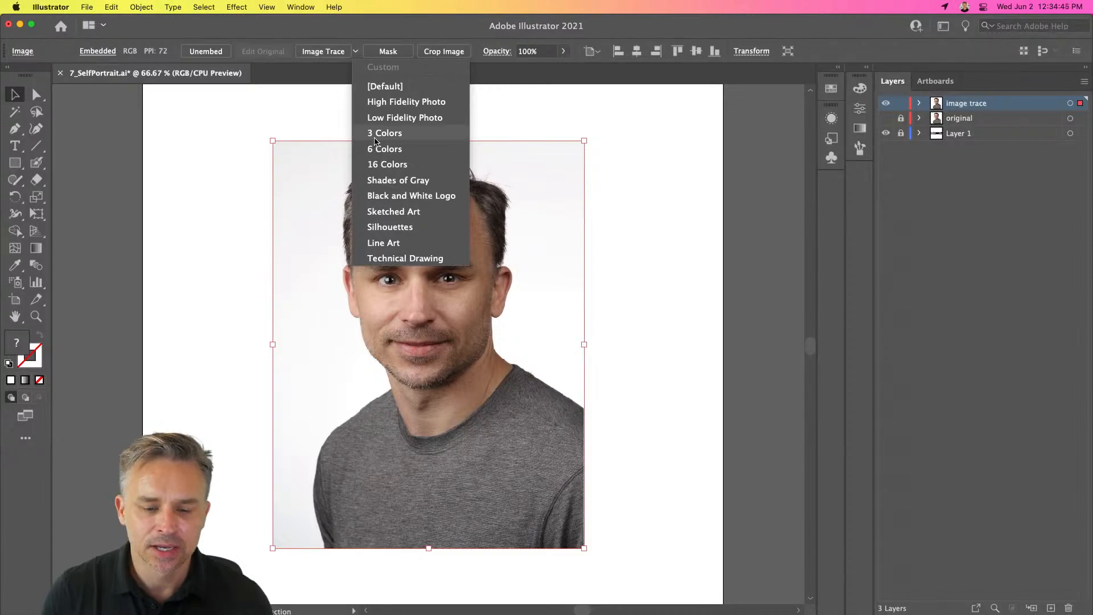
left_click(399, 197)
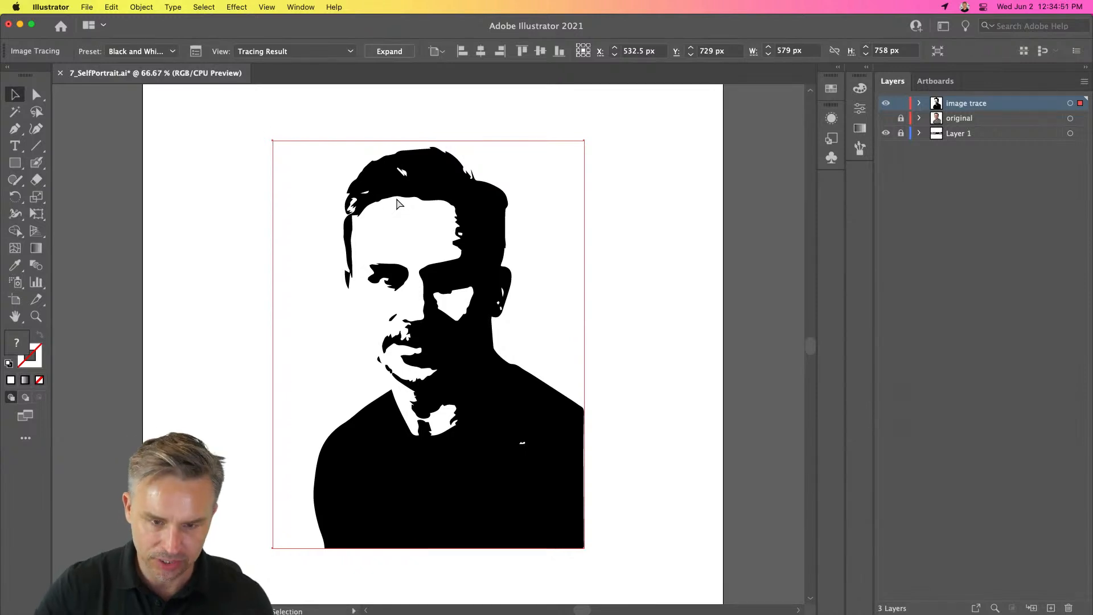
key("super+z")
- Image Trace the rasterized photo with the 3 Colors preset
left_click(355, 52)
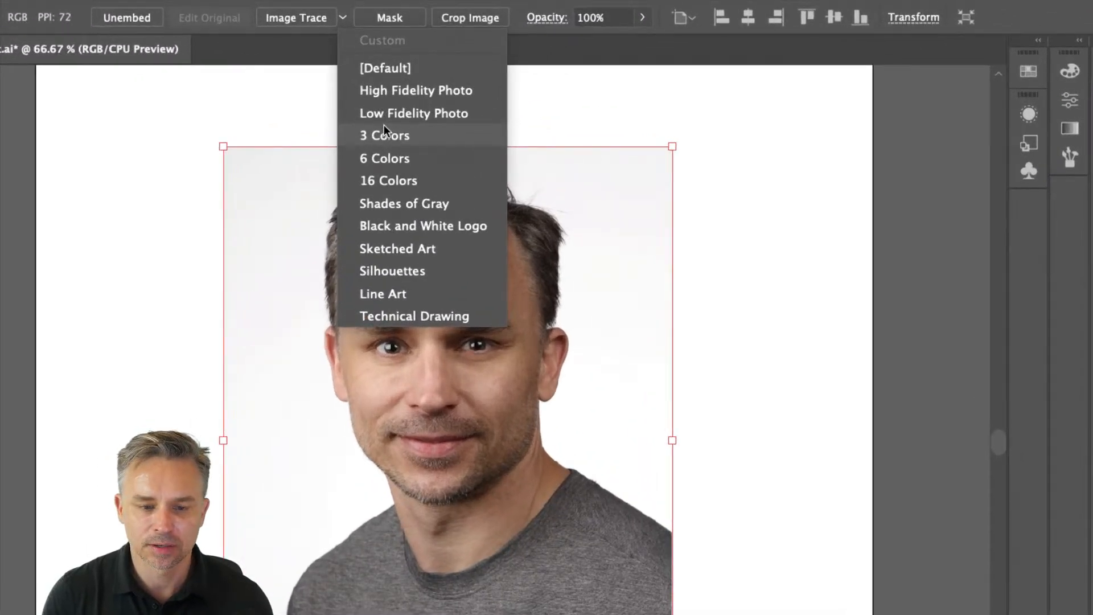
left_click(384, 135)
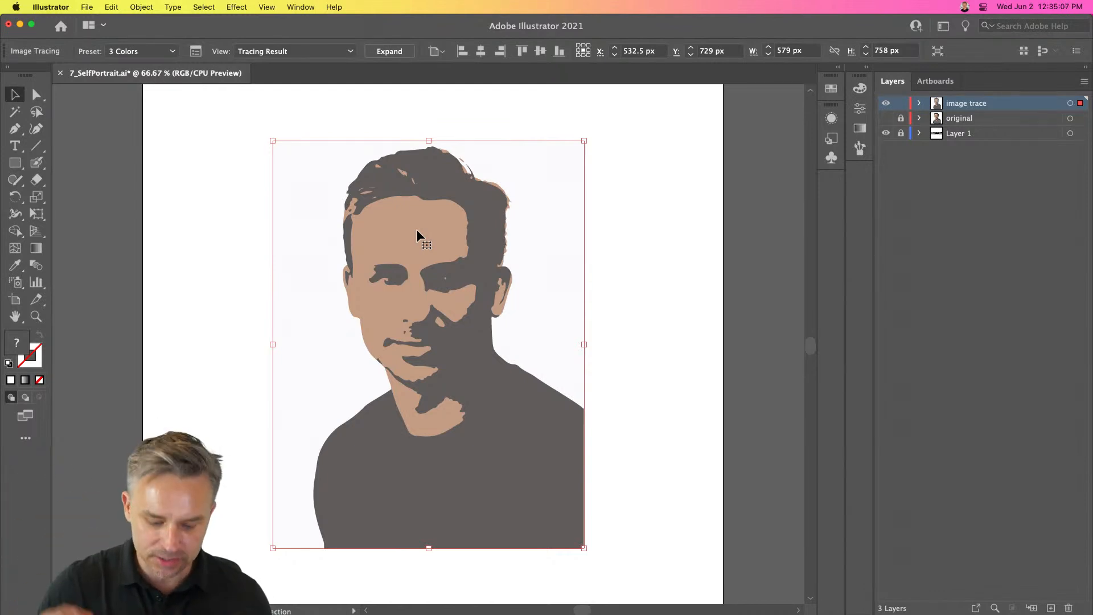
- Undo the 3 Colors trace and Image Trace the rasterized photo with the 6 Colors preset instead
left_click(333, 52)
left_click(336, 41)
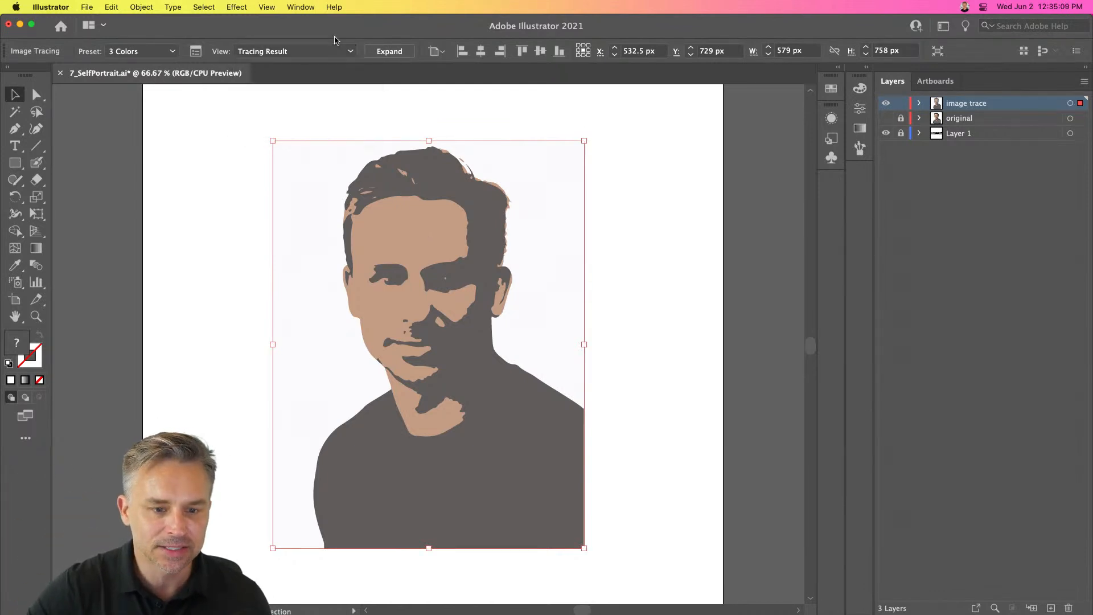
key("super+z")
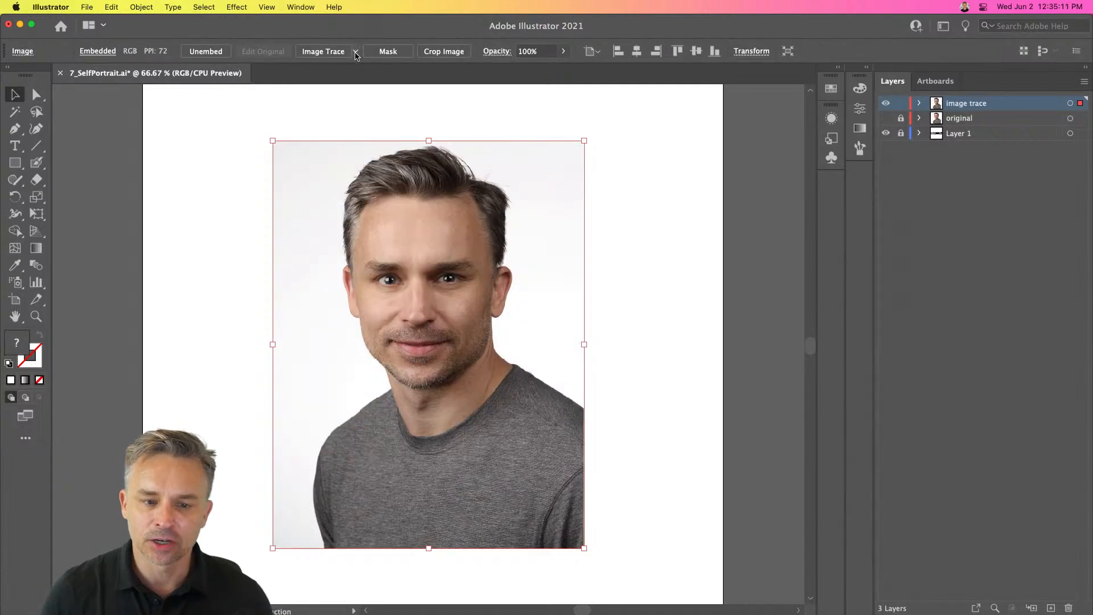
left_click(355, 52)
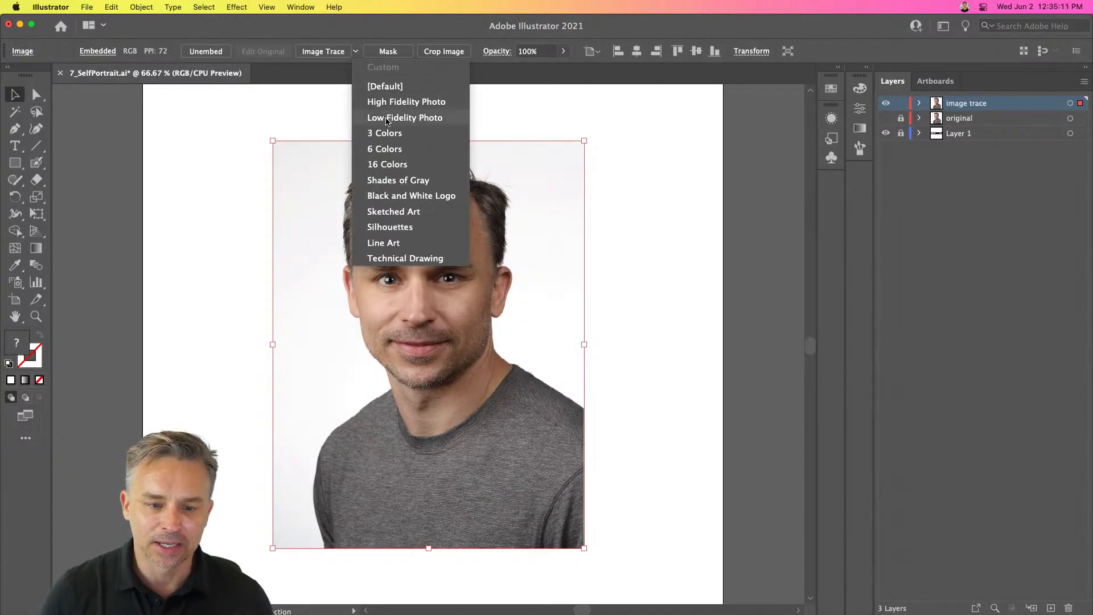
left_click(384, 150)
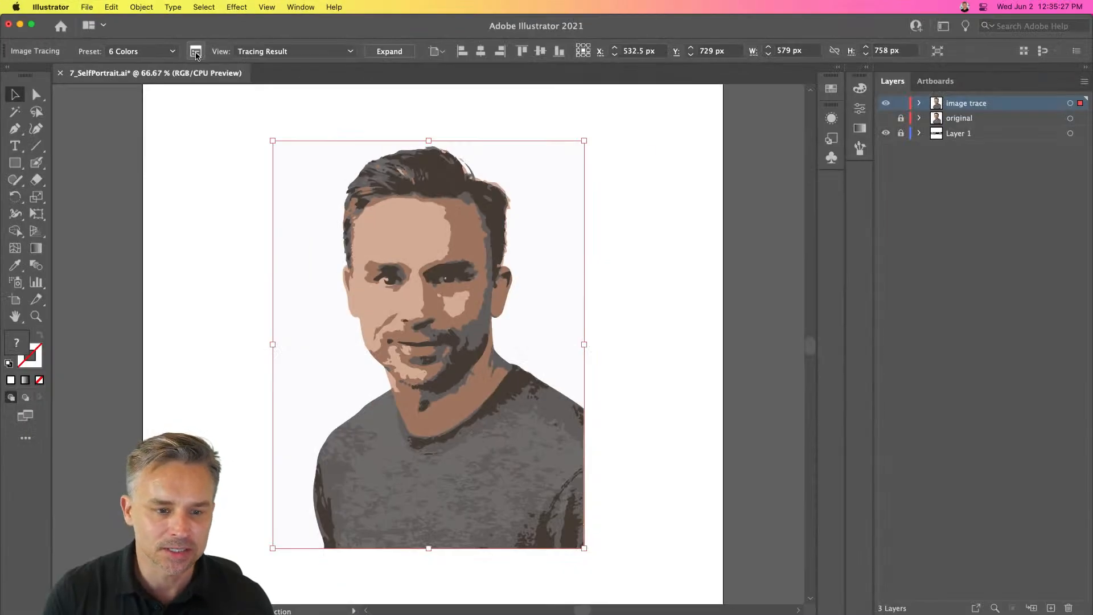
- Open the Image Trace panel and move it beside the portrait
left_click(196, 53)
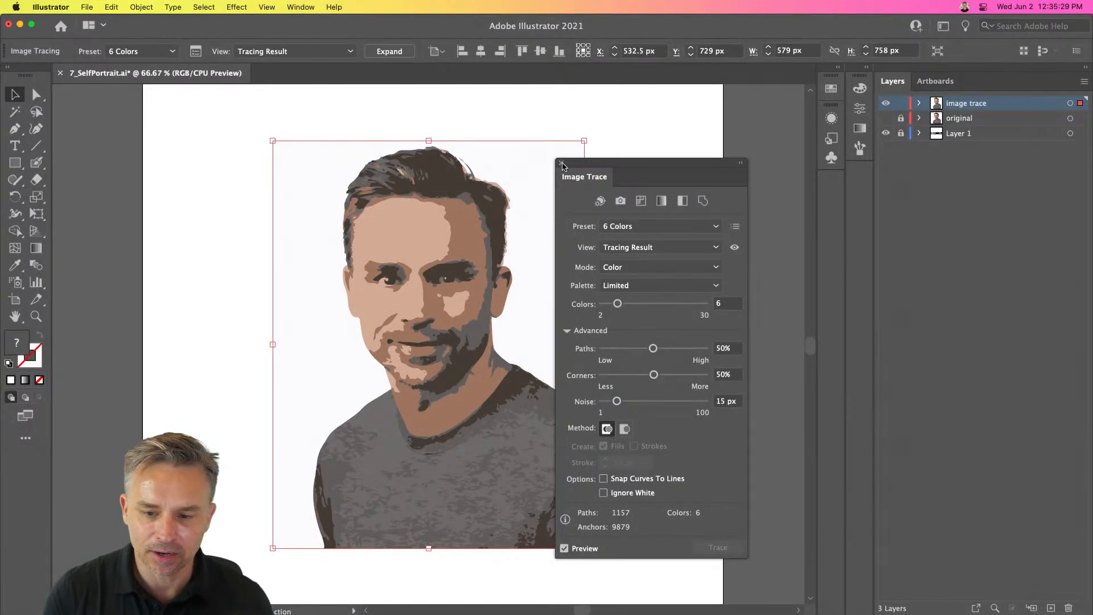
mouse_move(569, 163)
left_mouse_down()
mouse_move(610, 146)
mouse_move(255, 94)
mouse_move(235, 79)
left_mouse_up()
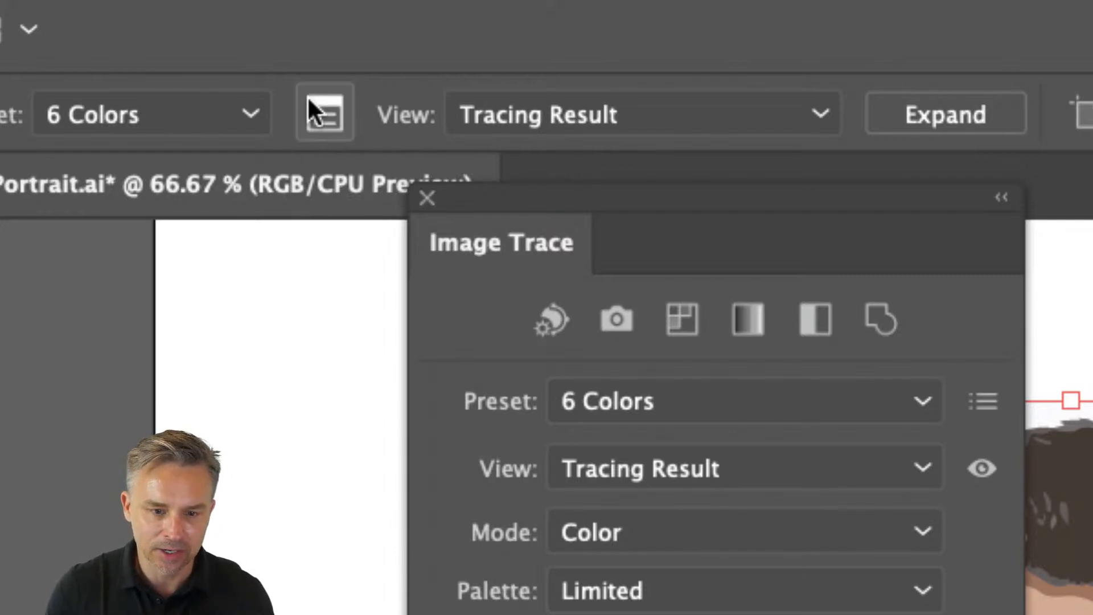
mouse_move(480, 181)
left_mouse_down()
mouse_move(514, 138)
mouse_move(499, 53)
left_mouse_up()
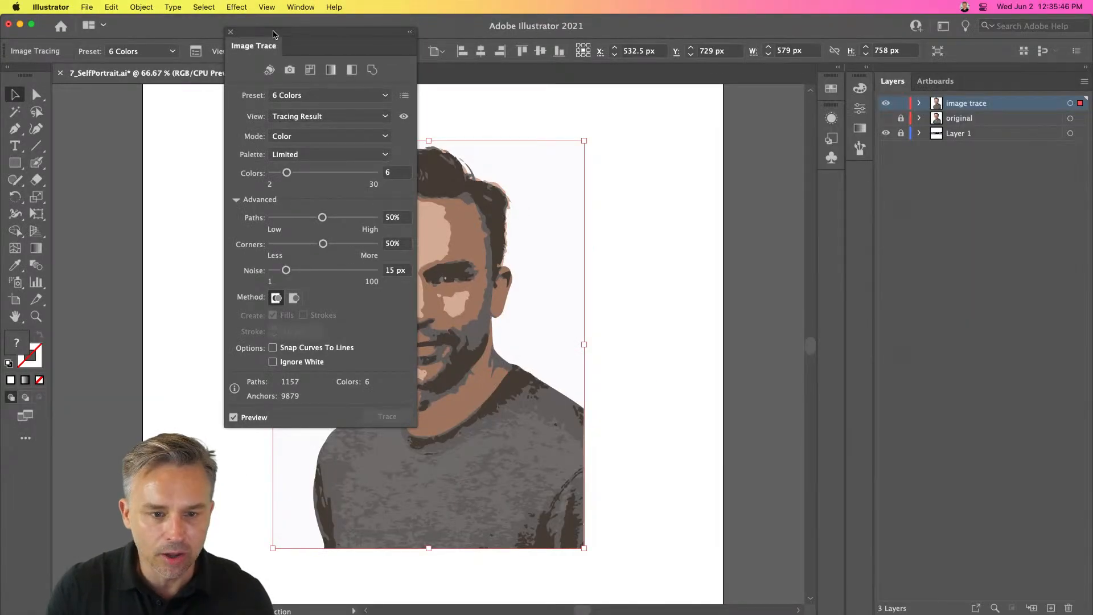
mouse_move(581, 52)
left_mouse_down()
mouse_move(688, 108)
mouse_move(637, 91)
mouse_move(629, 117)
left_mouse_up()
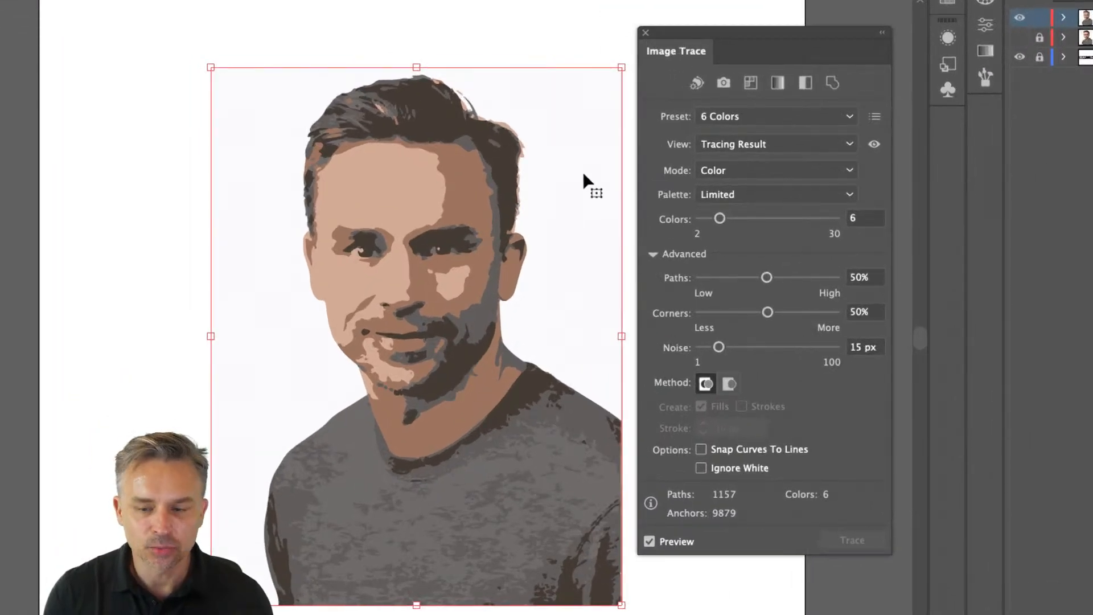
- Compare the 3 Colors and Low Fidelity Photo presets, returning to the 6 Colors preset
left_click(707, 116)
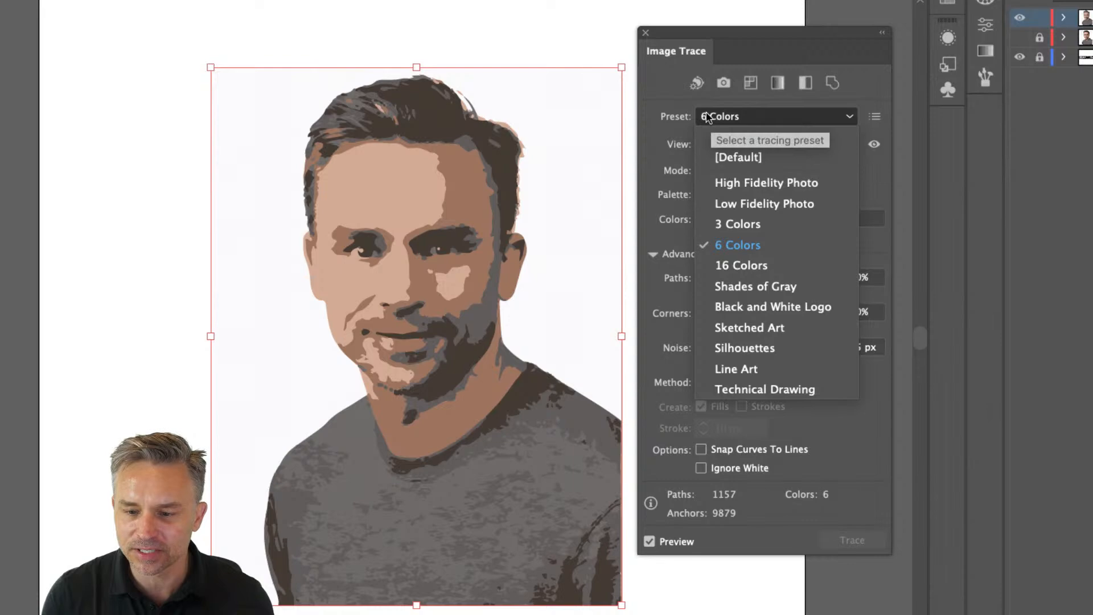
left_click(773, 227)
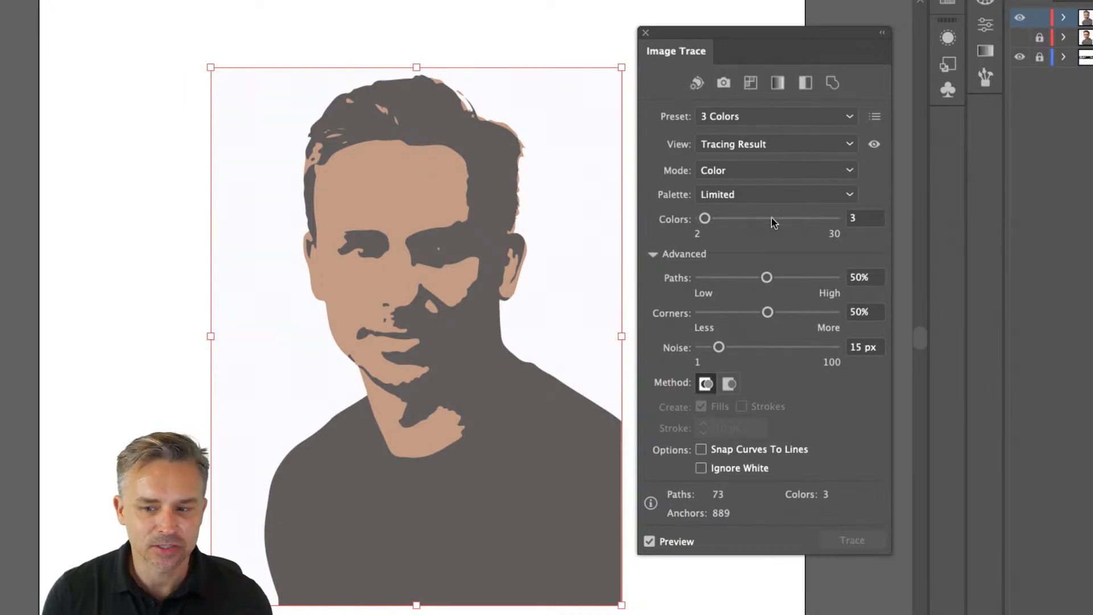
left_click(711, 118)
left_click(722, 200)
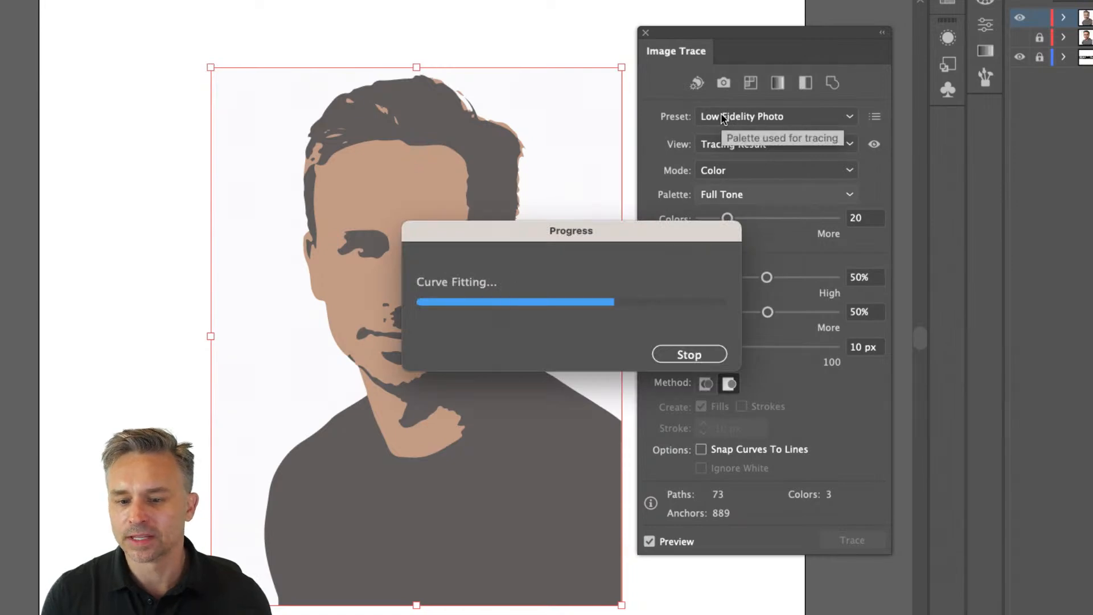
left_click(721, 117)
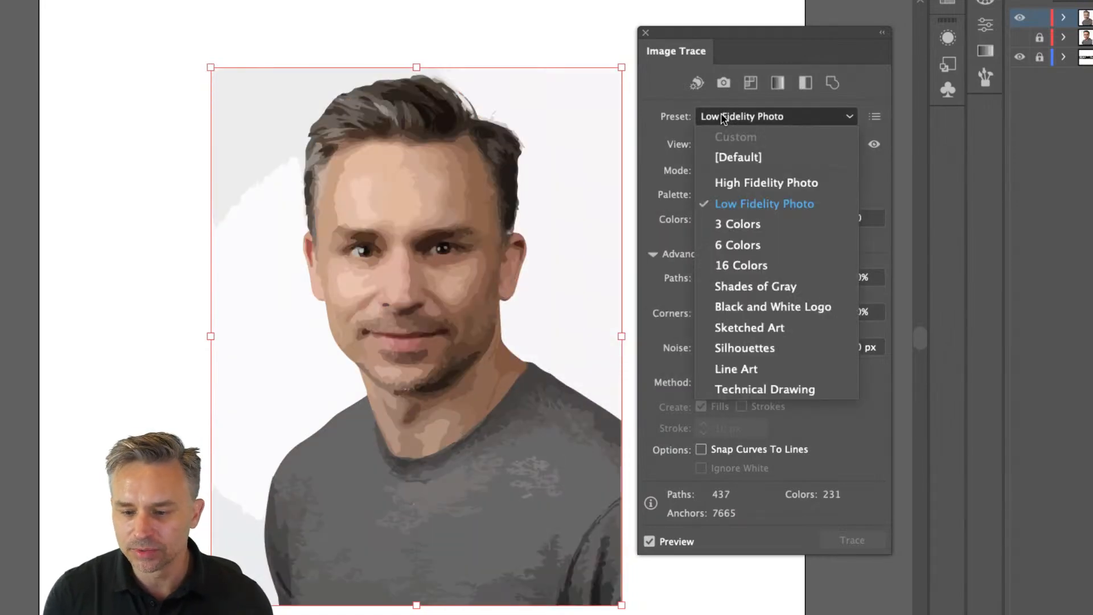
left_click(730, 251)
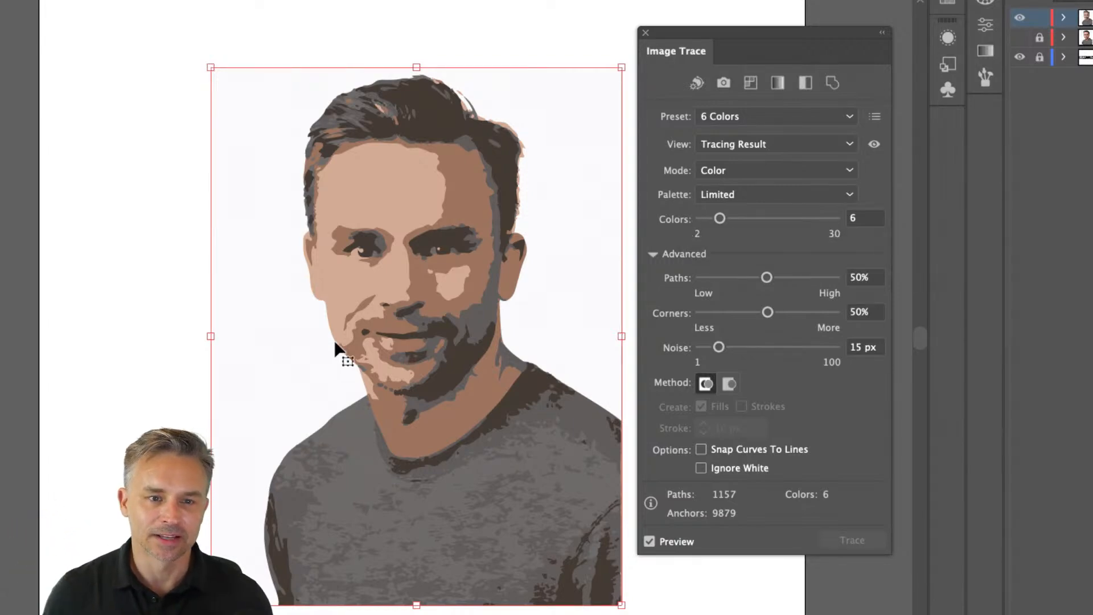
- Lower the trace's Colors setting to 4
scroll(337, 339, "left", 2)
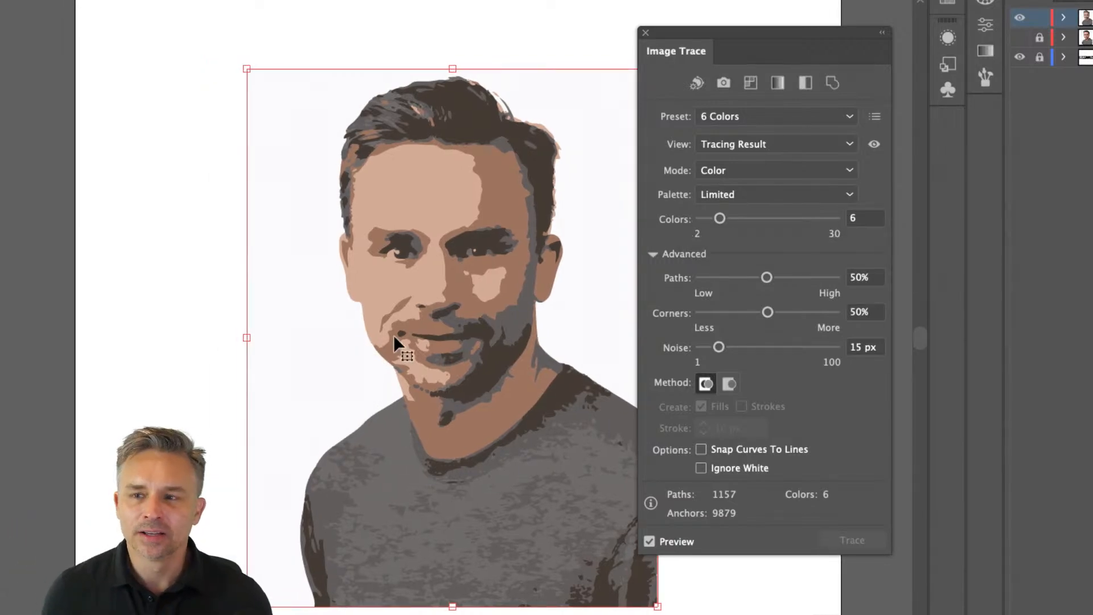
scroll(394, 335, "right", 3)
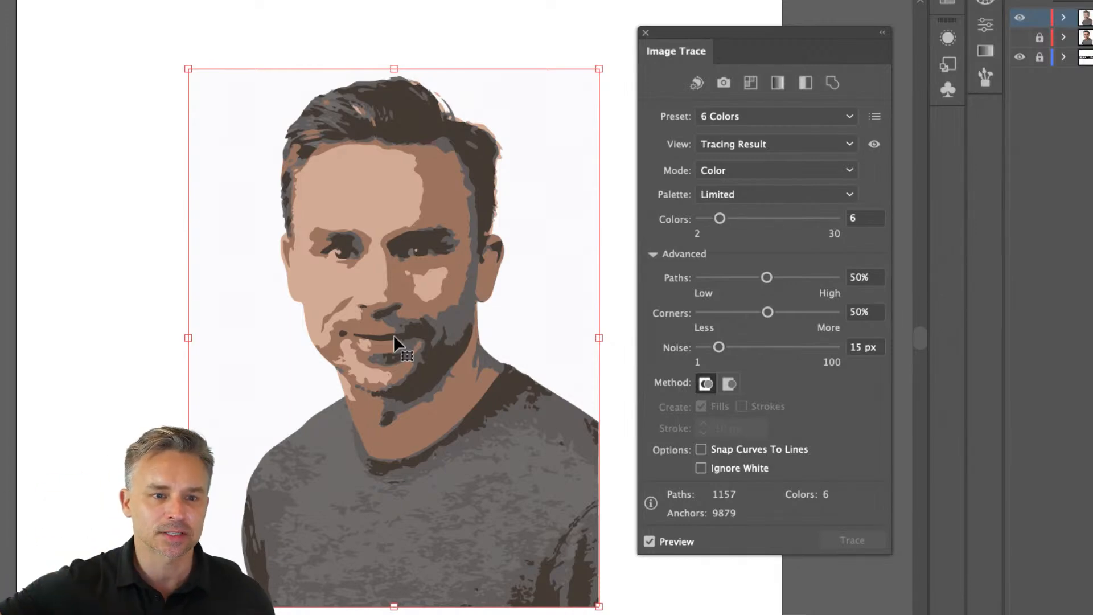
mouse_move(742, 49)
left_mouse_down()
mouse_move(603, 92)
mouse_move(618, 85)
left_mouse_up()
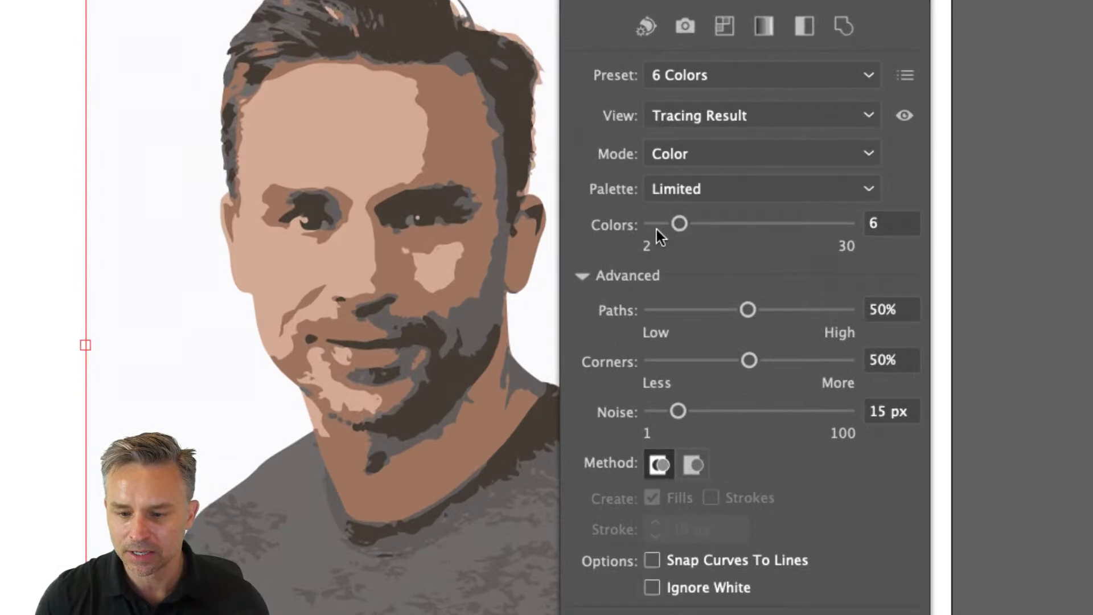
left_click_drag(680, 224, 670, 224)
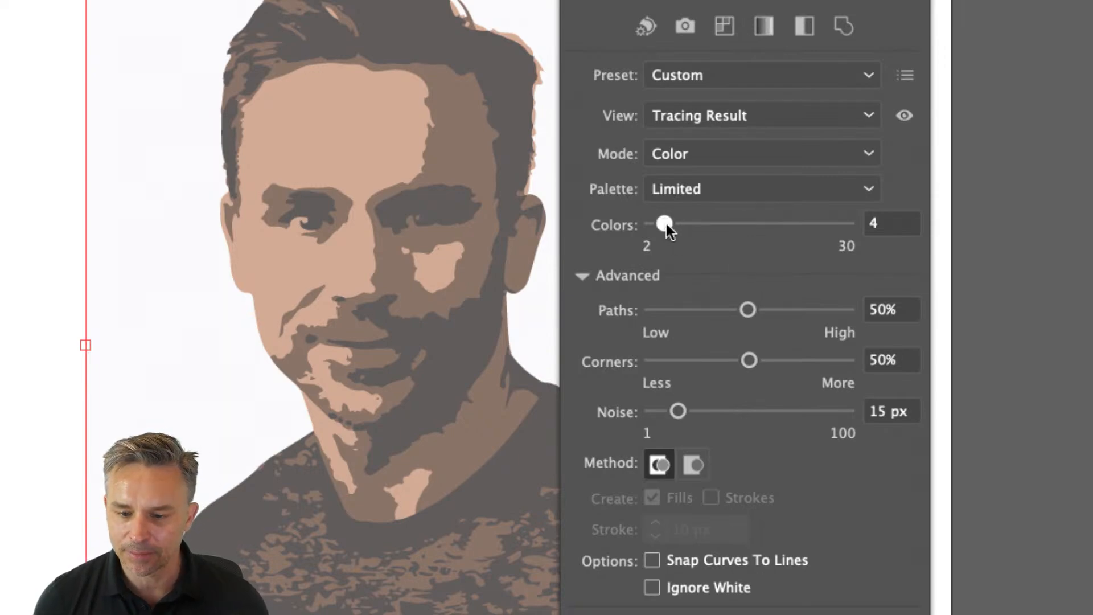
left_click_drag(666, 224, 671, 226)
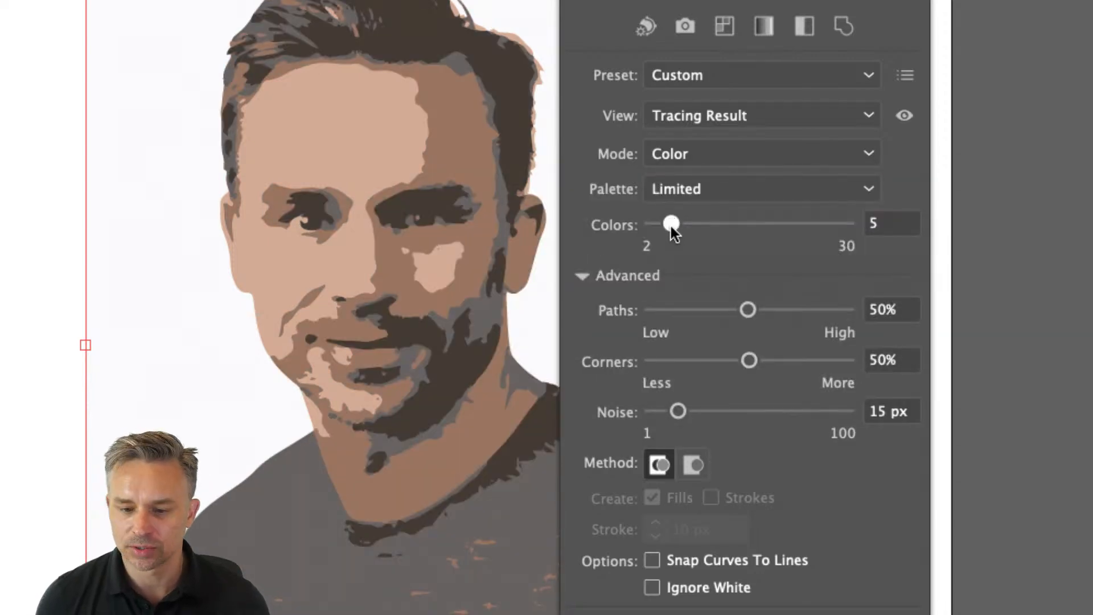
left_click_drag(671, 227, 666, 224)
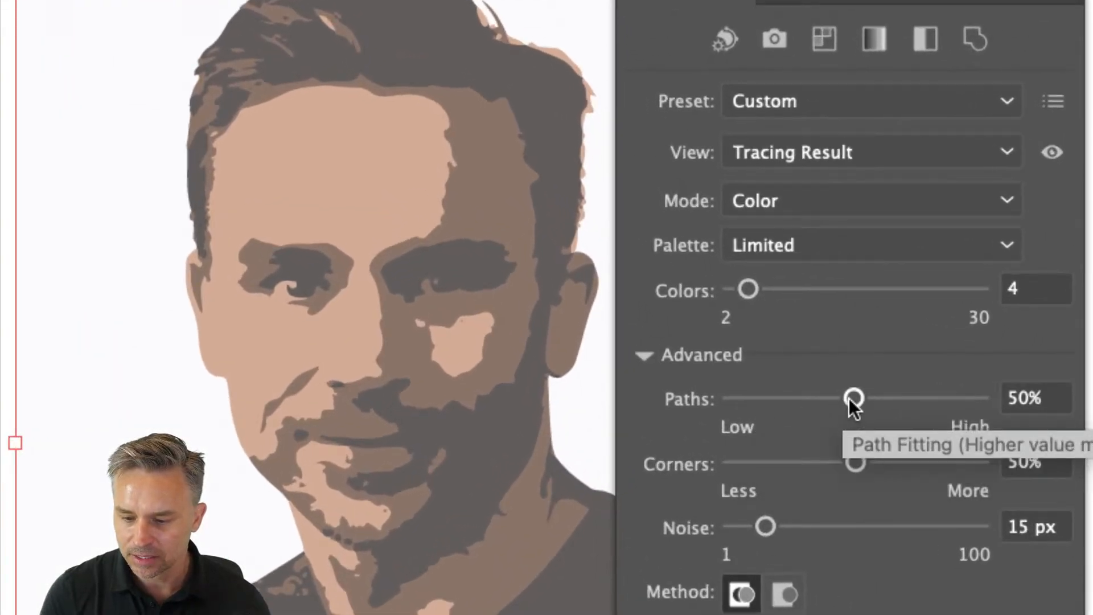
- Try the trace's Paths at 14% and Corners at 18%
left_click_drag(849, 398, 750, 398)
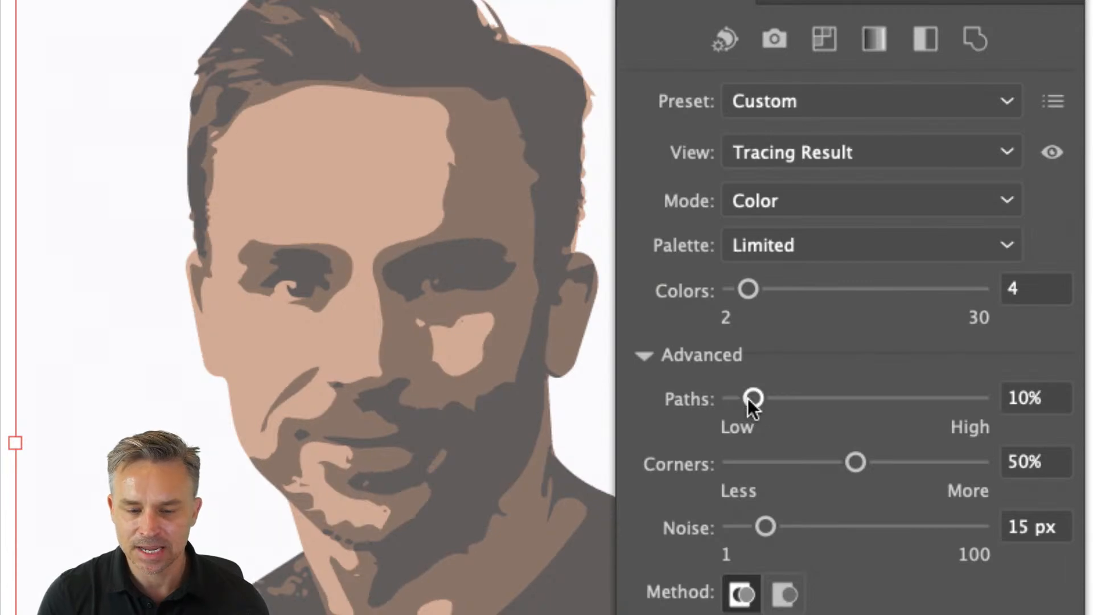
left_click_drag(751, 398, 734, 398)
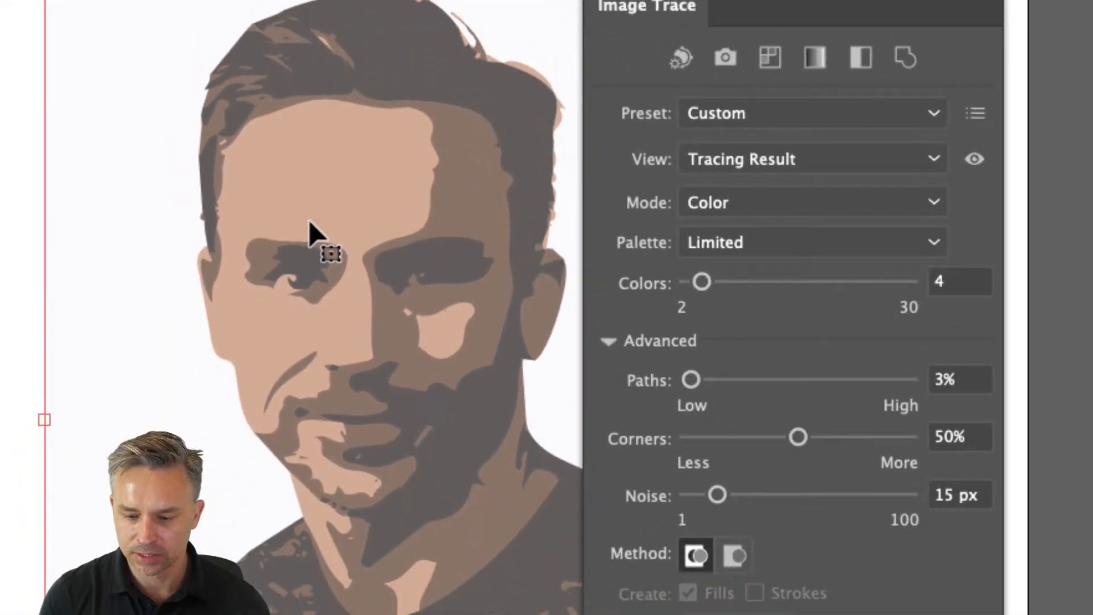
left_click(726, 437)
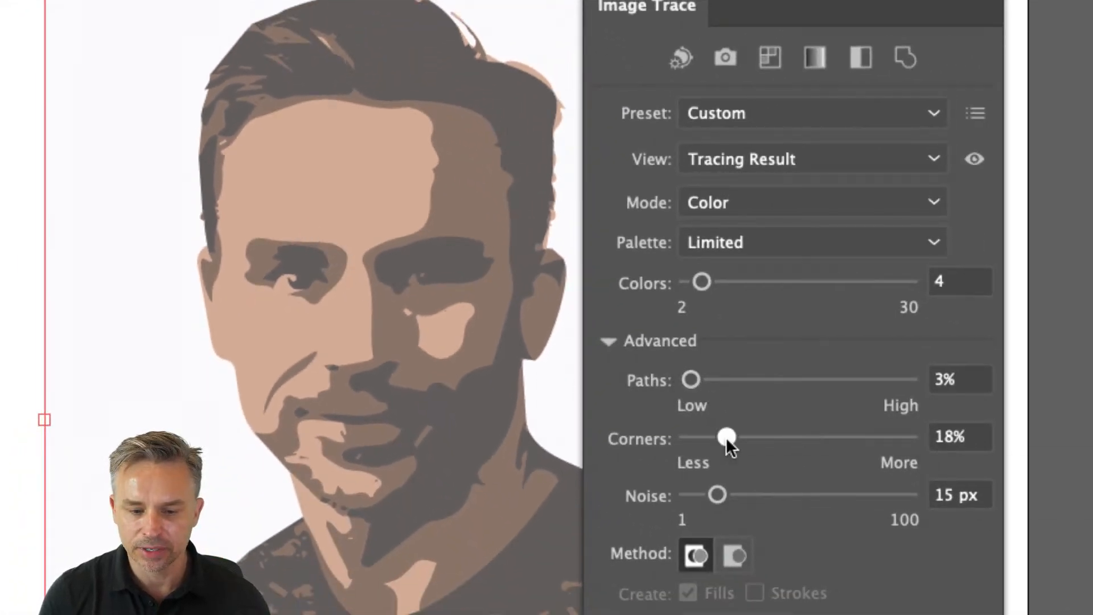
left_click(716, 379)
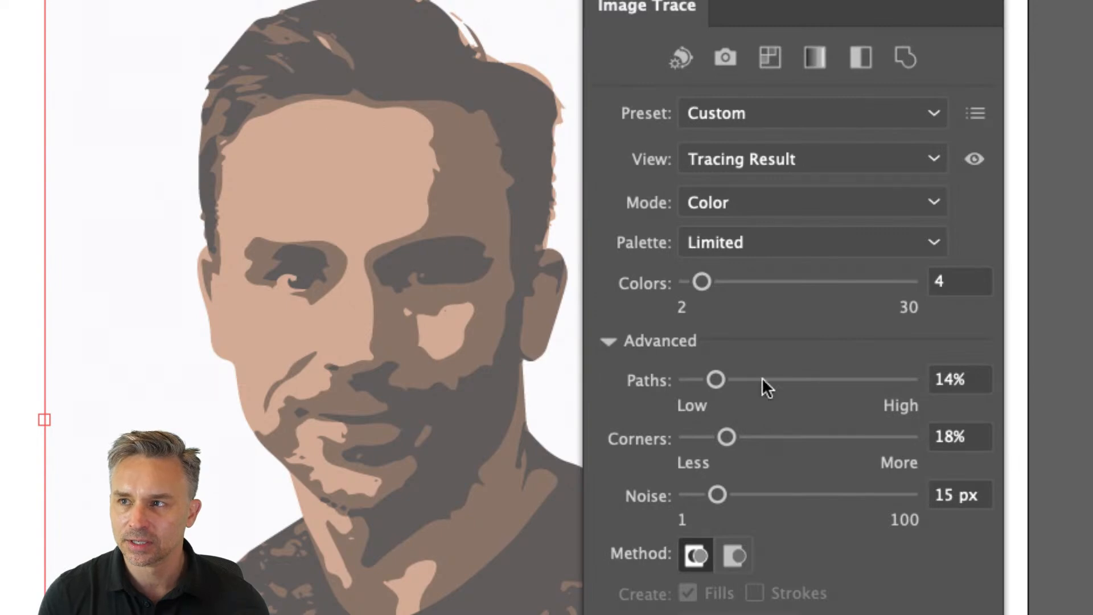
- Set the trace's Noise to 12 px
left_click_drag(729, 457, 741, 455)
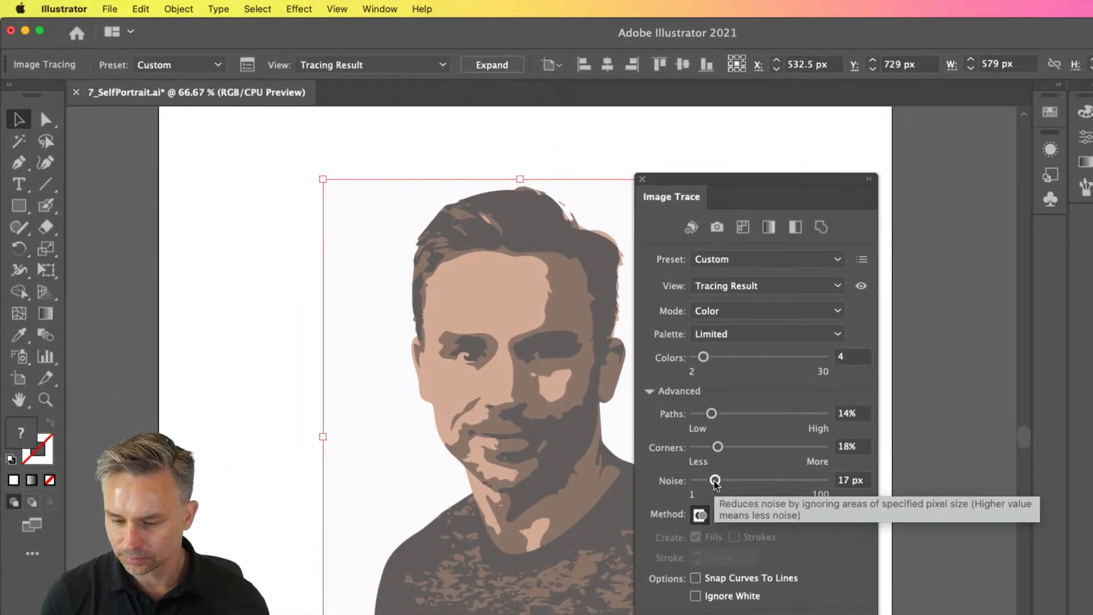
left_click_drag(716, 483, 785, 484)
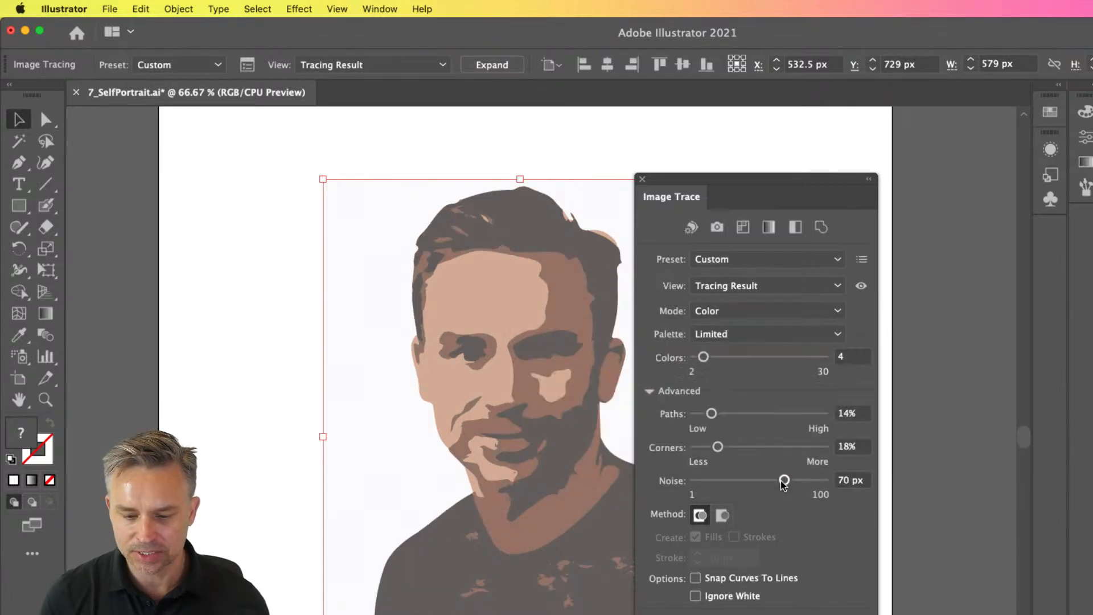
left_click_drag(784, 483, 760, 481)
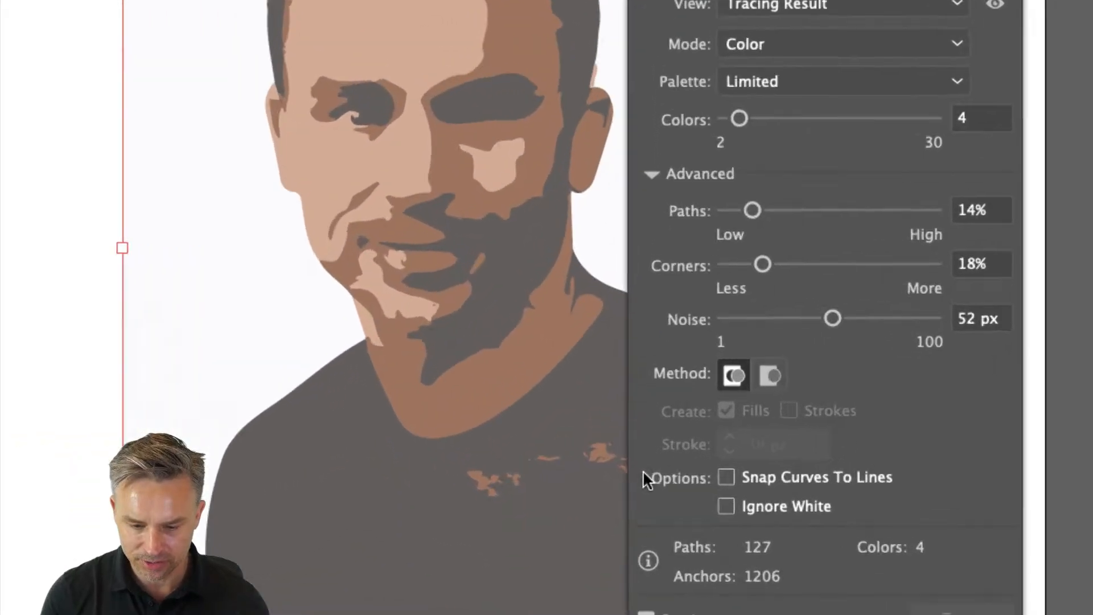
left_click(705, 378)
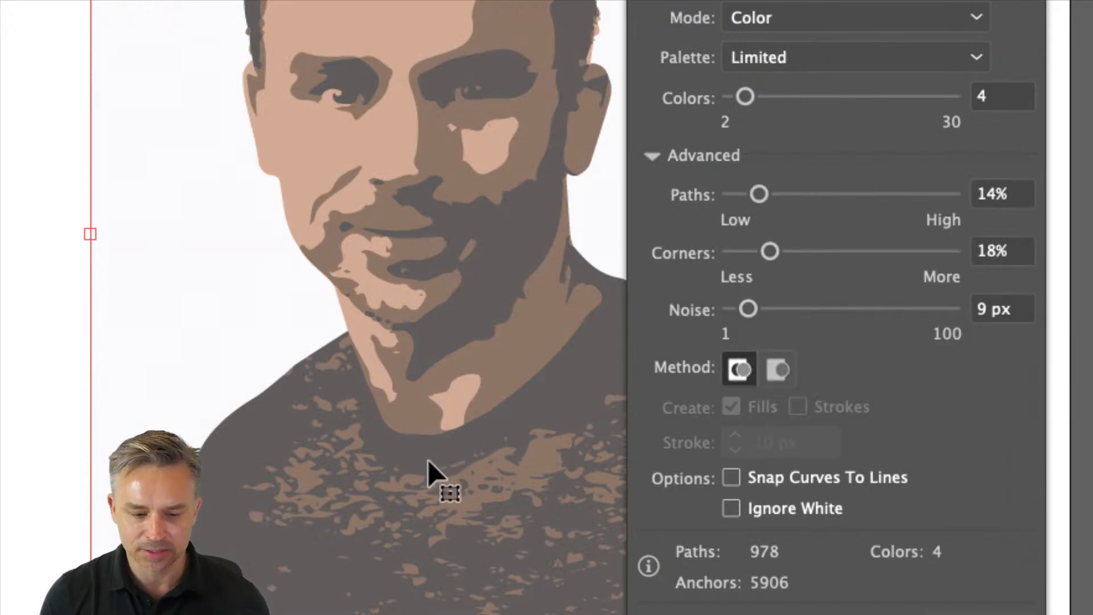
left_click_drag(751, 309, 834, 310)
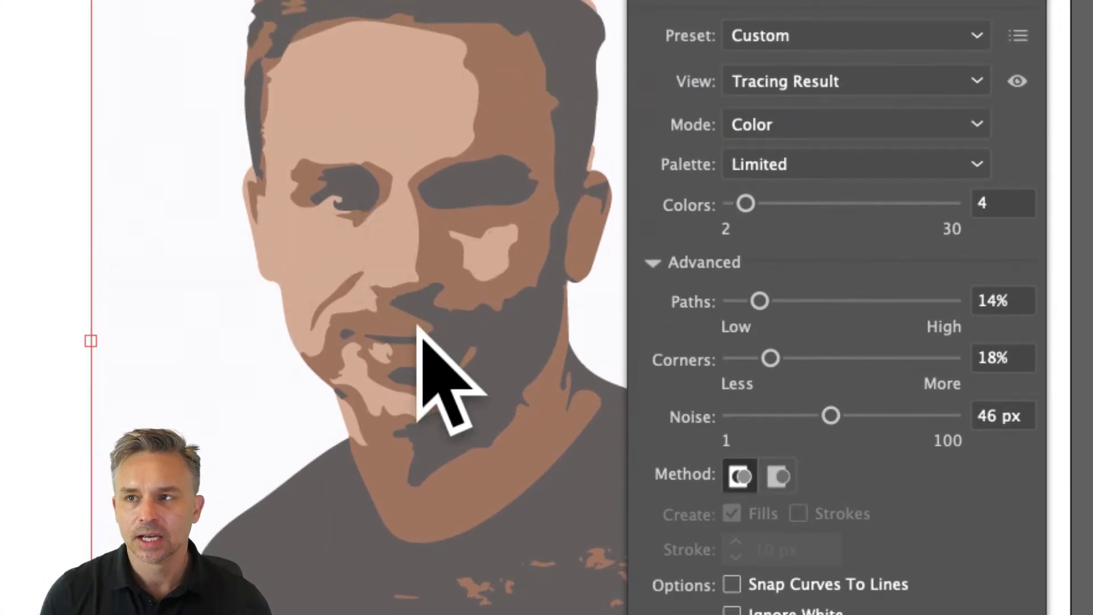
left_click(770, 416)
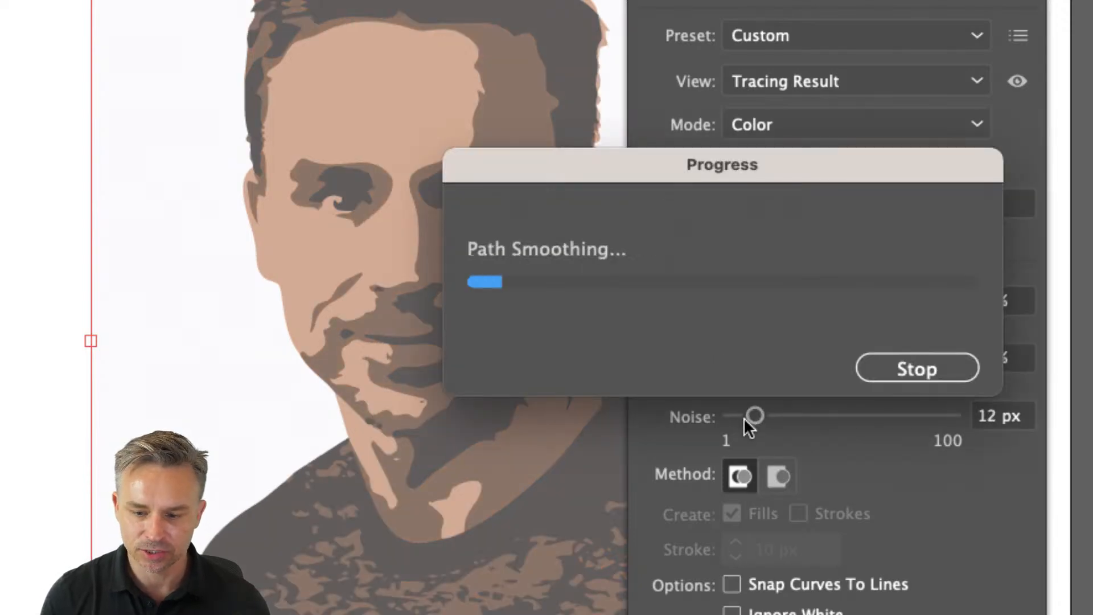
- Set the trace's Corners to 39% and Paths to 18%
left_click(755, 357)
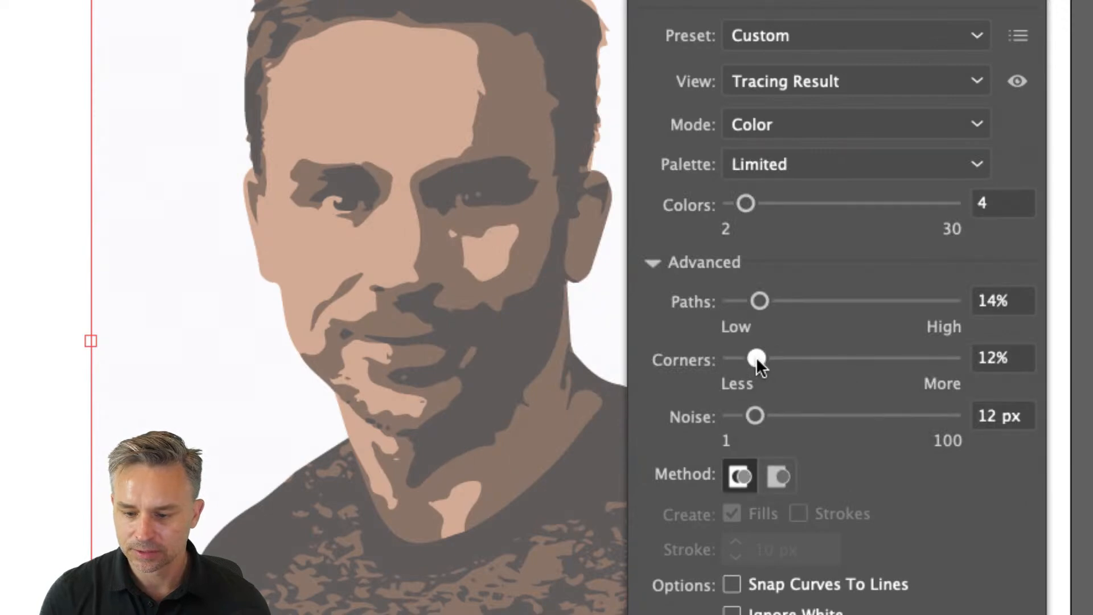
left_click(811, 358)
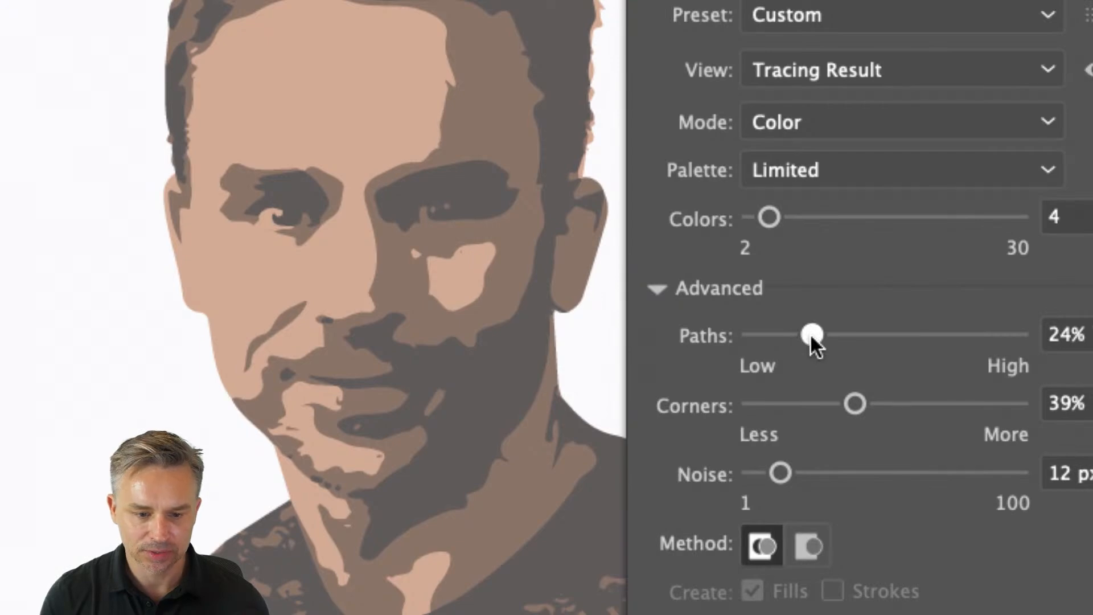
left_click(811, 335)
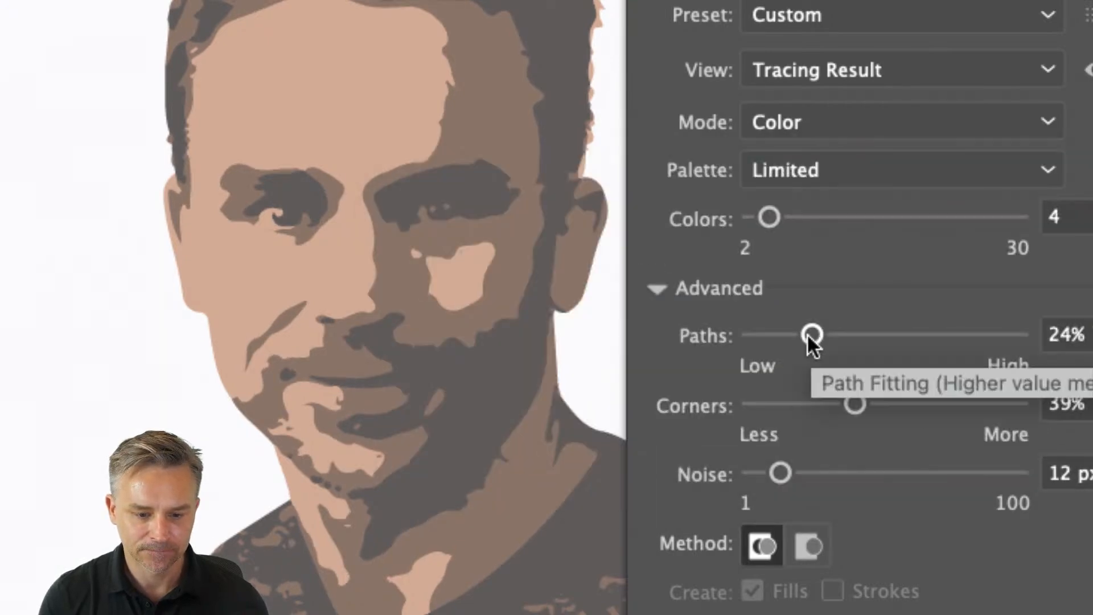
left_click_drag(811, 335, 797, 335)
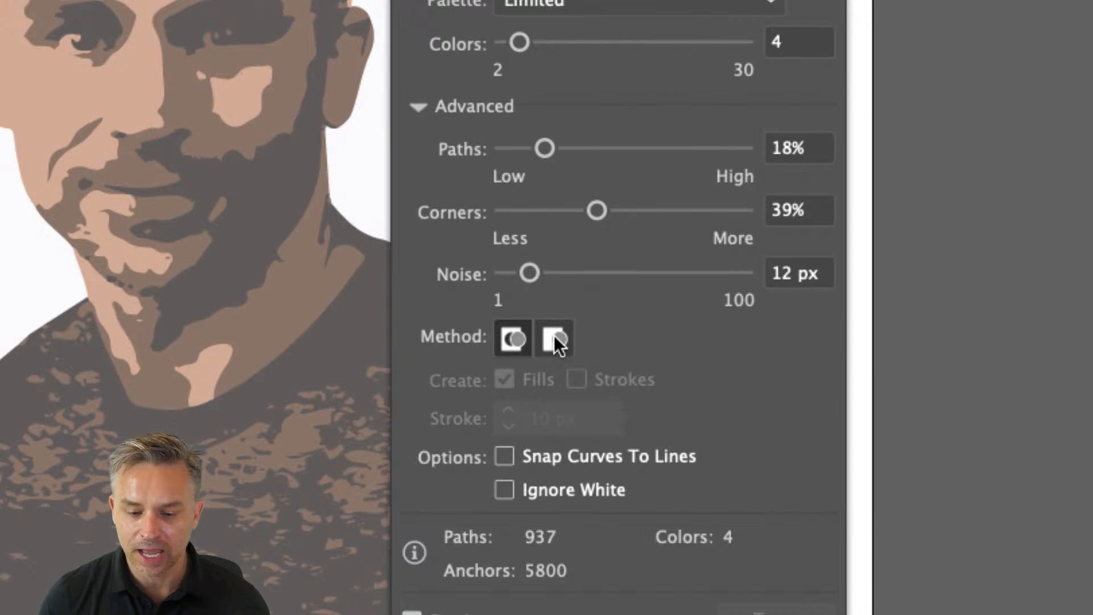
- Switch the tracing method to overlapping
left_click(555, 347)
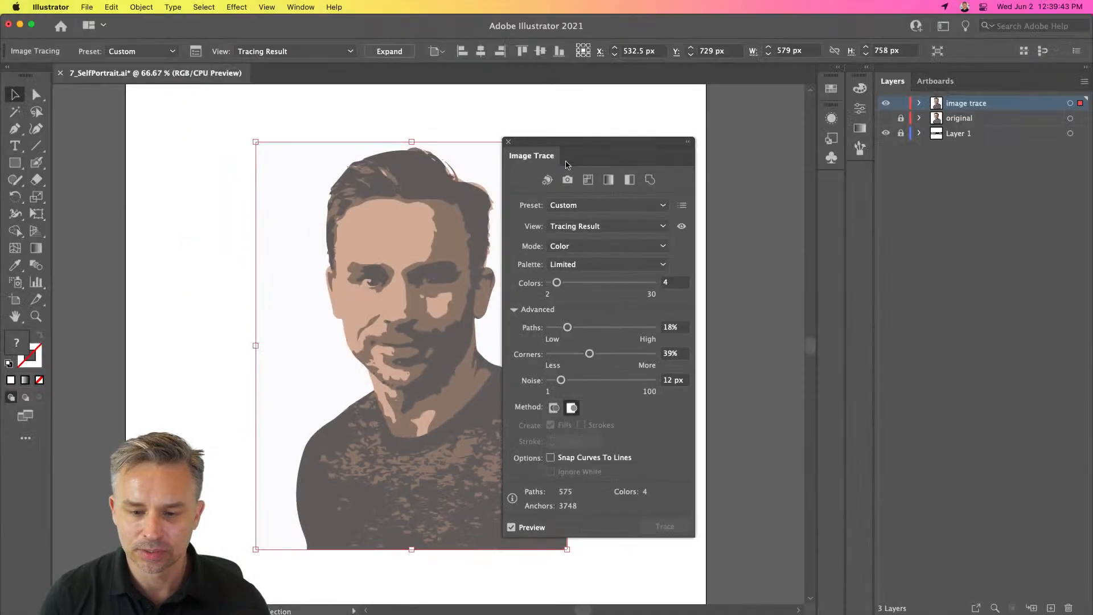
left_click_drag(567, 165, 603, 166)
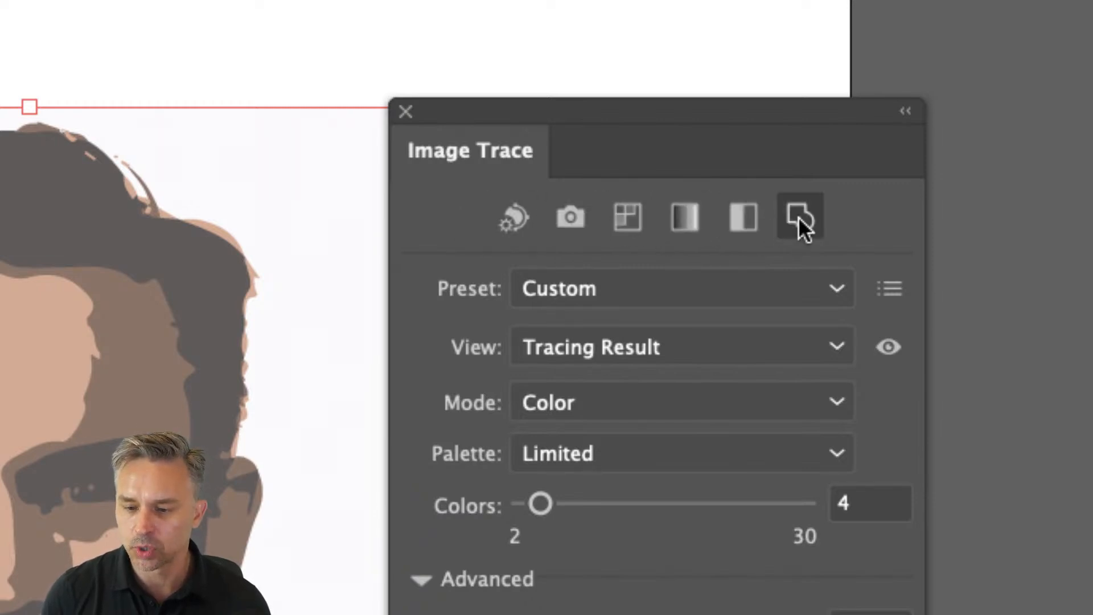
- Close the Image Trace panel without changing the preset
left_click(788, 288)
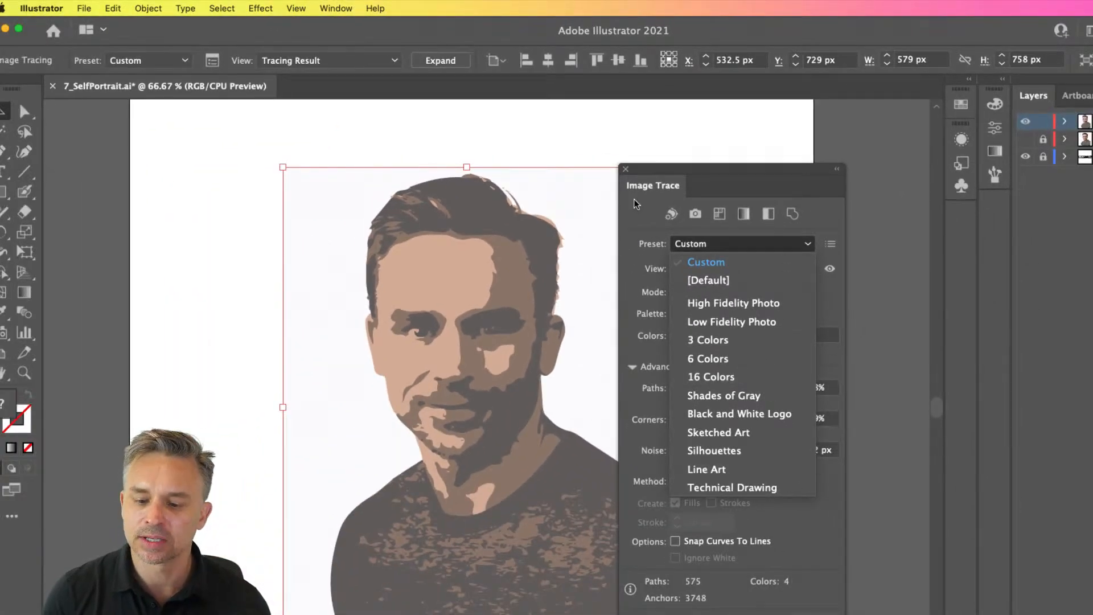
left_click(643, 224)
left_click_drag(735, 174, 709, 84)
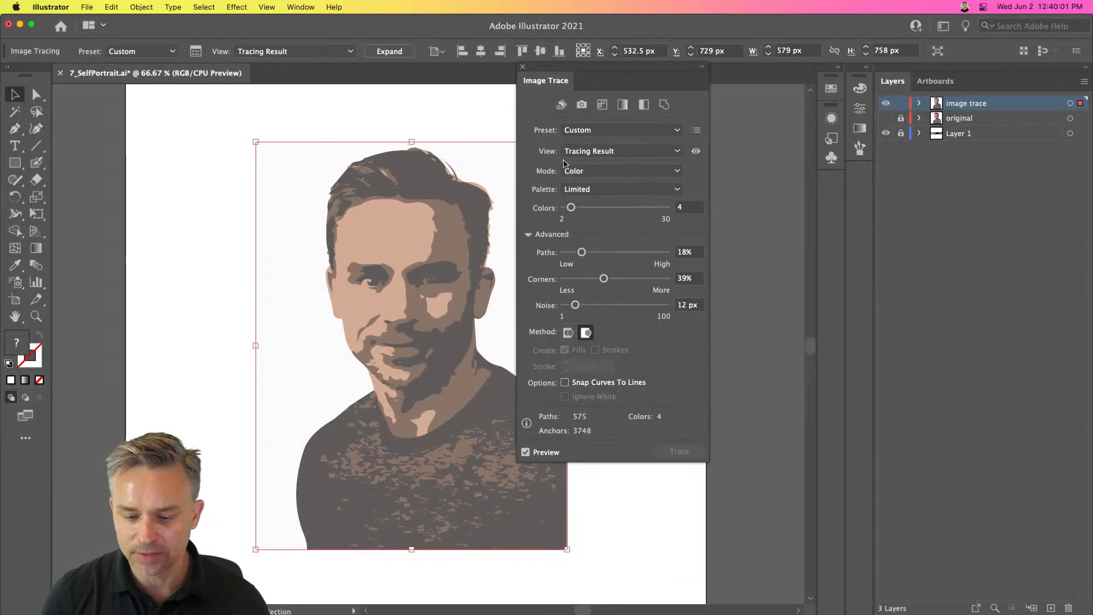
left_click_drag(525, 66, 598, 127)
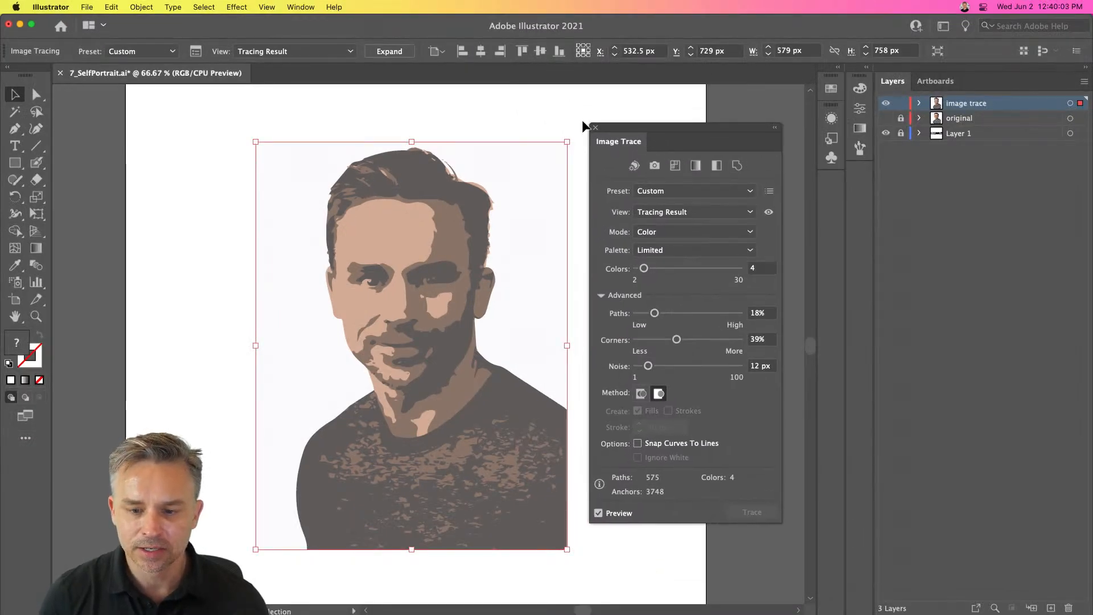
left_click(595, 128)
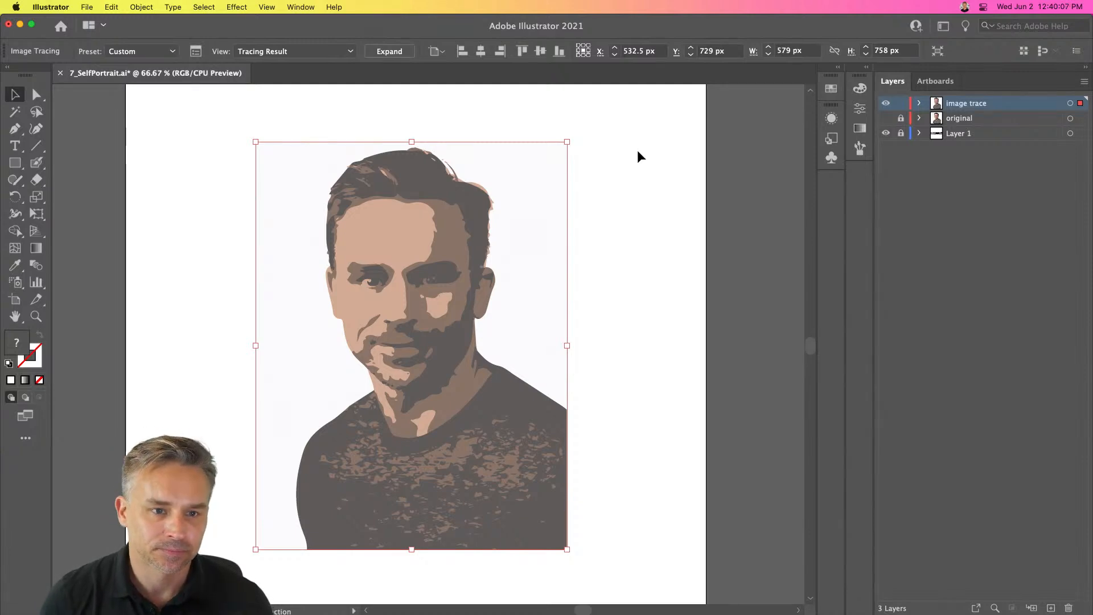
- Duplicate the image trace layer and hide the original trace layer
mouse_move(975, 106)
left_mouse_down()
mouse_move(970, 313)
mouse_move(1057, 592)
mouse_move(1051, 608)
left_mouse_up()
left_click(887, 118)
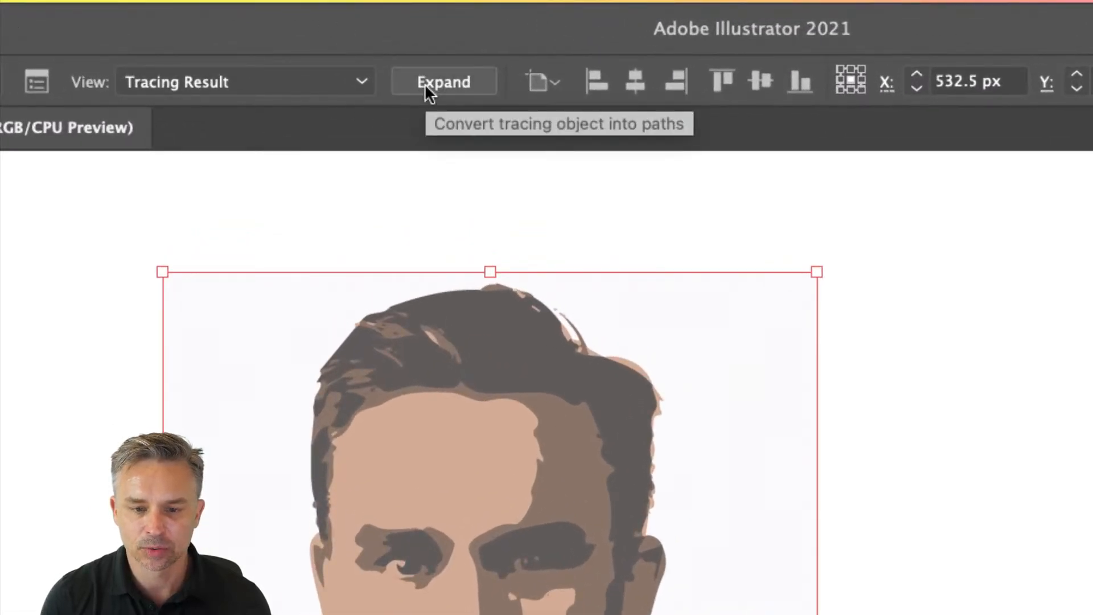
- Expand the tracing into paths and ungroup the resulting shapes
left_click(425, 83)
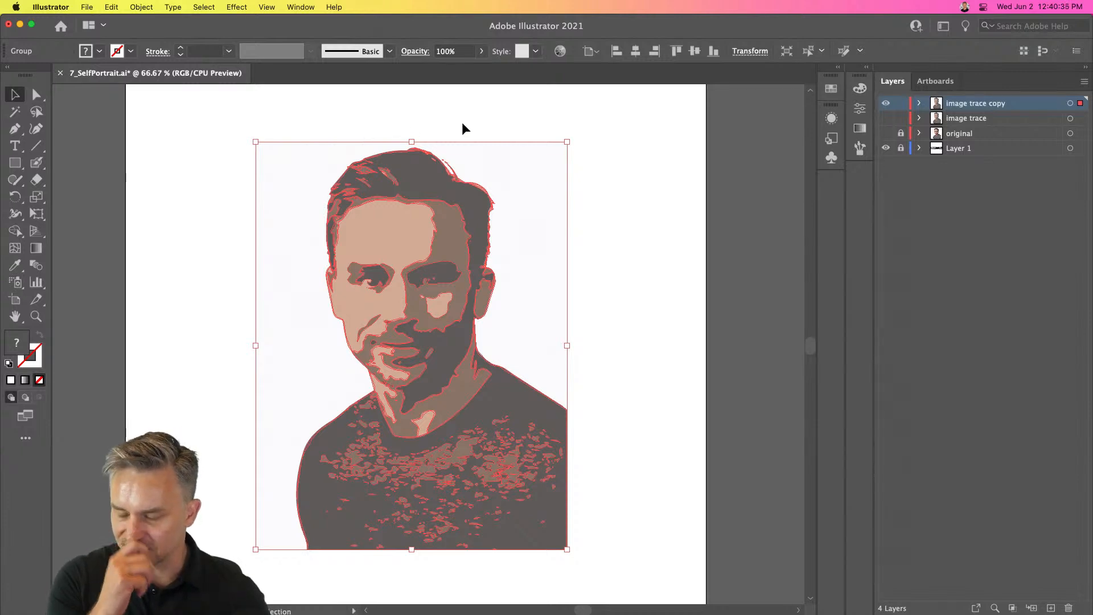
left_click(920, 104)
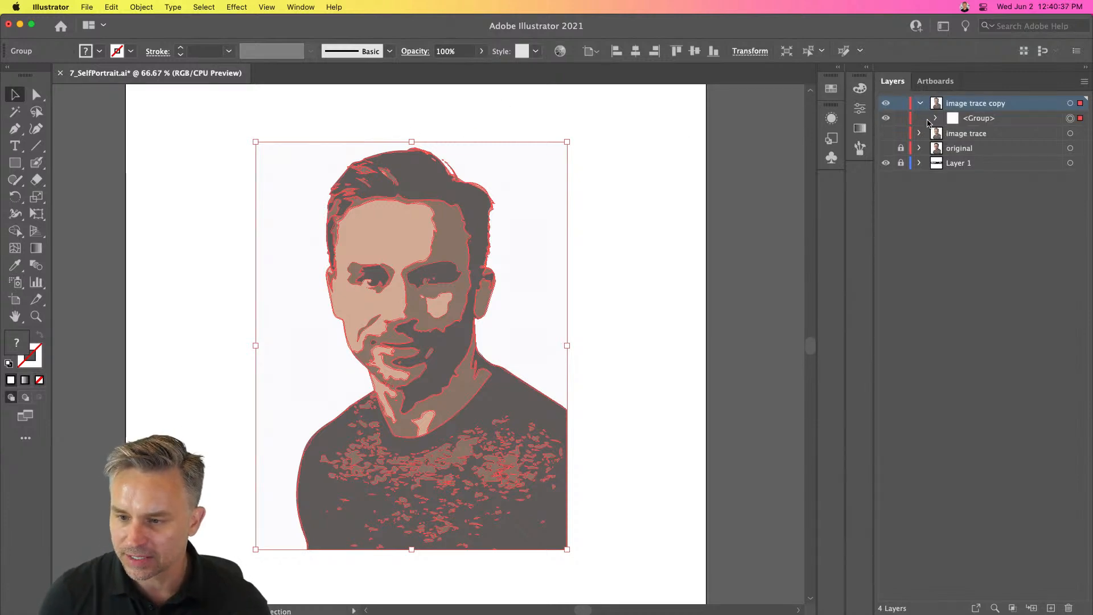
left_click(936, 118)
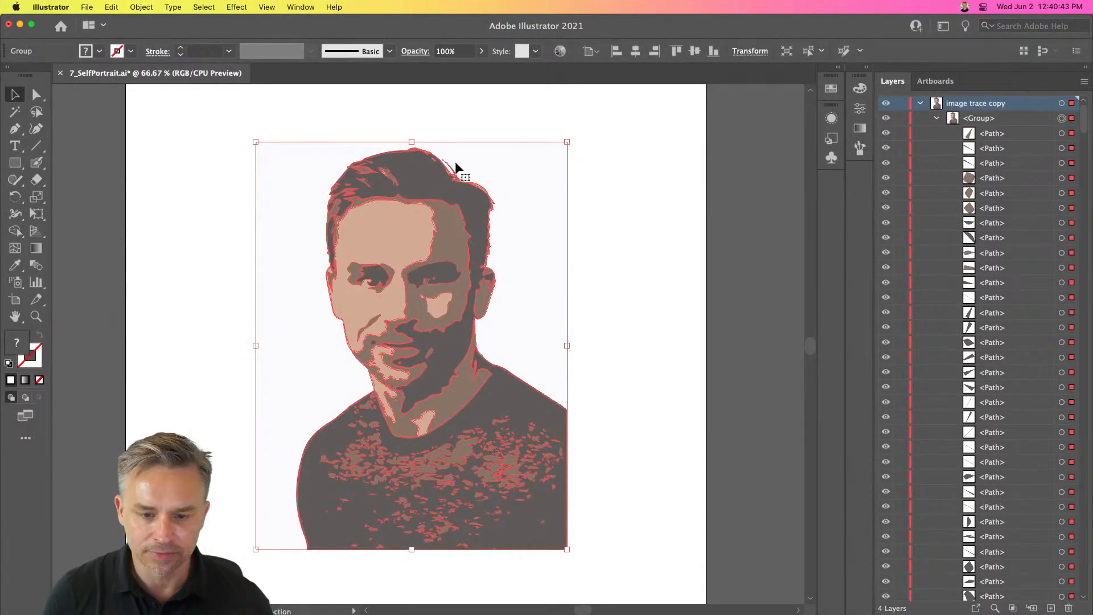
right_click(417, 187)
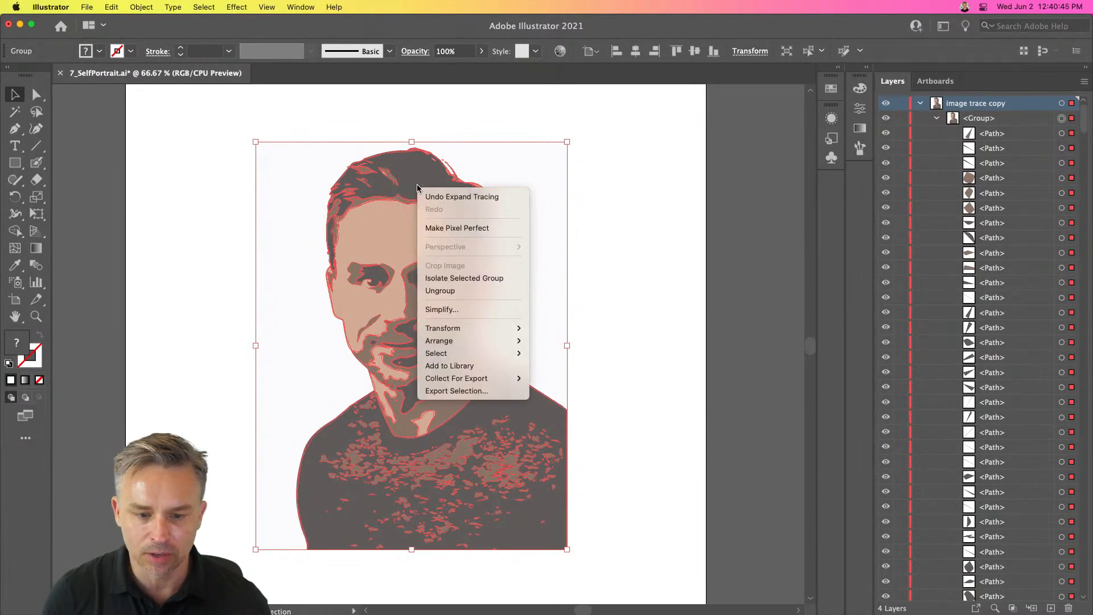
left_click(466, 291)
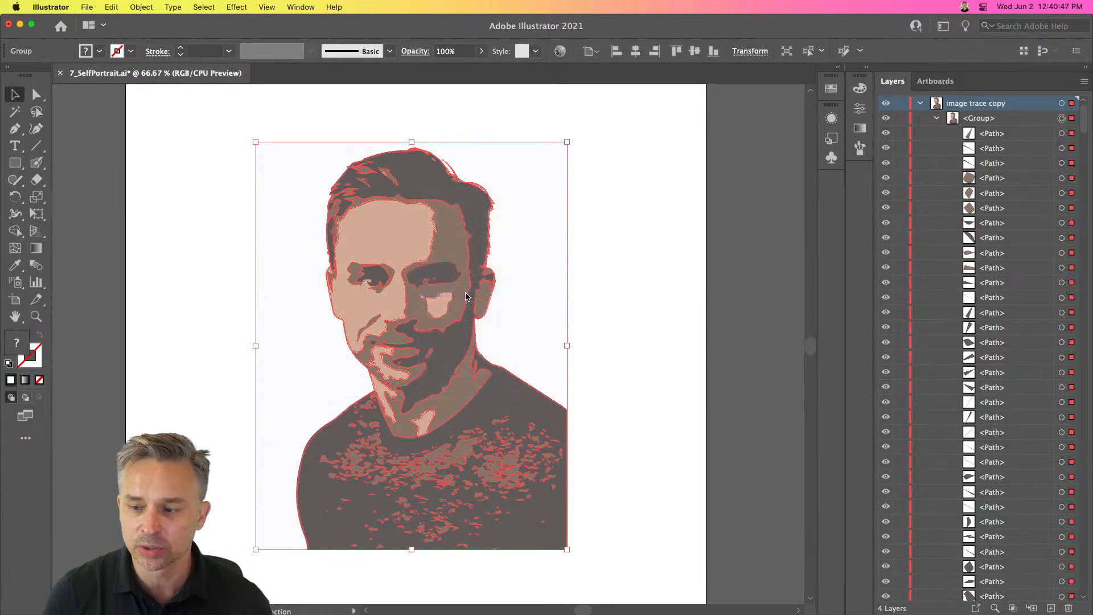
- Delete the white background shape behind the portrait
scroll(997, 131, "down", 1)
scroll(997, 131, "down", 15)
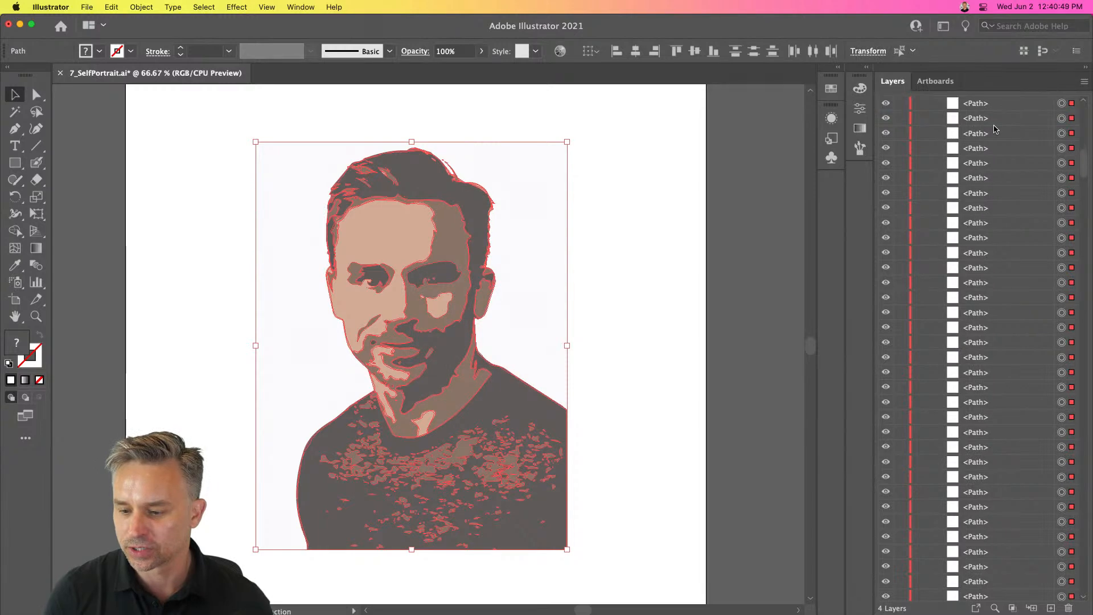
scroll(995, 130, "down", 5)
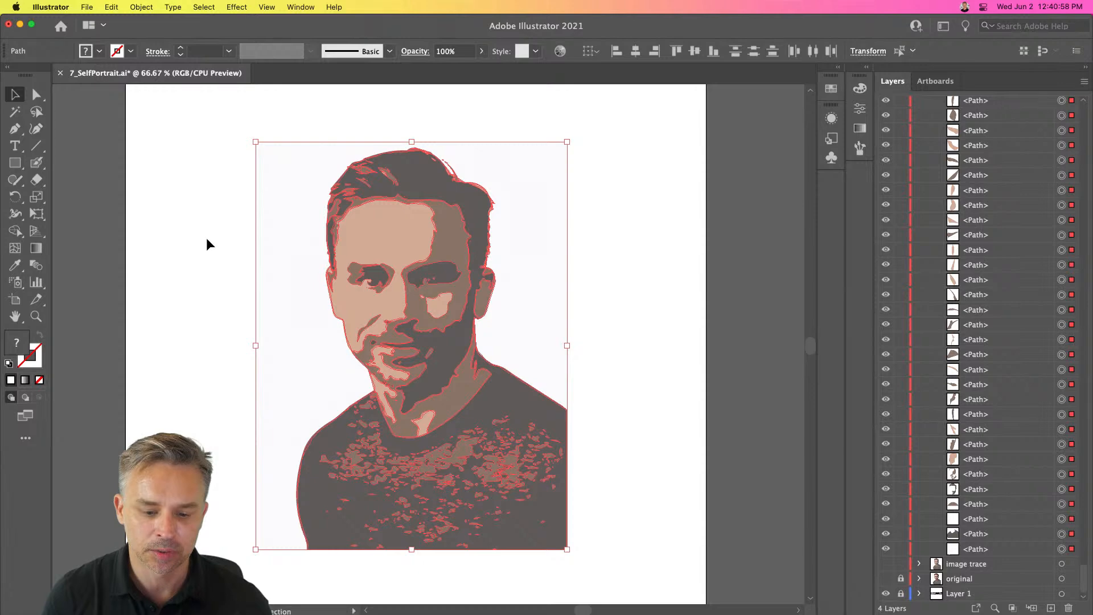
left_click(208, 237)
left_click(405, 479)
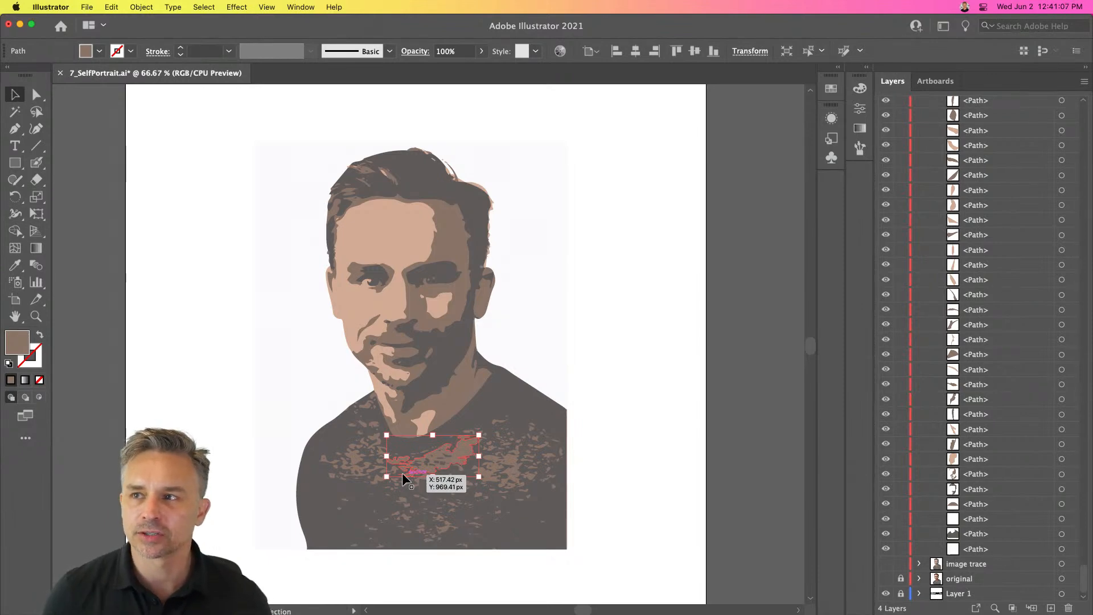
left_click(281, 345)
key("Delete")
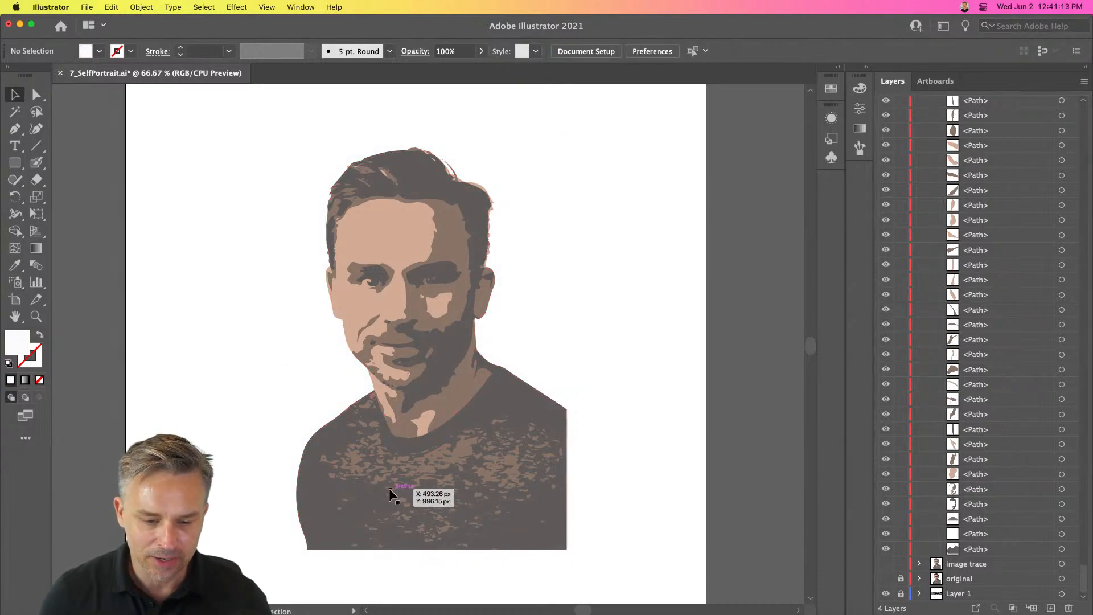
- Merge the shirt's shapes with the Shape Builder tool
left_click_drag(611, 570, 246, 116)
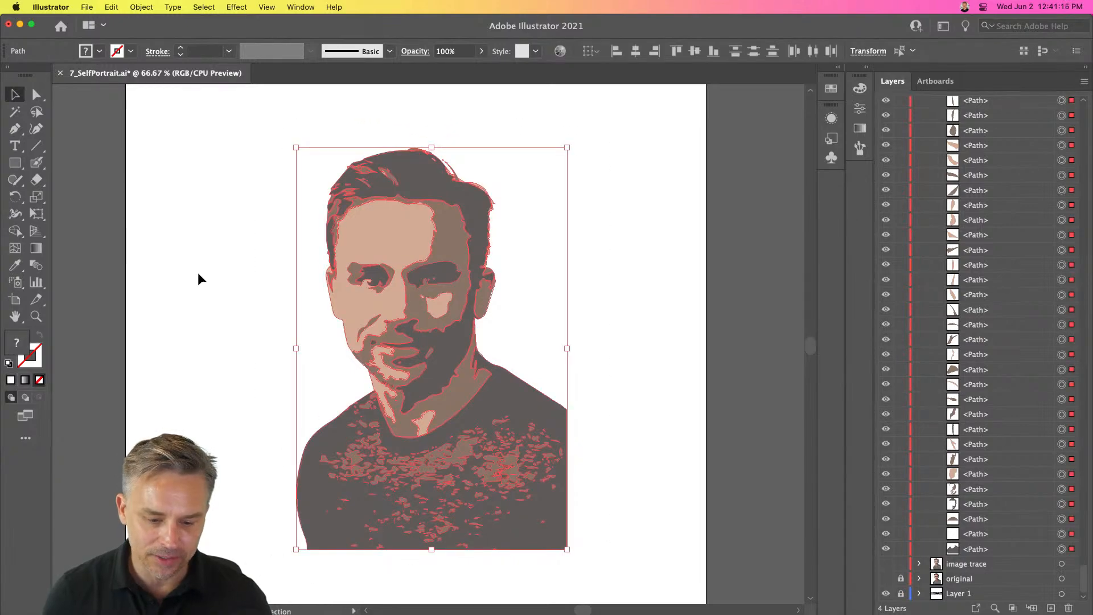
key("super+equal")
key("super+equal")
mouse_move(302, 447)
left_mouse_down()
mouse_move(315, 200)
mouse_move(322, 224)
left_mouse_up()
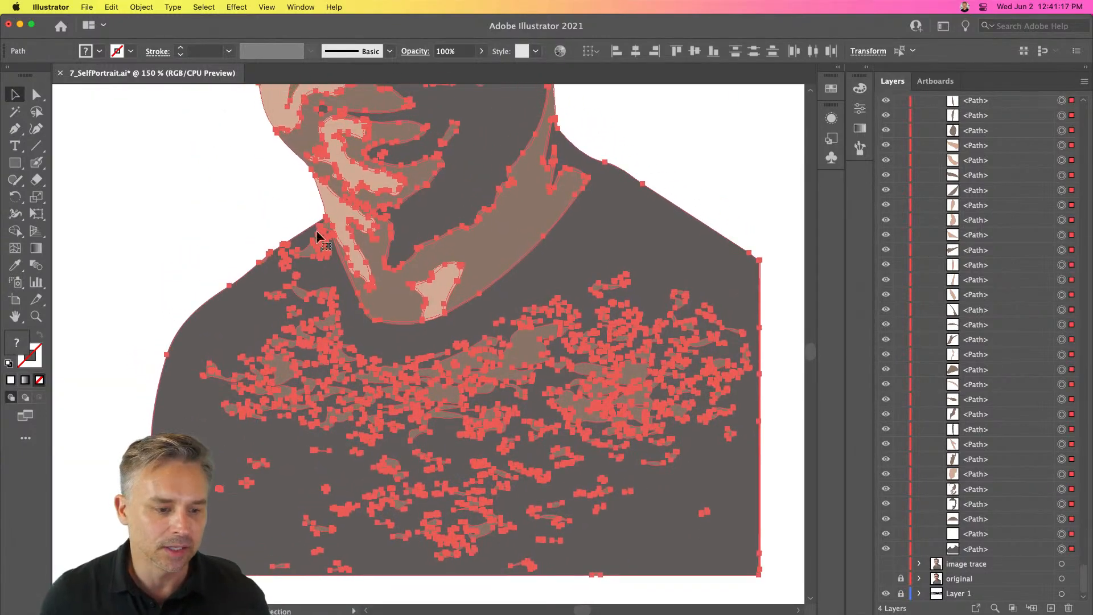
left_click(13, 234)
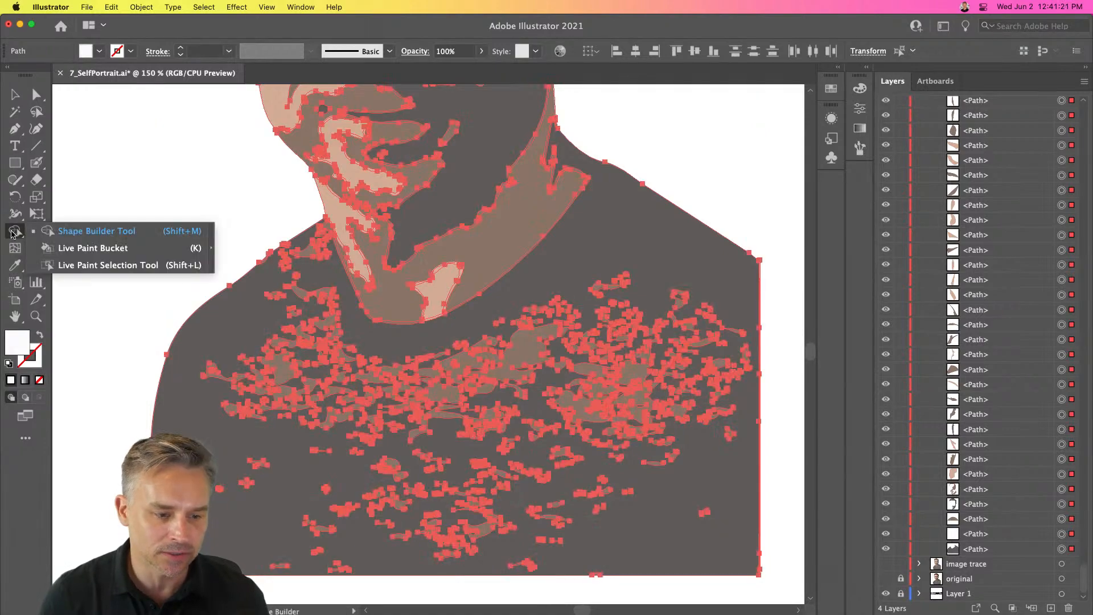
left_click(82, 230)
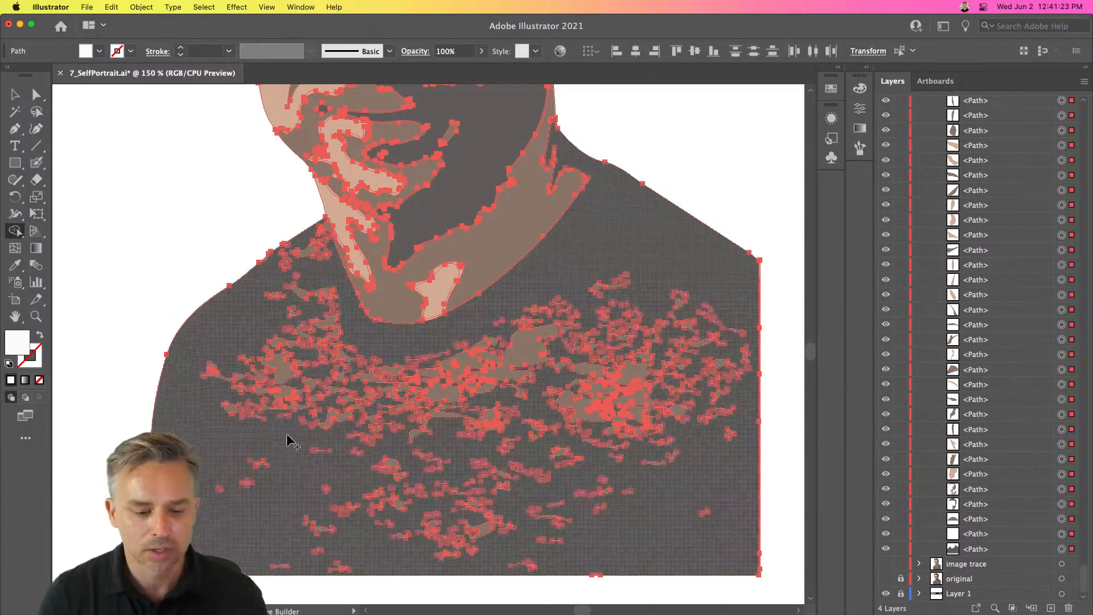
mouse_move(258, 360)
left_mouse_down()
mouse_move(303, 400)
mouse_move(294, 349)
mouse_move(333, 313)
mouse_move(377, 406)
mouse_move(405, 373)
mouse_move(437, 455)
mouse_move(492, 519)
mouse_move(556, 389)
mouse_move(594, 429)
mouse_move(618, 291)
mouse_move(655, 452)
mouse_move(671, 289)
mouse_move(688, 432)
mouse_move(740, 437)
mouse_move(722, 291)
mouse_move(744, 390)
mouse_move(739, 362)
mouse_move(739, 384)
mouse_move(715, 348)
mouse_move(715, 400)
mouse_move(715, 320)
mouse_move(721, 404)
left_mouse_up()
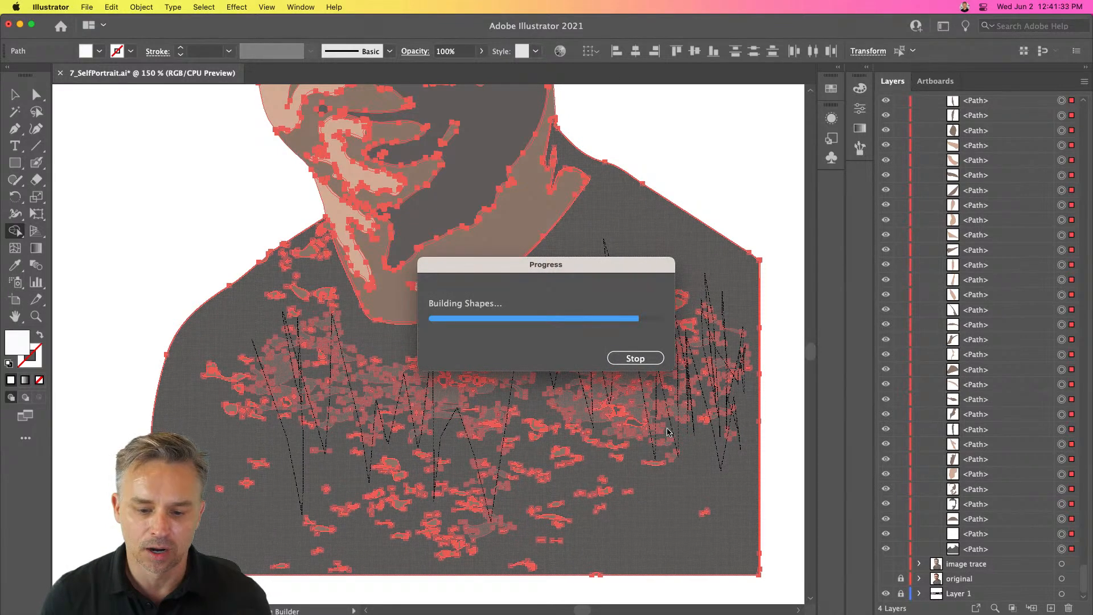
mouse_move(416, 376)
left_mouse_down()
mouse_move(471, 388)
mouse_move(465, 372)
mouse_move(444, 381)
mouse_move(470, 401)
left_mouse_up()
left_click_drag(493, 384, 487, 389)
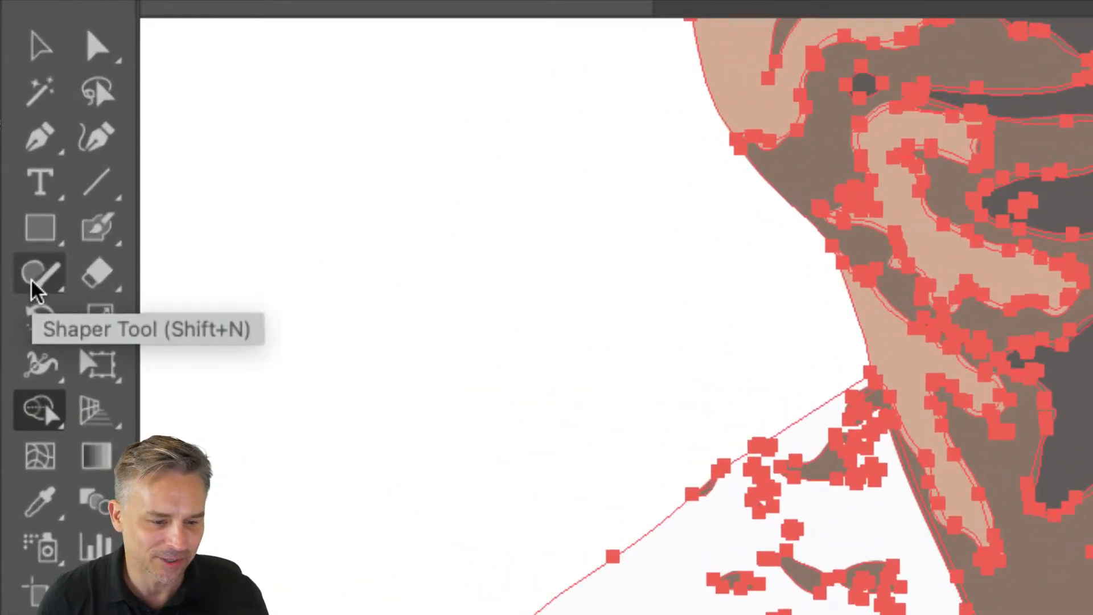
- Paint over the shirt's patches with the Blob Brush tool
left_click(91, 227)
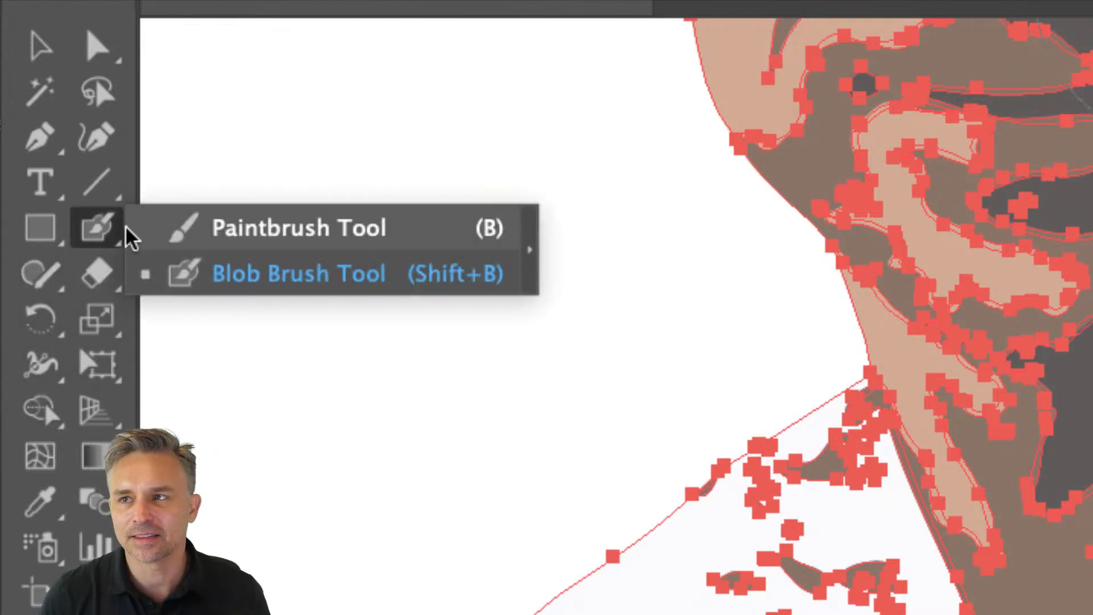
left_click(176, 274)
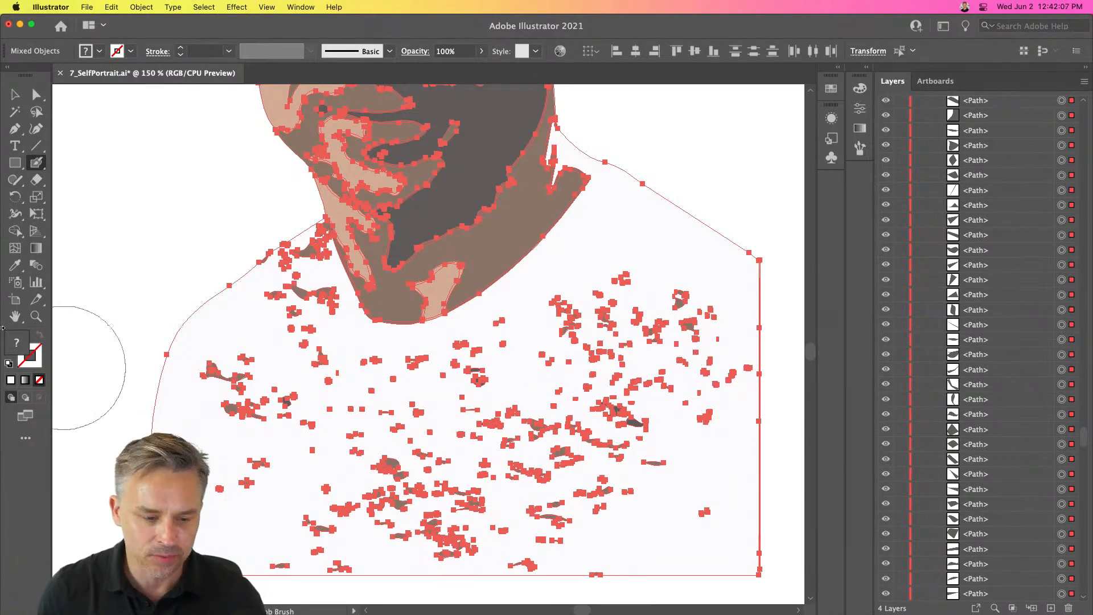
mouse_move(637, 293)
left_mouse_down()
mouse_move(557, 384)
mouse_move(546, 362)
mouse_move(589, 318)
mouse_move(668, 303)
mouse_move(690, 321)
mouse_move(688, 371)
mouse_move(698, 358)
mouse_move(677, 492)
mouse_move(631, 379)
mouse_move(560, 487)
mouse_move(337, 427)
mouse_move(318, 453)
mouse_move(580, 489)
mouse_move(255, 505)
mouse_move(490, 507)
left_mouse_up()
mouse_move(631, 516)
left_mouse_down()
mouse_move(582, 513)
mouse_move(353, 459)
mouse_move(324, 435)
mouse_move(446, 394)
mouse_move(520, 348)
mouse_move(531, 391)
left_mouse_up()
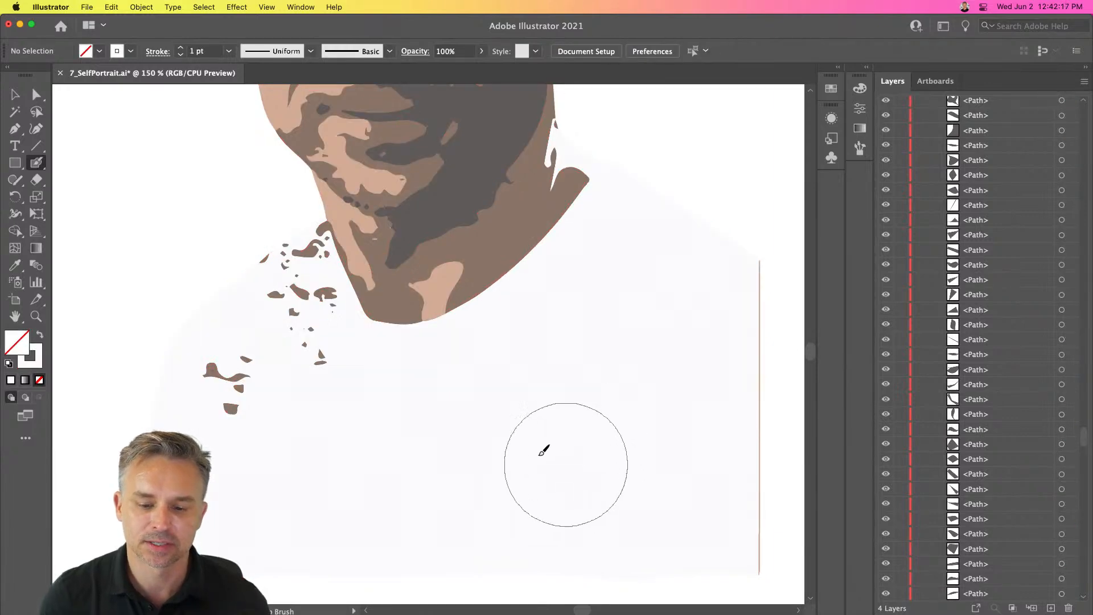
key("super+a")
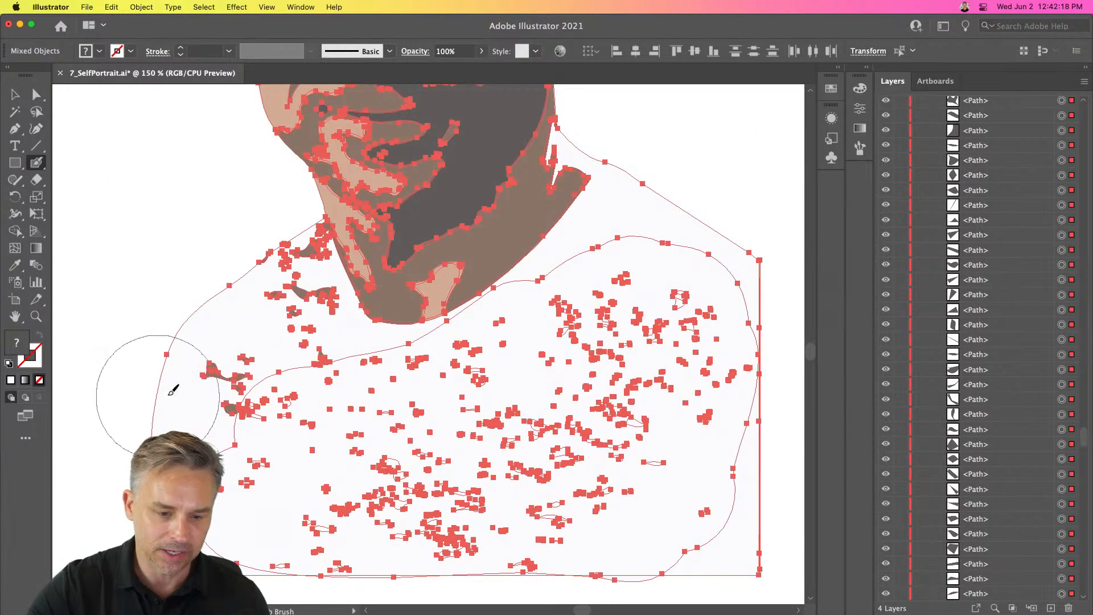
mouse_move(233, 253)
left_mouse_down()
mouse_move(306, 348)
mouse_move(307, 385)
mouse_move(288, 279)
left_mouse_up()
key("super+z")
left_click(15, 96)
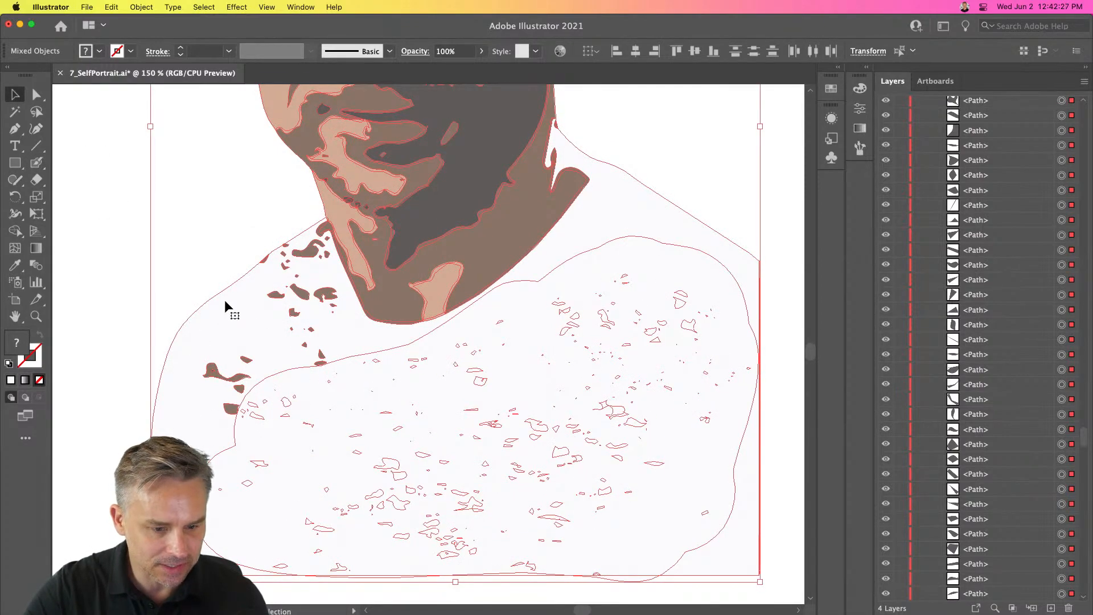
left_click(118, 249)
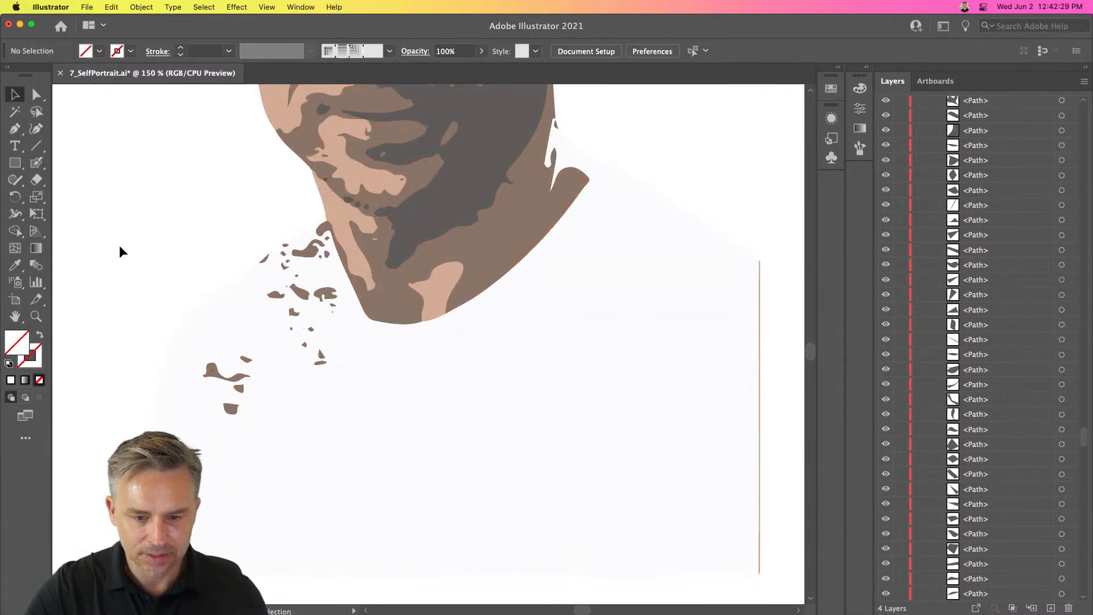
- Delete the blob-brush shape covering the shirt
key("super+minus")
key("super+minus")
key("super+minus")
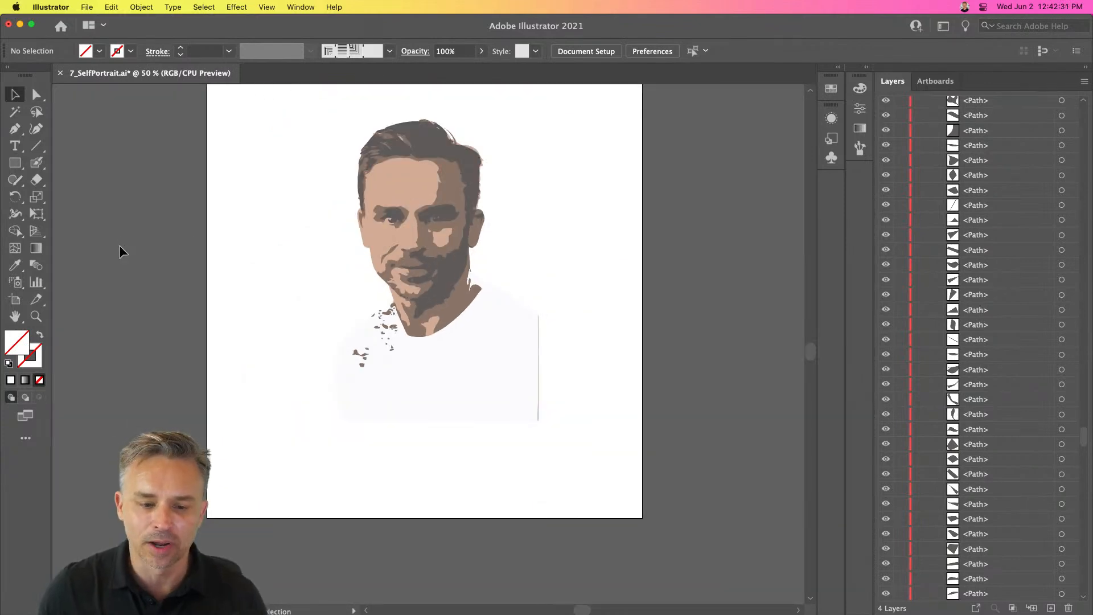
left_click(390, 388)
key("Delete")
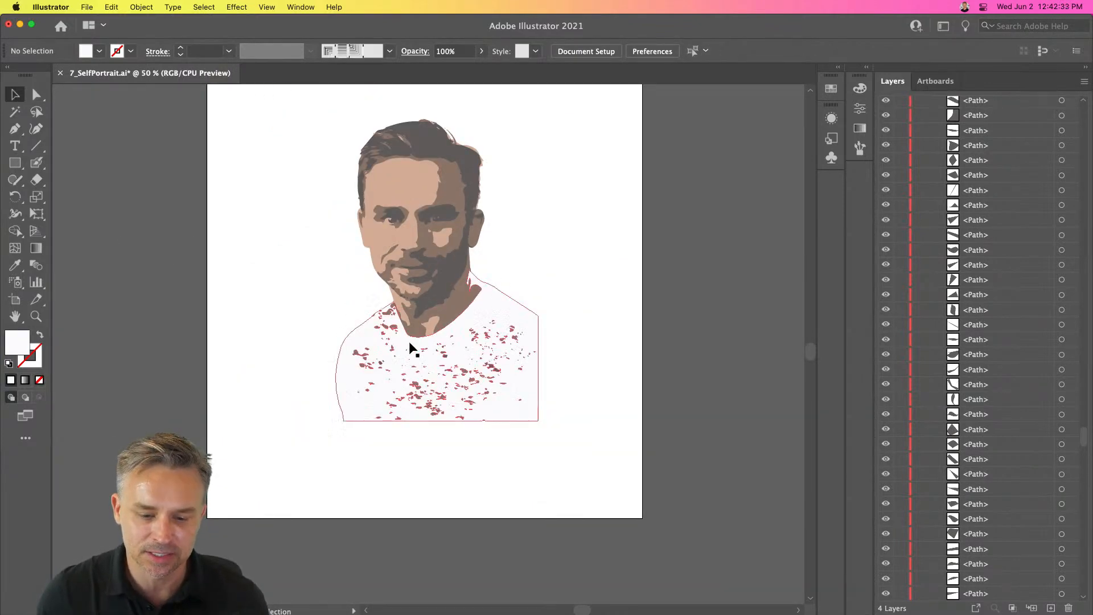
- Delete the large shirt shape below the face
key("super+equal")
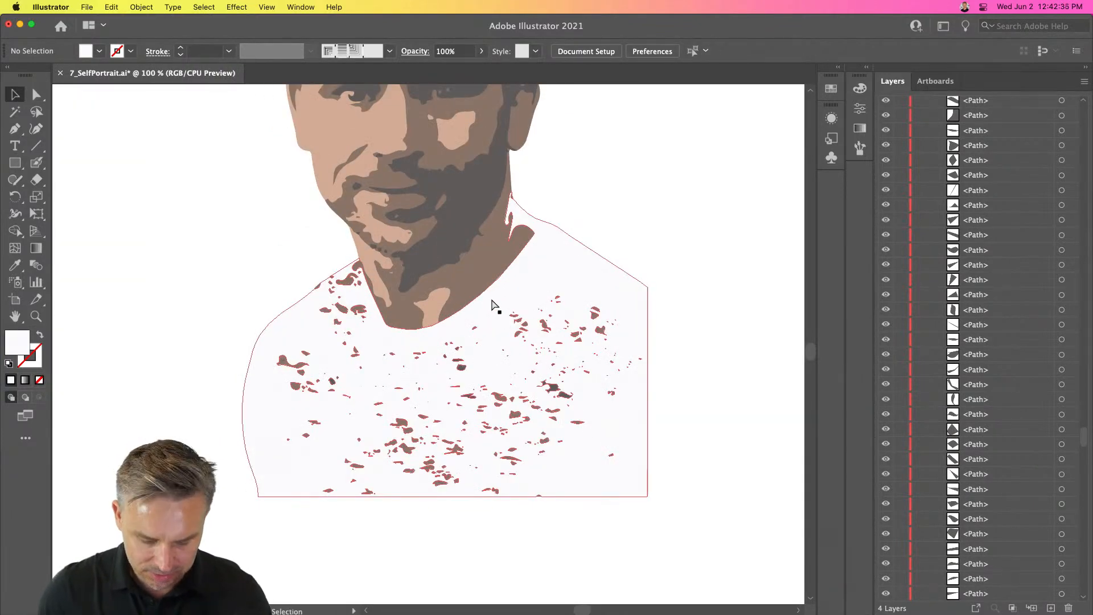
key("super+equal")
left_click(623, 224)
key("Delete")
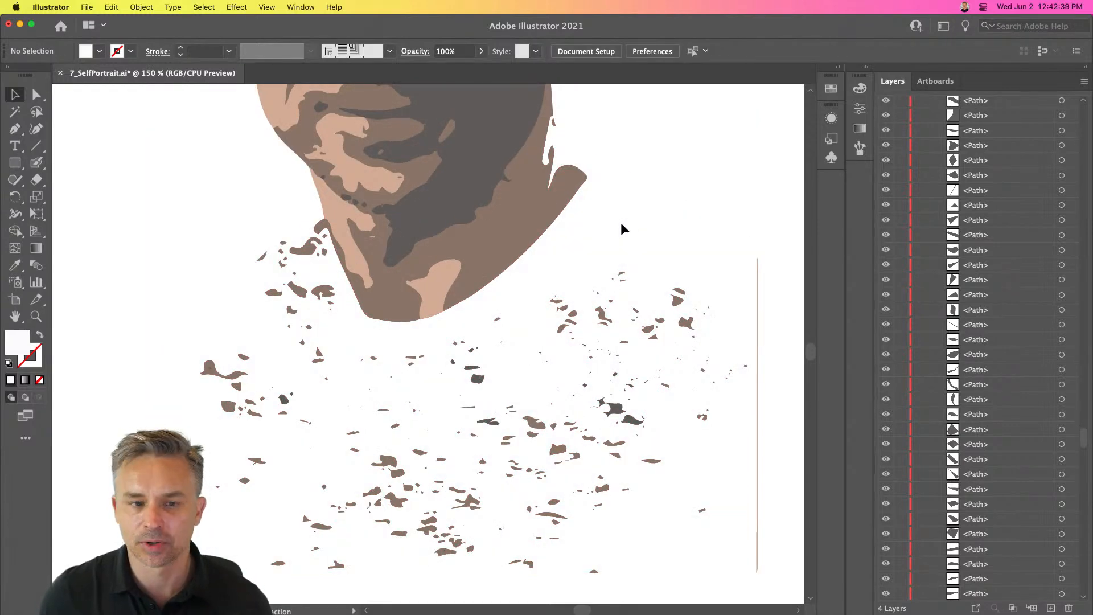
key("super+z")
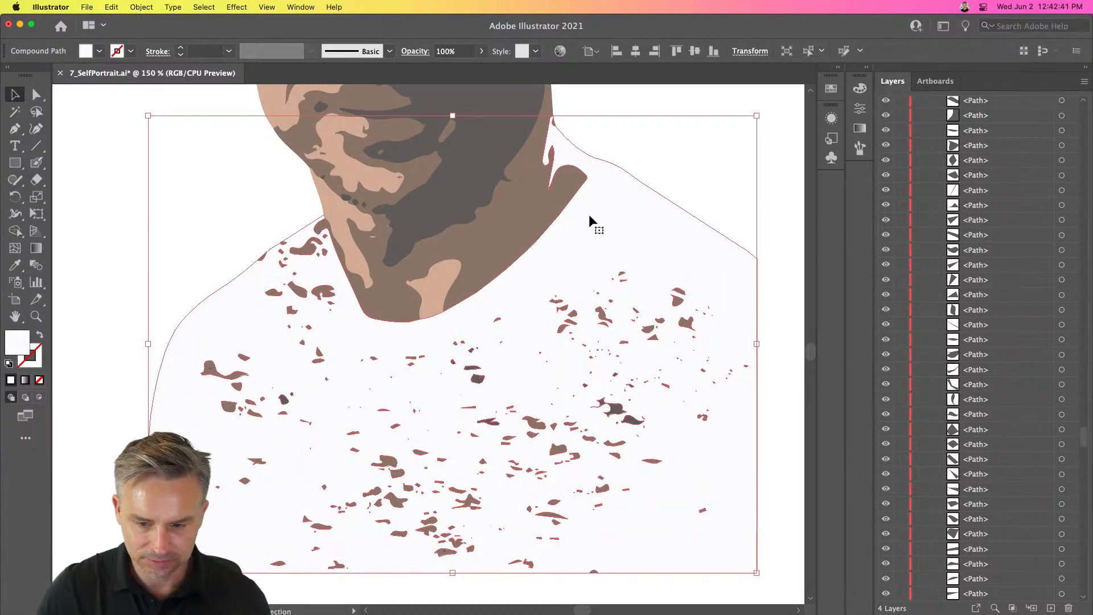
left_click(596, 238)
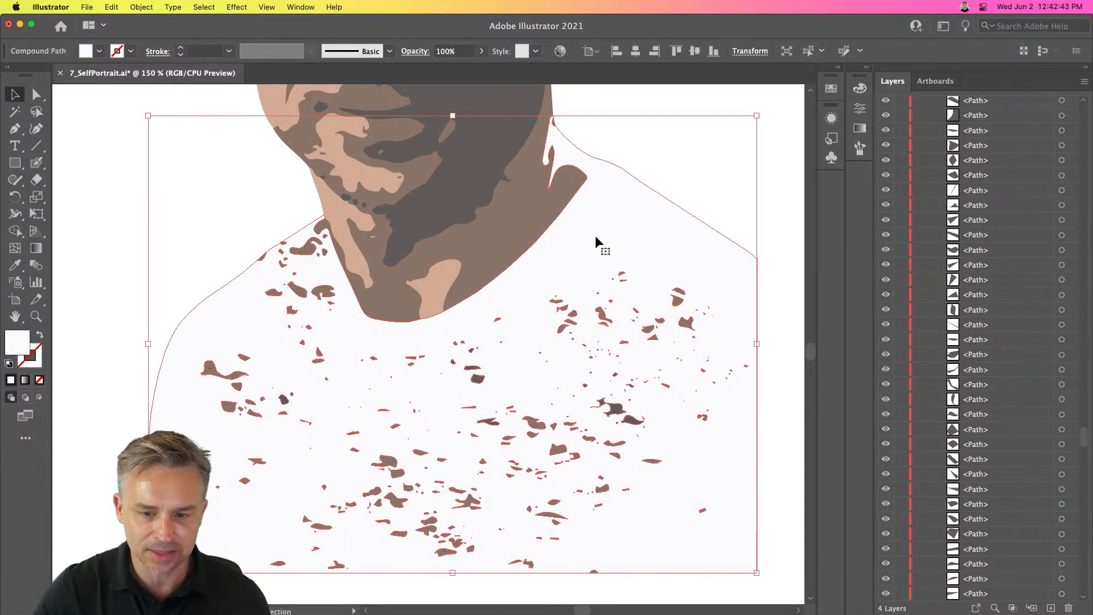
key("Delete")
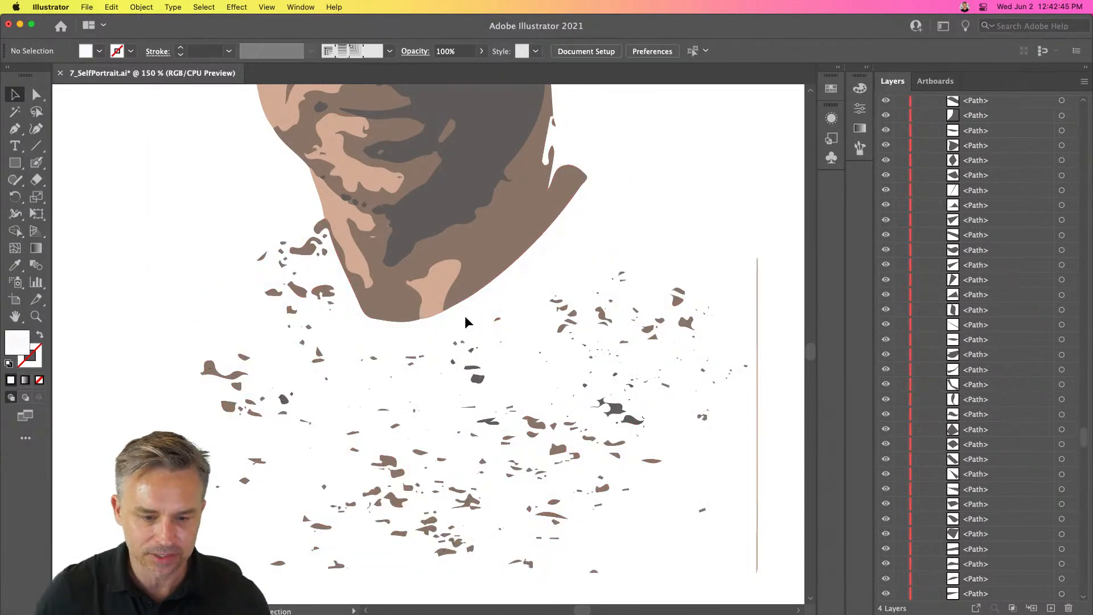
- Marquee-select and delete the remaining shirt patches below the chin
key("super+minus")
left_click_drag(714, 267, 528, 525)
key("Delete")
left_click_drag(588, 563, 206, 346)
key("Delete")
left_click_drag(537, 311, 469, 356)
key("Delete")
left_click_drag(289, 260, 327, 346)
key("Delete")
left_click_drag(311, 294, 369, 344)
key("Delete")
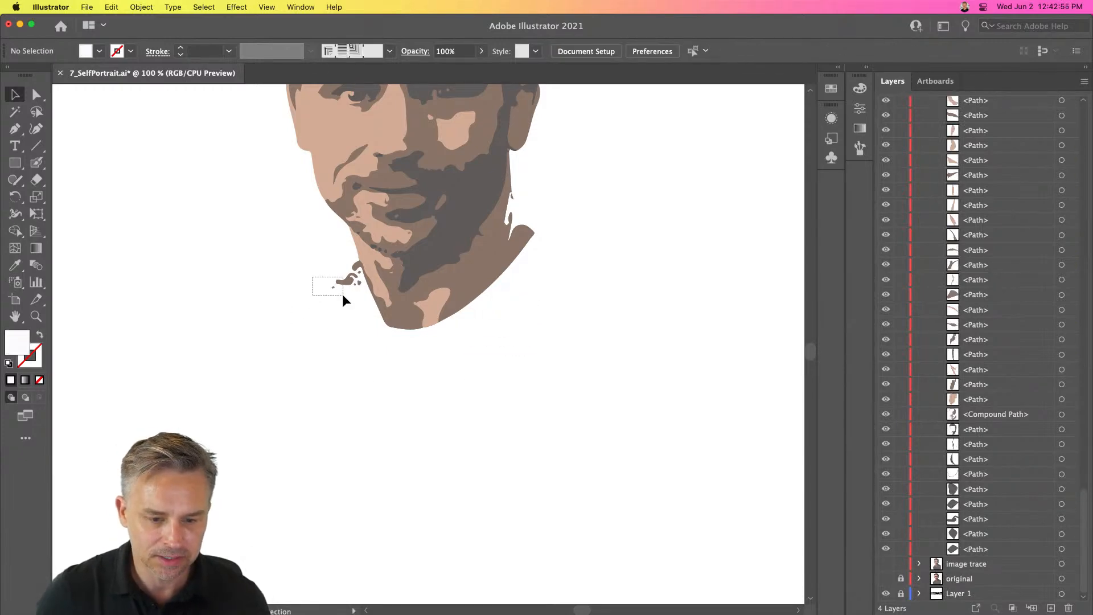
left_click_drag(357, 303, 359, 304)
key("Delete")
key("super+equal")
key("super+equal")
key("super+equal")
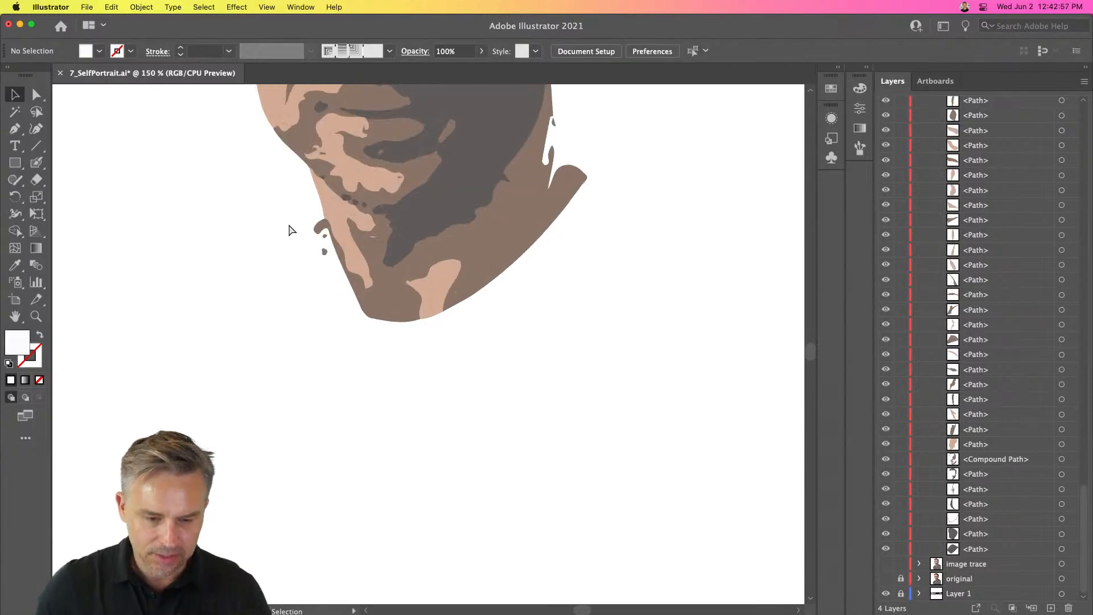
- Delete the small stray fragments sticking out beside the chin
scroll(296, 285, "up", 10)
scroll(296, 285, "left", 4)
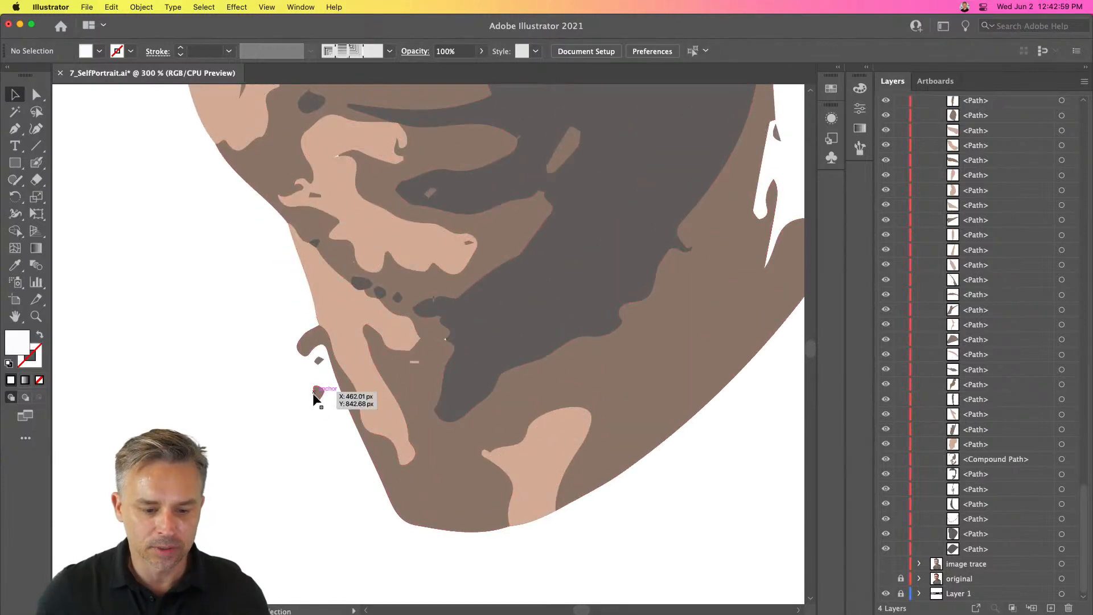
left_click(315, 393)
key("Delete")
left_click(319, 361)
key("Delete")
left_click(318, 393)
key("Delete")
left_click(319, 361)
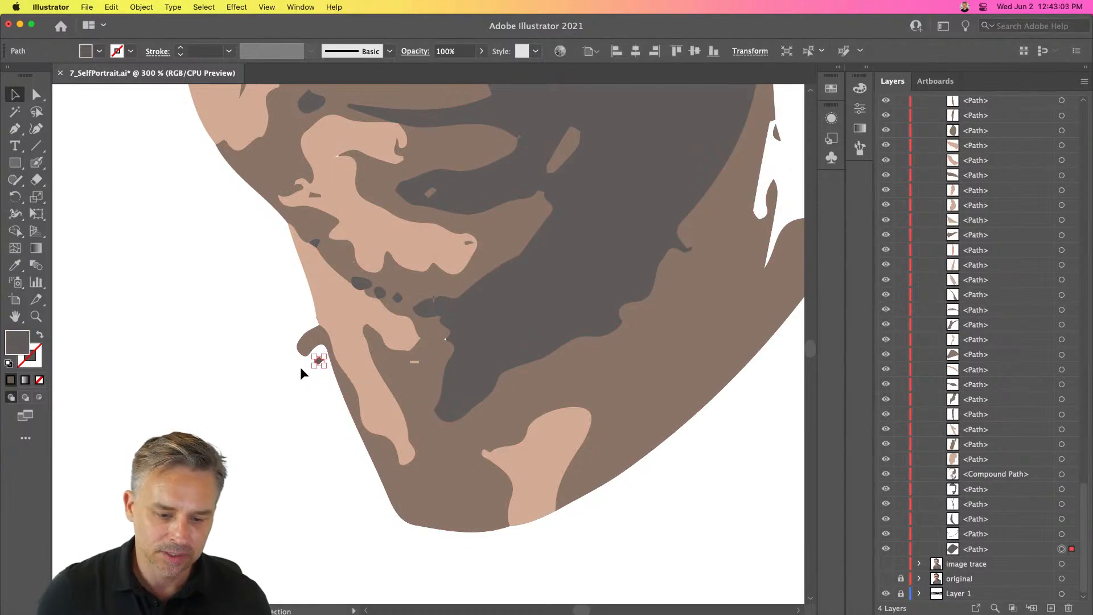
key("Delete")
- Undo the last deletion to bring back the large shirt shape below the face
left_click(297, 342)
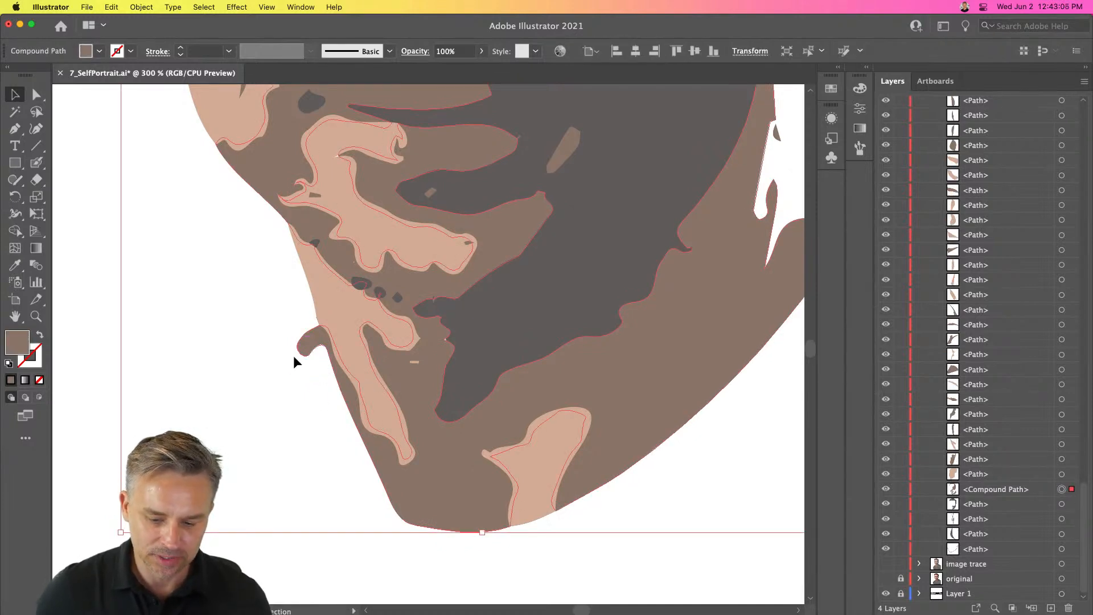
key("super+1")
left_click_drag(229, 343, 272, 299)
left_click(254, 258)
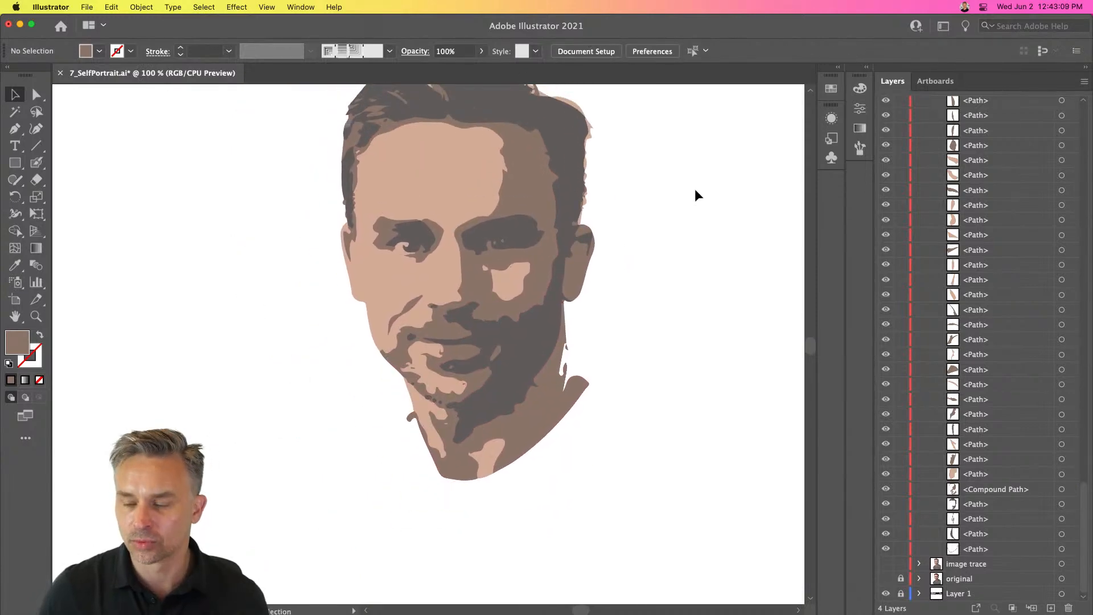
left_click(986, 554)
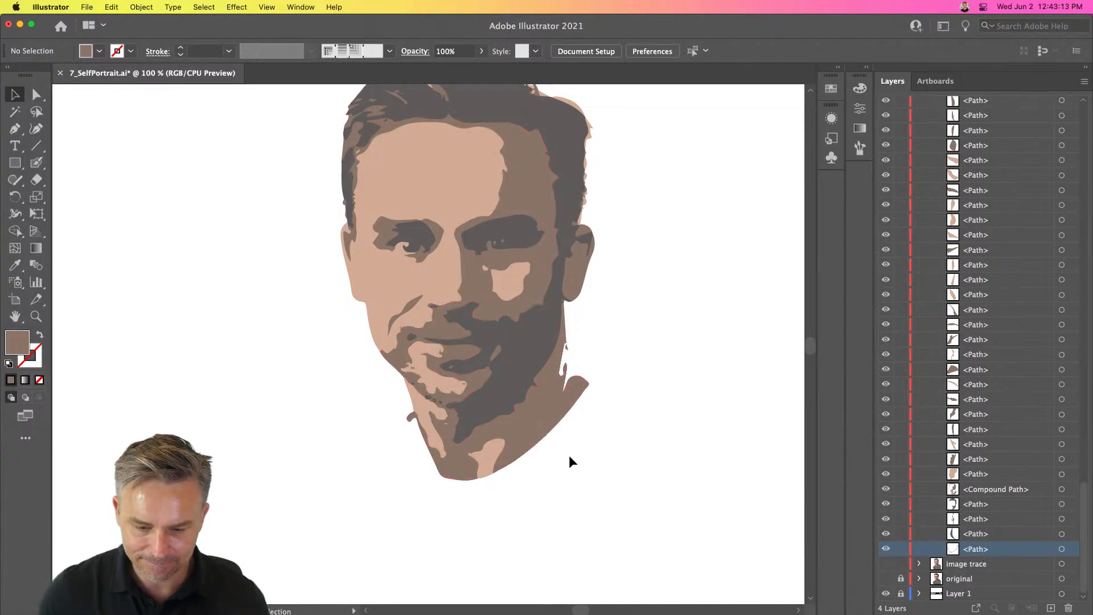
key("super+z")
key("space")
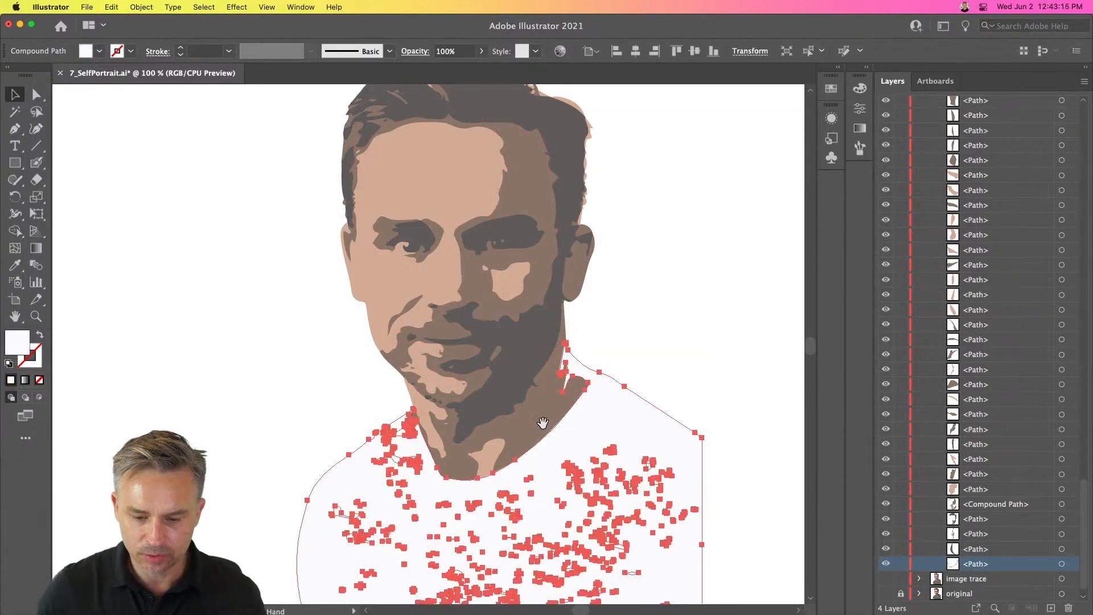
left_click_drag(562, 422, 490, 256)
key("super+=")
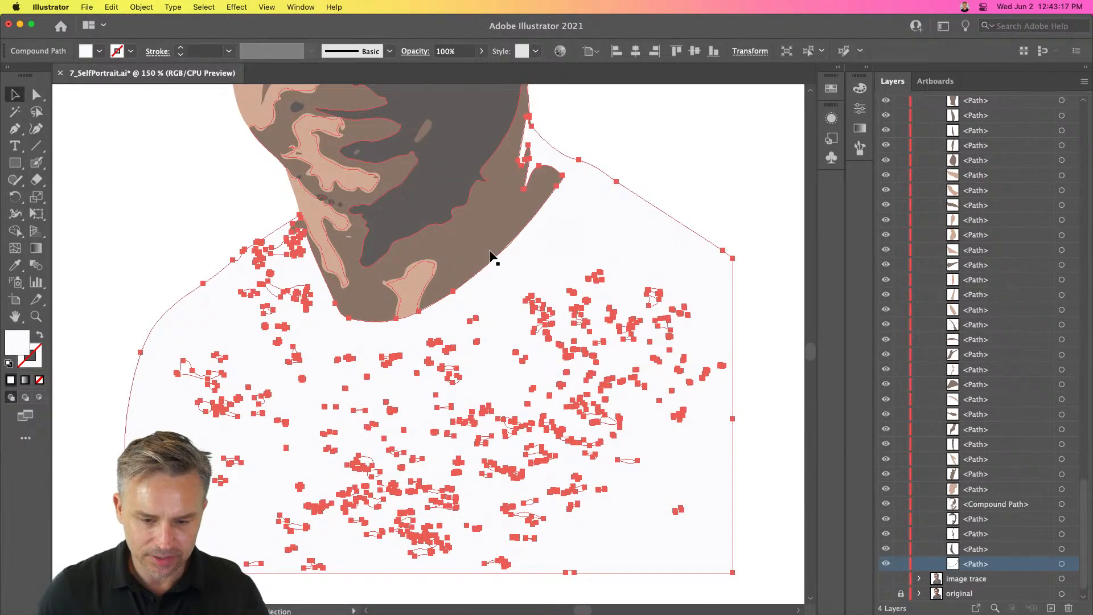
key("super+=")
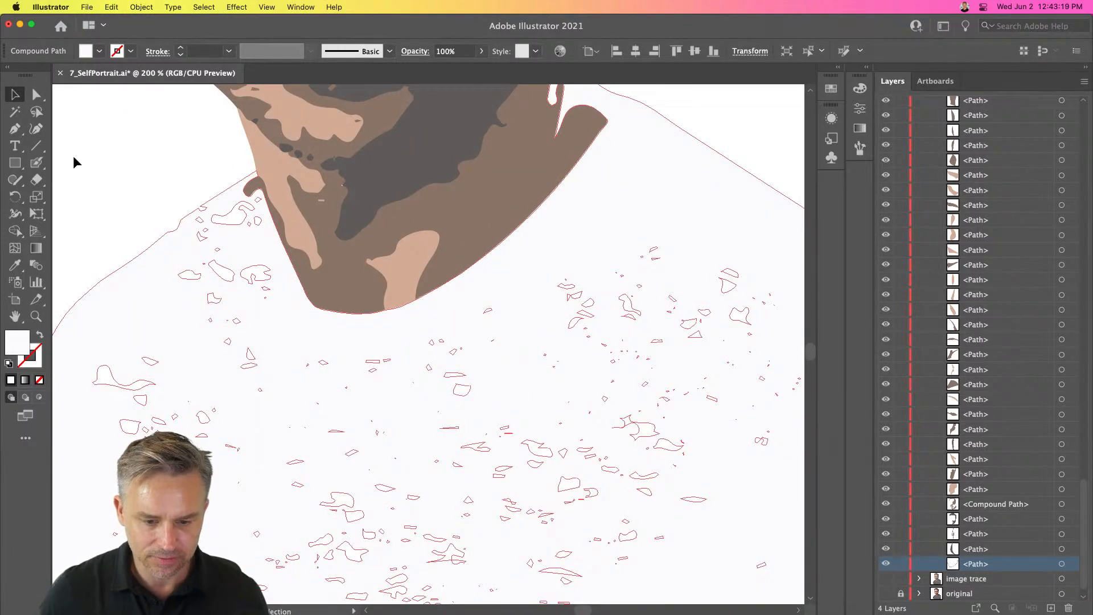
- Select the large shirt shape and set its fill color to black, 000000
left_click(34, 161)
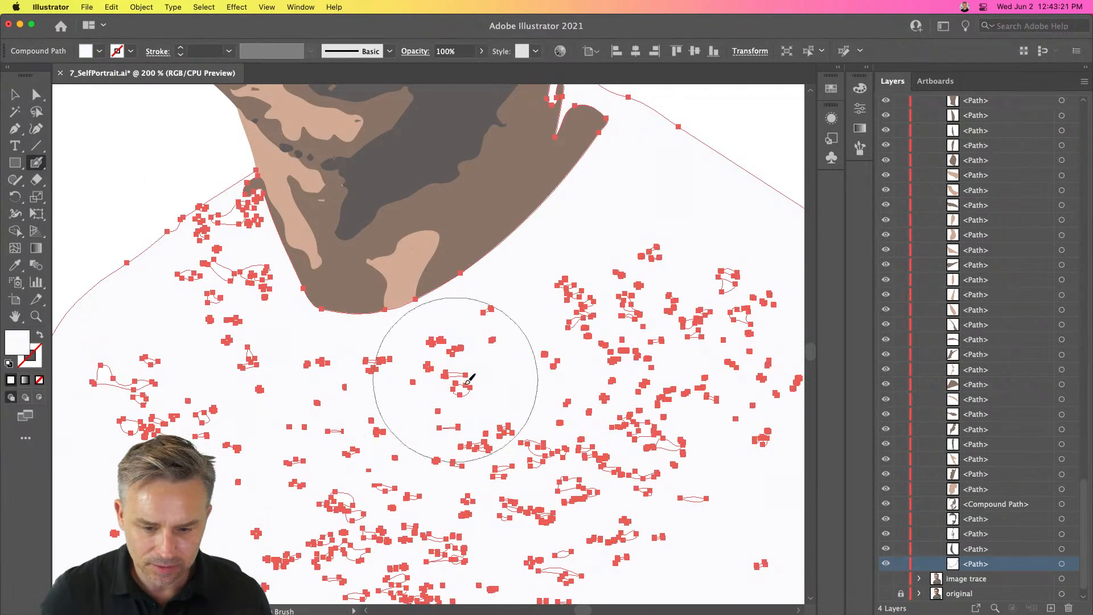
key("super+shift+a")
key("super+a")
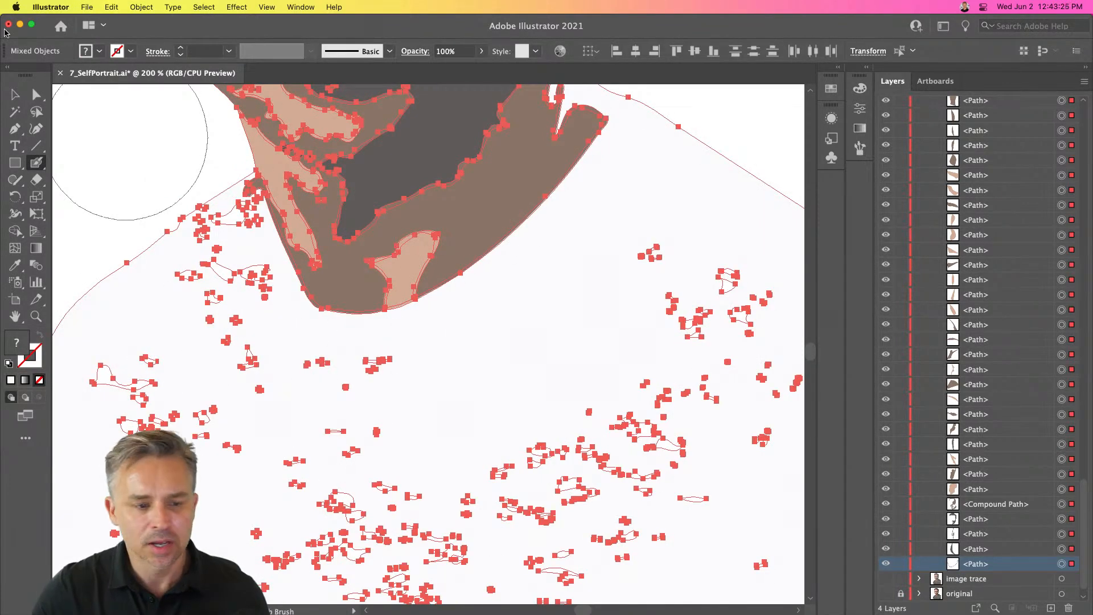
left_click(20, 94)
key("super+shift+a")
left_click(164, 268)
double_click(8, 346)
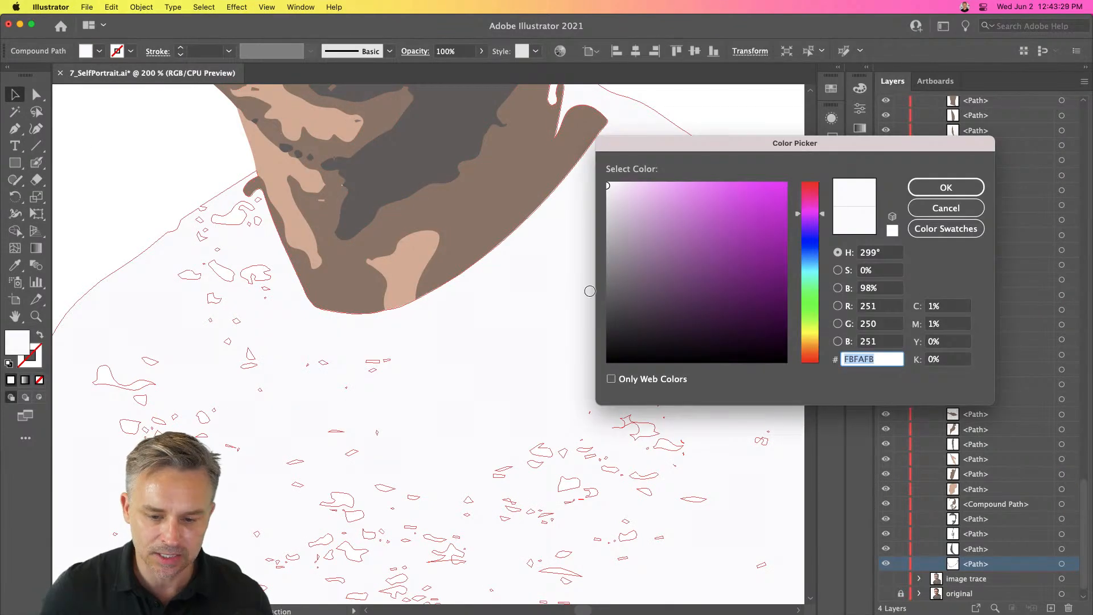
type("000000")
key("Return")
- Paint over the larger white patches on the shirt with the black Blob Brush
left_click_drag(434, 263, 447, 132)
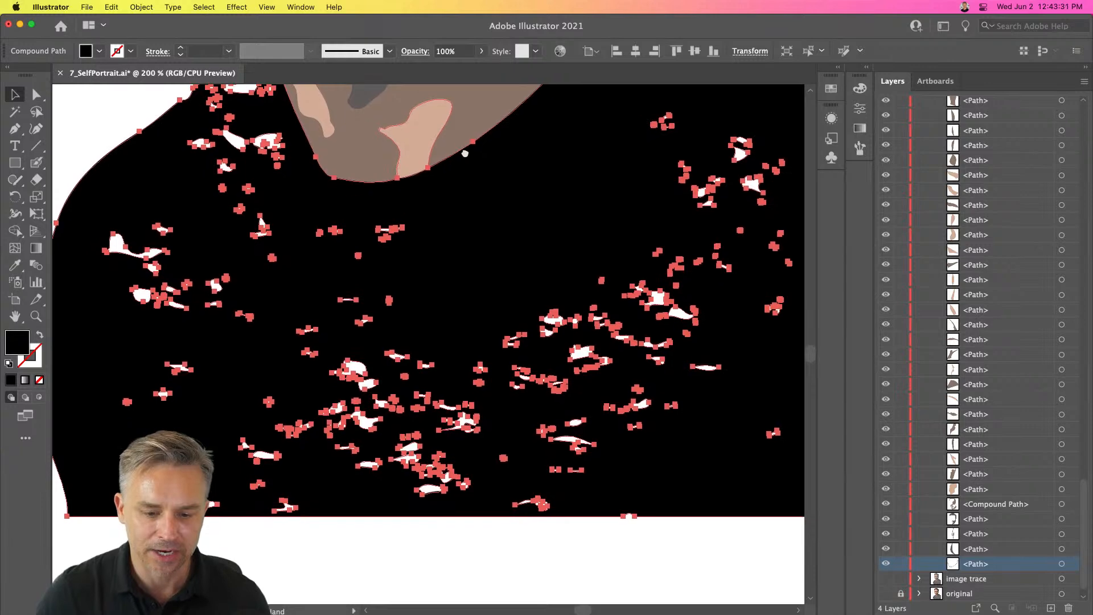
left_click(34, 163)
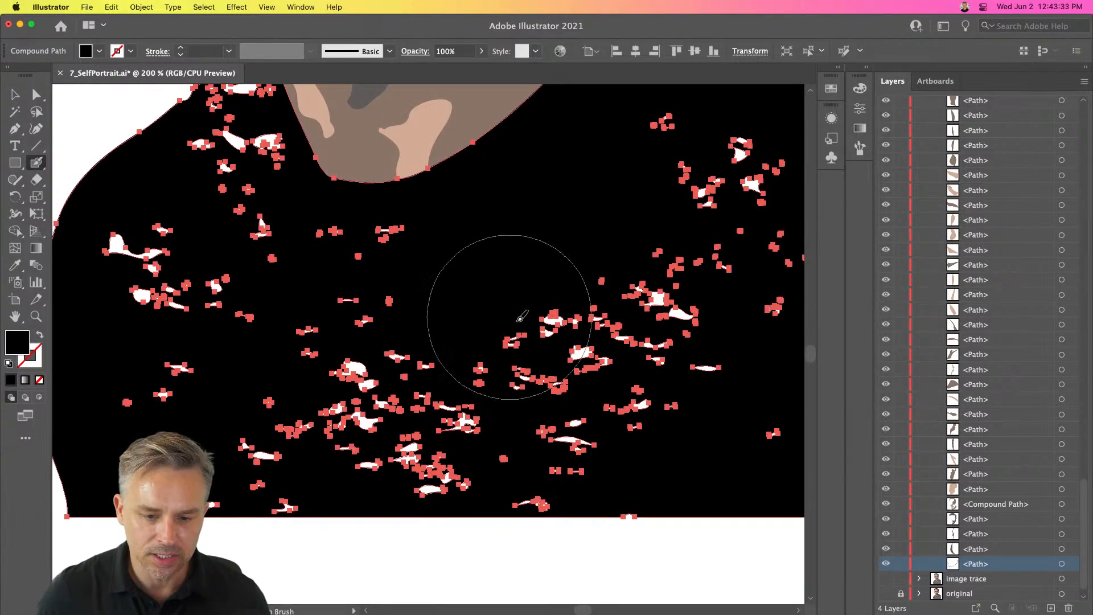
mouse_move(478, 372)
left_mouse_down()
mouse_move(337, 361)
mouse_move(574, 404)
mouse_move(321, 399)
left_mouse_up()
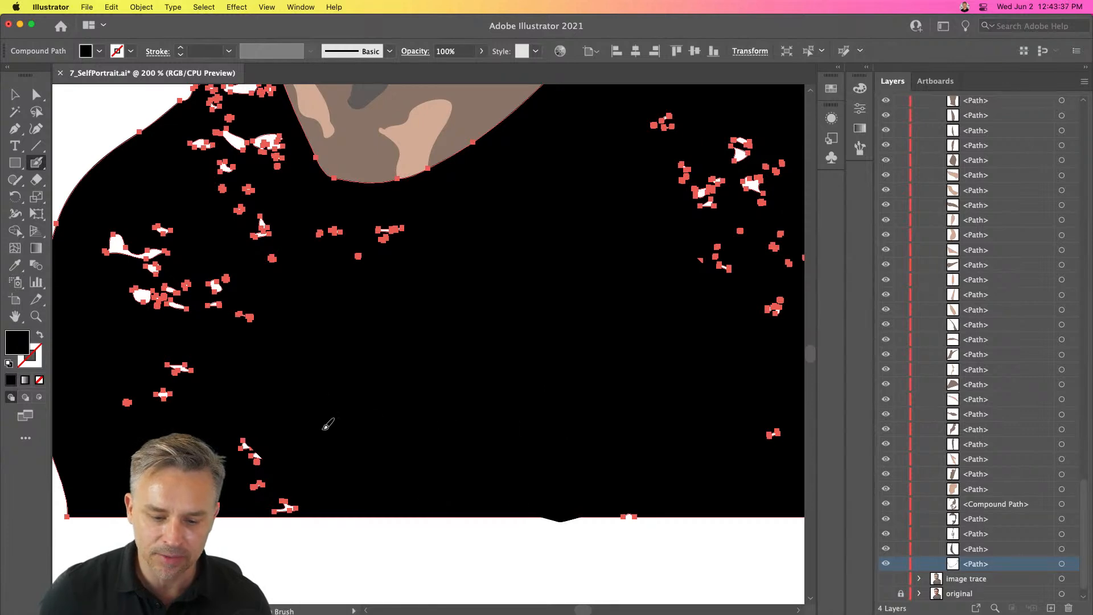
mouse_move(227, 425)
left_mouse_down()
mouse_move(196, 420)
mouse_move(200, 329)
left_mouse_up()
key("super+shift+a")
left_click_drag(658, 269, 557, 320)
mouse_move(571, 263)
left_mouse_down()
mouse_move(577, 227)
mouse_move(608, 232)
left_mouse_up()
left_click_drag(226, 389, 457, 513)
left_click_drag(377, 403, 361, 376)
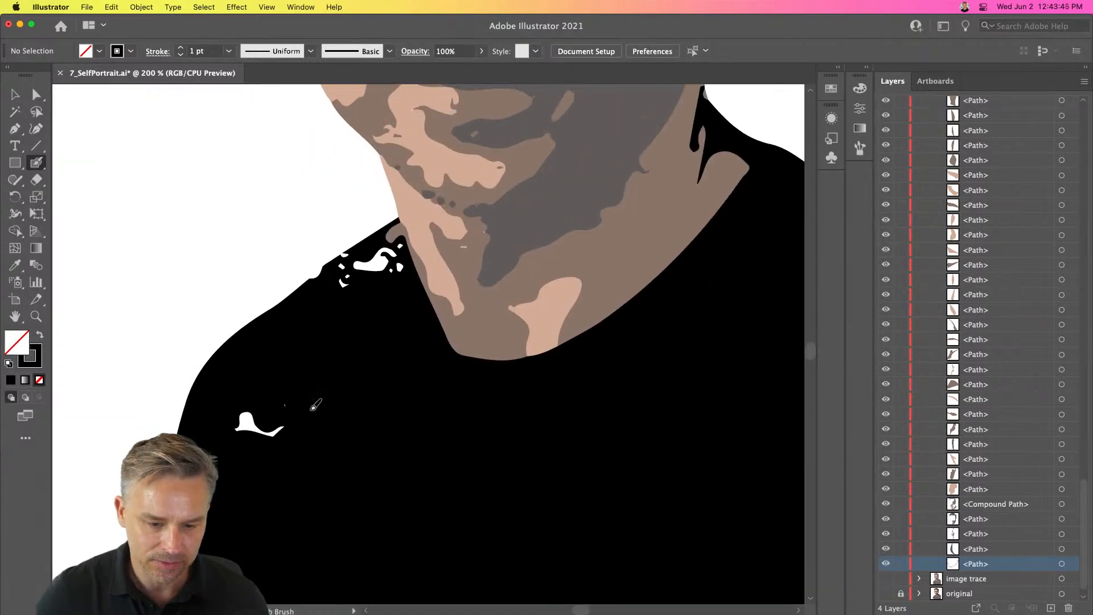
- Shrink the Blob Brush and paint over the remaining small white spots near the collar
key("bracketleft")
key("bracketleft")
key("bracketleft")
key("bracketleft")
key("bracketleft")
key("bracketleft")
left_click(260, 424)
key("bracketleft")
key("bracketleft")
key("bracketleft")
key("bracketleft")
key("bracketleft")
key("bracketleft")
key("bracketleft")
key("bracketleft")
key("bracketleft")
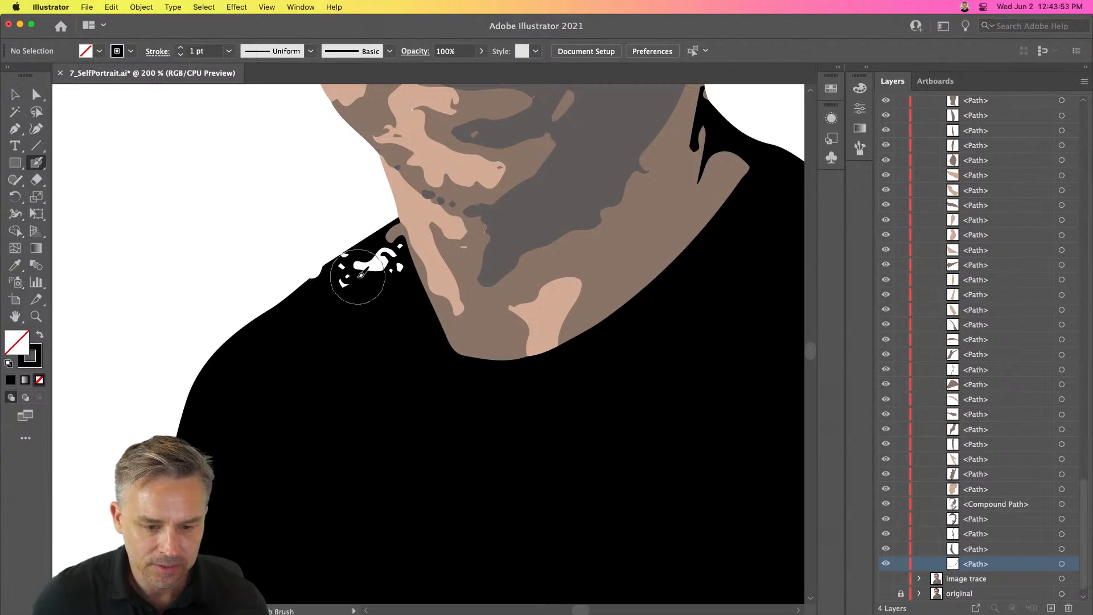
left_click_drag(361, 275, 350, 283)
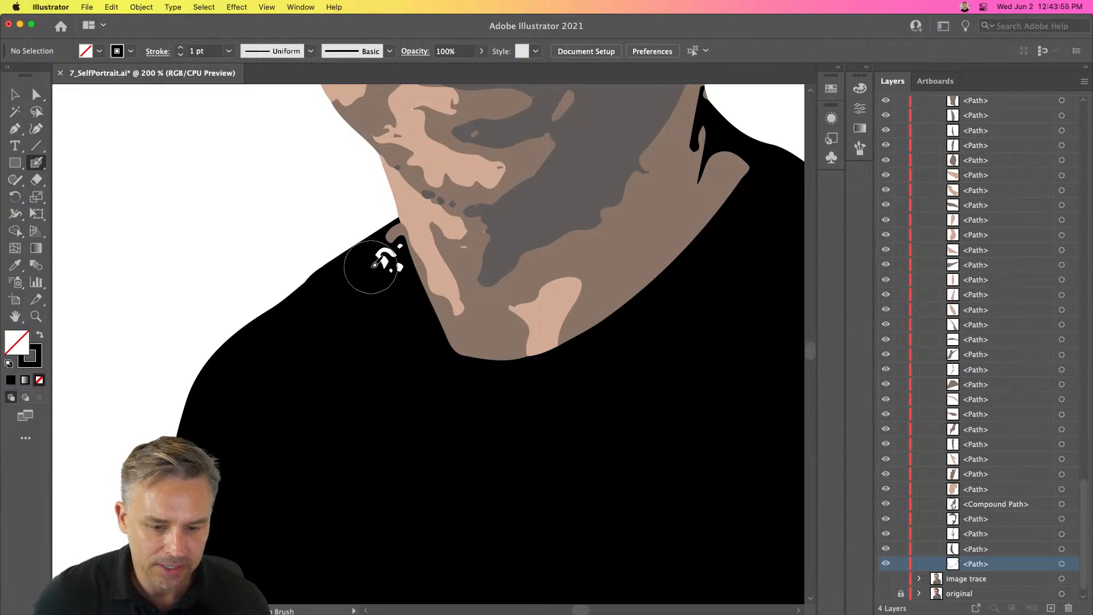
left_click(387, 262)
key("bracketleft")
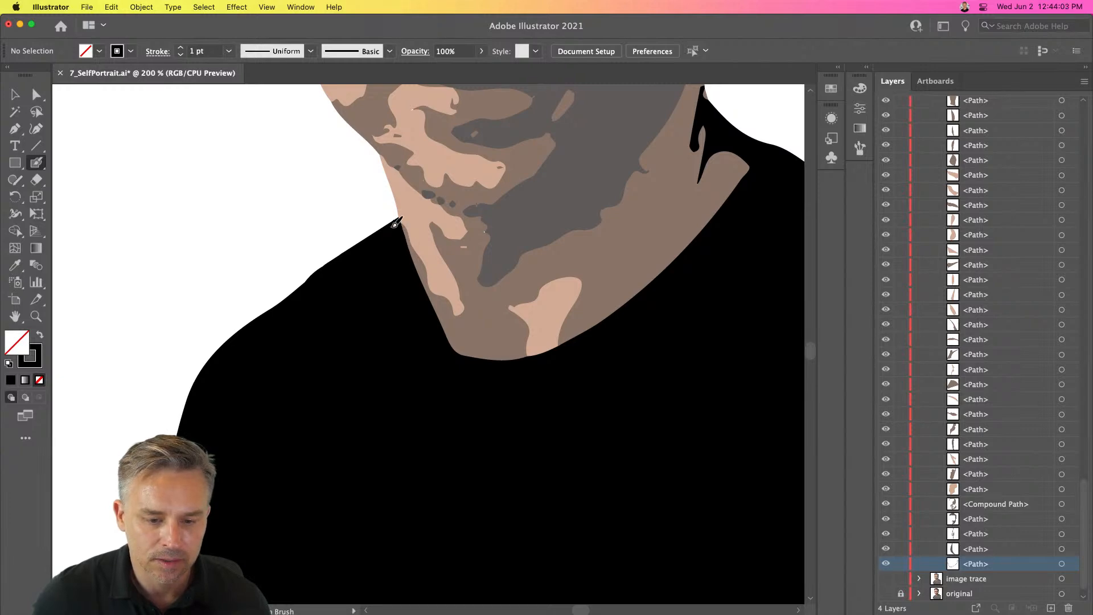
key("super+minus")
key("super+minus")
key("super+minus")
key("super+minus")
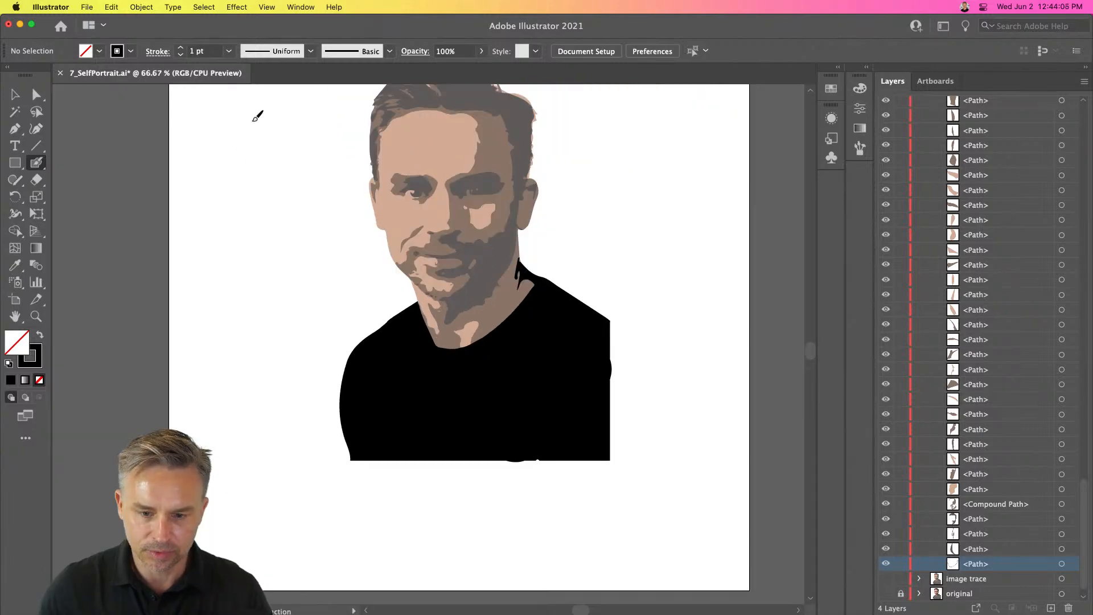
left_click(15, 95)
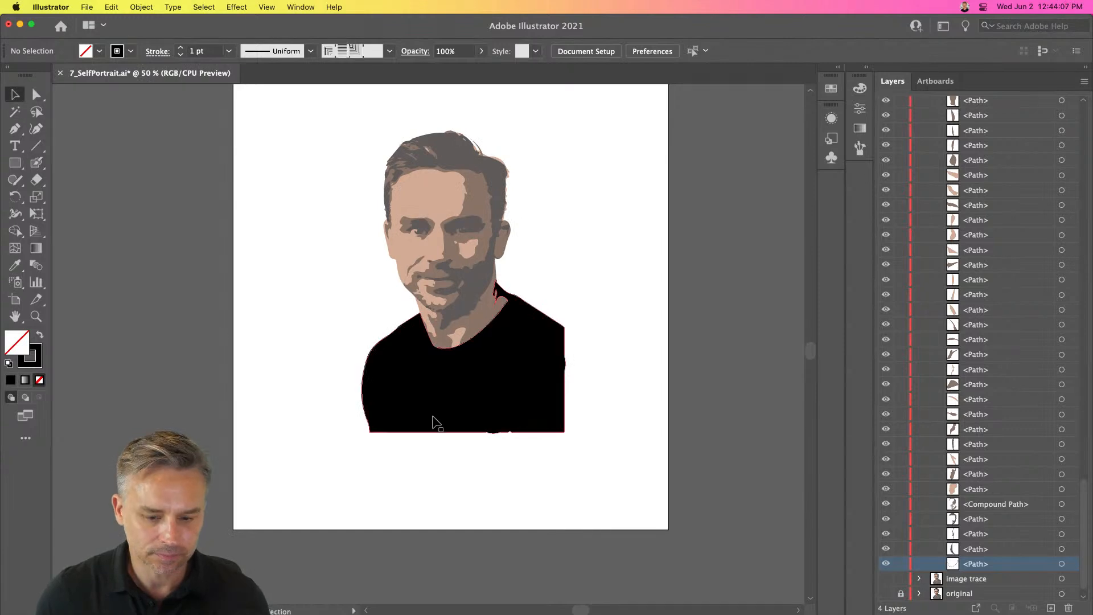
left_click_drag(447, 408, 400, 506)
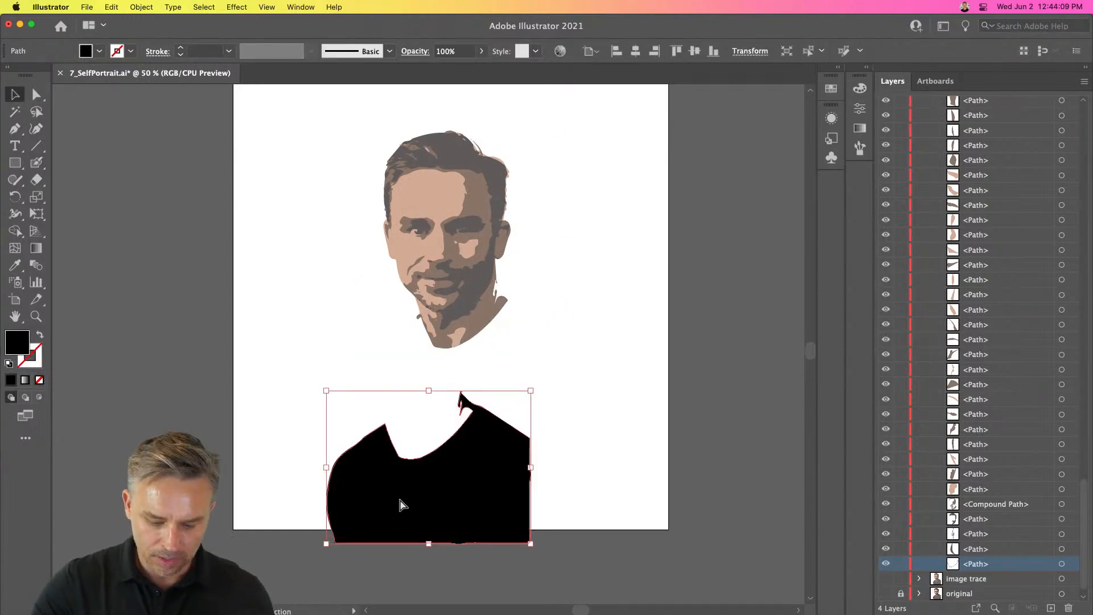
key("super+z")
left_click(301, 222)
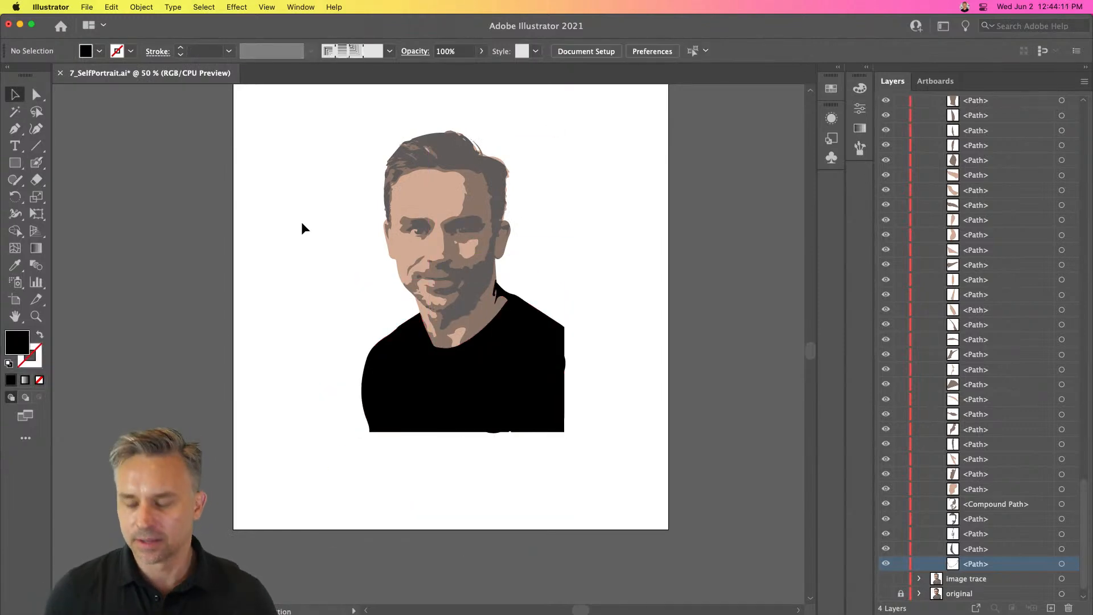
- Select all dark brown shapes by matching the eyebrow's fill color and fill them black, 000000
key("super+plus")
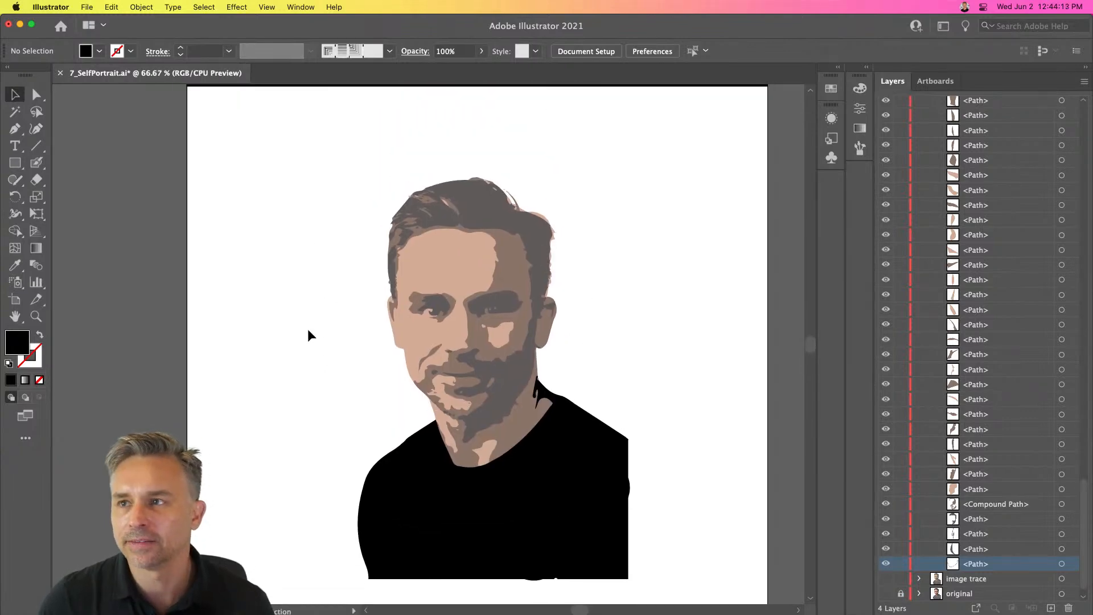
left_click_drag(361, 163, 616, 561)
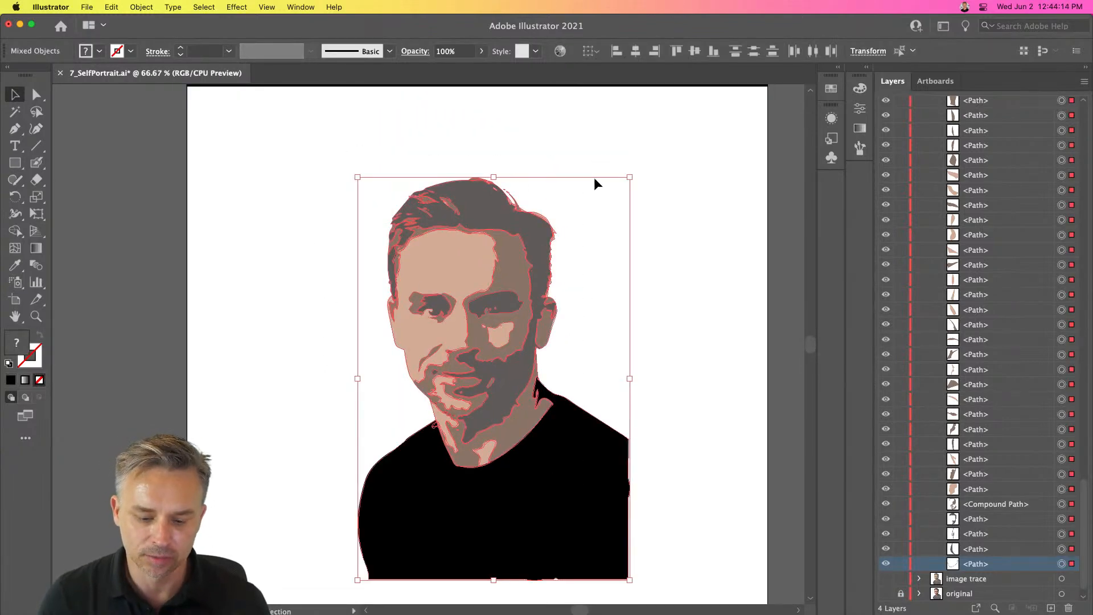
key("super+plus")
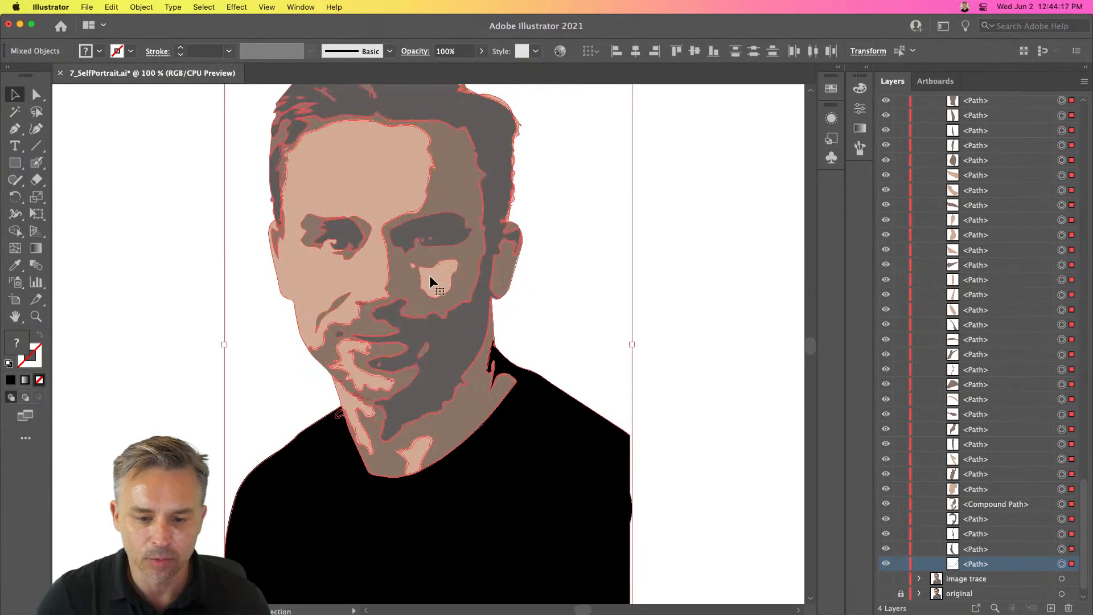
left_click(176, 203)
left_click_drag(160, 186, 220, 204)
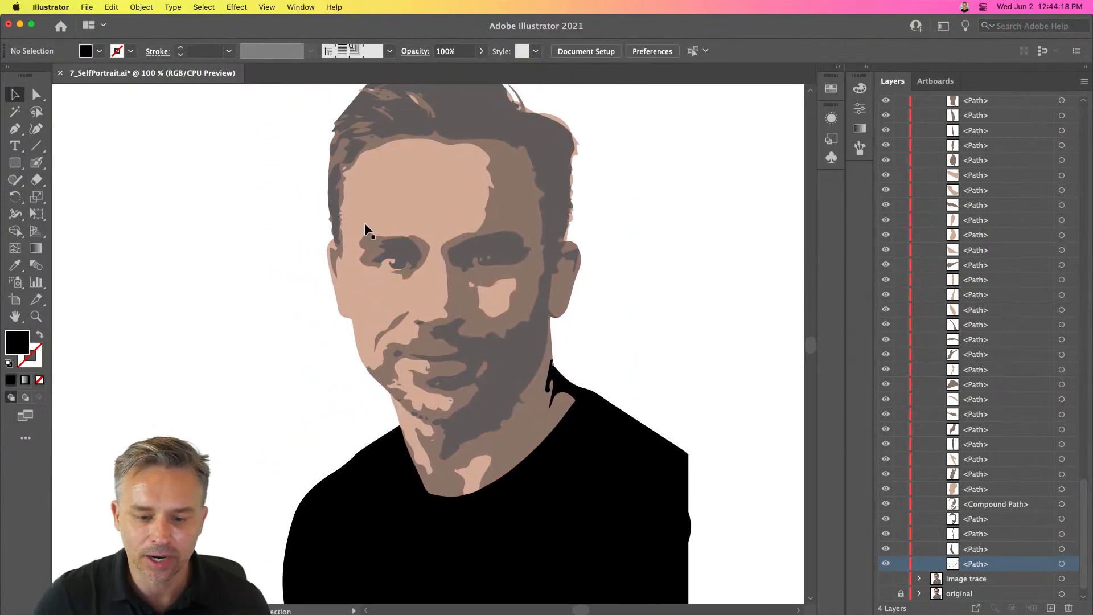
left_click(523, 252)
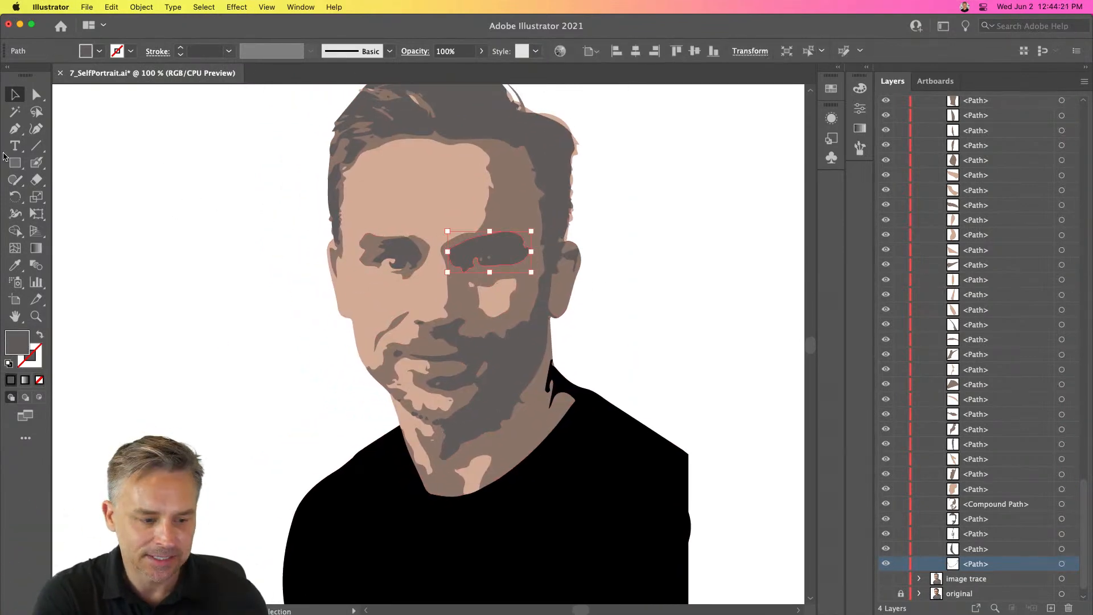
left_click(202, 7)
mouse_move(208, 140)
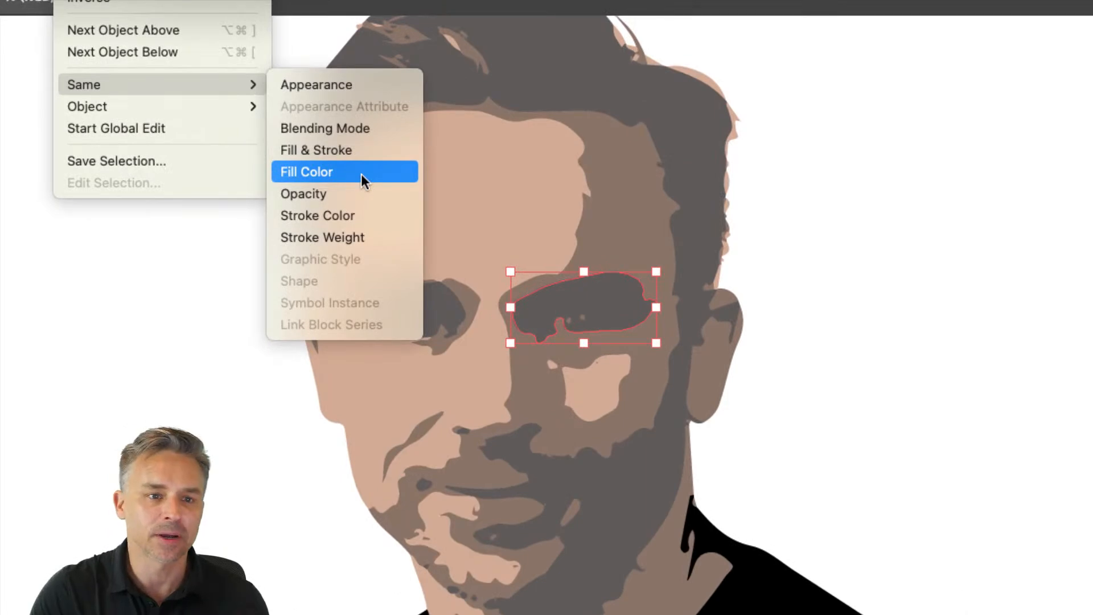
left_click(361, 173)
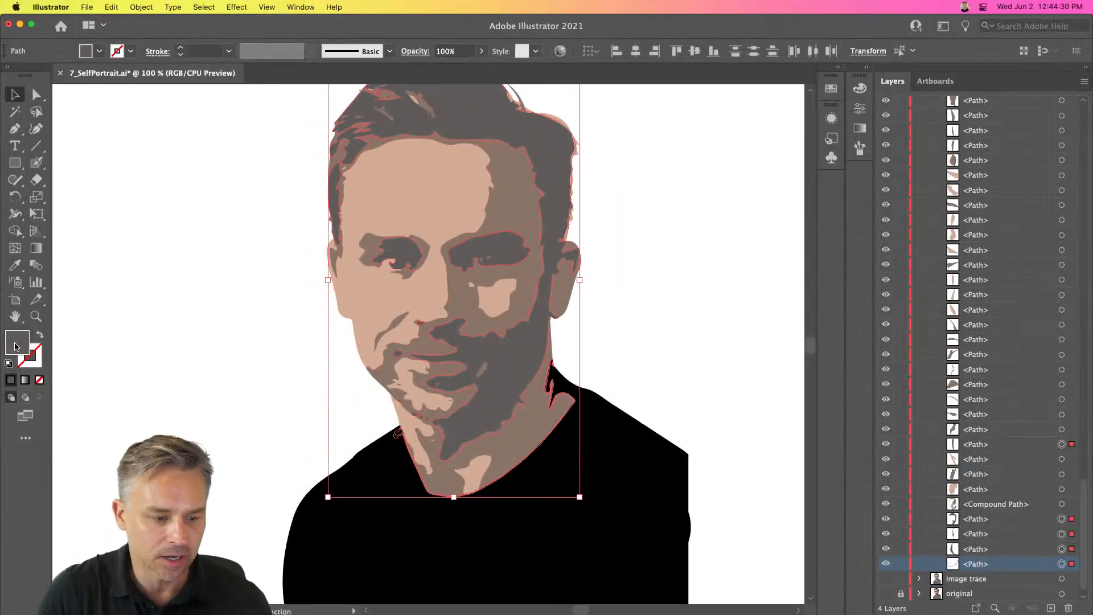
double_click(17, 346)
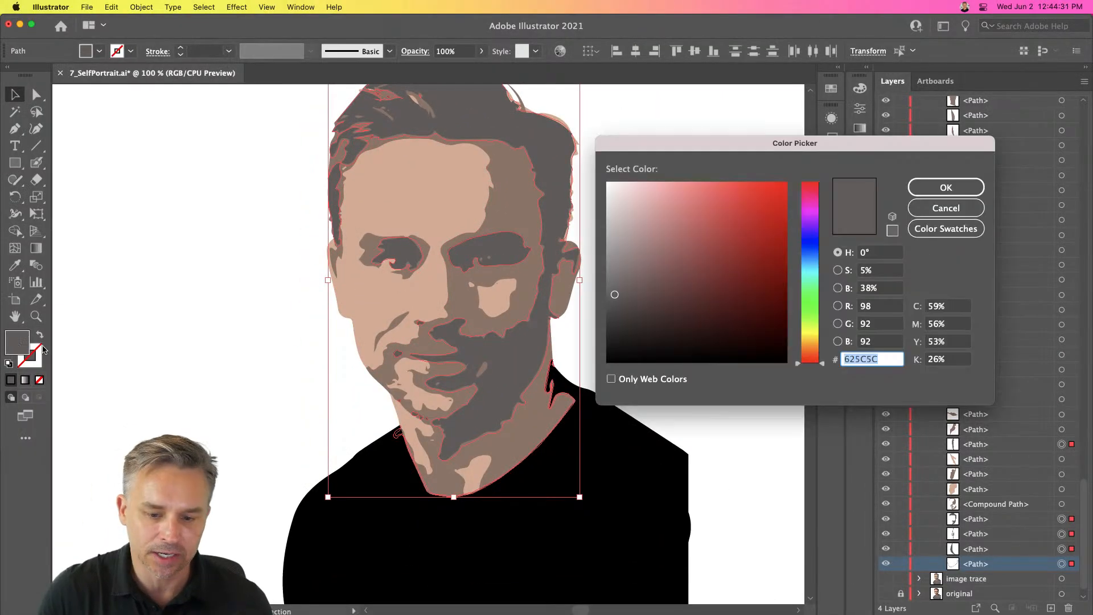
type("000000")
key("Return")
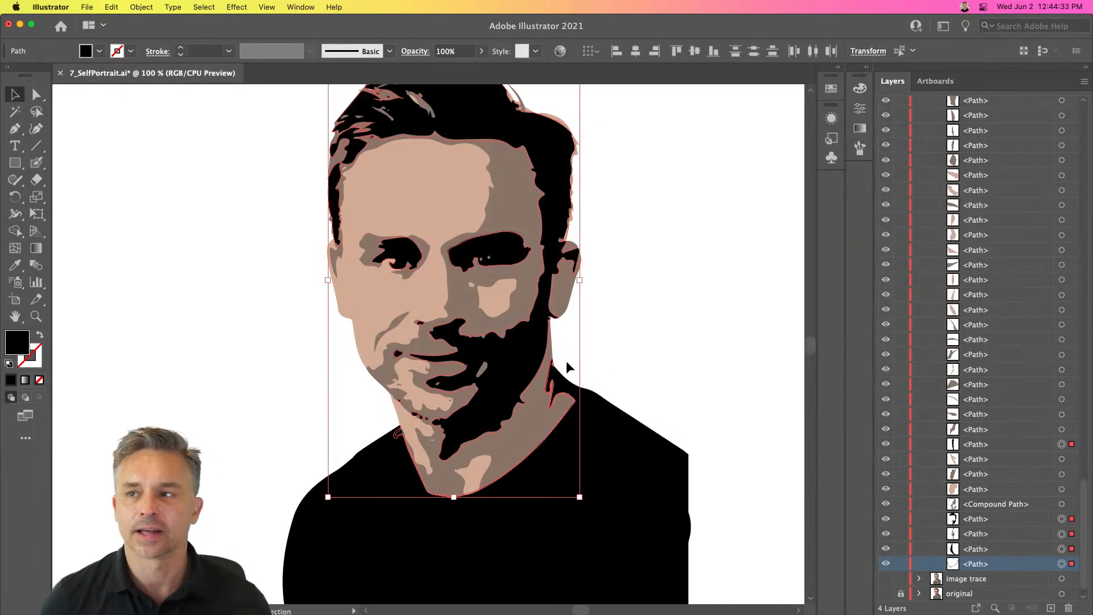
- Select all the artwork and open Recolor Artwork to edit its colors
left_click(290, 204)
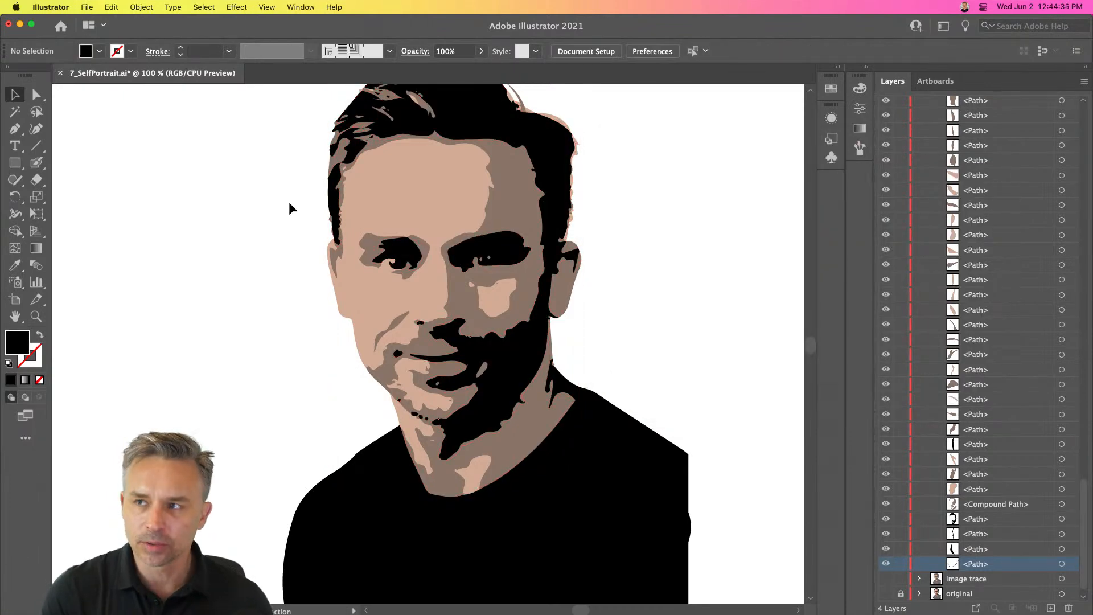
scroll(256, 203, "up", 2)
left_click_drag(274, 119, 556, 538)
left_click(111, 6)
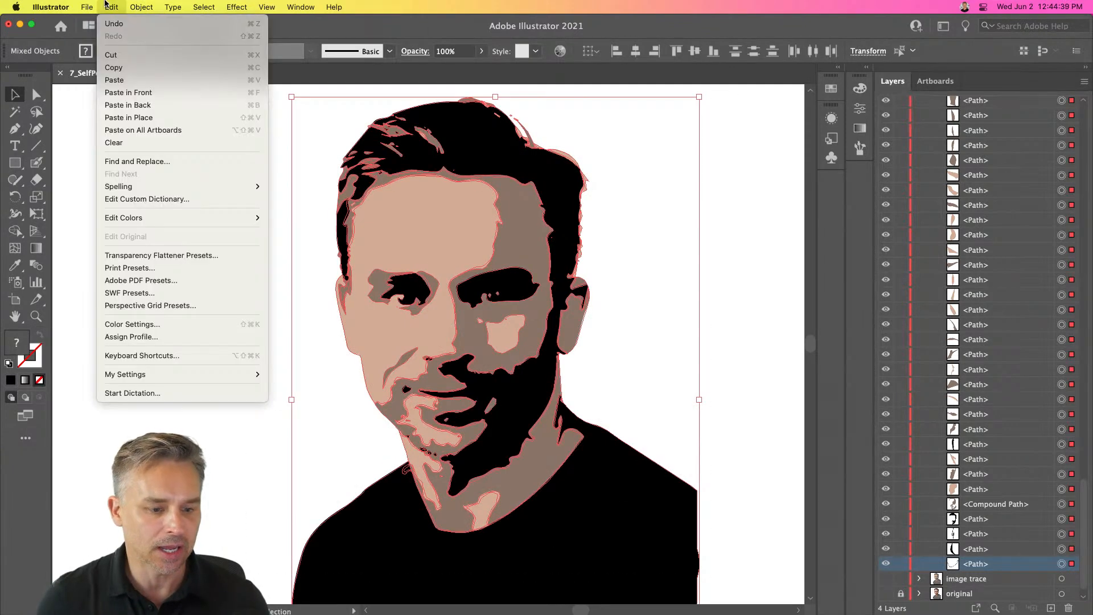
mouse_move(134, 218)
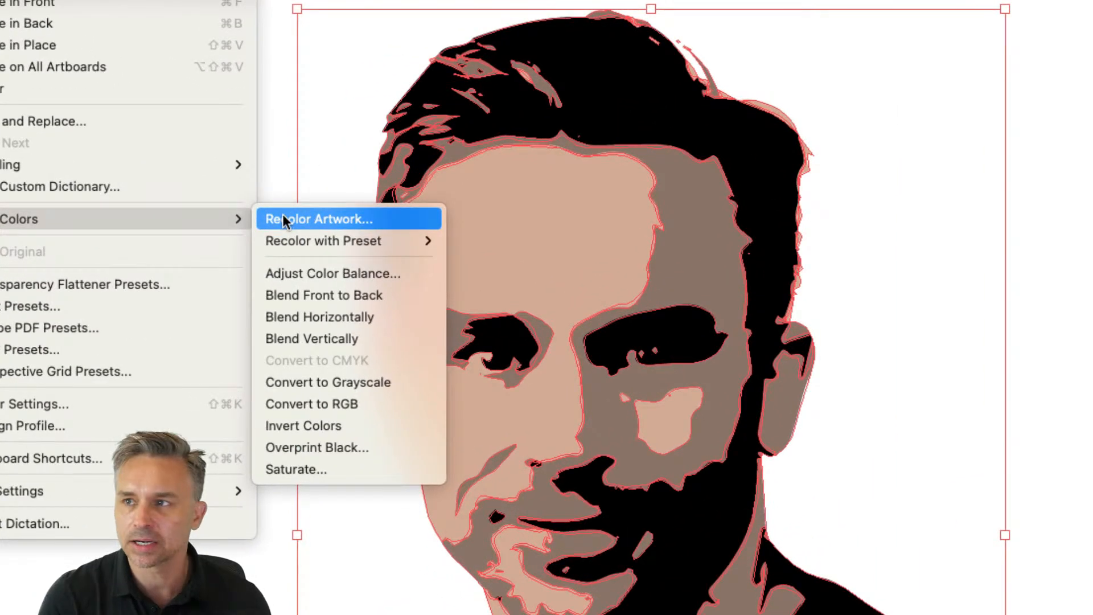
left_click(283, 218)
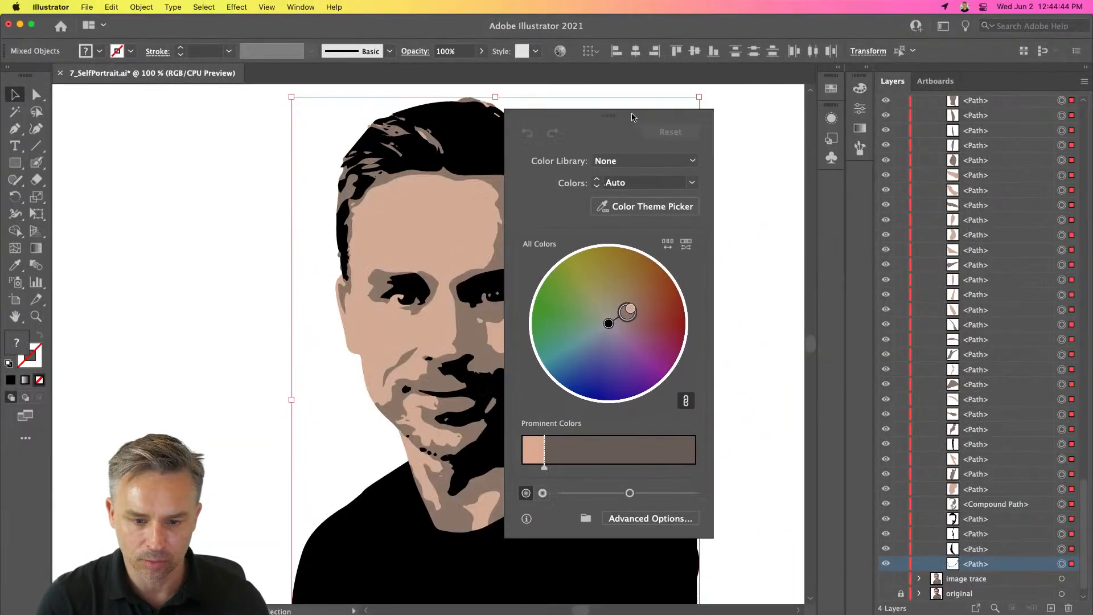
left_click_drag(632, 117, 719, 92)
left_click(700, 495)
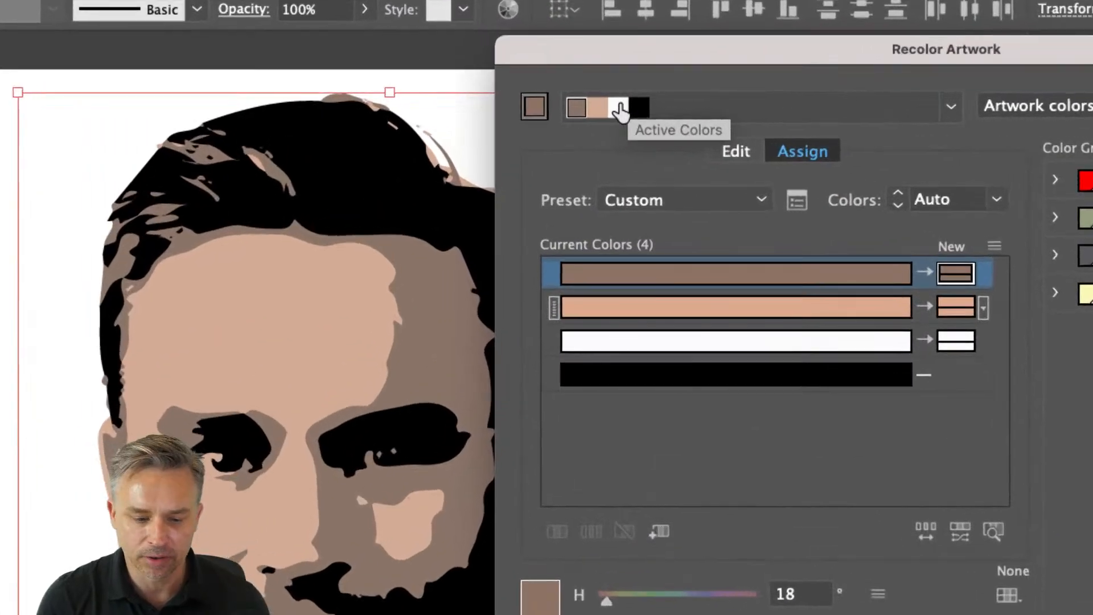
- Switch to editing colors on the wheel and set the skin tone to hue 10.45°, saturation 20%, brightness 86.27%
left_click(735, 152)
mouse_move(805, 324)
left_mouse_down()
mouse_move(819, 317)
mouse_move(816, 290)
mouse_move(815, 336)
left_mouse_up()
mouse_move(835, 325)
left_mouse_down()
mouse_move(829, 311)
mouse_move(801, 339)
left_mouse_up()
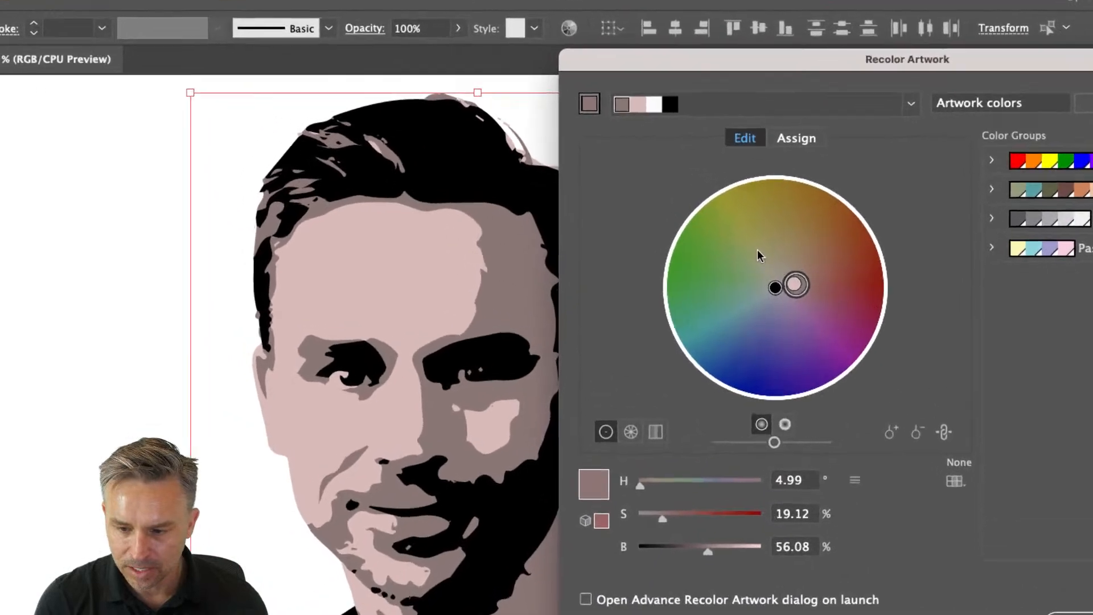
mouse_move(800, 283)
left_mouse_down()
mouse_move(819, 281)
mouse_move(810, 274)
left_mouse_up()
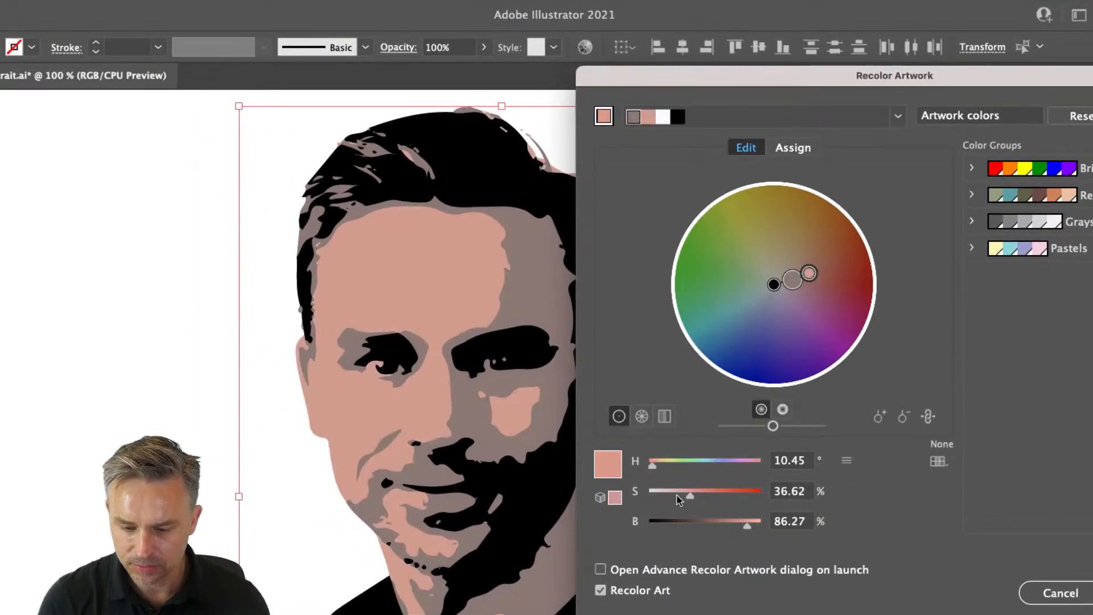
left_click_drag(674, 496, 671, 496)
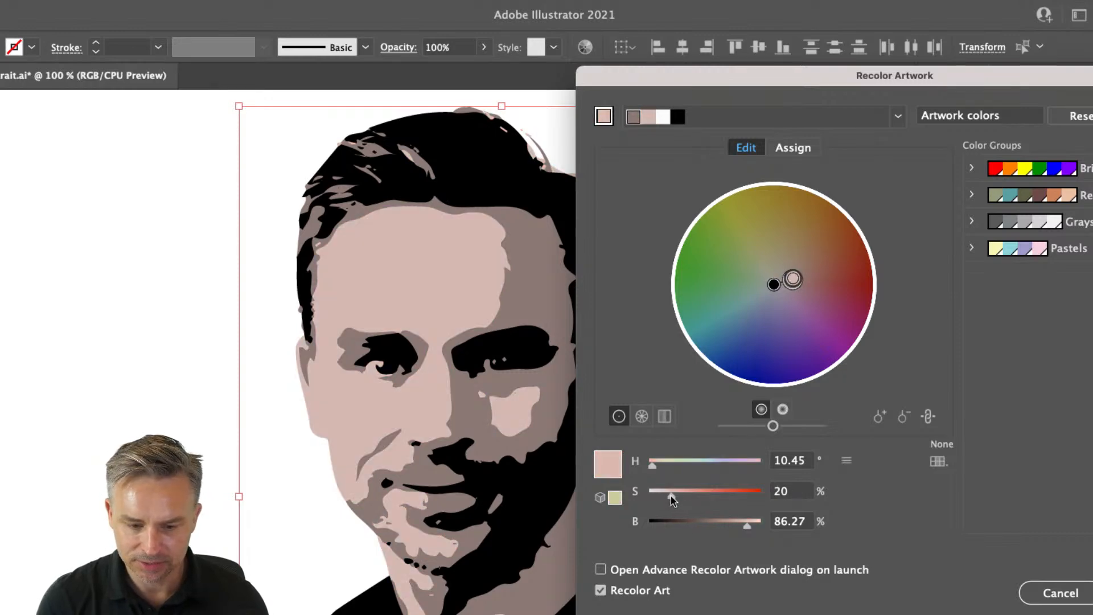
- Set the brown shadow tone to hue 337.78°, saturation 11% and brightness 37%
left_click_drag(794, 290, 790, 287)
mouse_move(665, 493)
left_mouse_down()
mouse_move(651, 494)
mouse_move(662, 500)
left_mouse_up()
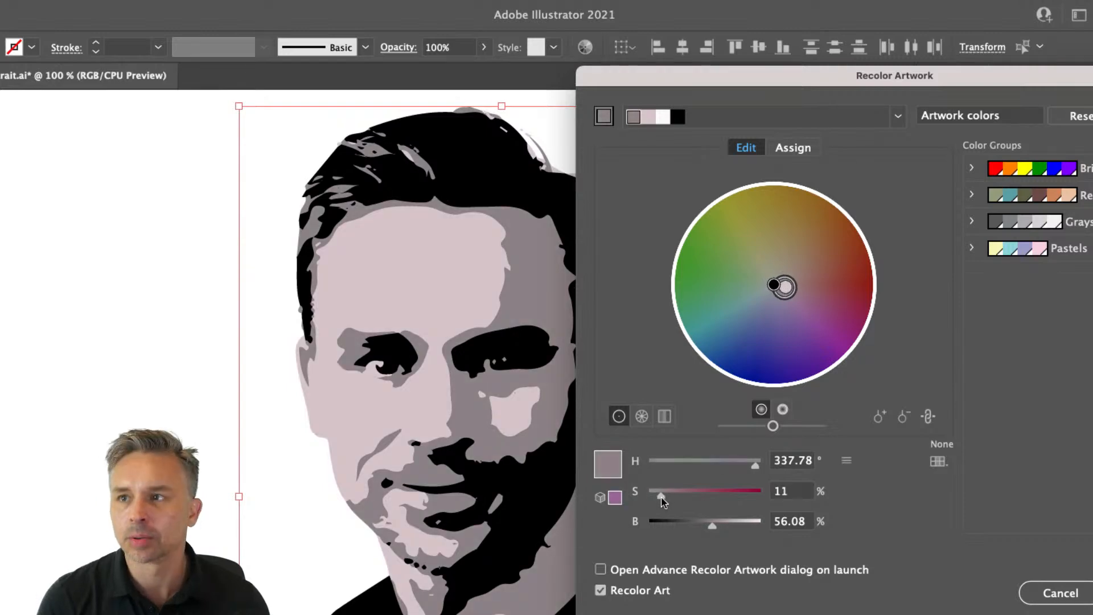
left_click_drag(698, 520, 691, 527)
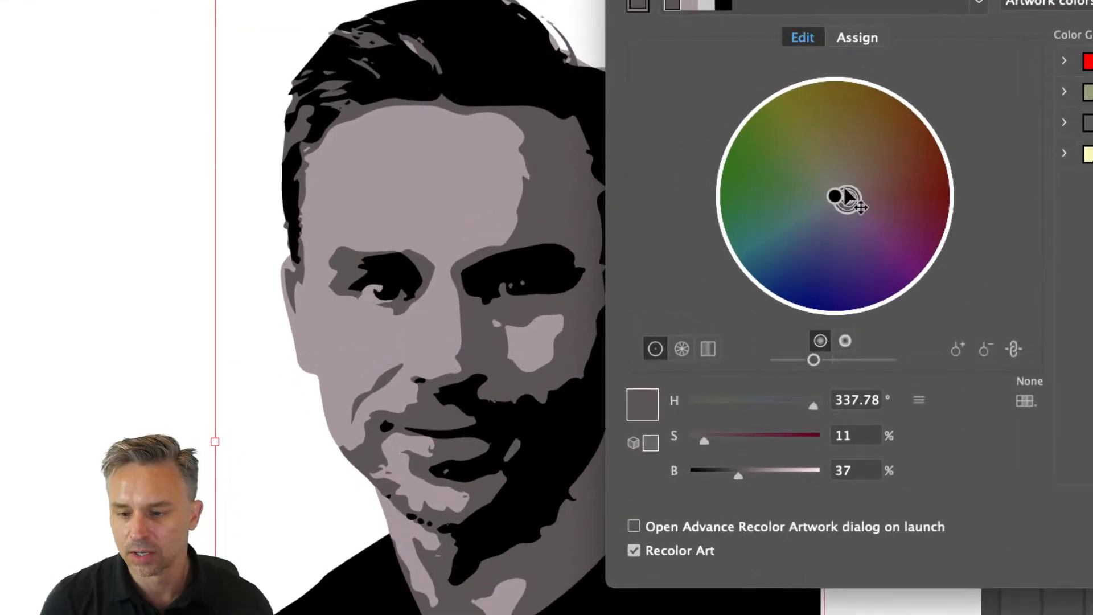
- Shift the skin tone to pink at hue 352.47°, brightness 100% and saturation 19%
left_click_drag(851, 195, 881, 199)
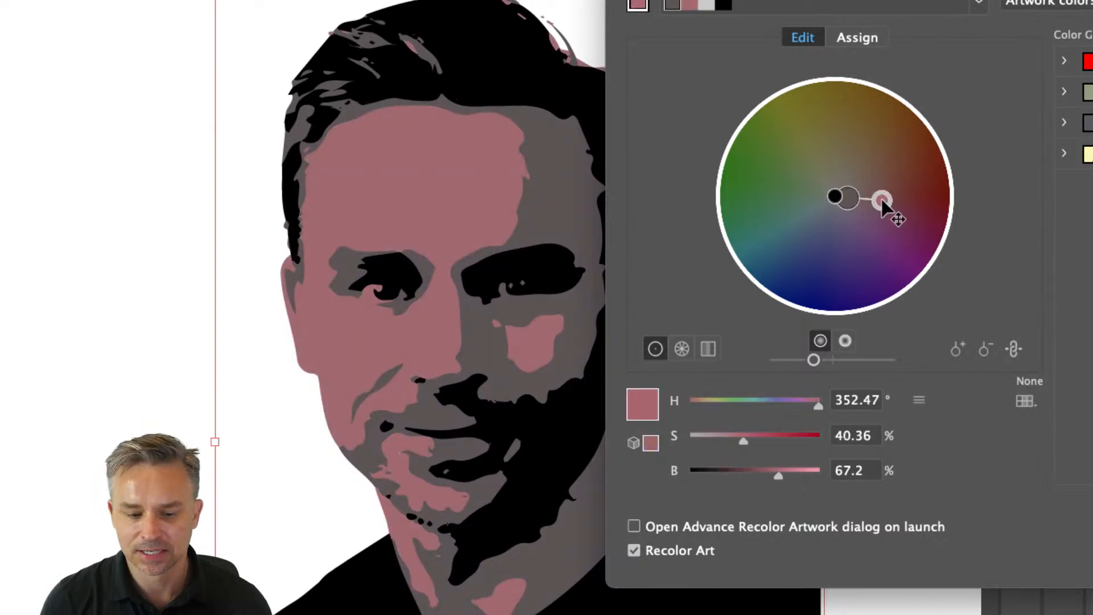
left_click_drag(780, 479, 804, 472)
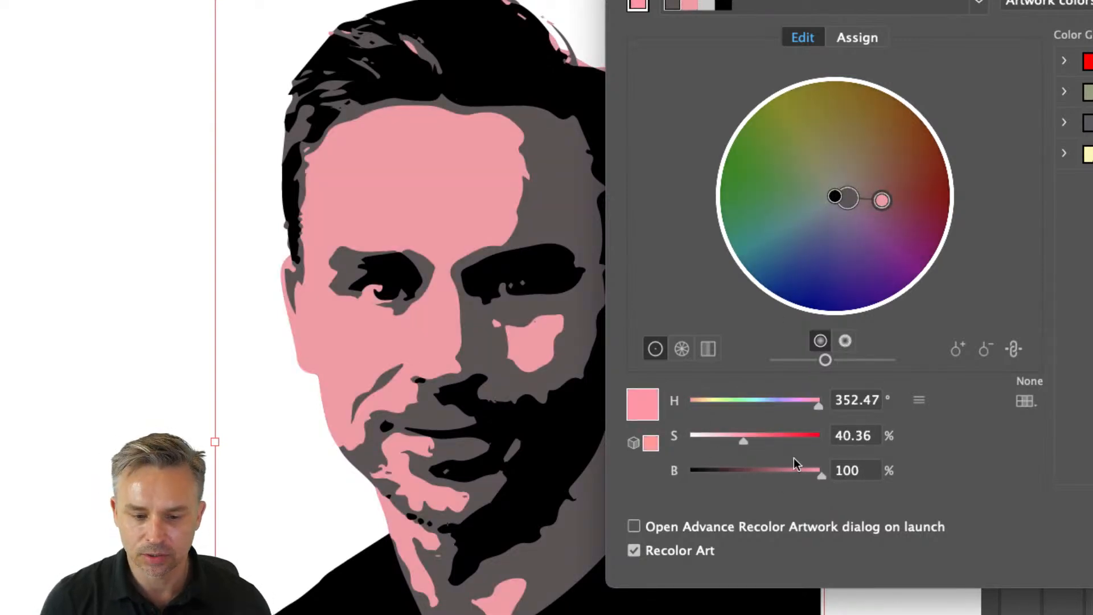
left_click_drag(739, 438, 713, 443)
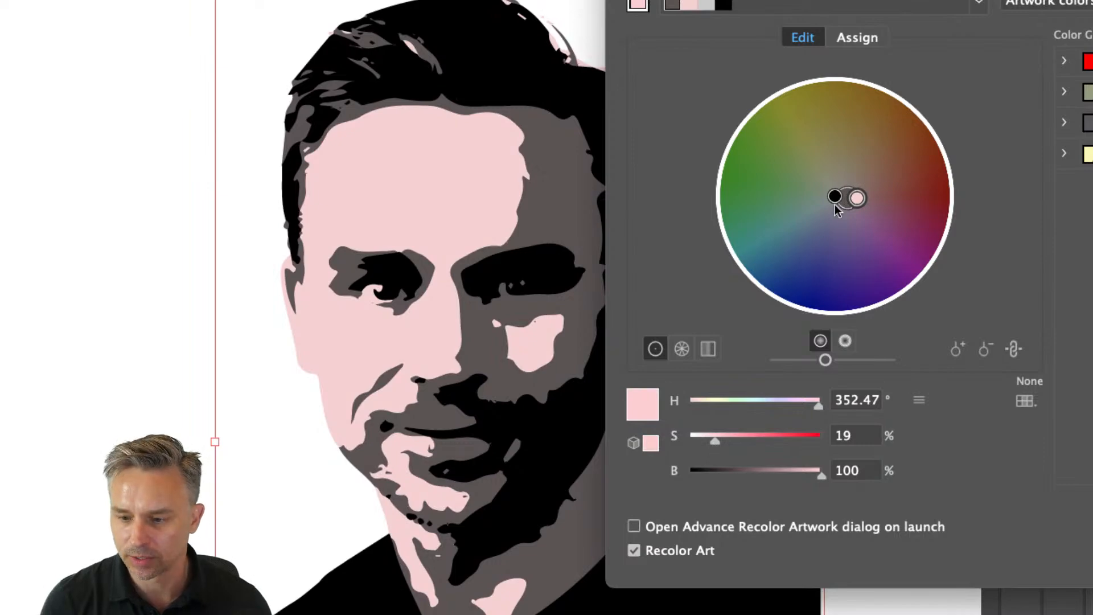
- Deepen the shadow tone to purple at hue 314.86°, saturation 45%, make the skin pink at hue 345.22°, saturation 53.67%, and apply
left_click_drag(848, 200, 852, 210)
left_click_drag(705, 442, 751, 440)
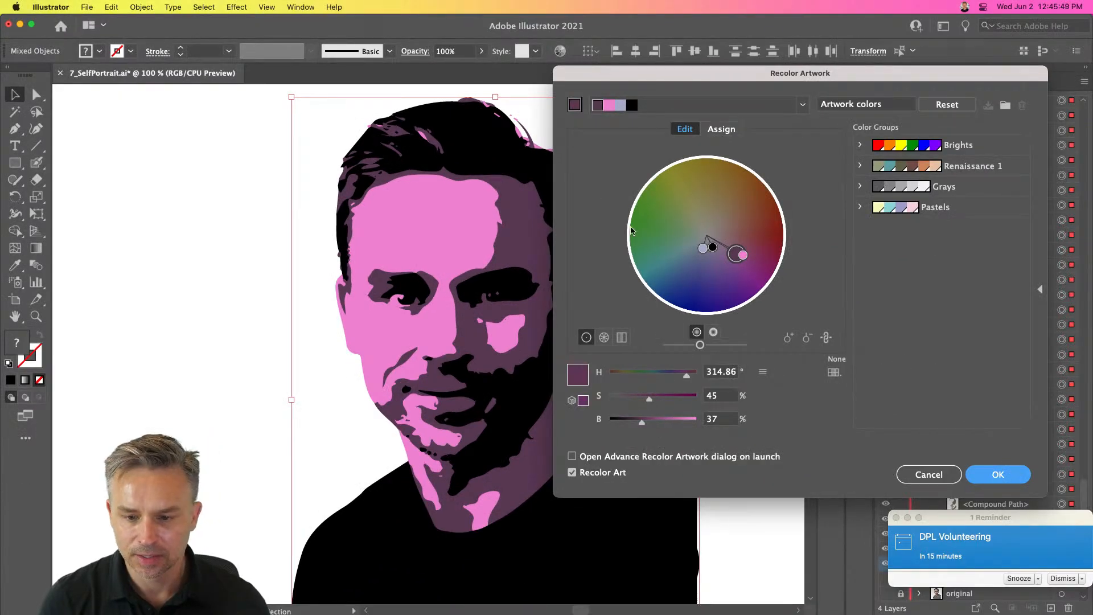
mouse_move(743, 255)
left_mouse_down()
mouse_move(753, 260)
mouse_move(749, 207)
mouse_move(713, 188)
mouse_move(663, 218)
mouse_move(764, 239)
mouse_move(757, 251)
mouse_move(748, 243)
left_mouse_up()
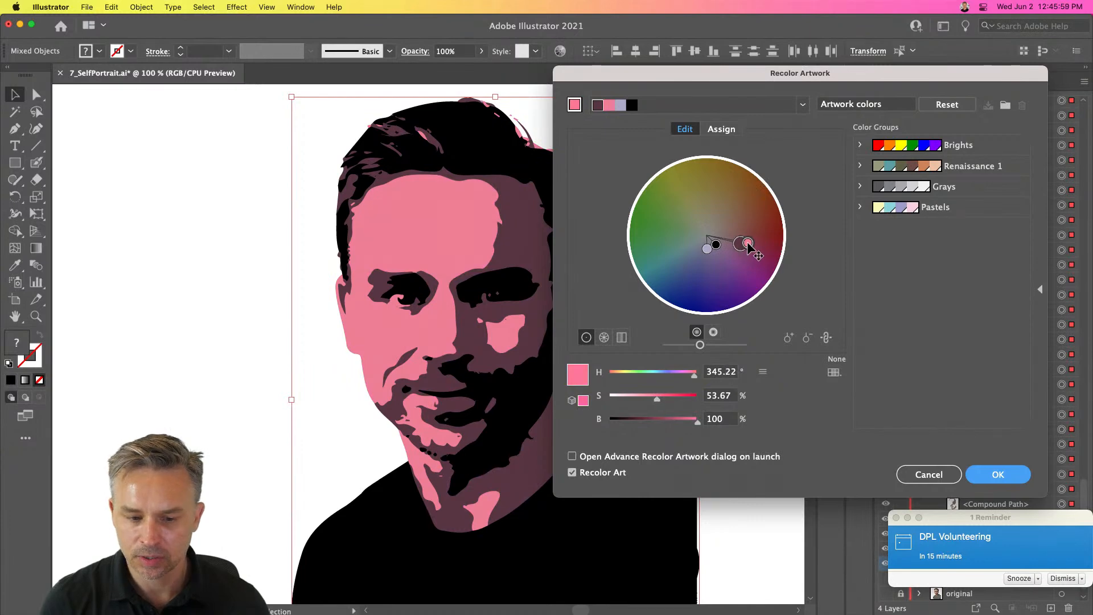
left_click(997, 474)
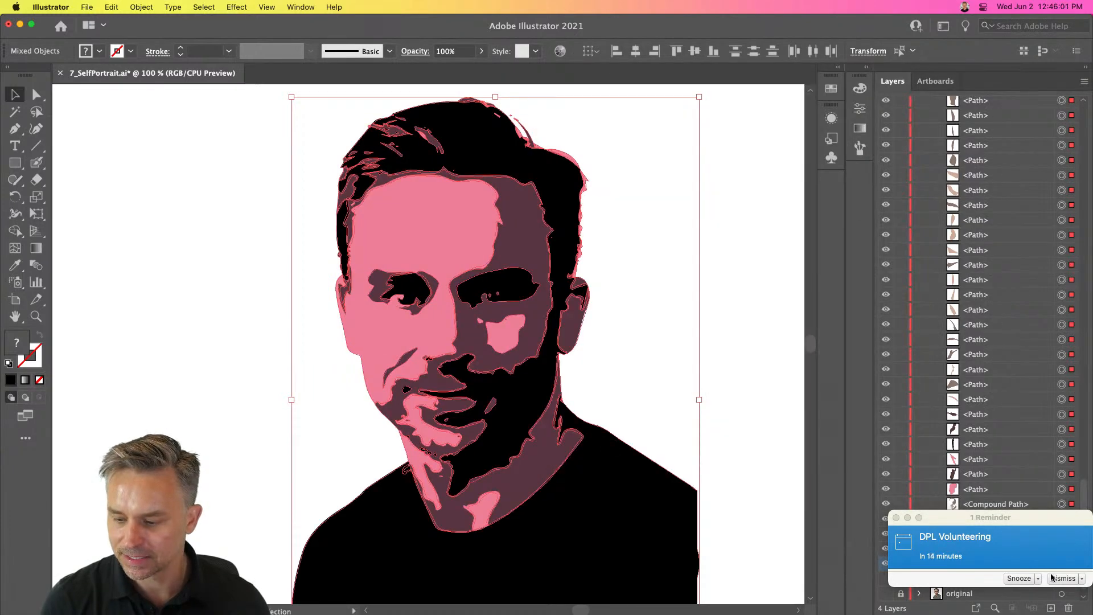
- Add a new layer above the image trace layer and draw a rectangle covering the portrait
left_click(218, 186)
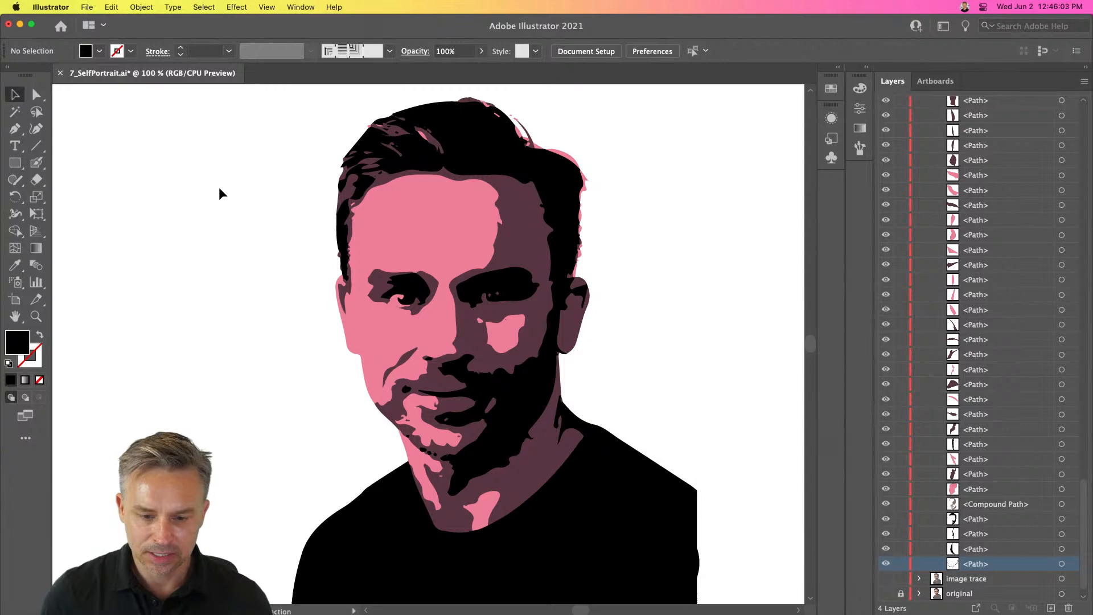
key("super+minus")
left_click(16, 163)
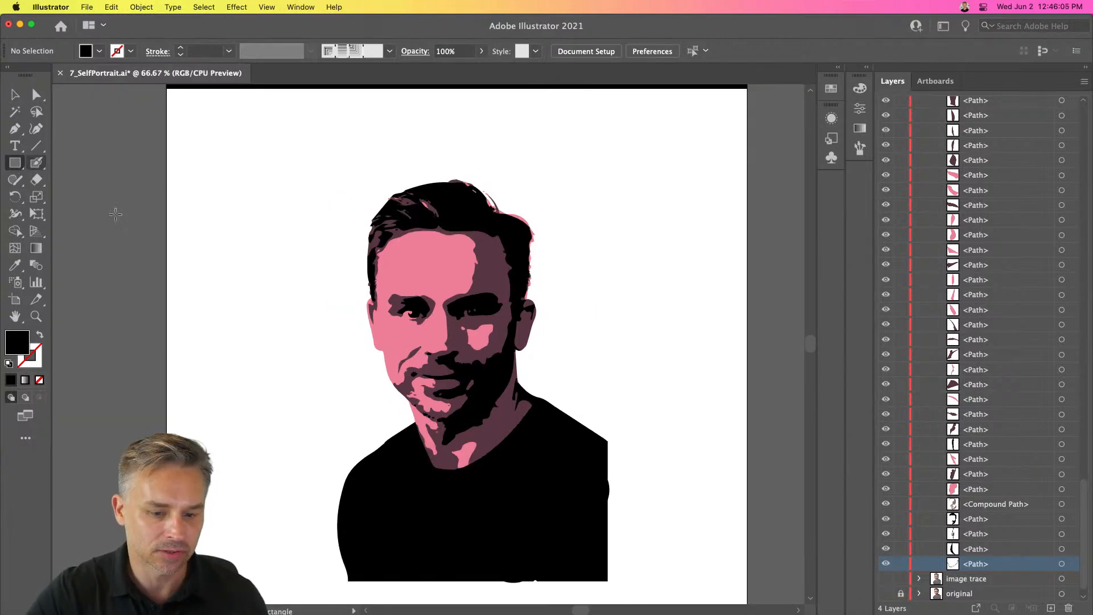
left_click(963, 580)
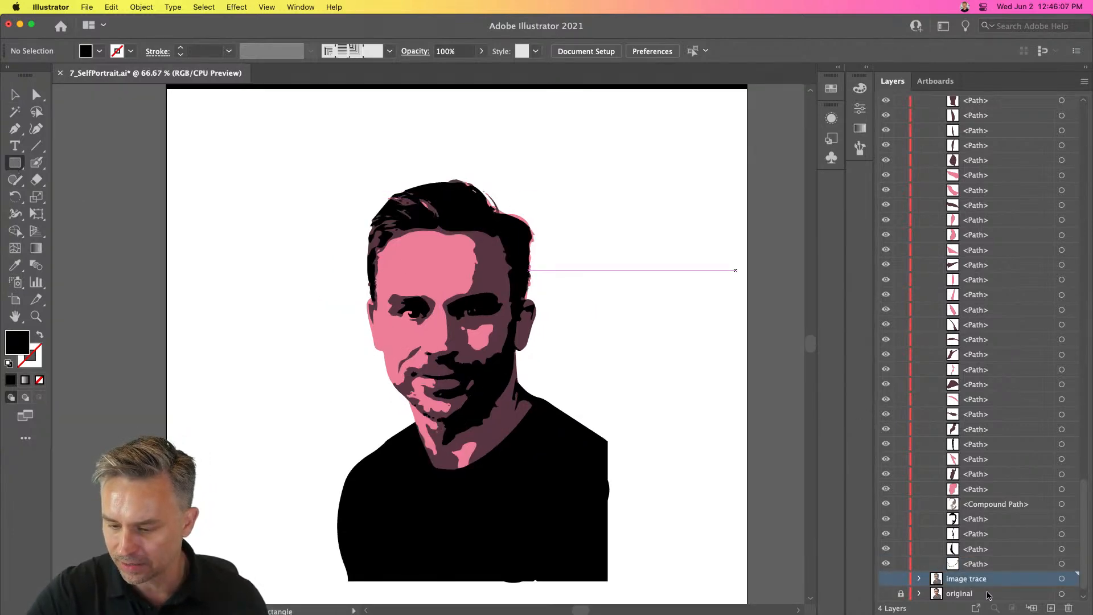
left_click(1051, 608)
left_click_drag(308, 158, 607, 532)
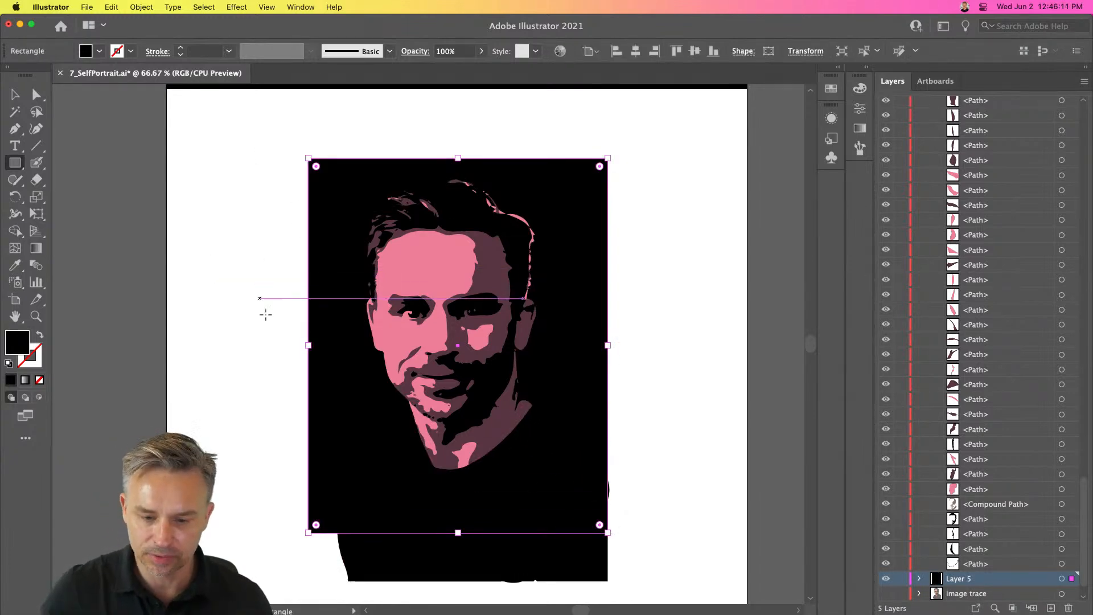
- Fill the background rectangle with a light blue from the color picker and deselect it
double_click(16, 348)
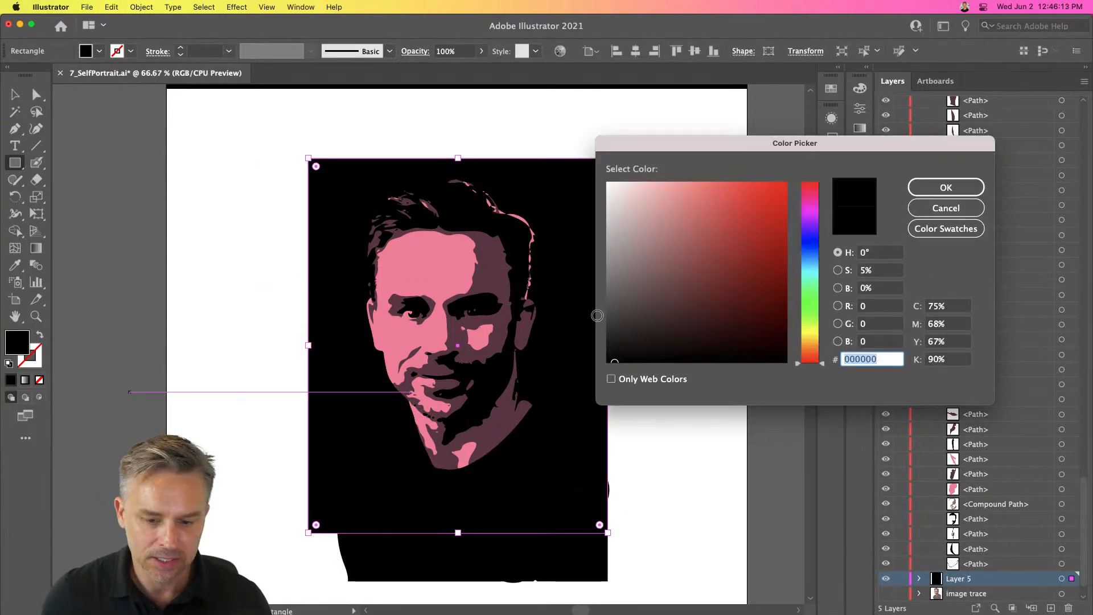
left_click(722, 249)
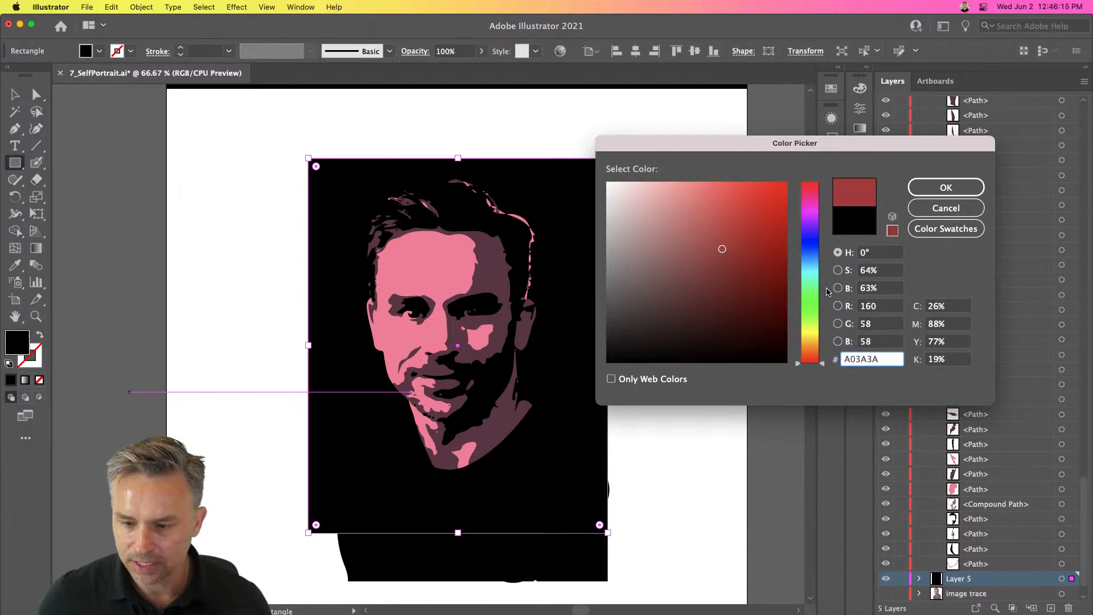
left_click(810, 262)
key("Return")
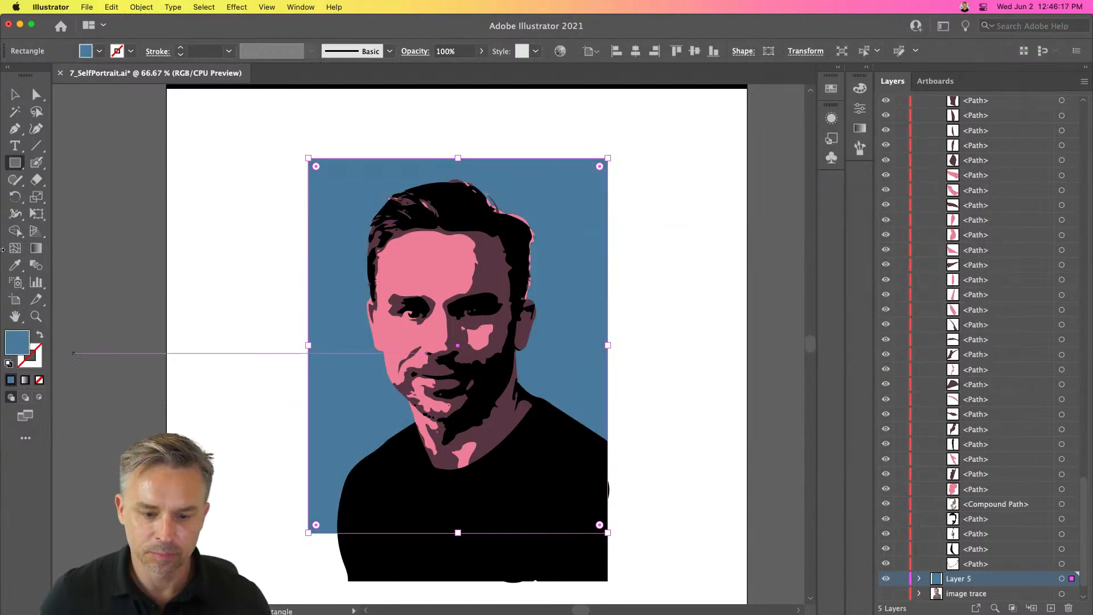
double_click(21, 344)
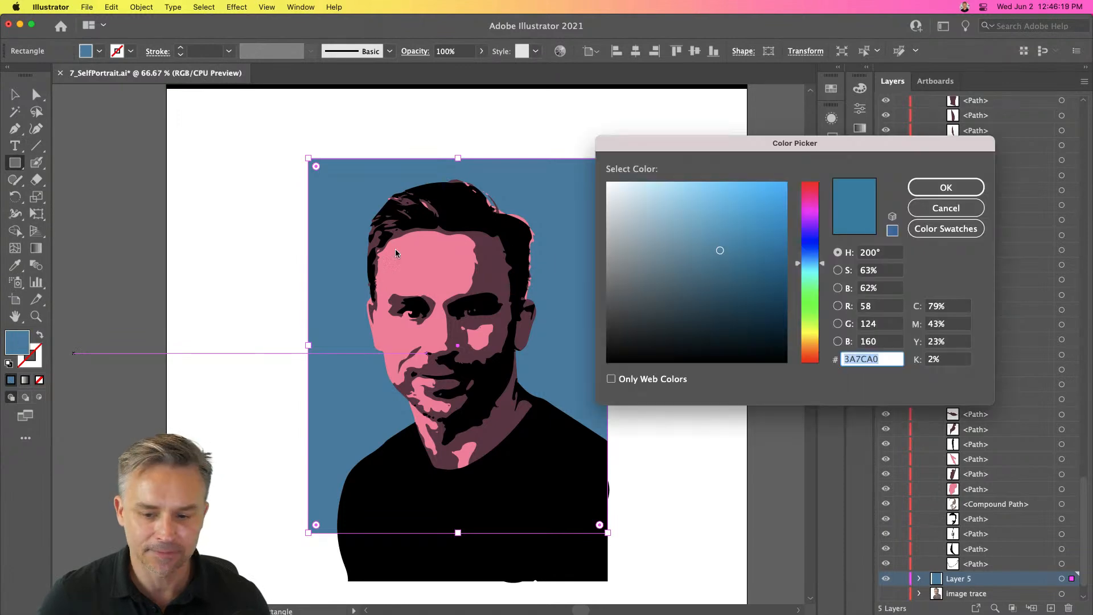
left_click_drag(724, 218, 745, 208)
key("Return")
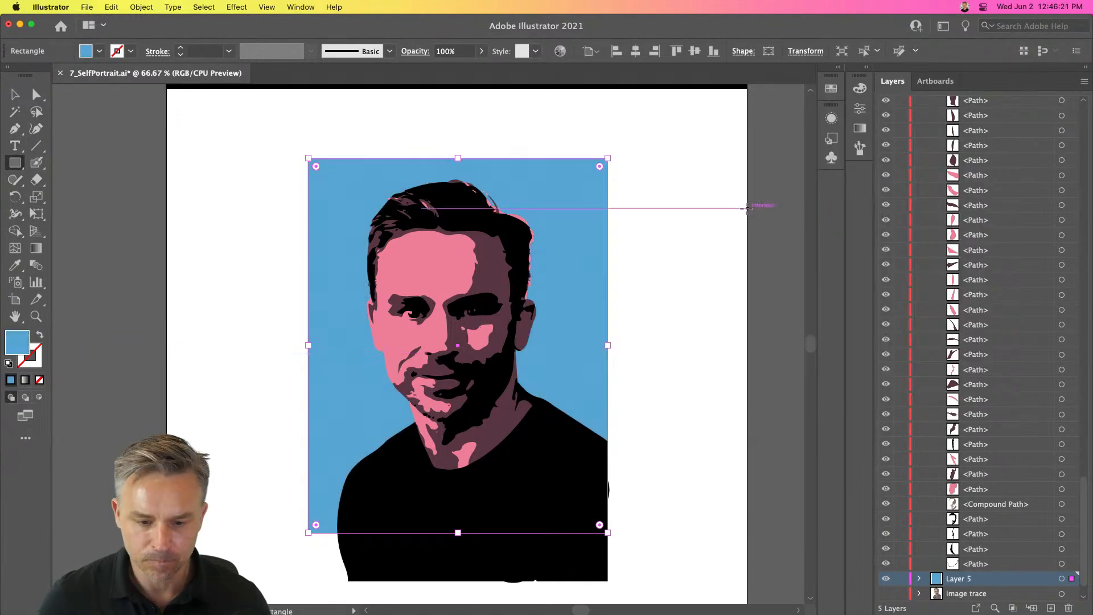
key("v")
left_click(204, 234)
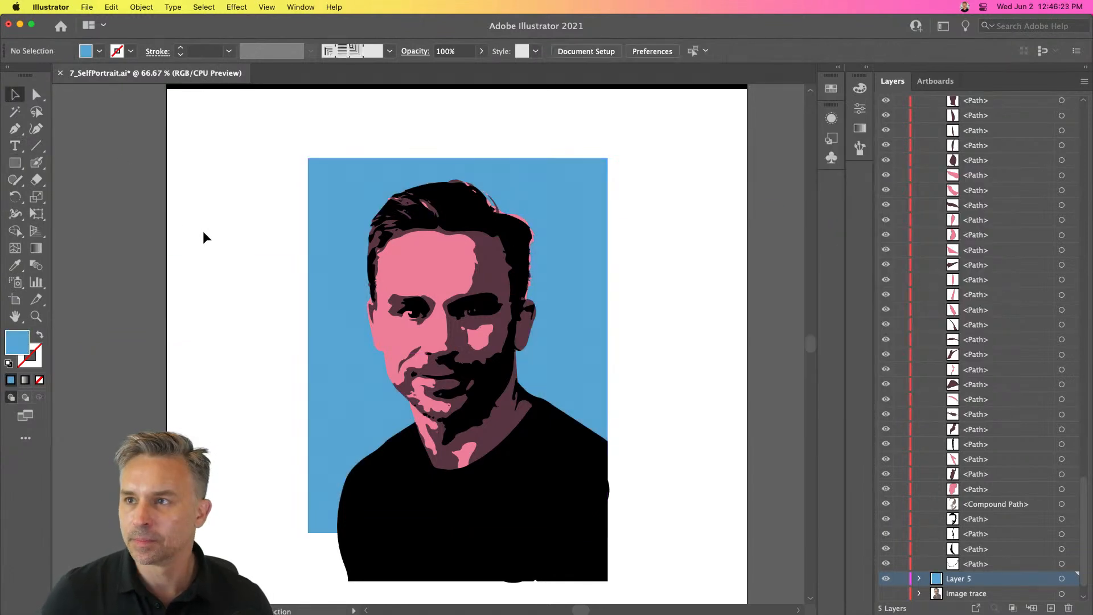
key("super+1")
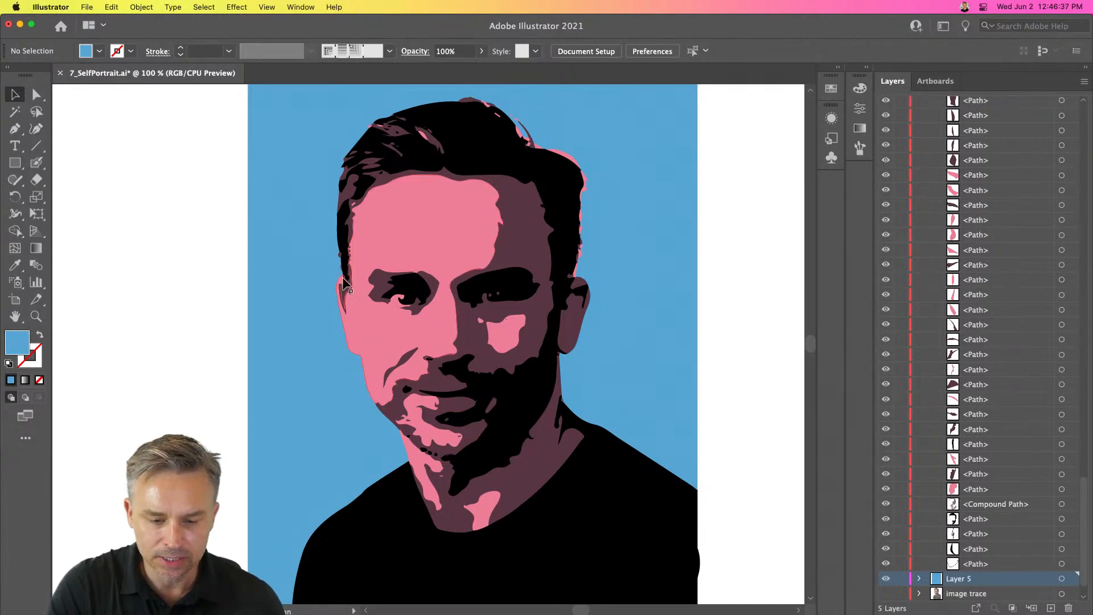
key("super+a")
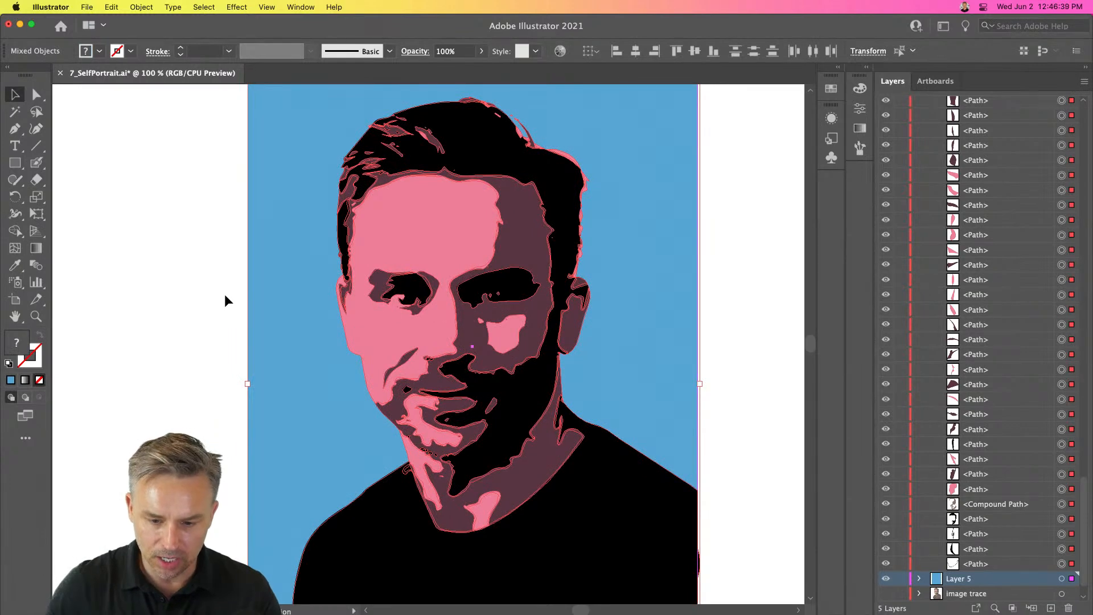
scroll(225, 294, "left", 2)
left_click(225, 294)
left_click_drag(270, 256, 206, 266)
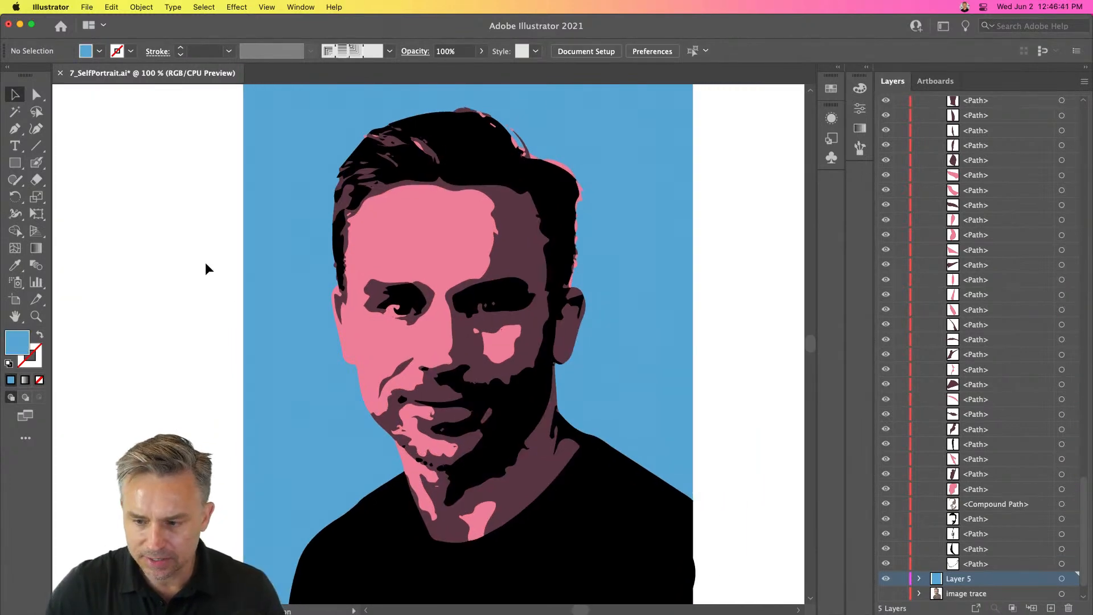
- Move all pink skin shapes onto a new layer by selecting same fill color, cutting, and pasting in front
left_click(432, 240)
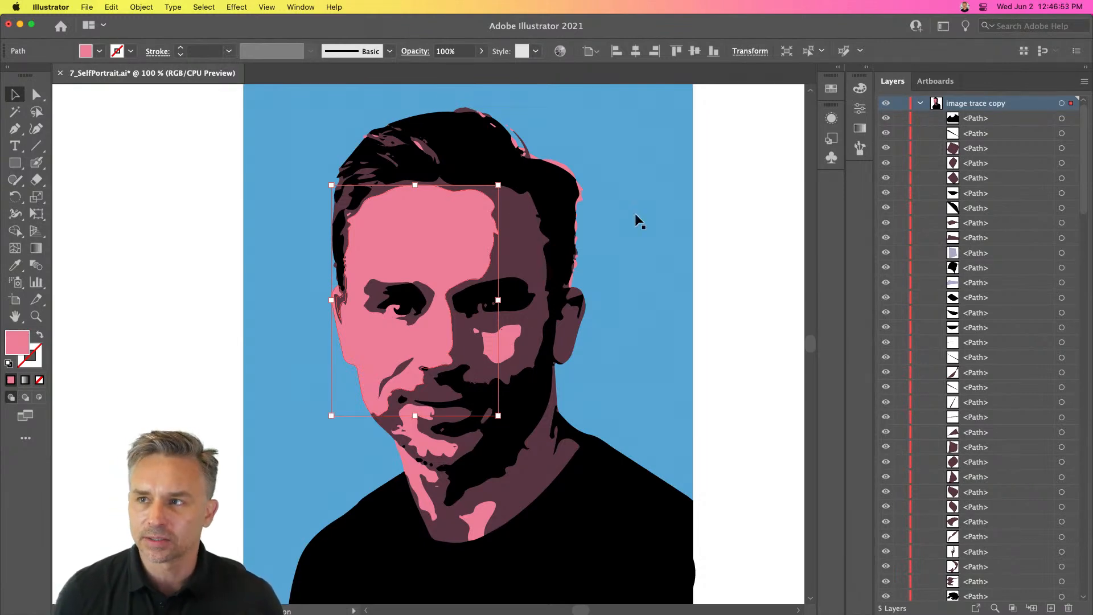
scroll(399, 225, "right", 1)
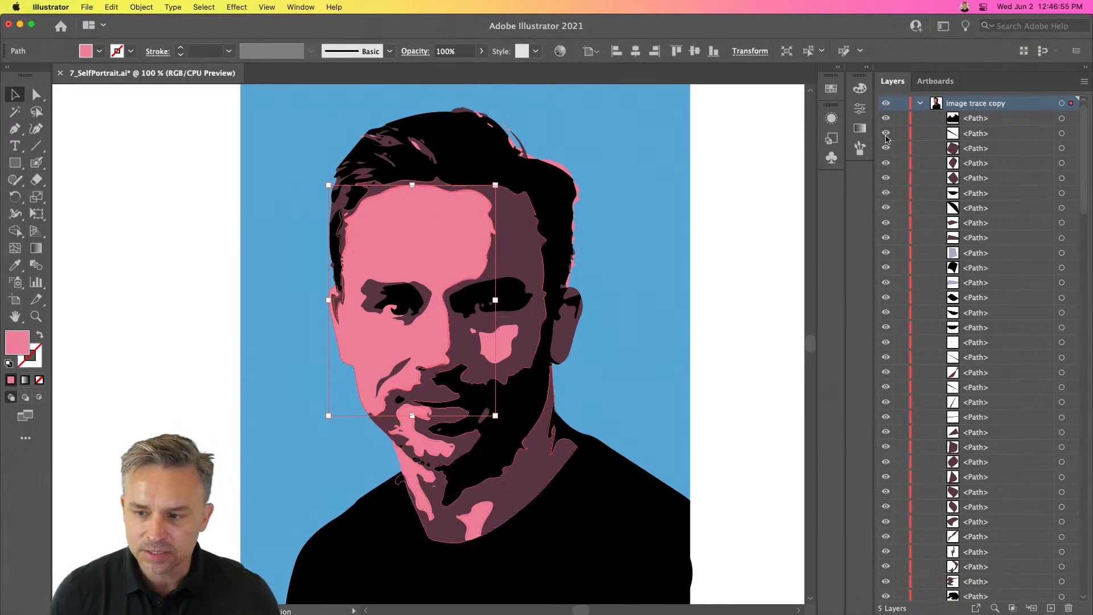
left_click(919, 104)
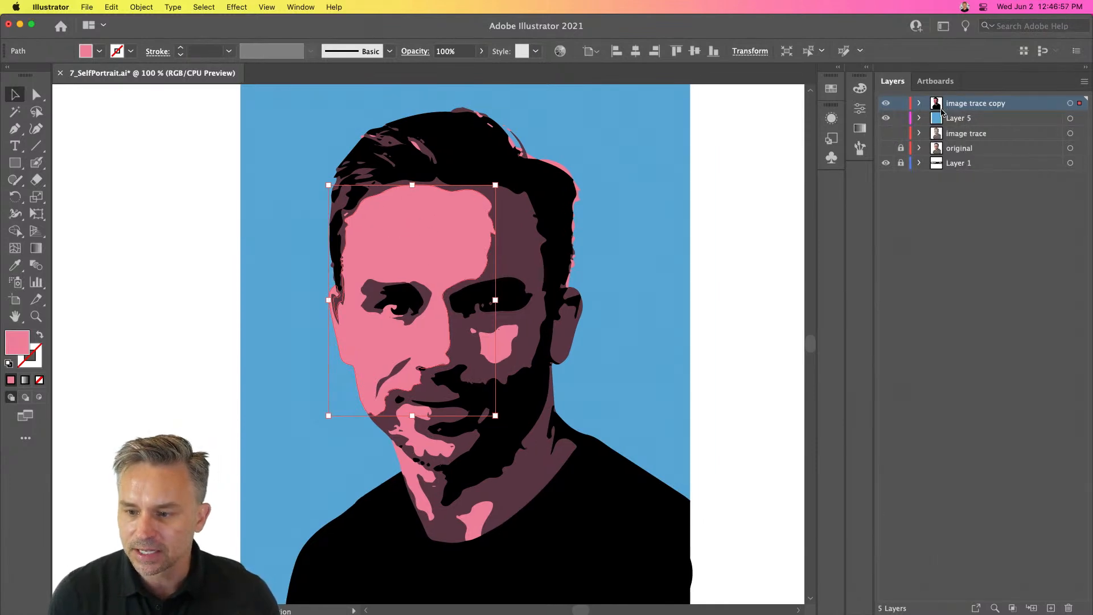
left_click(228, 6)
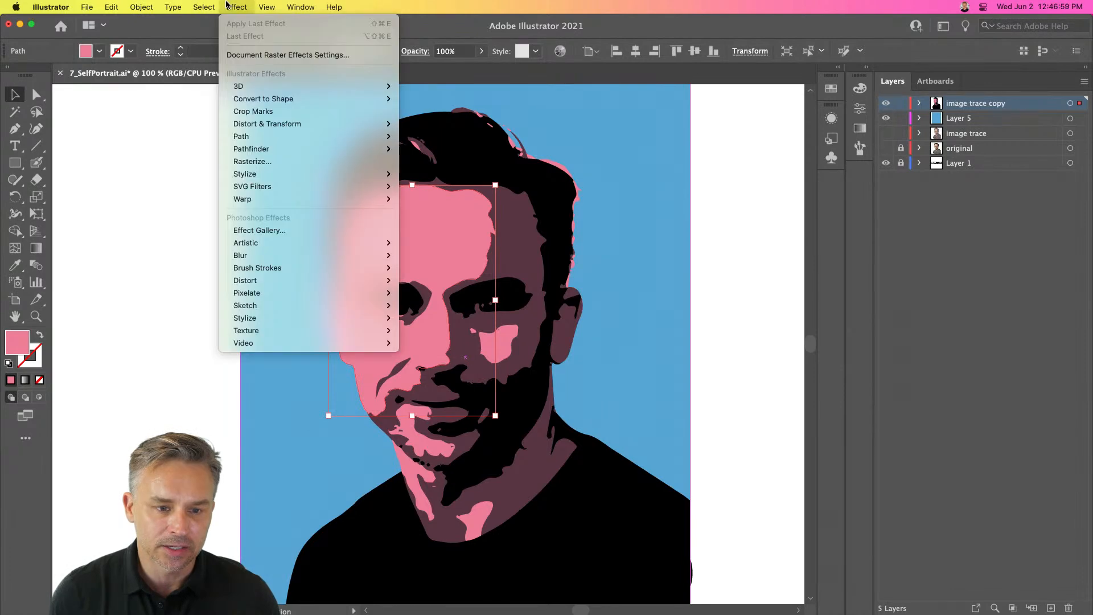
mouse_move(214, 6)
mouse_move(222, 127)
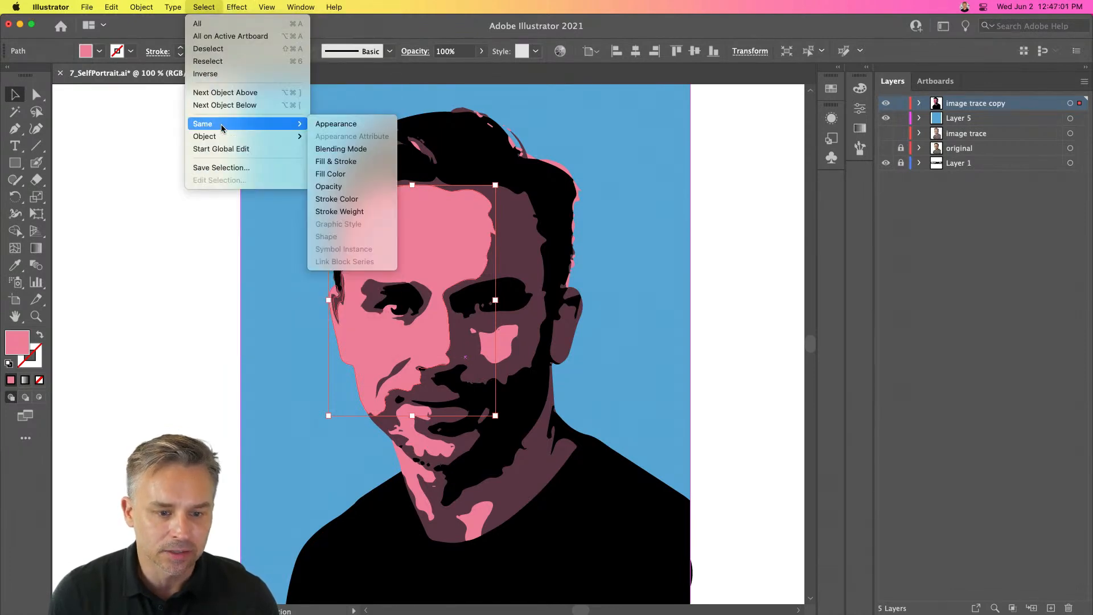
left_click(337, 174)
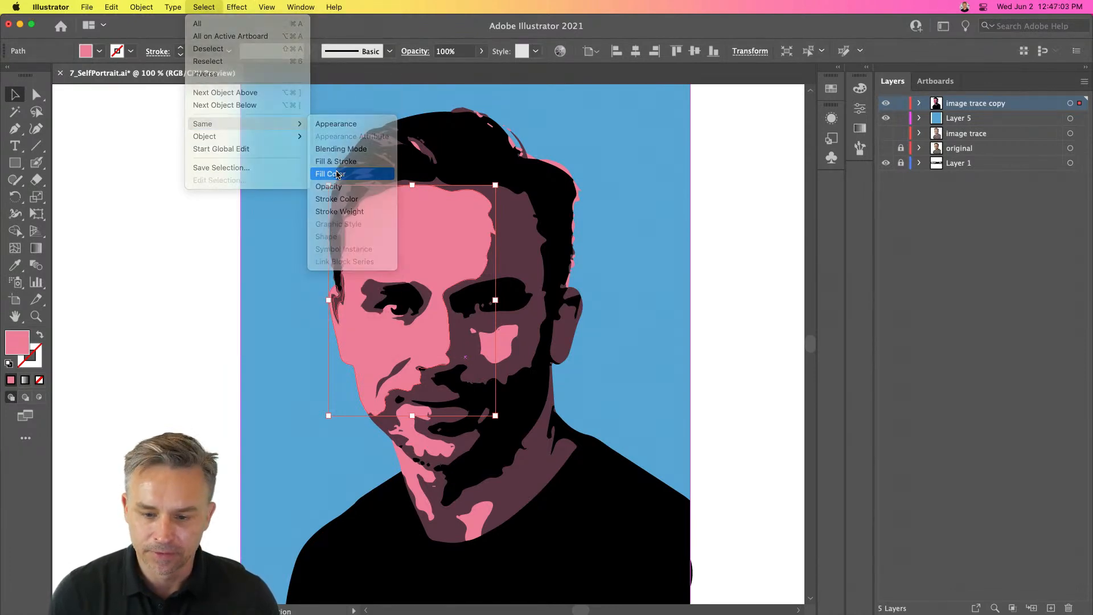
key("super")
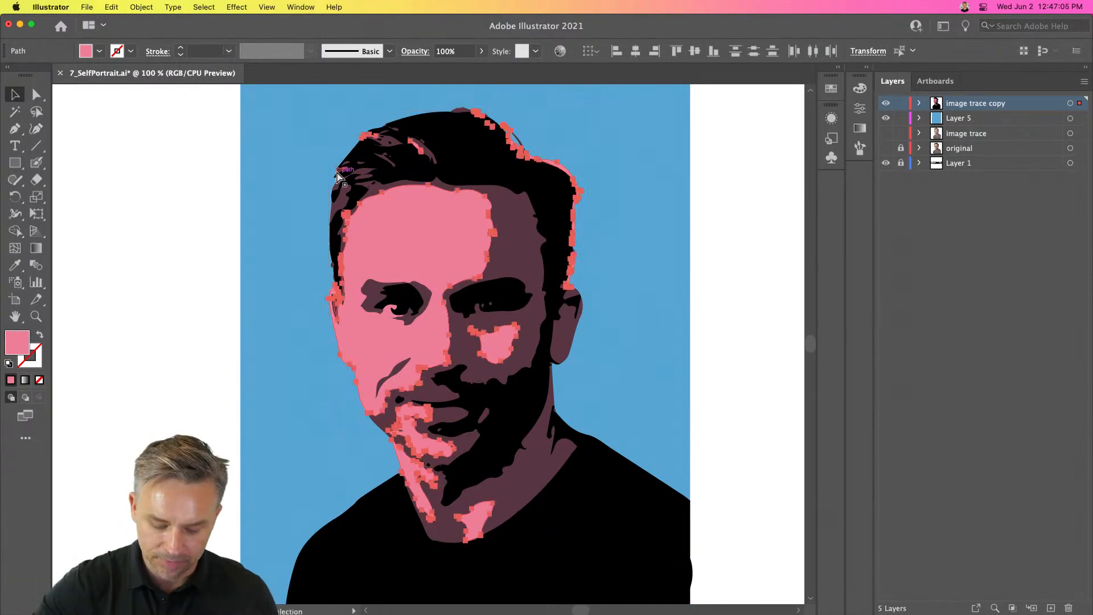
key("Delete")
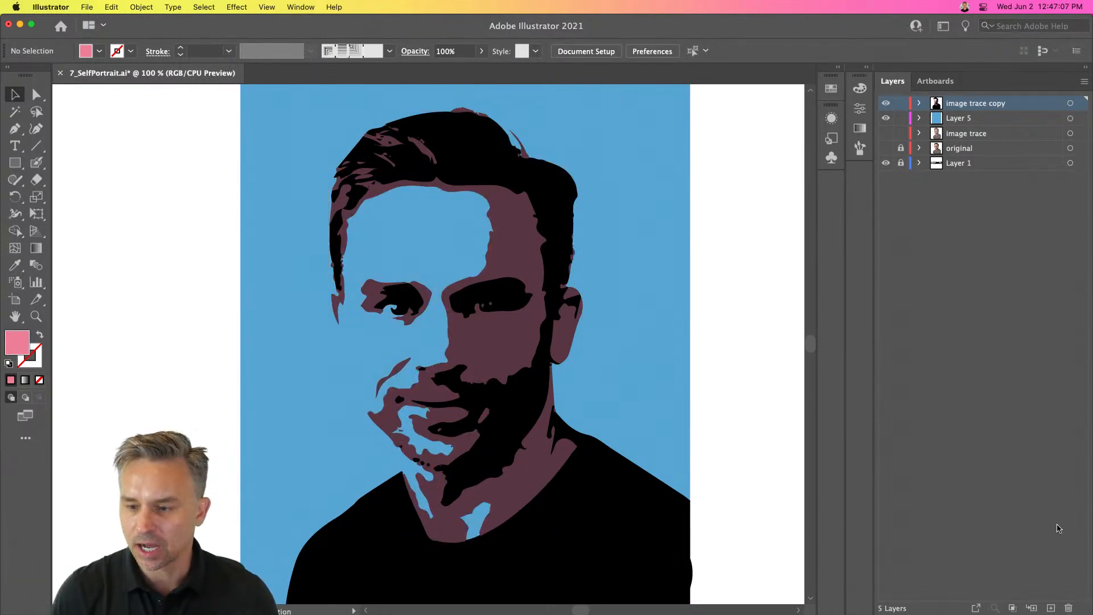
left_click(1051, 608)
key("super+f")
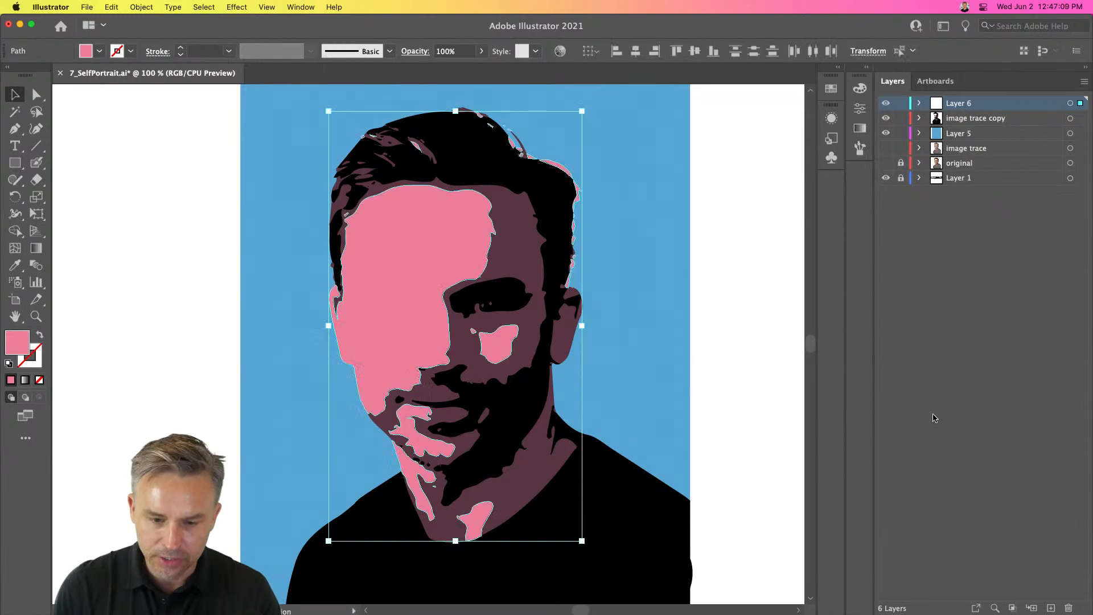
- Rename the new layer highlights and hide it
double_click(961, 105)
type("highli")
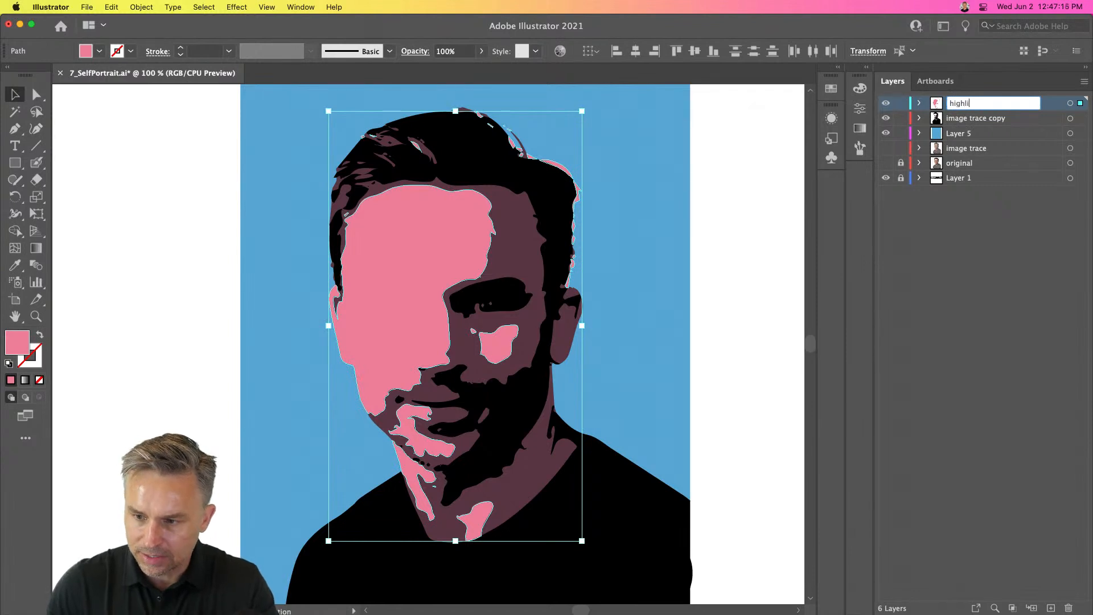
type("ghts")
key("Return")
left_click(886, 104)
left_click(885, 105)
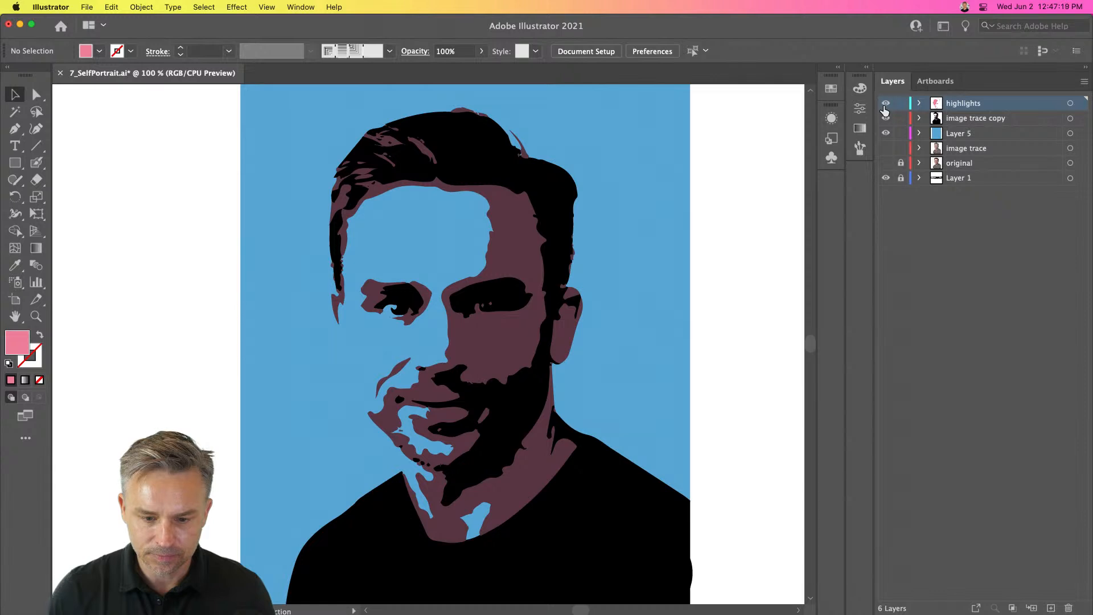
- Toggle the highlights layer's visibility to compare the portrait with and without the pink highlights
left_click(885, 104)
left_click(885, 105)
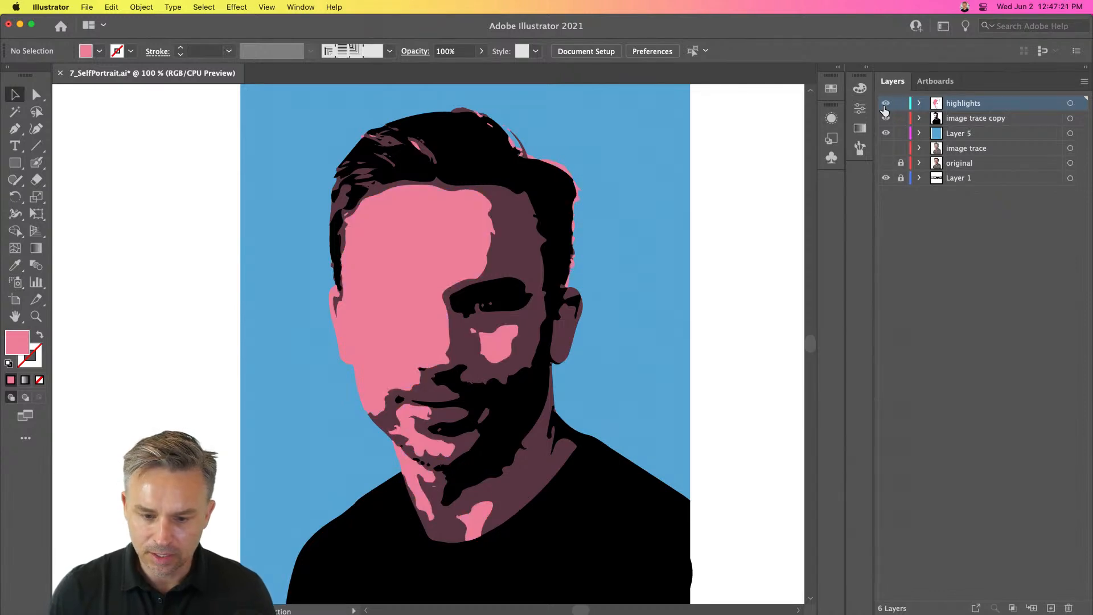
left_click(885, 106)
left_click(885, 106)
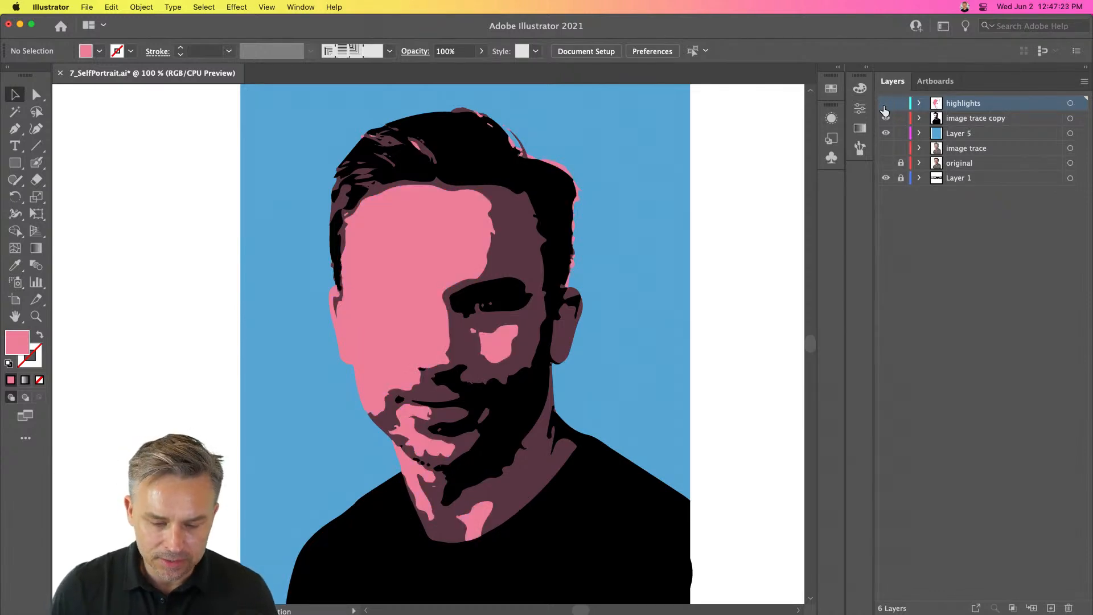
left_click(885, 107)
left_click(885, 108)
left_click(885, 109)
left_click(885, 108)
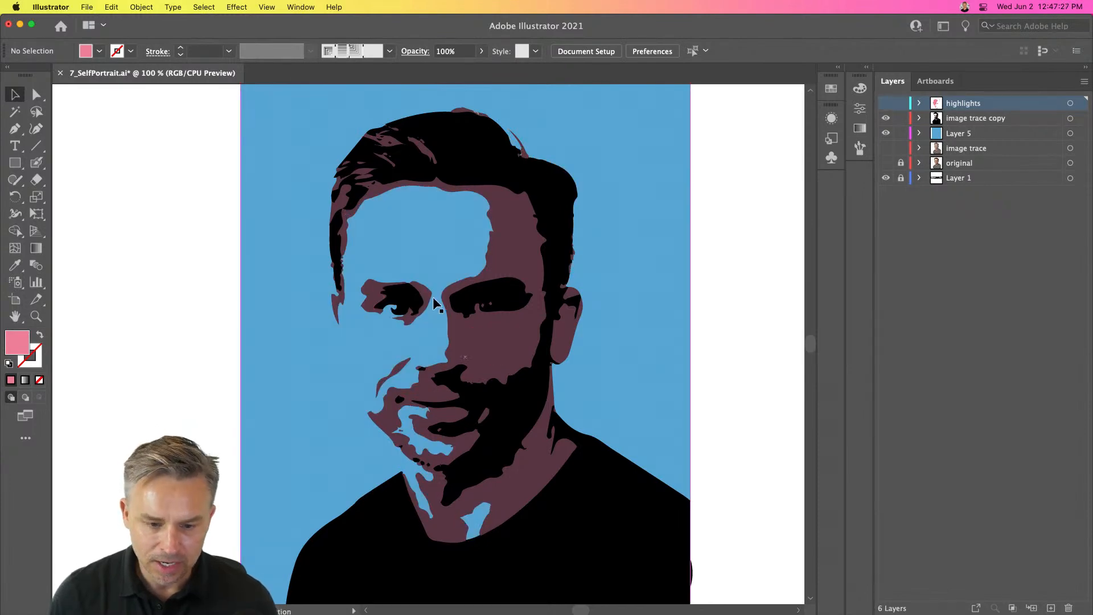
- Try deleting the left eye shape from the image trace copy layer, and undo the deletion
left_click(410, 302)
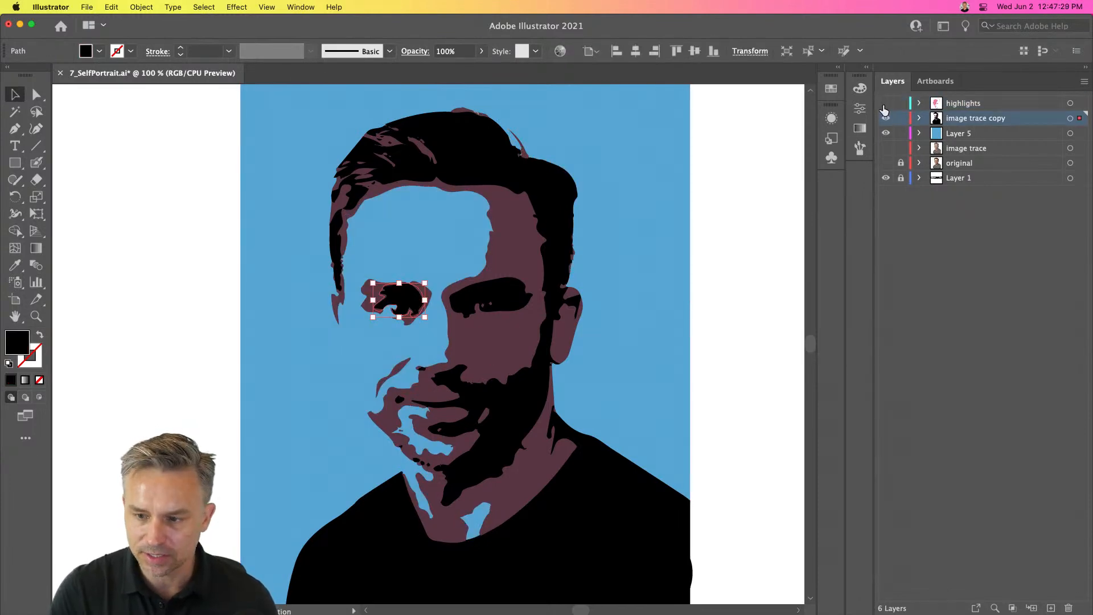
left_click(885, 109)
left_click(885, 108)
left_click(885, 108)
left_click(885, 109)
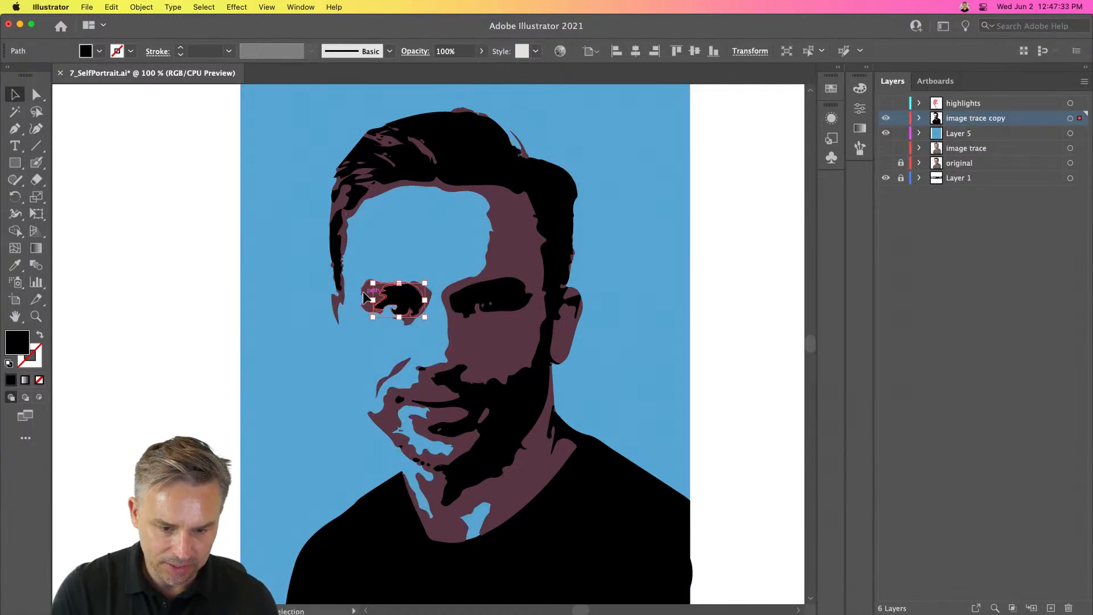
key("Delete")
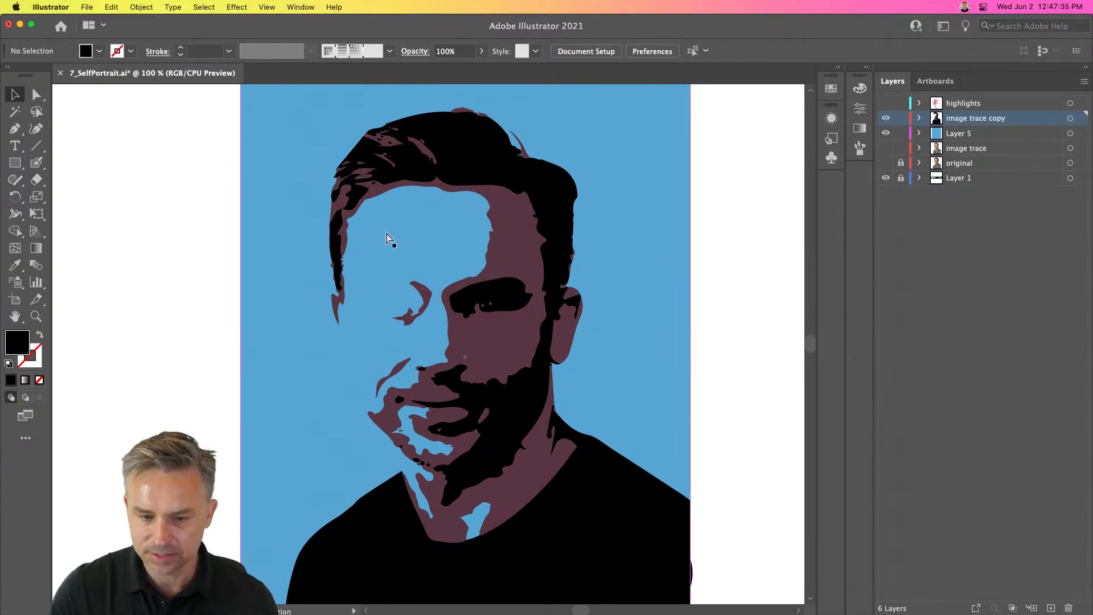
key("super+z")
- Lock the background rectangle's layer and pick the left eye shape
left_click(371, 251)
left_click(901, 133)
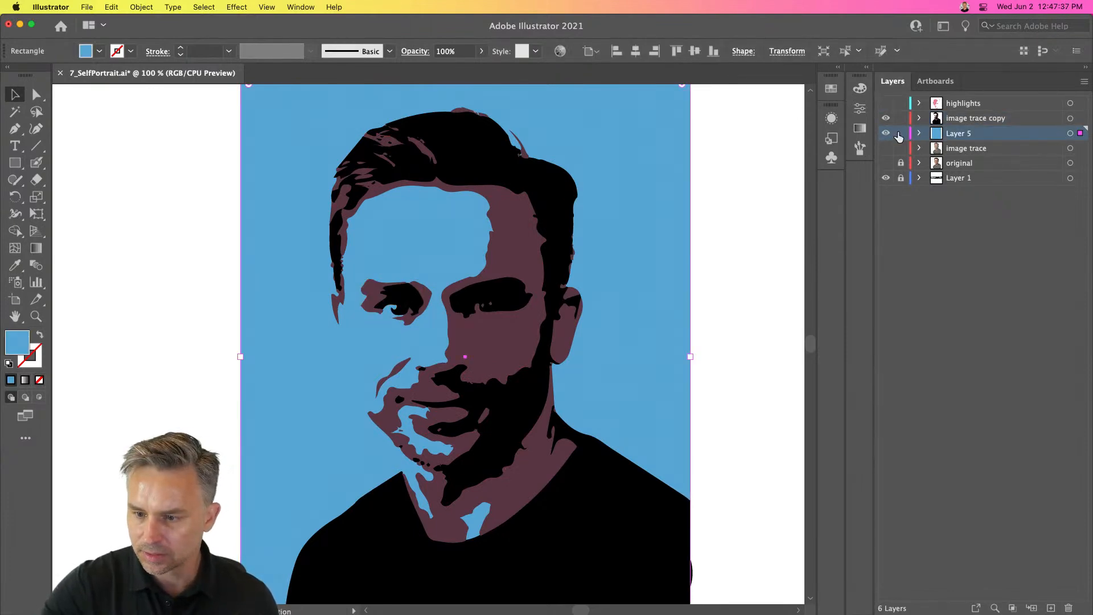
left_click(428, 322)
key("Delete")
- Show the highlights layer, add a new top layer, and paste the eye shape in front on it
left_click(1000, 108)
left_click(885, 105)
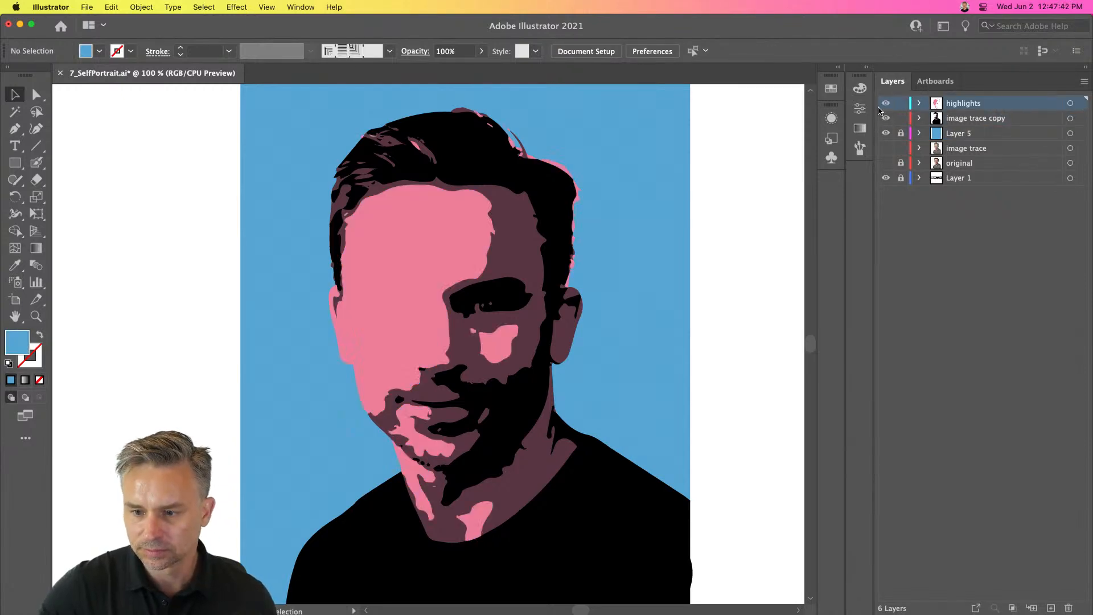
left_click(1052, 608)
key("super+f")
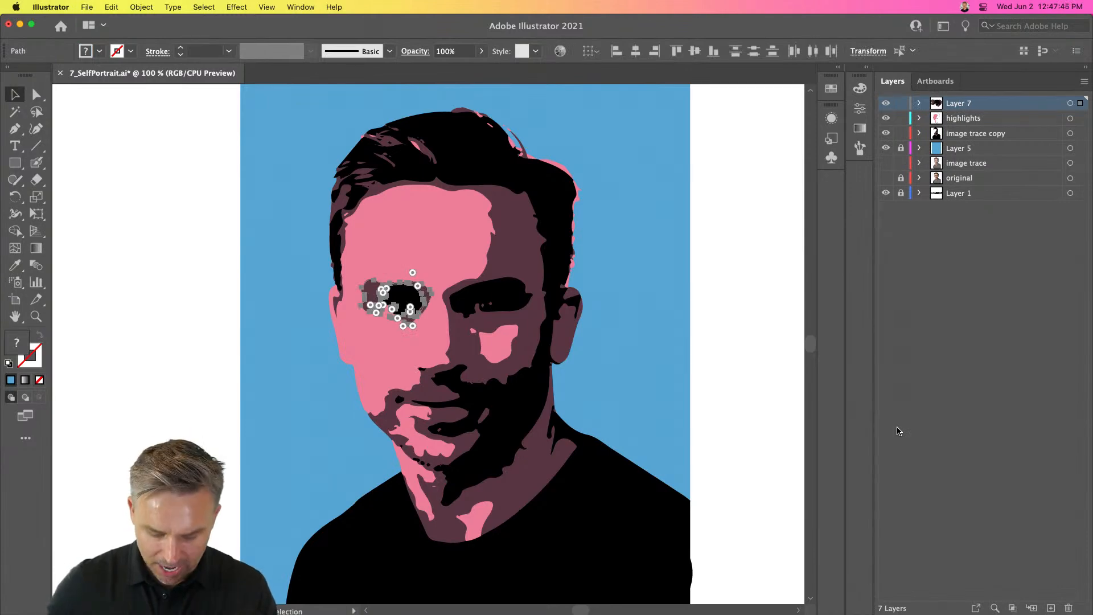
- Hide the upper layers, reveal the original image trace layer, and select its traced artwork
key("super+equal")
key("super+equal")
key("super+equal")
left_click(158, 183)
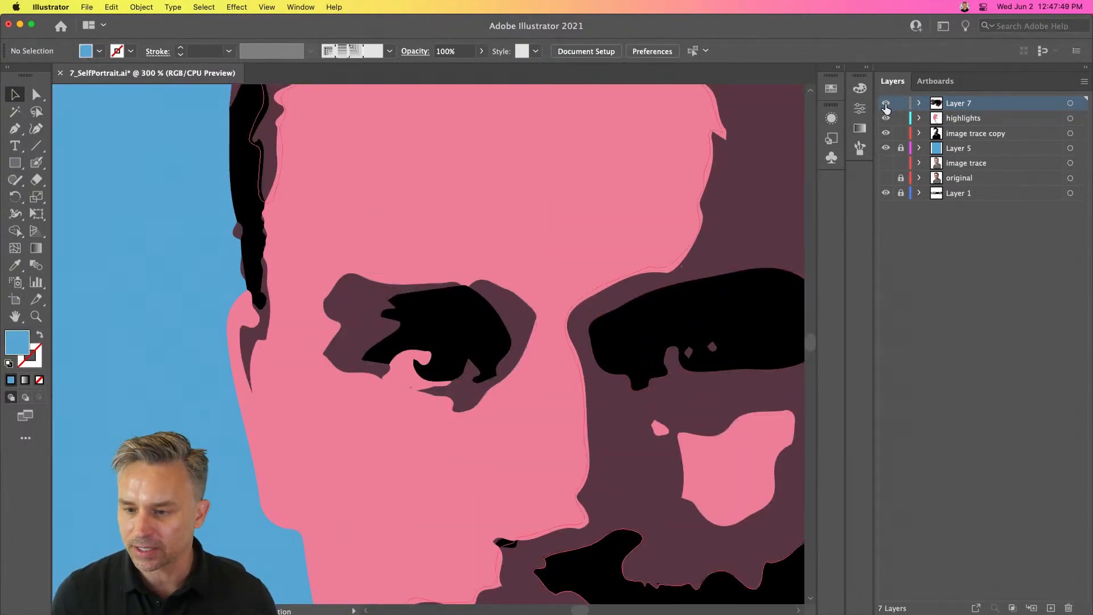
left_click_drag(886, 103, 886, 118)
left_click(963, 134)
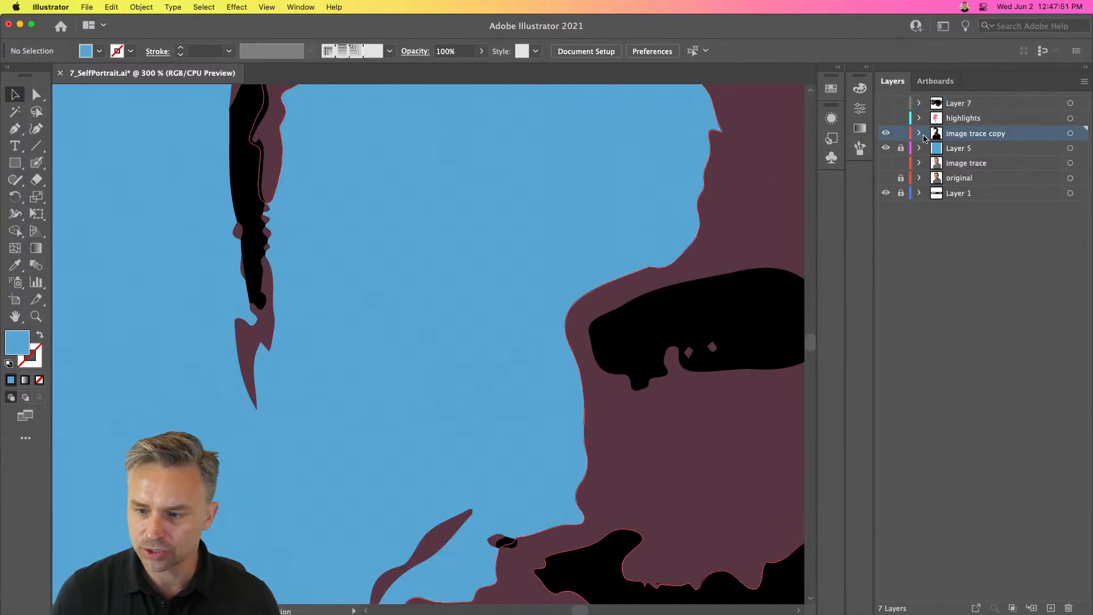
left_click(887, 134)
left_click(887, 148)
left_click(886, 163)
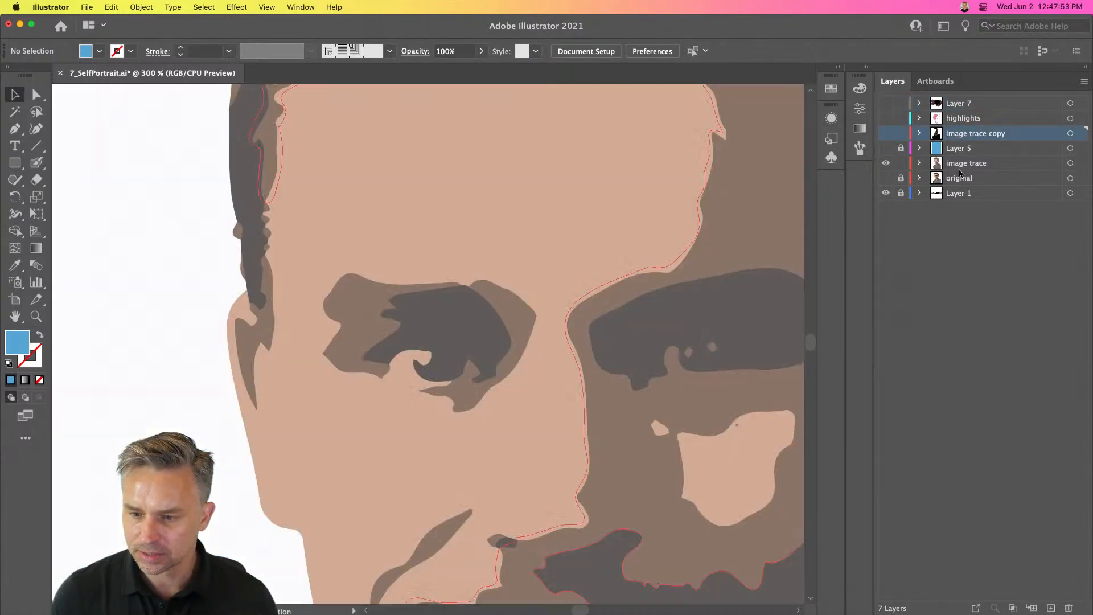
left_click(967, 163)
left_click(553, 262)
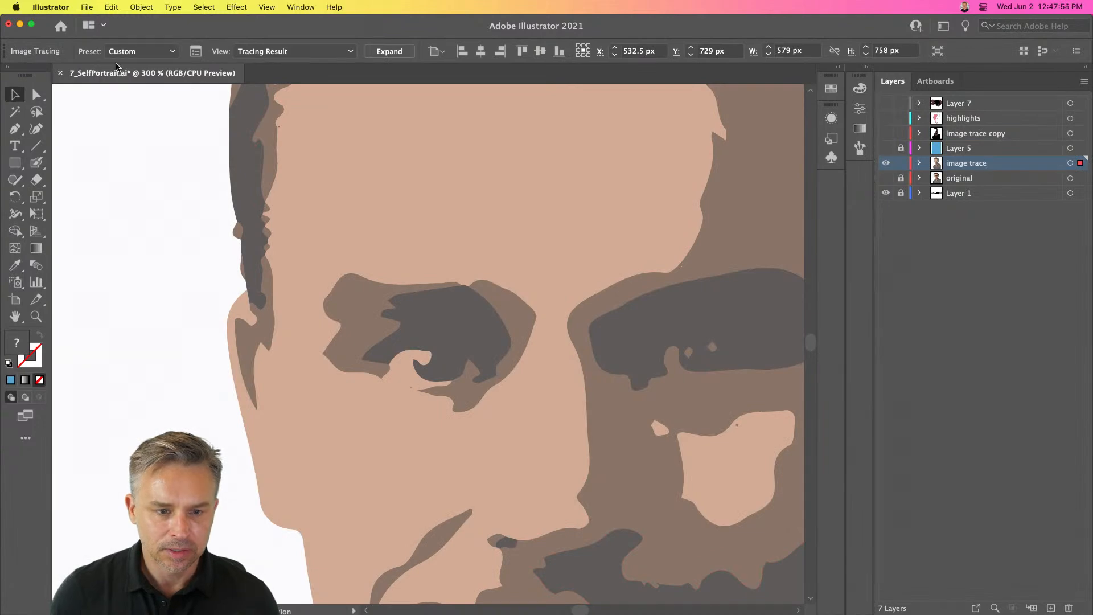
- Set the original trace's Image Trace method to Abutting with preview on, then close the panel
left_click(196, 52)
left_click_drag(671, 124, 787, 114)
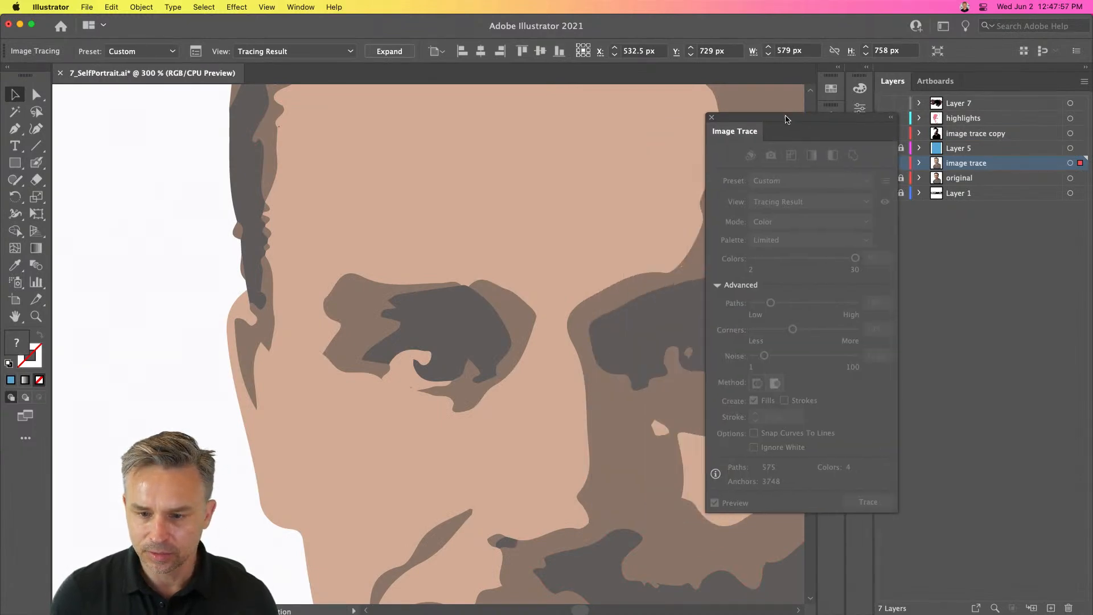
key("super+1")
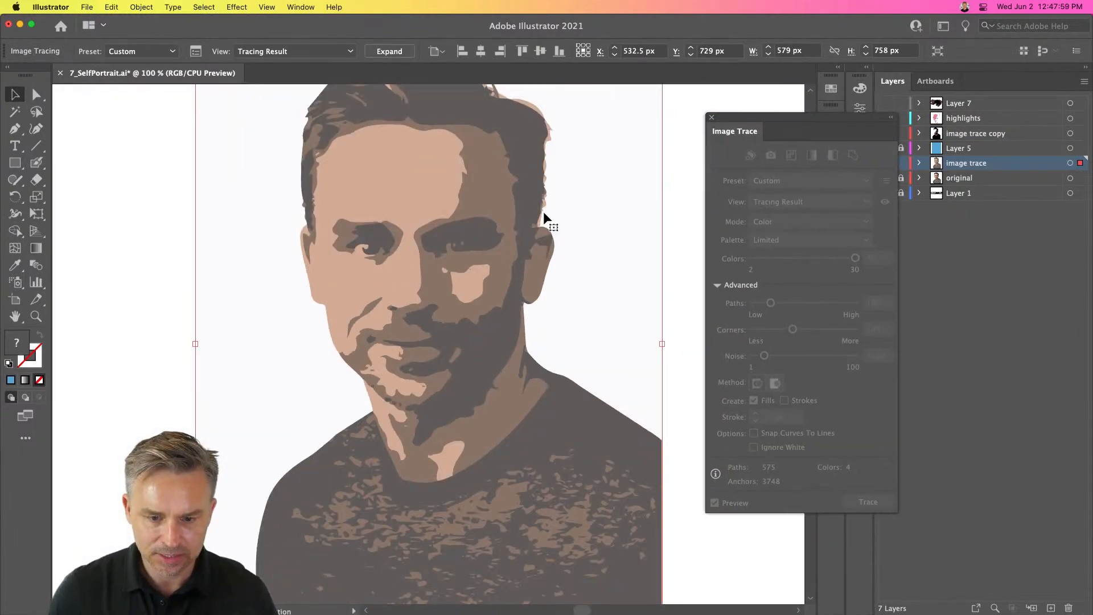
left_click_drag(739, 119, 747, 133)
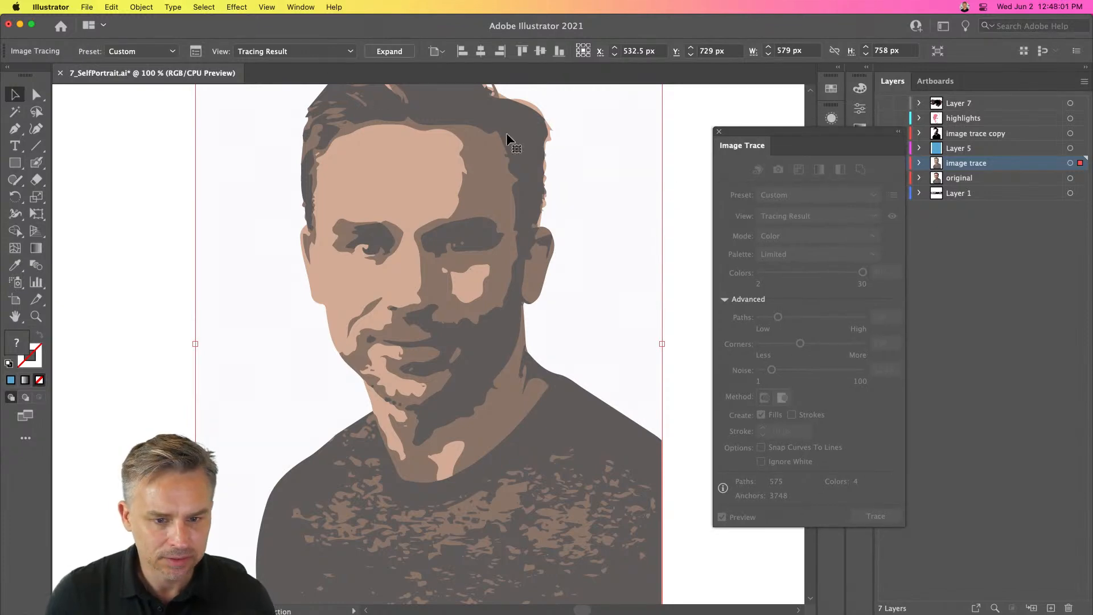
left_click(676, 199)
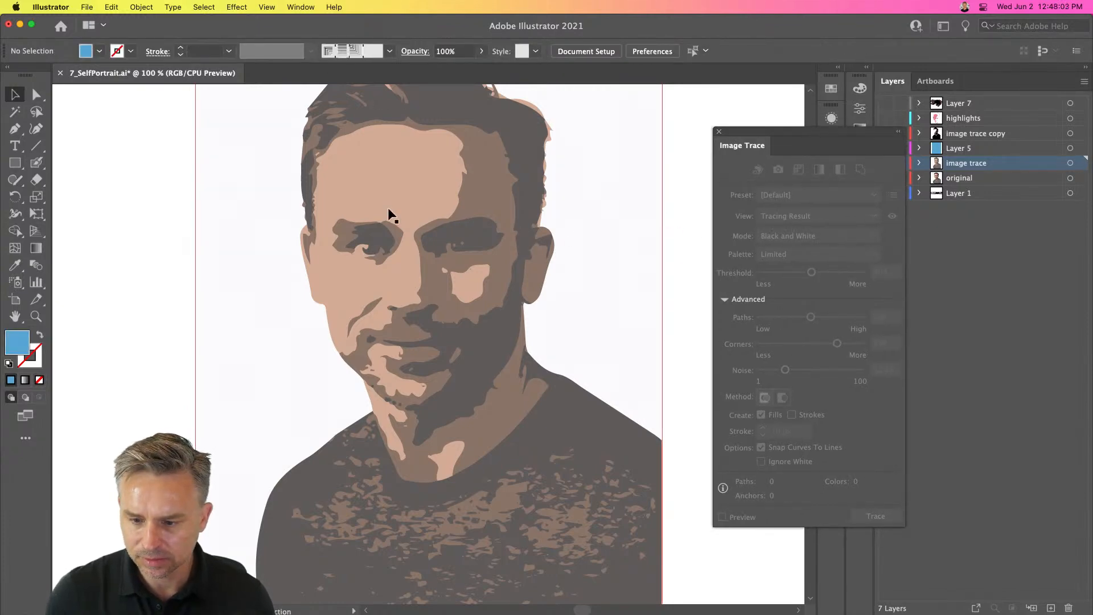
left_click(398, 211)
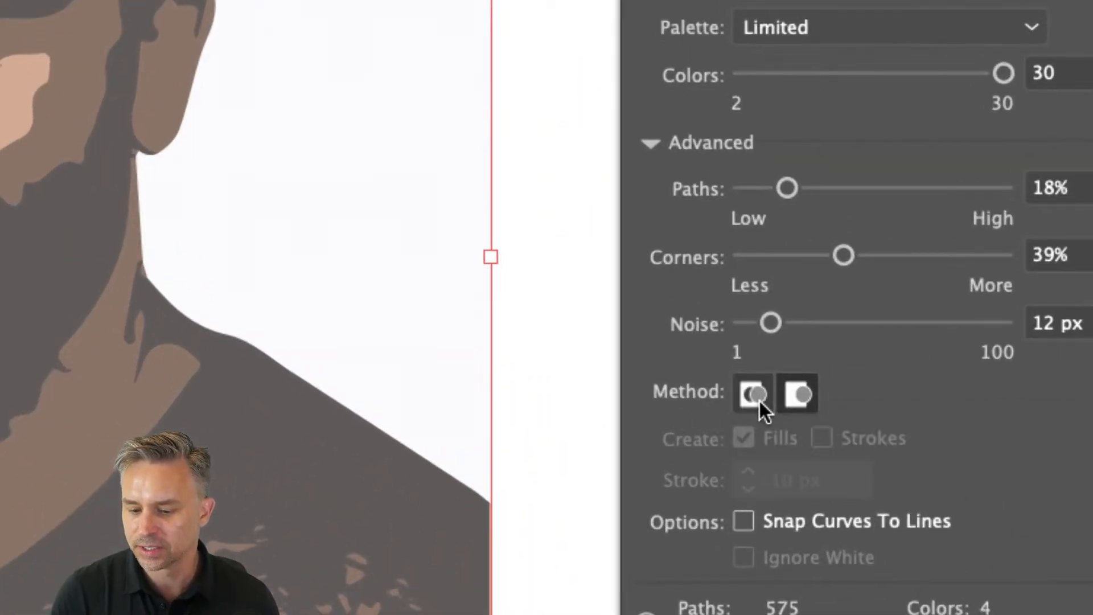
left_click(749, 395)
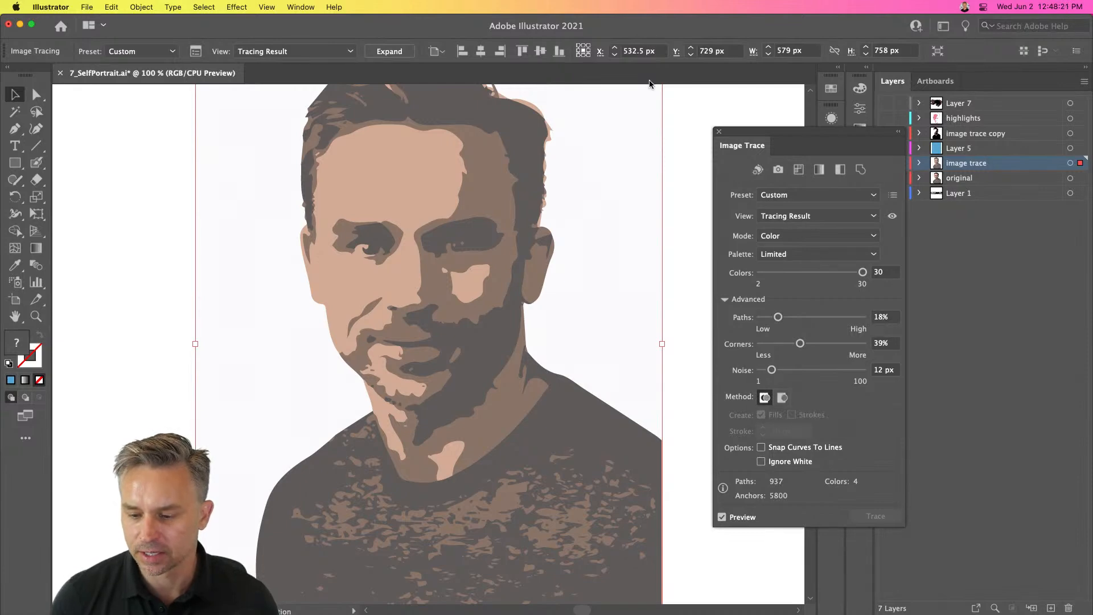
left_click(717, 132)
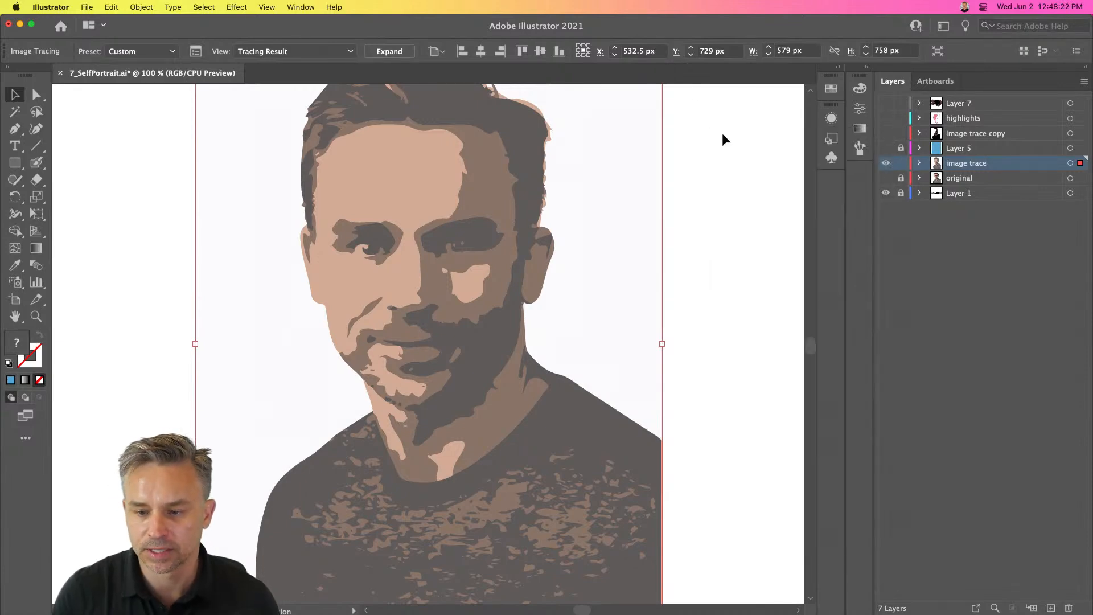
- Hide the image trace layer again and restore visibility of the background and upper layers
left_click(886, 164)
left_click(887, 149)
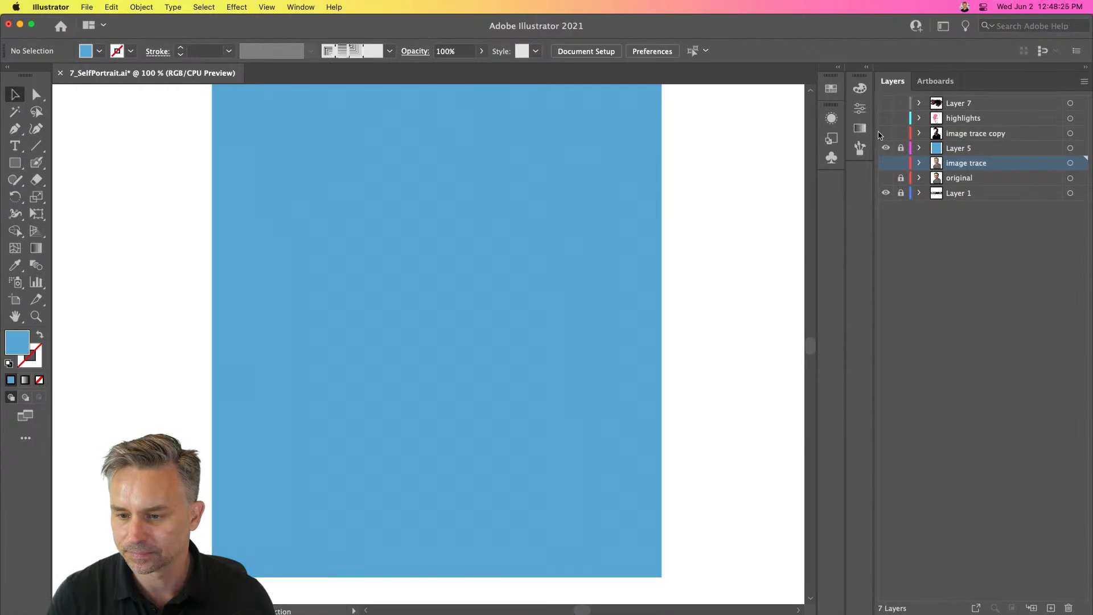
left_click_drag(887, 137, 887, 103)
left_click(968, 133)
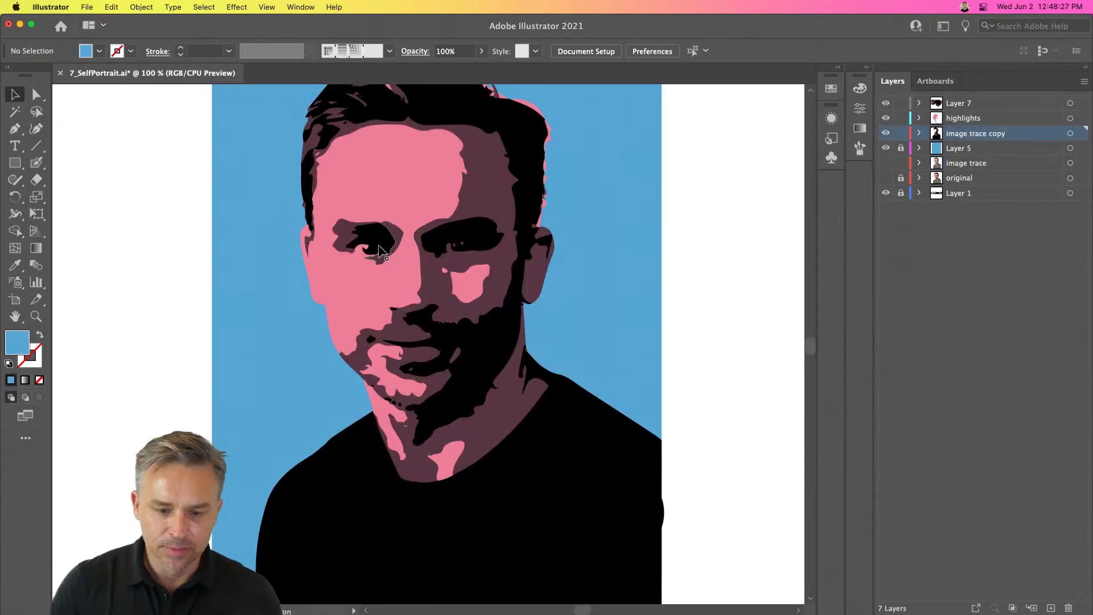
- Lock the image trace copy layer and make the highlights layer active, viewing it on its own
key("super+plus")
key("super+plus")
left_click_drag(527, 259, 497, 516)
left_click(901, 133)
left_click_drag(886, 118, 886, 103)
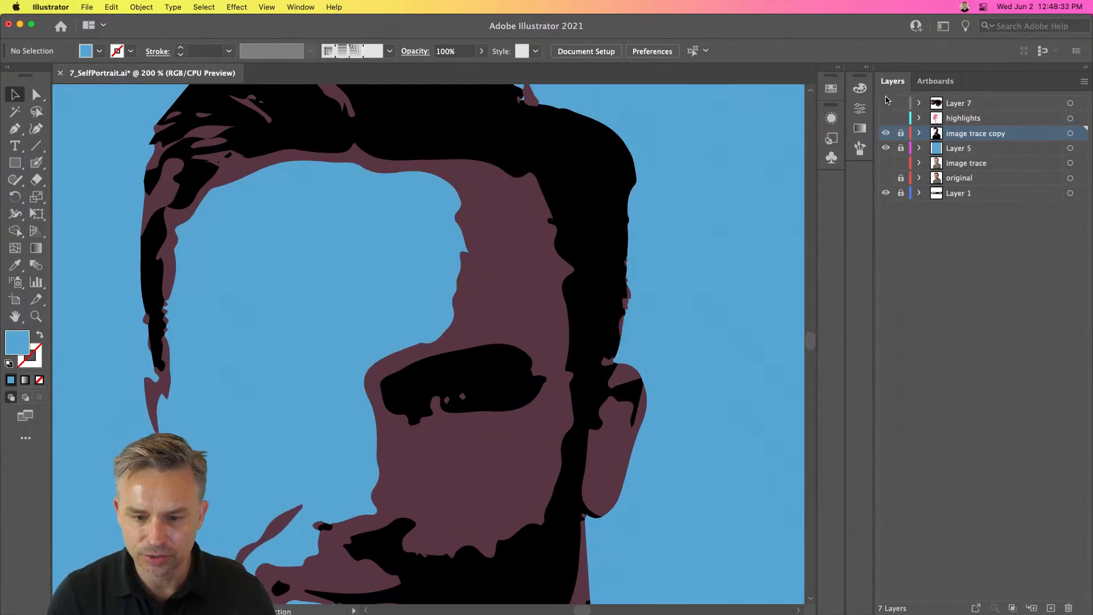
left_click(886, 119)
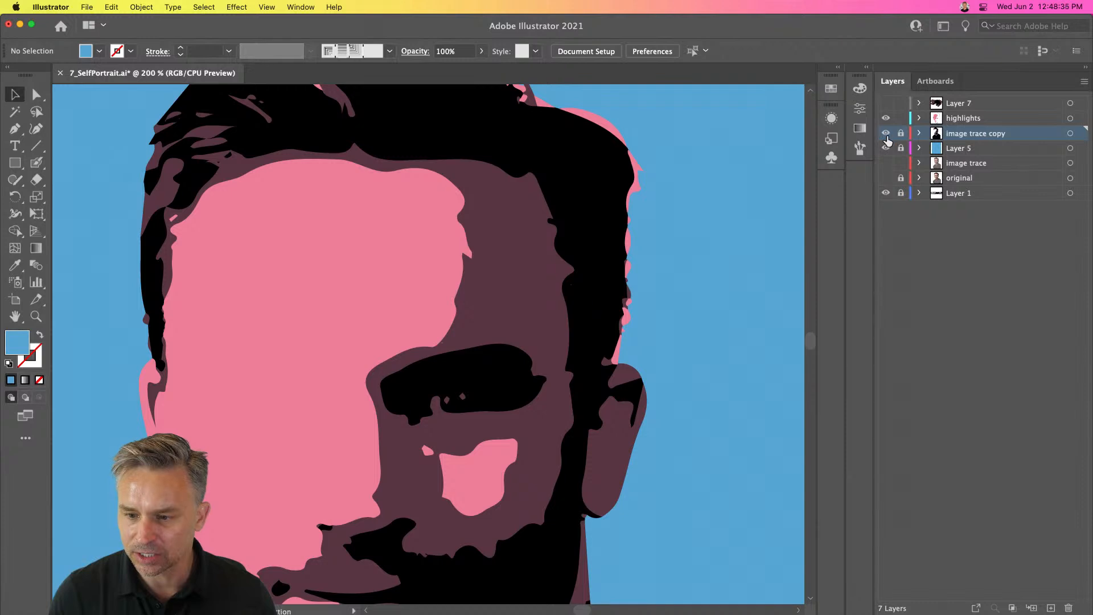
left_click(886, 134)
left_click(959, 118)
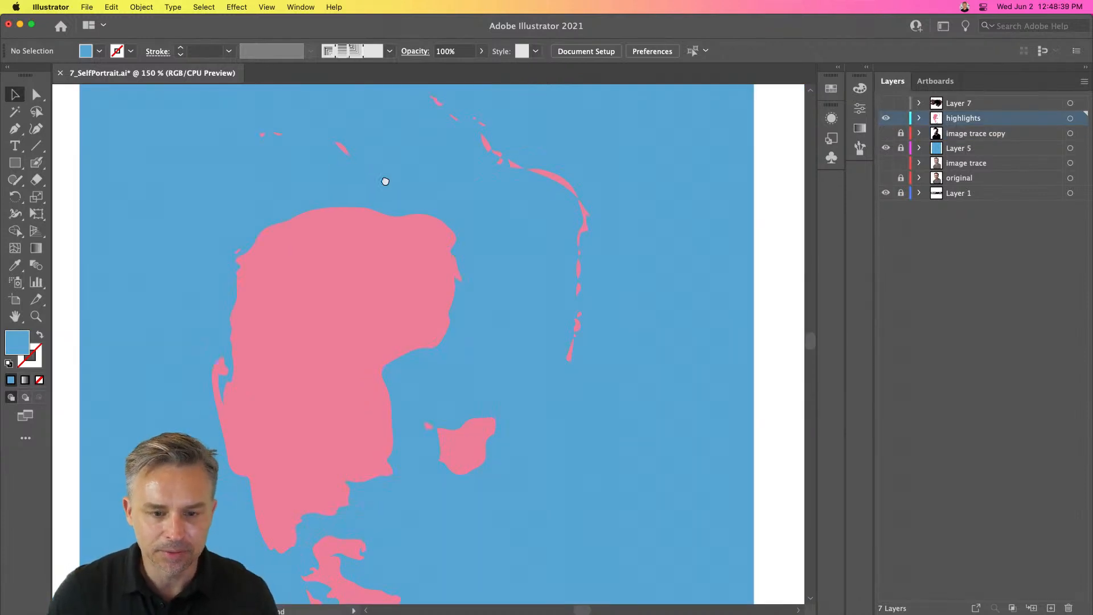
key("super+minus")
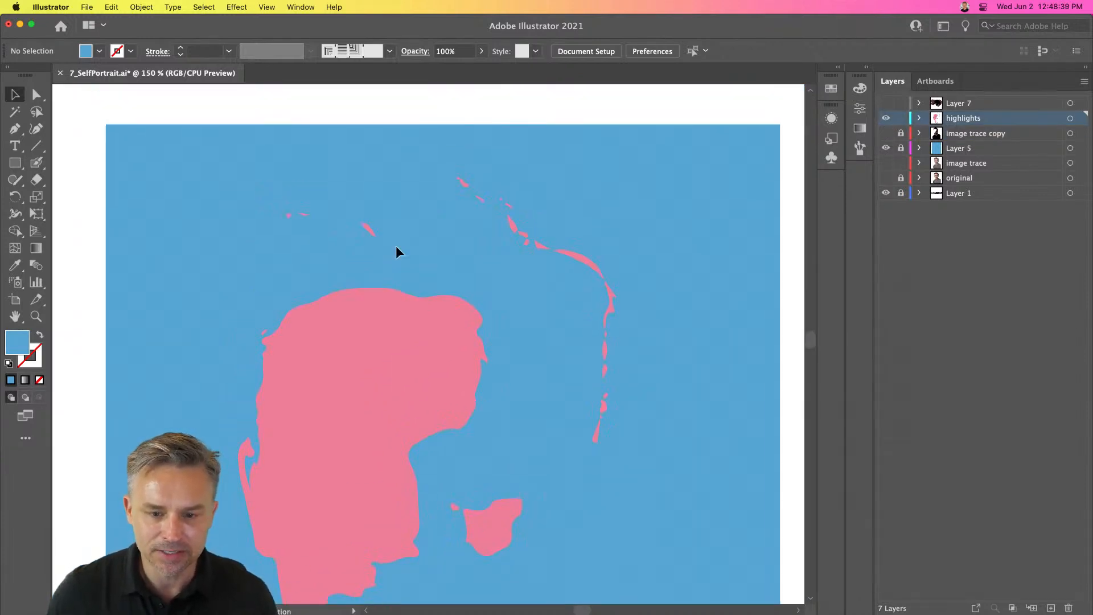
- Delete the stray pink highlight shapes along the top and right edge of the hair
left_click(900, 135)
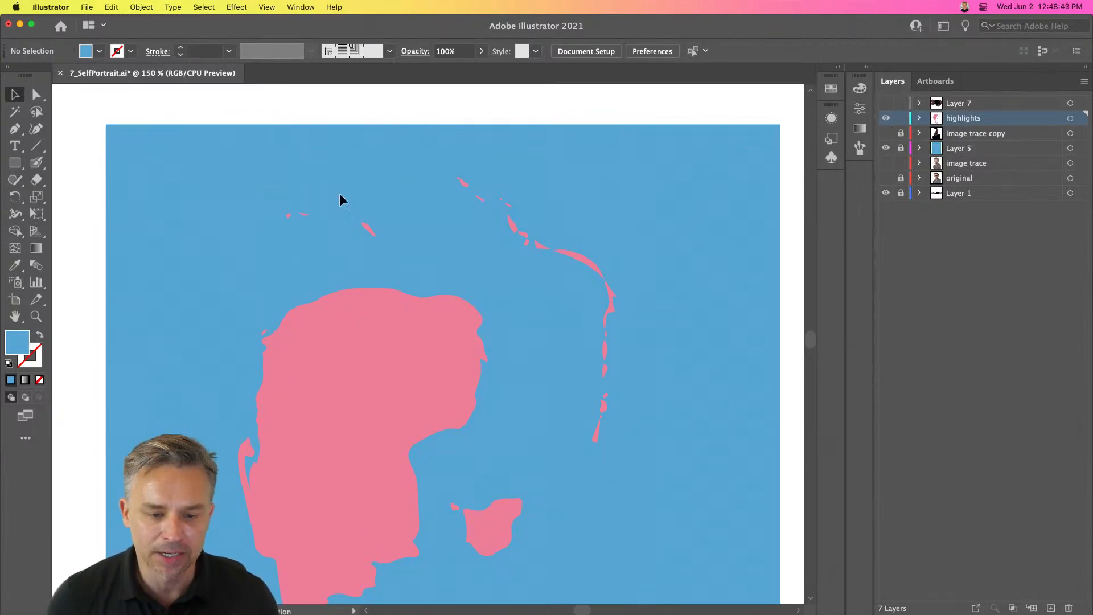
left_click(885, 133)
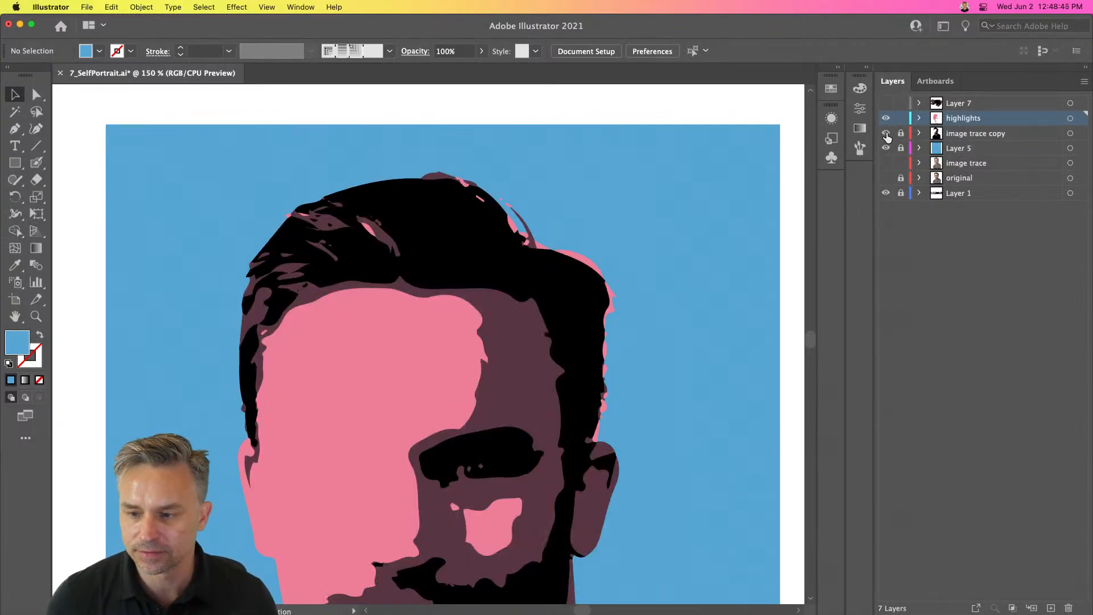
left_click_drag(464, 204, 621, 447)
key("Delete")
key("Delete")
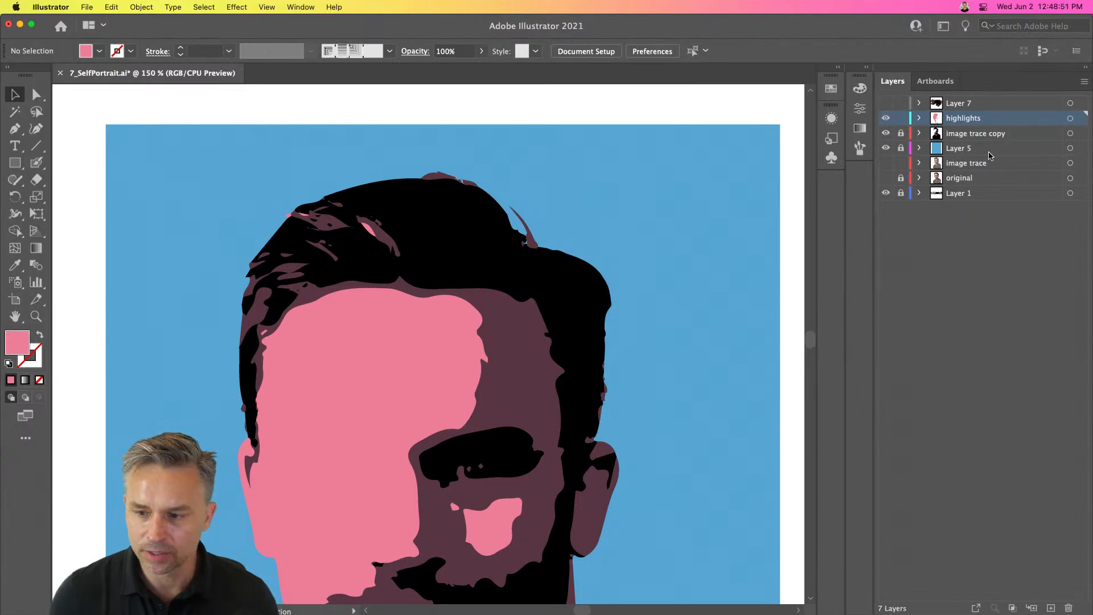
- Paint a pink highlight along the top-right edge of the hair with the Paintbrush tool
key("b")
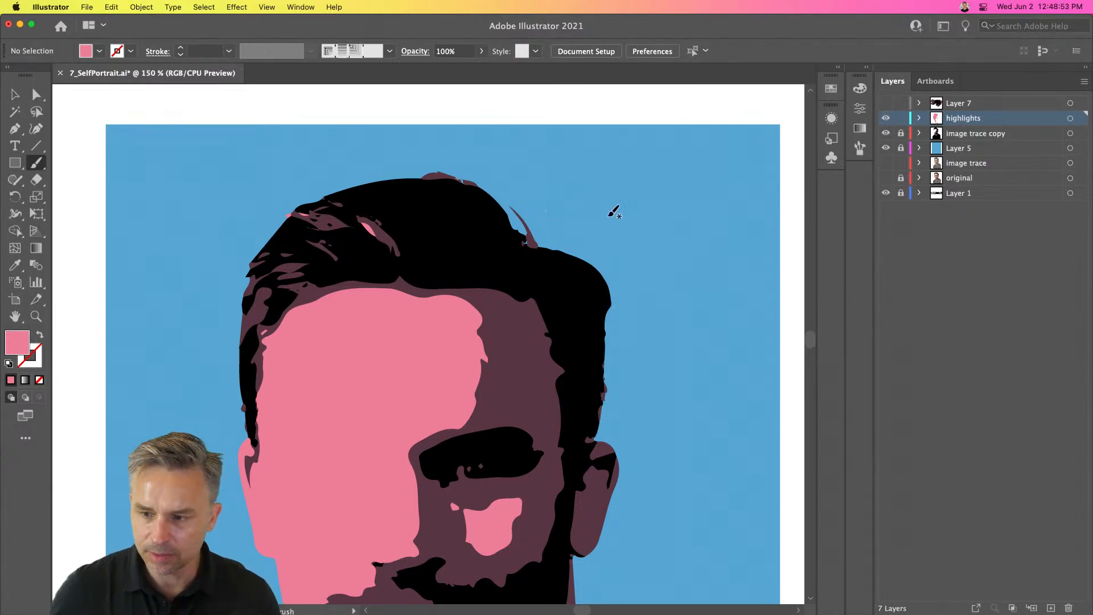
left_click(36, 167)
left_click(83, 181)
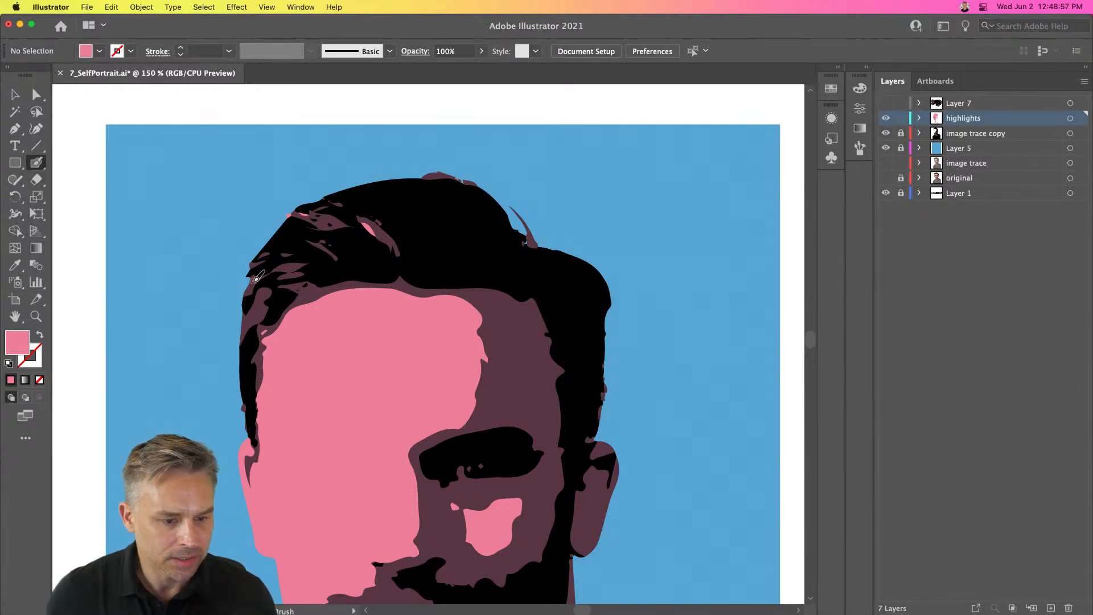
mouse_move(529, 240)
left_mouse_down()
mouse_move(512, 209)
mouse_move(519, 230)
mouse_move(502, 203)
mouse_move(459, 184)
left_mouse_up()
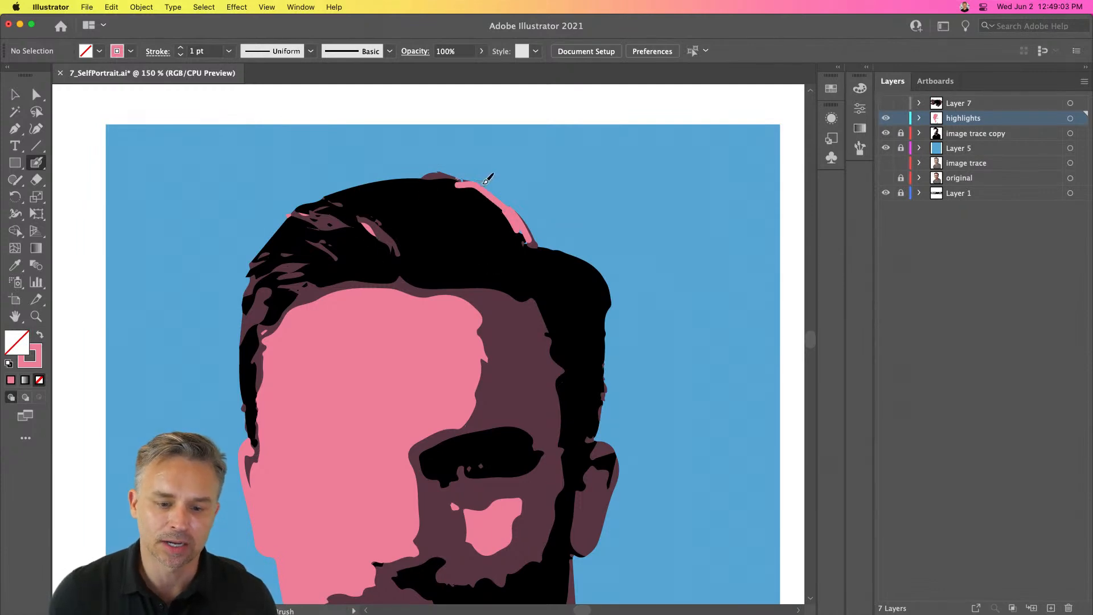
left_click_drag(457, 181, 425, 176)
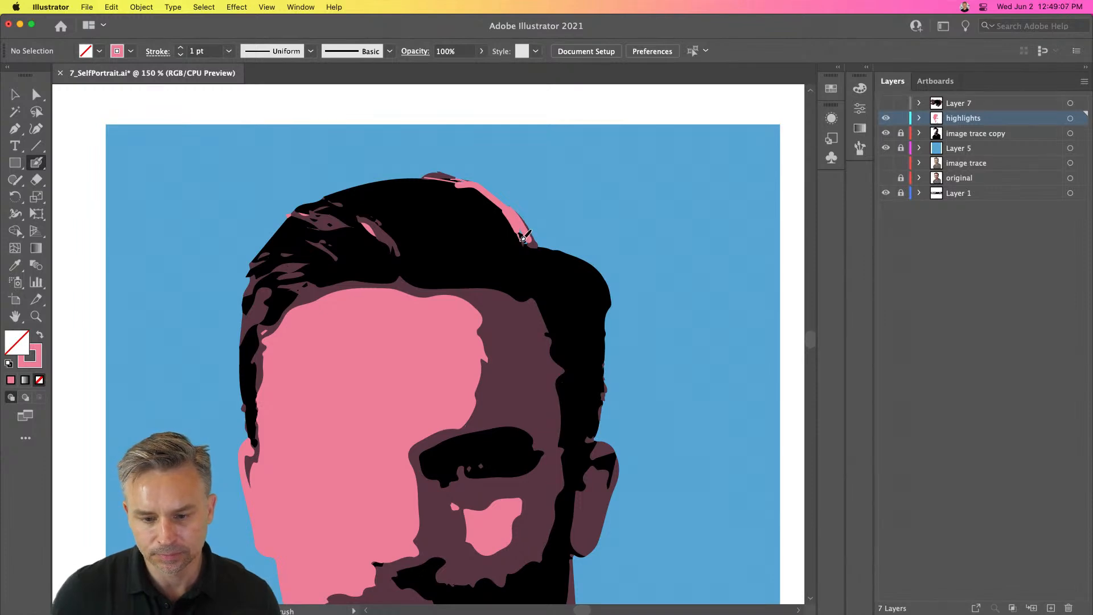
left_click_drag(526, 238, 425, 176)
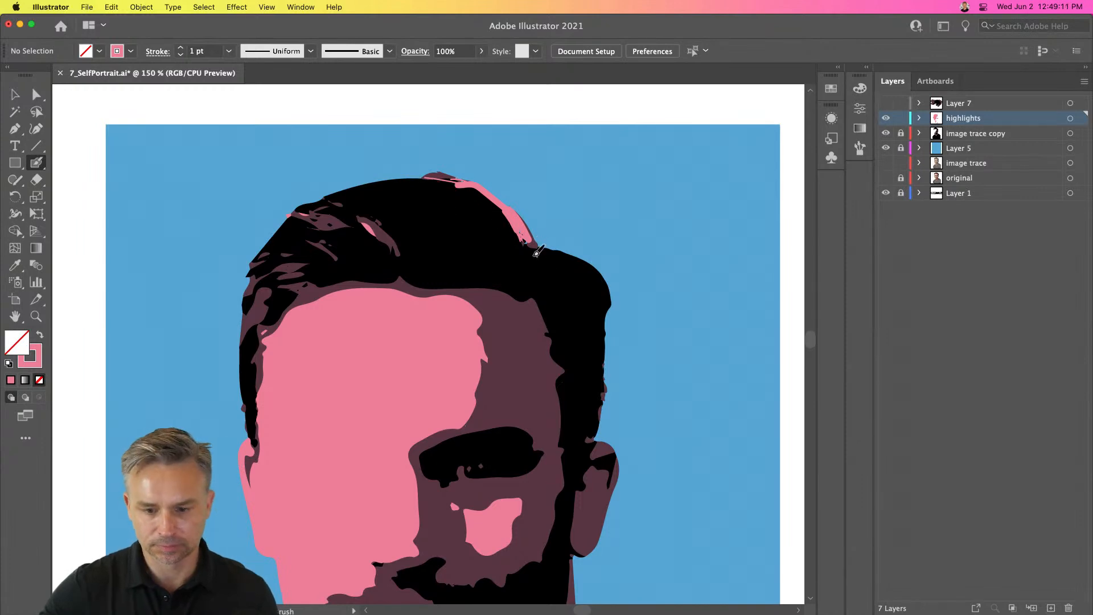
mouse_move(526, 240)
left_mouse_down()
mouse_move(584, 256)
mouse_move(545, 247)
mouse_move(571, 256)
mouse_move(559, 255)
left_mouse_up()
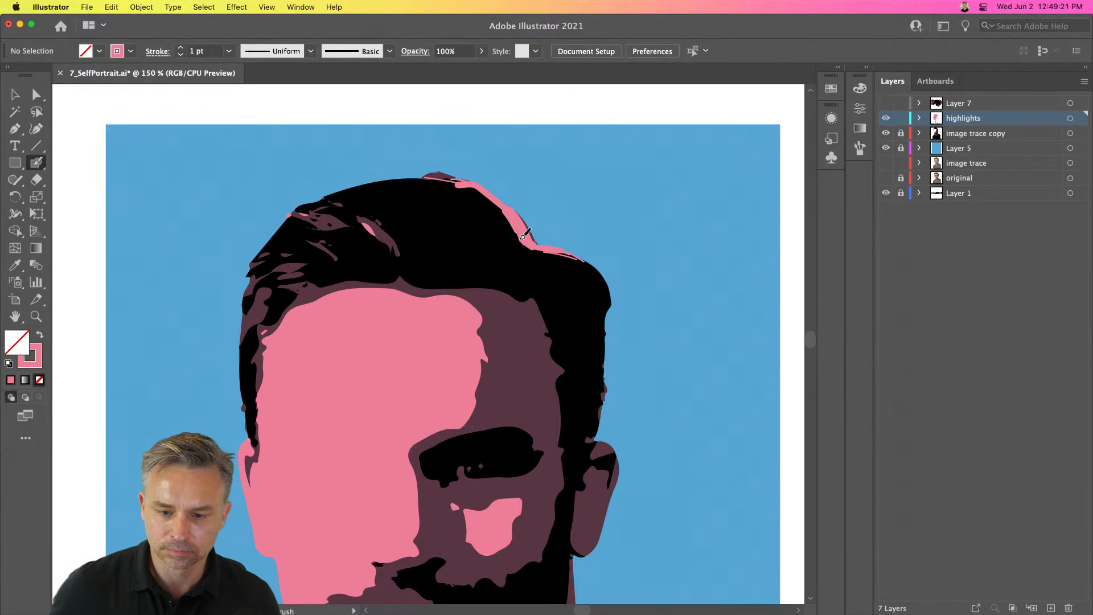
- Make Layer 7 visible again in the layer stack
key("super+minus")
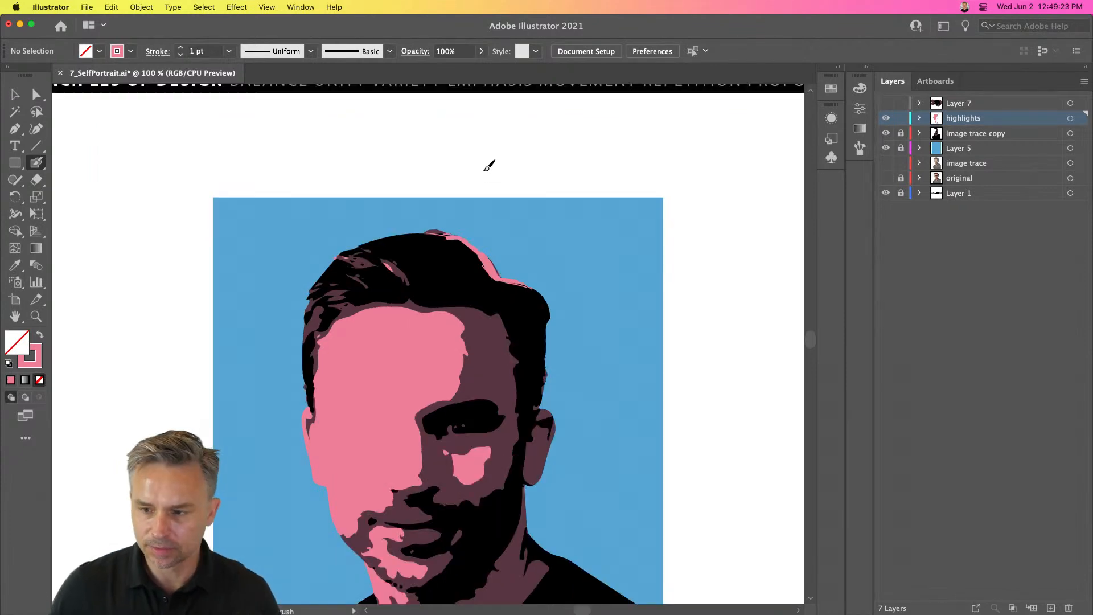
left_click(886, 103)
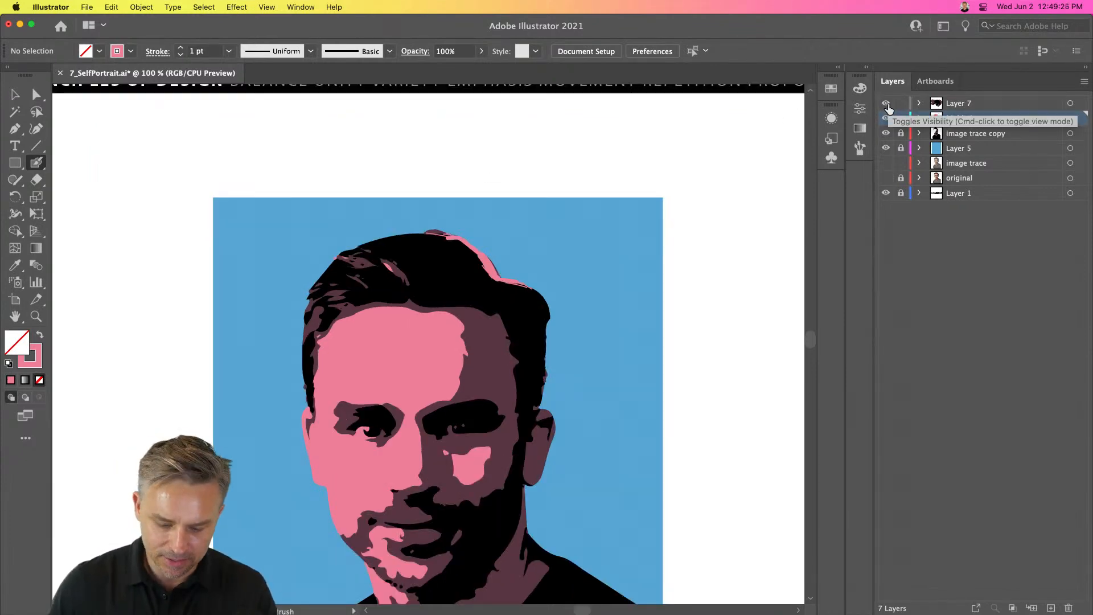
key("super+equal")
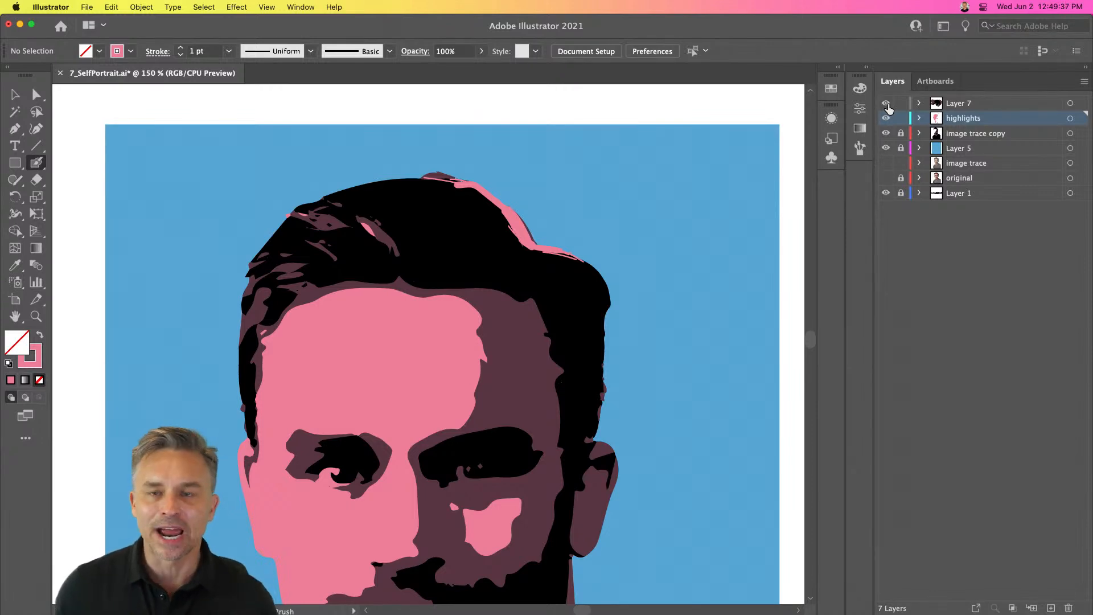
scroll(574, 288, "down", 5)
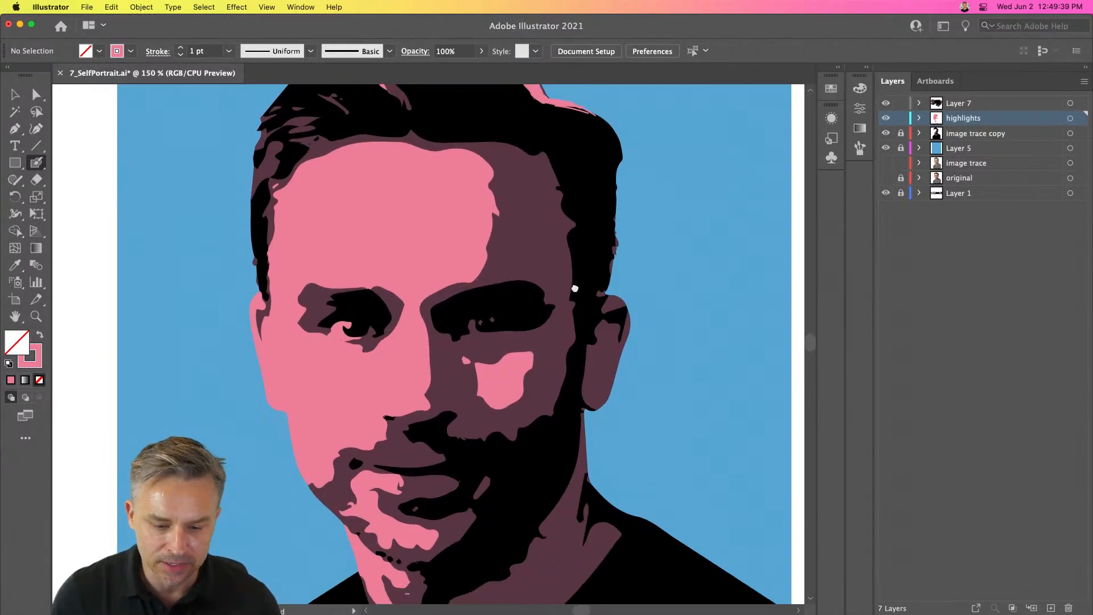
- Recolor the two small dots in the right eye to the face's pink using the Eyedropper tool
left_click(15, 93)
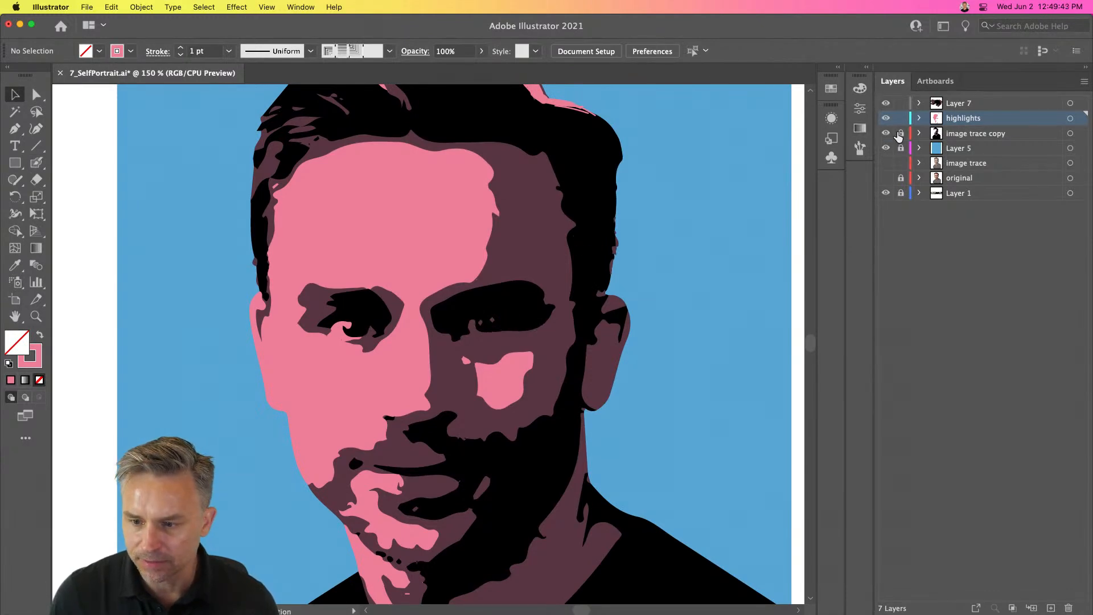
left_click(492, 319)
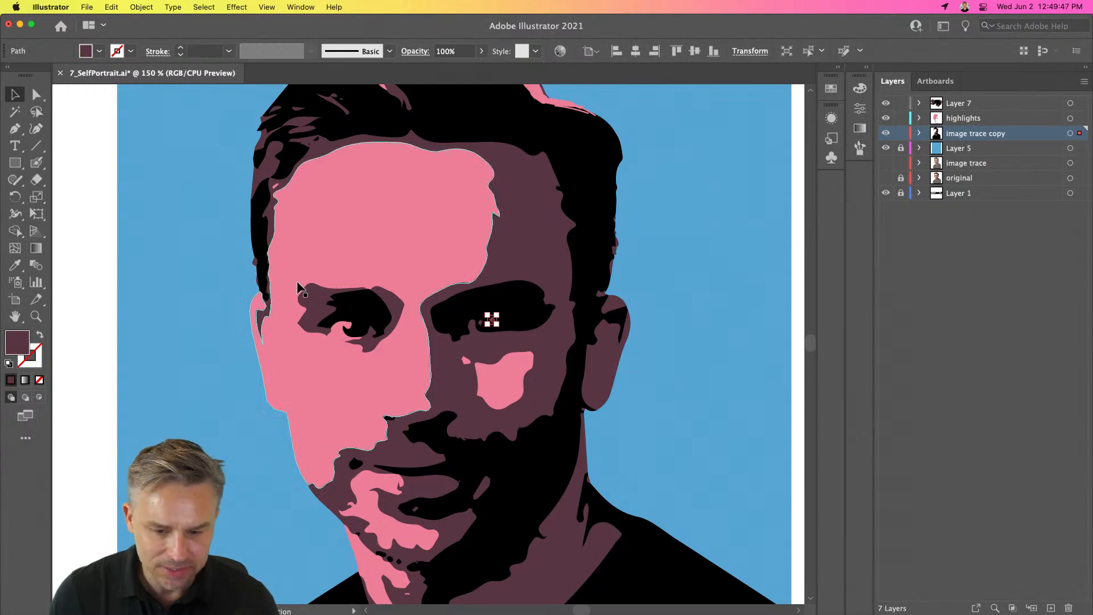
left_click(481, 325)
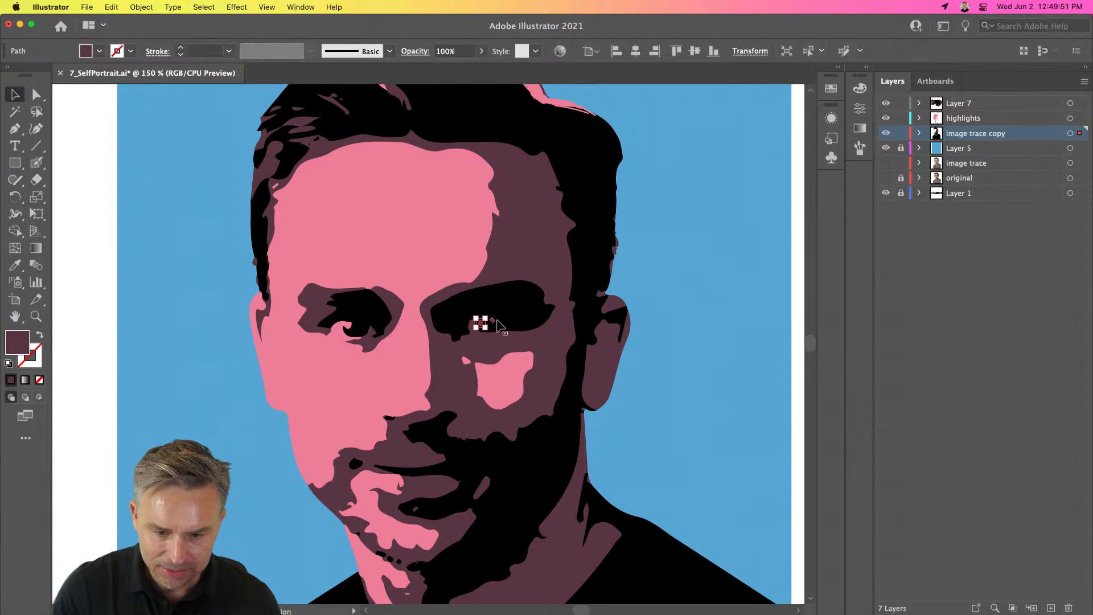
left_click(495, 322)
left_click(415, 220)
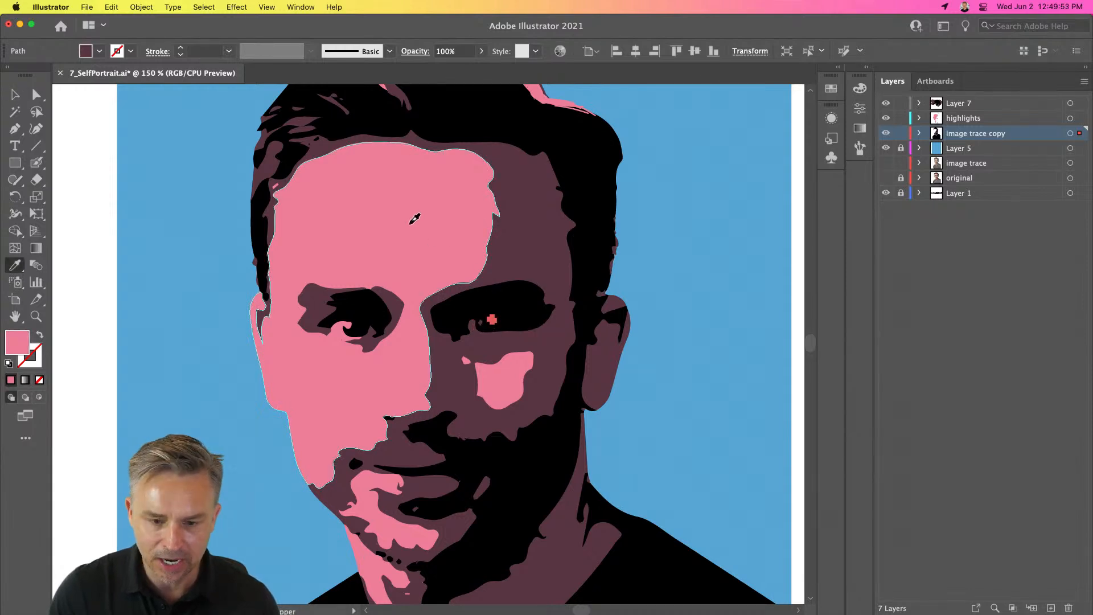
left_click(107, 184)
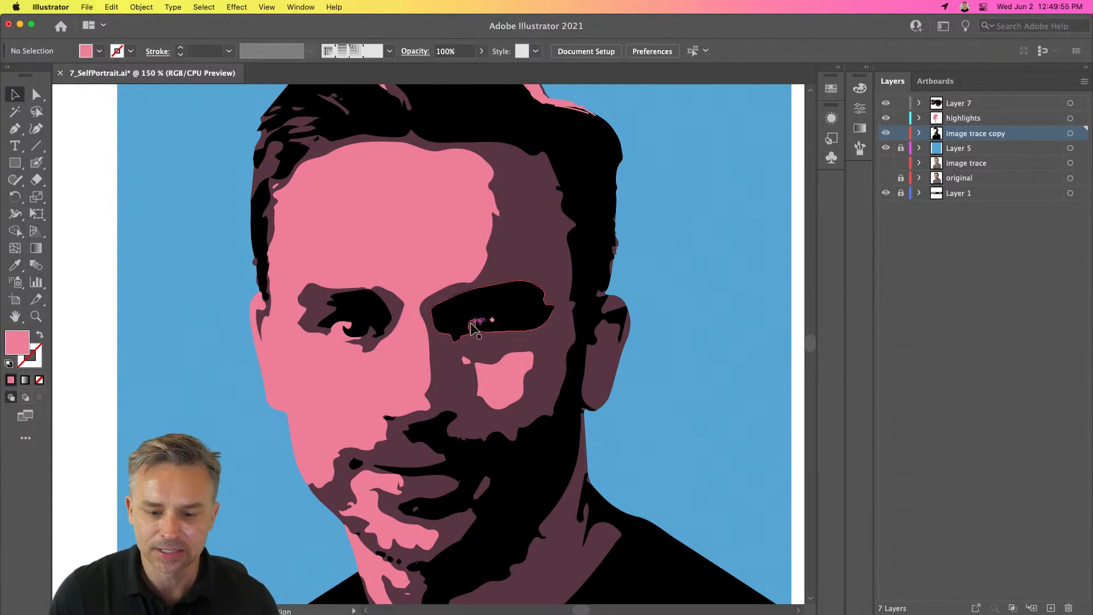
left_click(483, 324)
key("i")
left_click(422, 227)
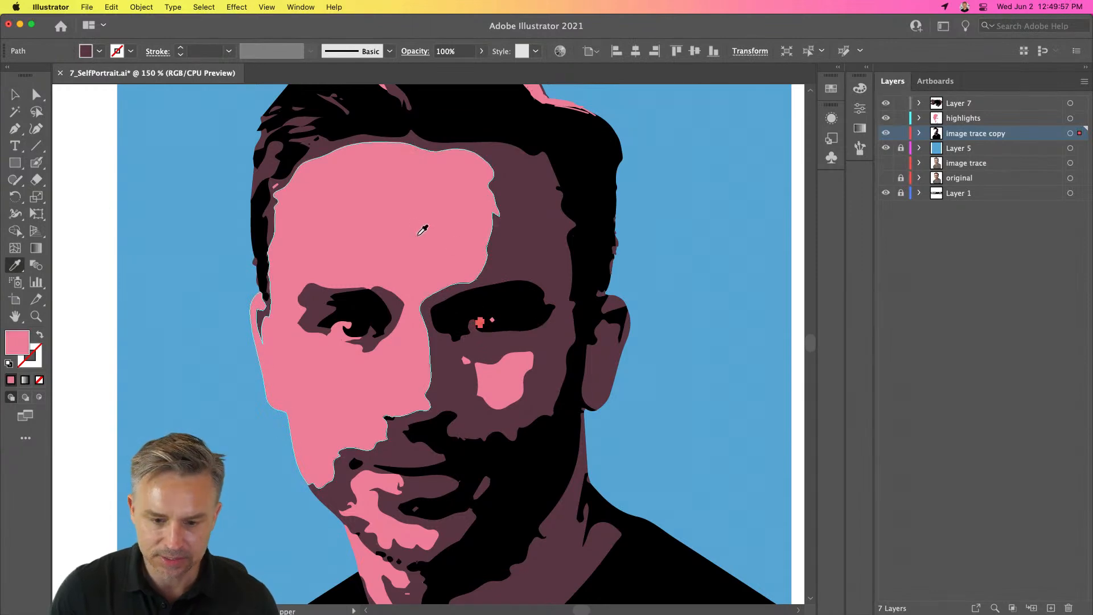
key("v")
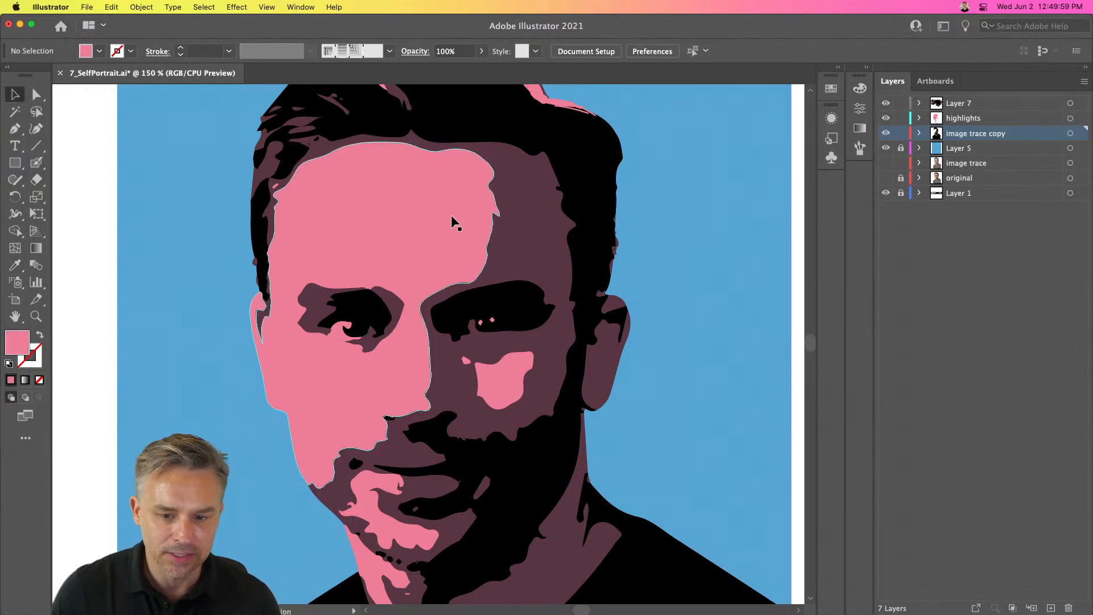
left_click_drag(505, 246, 598, 254)
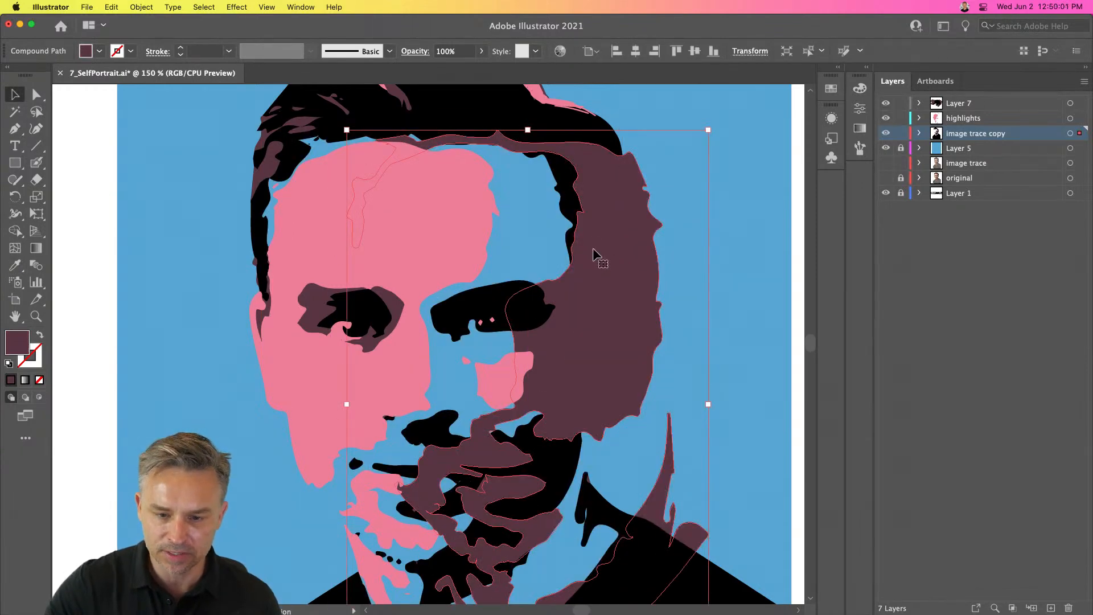
key("super+z")
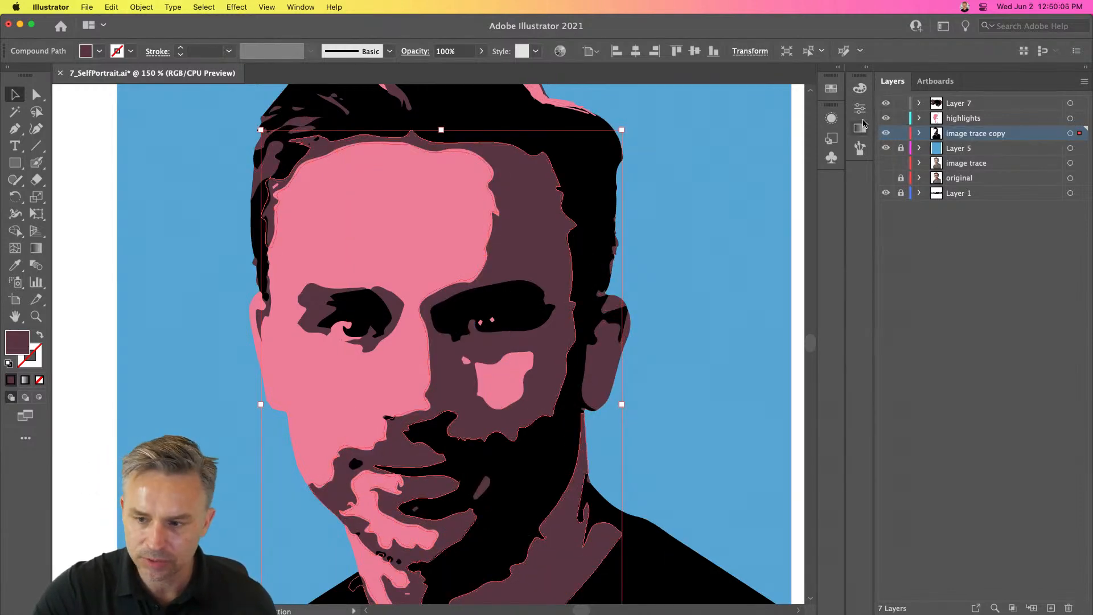
- Select the pink face shape on the highlights layer, and hide the highlights layer and Layer 7
left_click(886, 119)
left_click(886, 118)
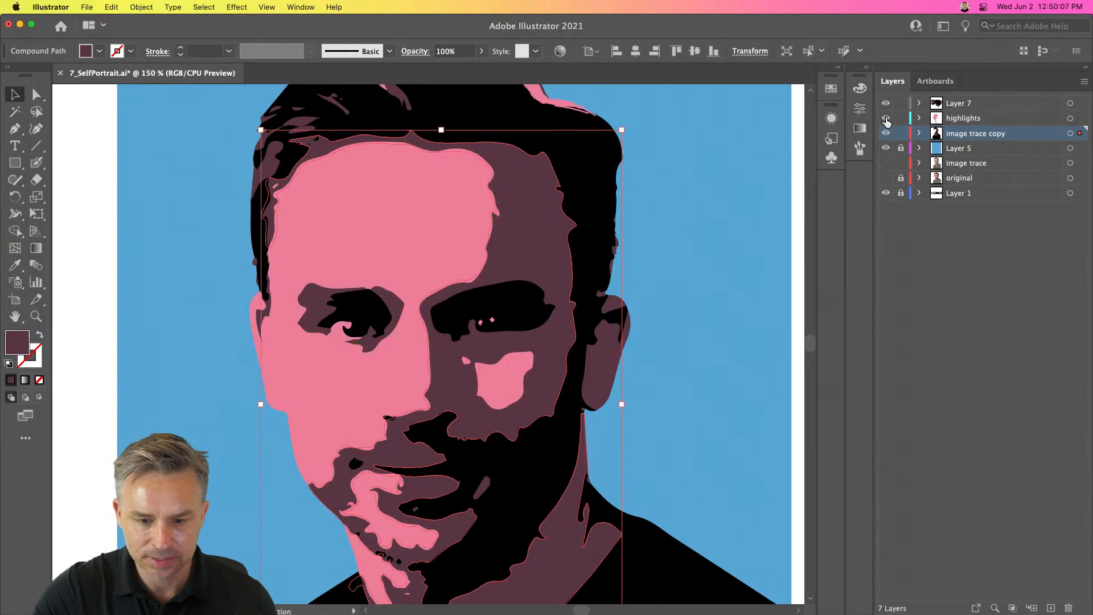
left_click(248, 258)
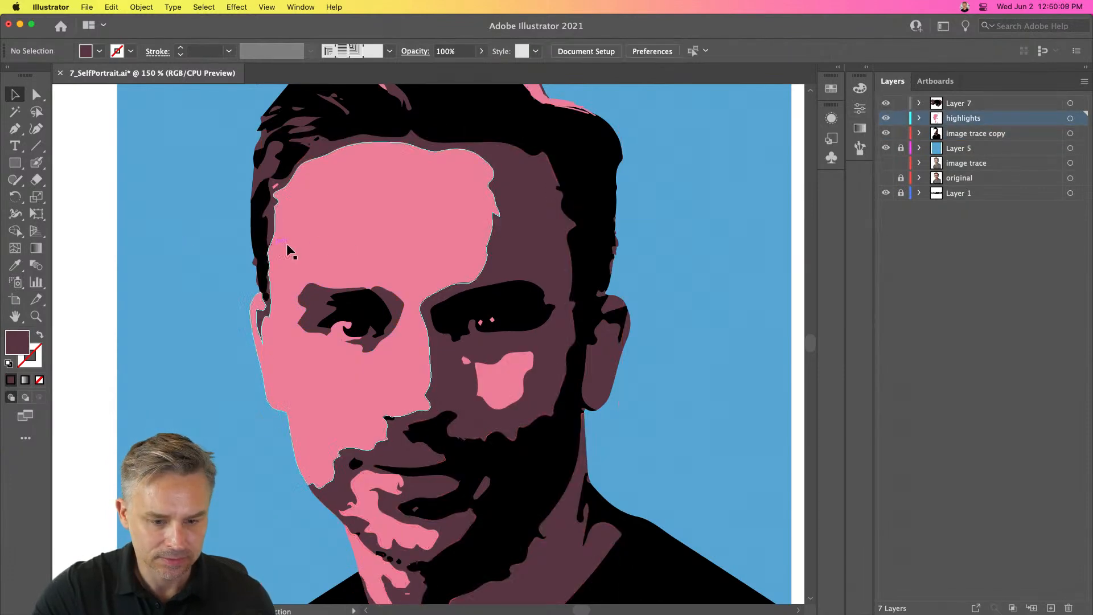
left_click(348, 252)
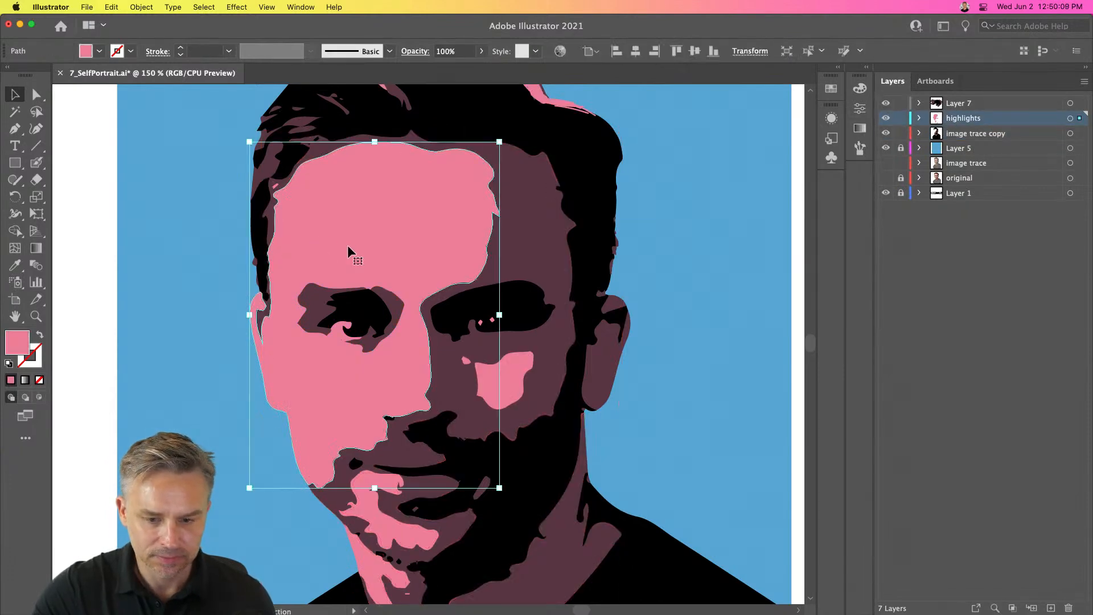
left_click(886, 118)
left_click(886, 107)
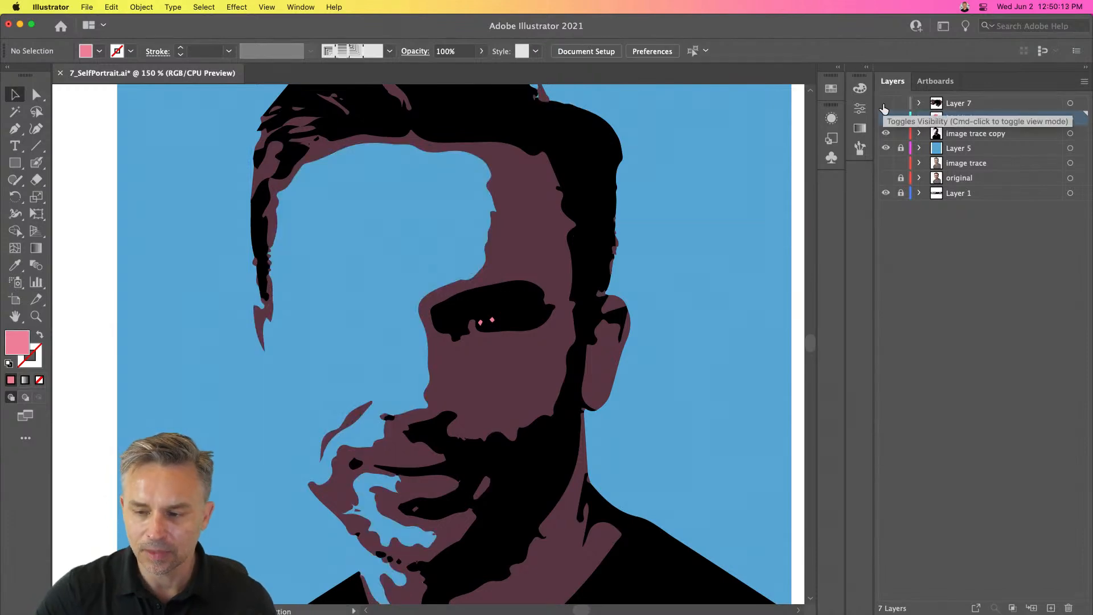
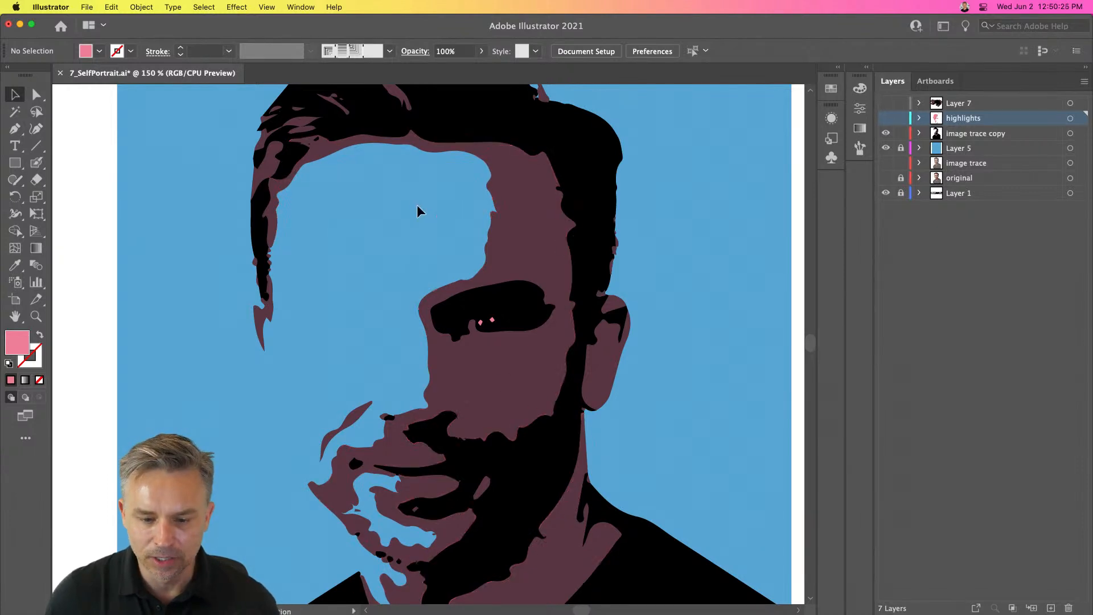
- Show the highlights layer, toggling its visibility to compare the pink face shape with the artwork beneath
left_click(887, 118)
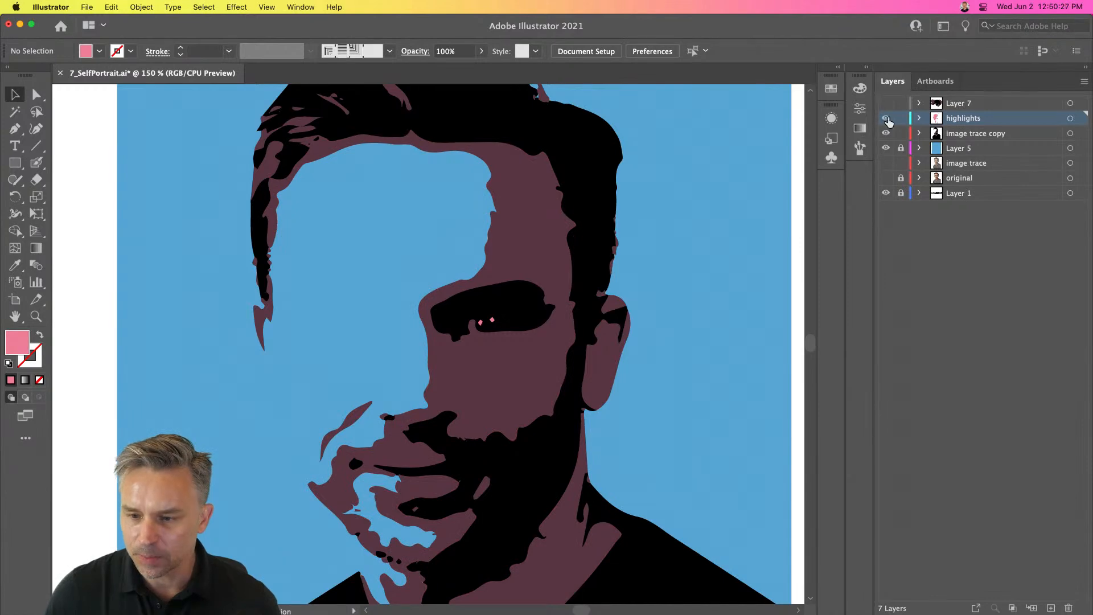
left_click(887, 118)
left_click(887, 119)
left_click(887, 118)
key("super+equal")
key("super+equal")
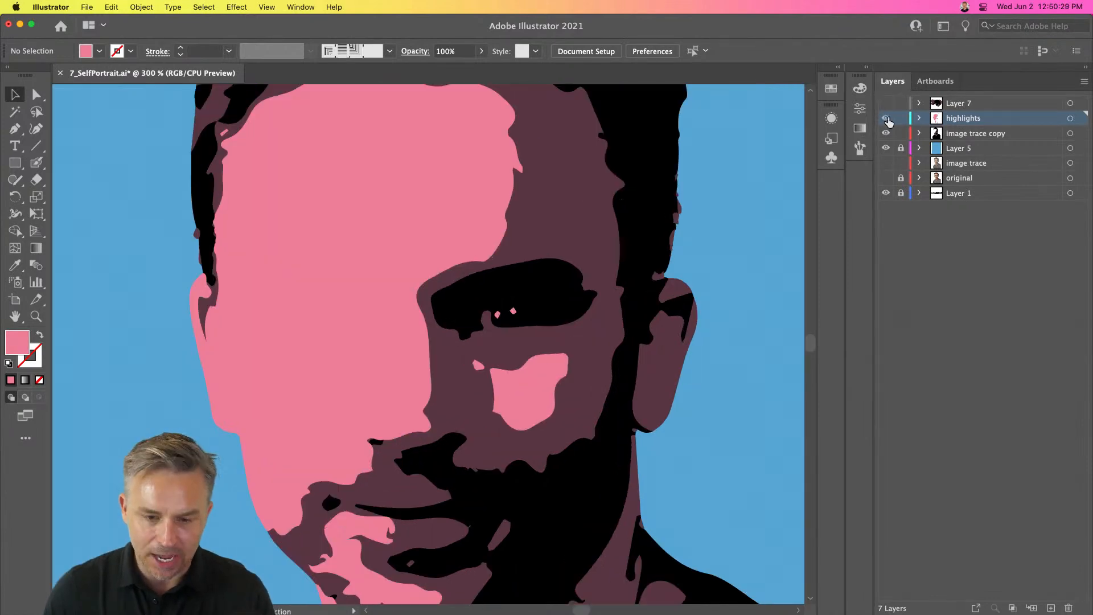
left_click_drag(398, 217, 341, 442)
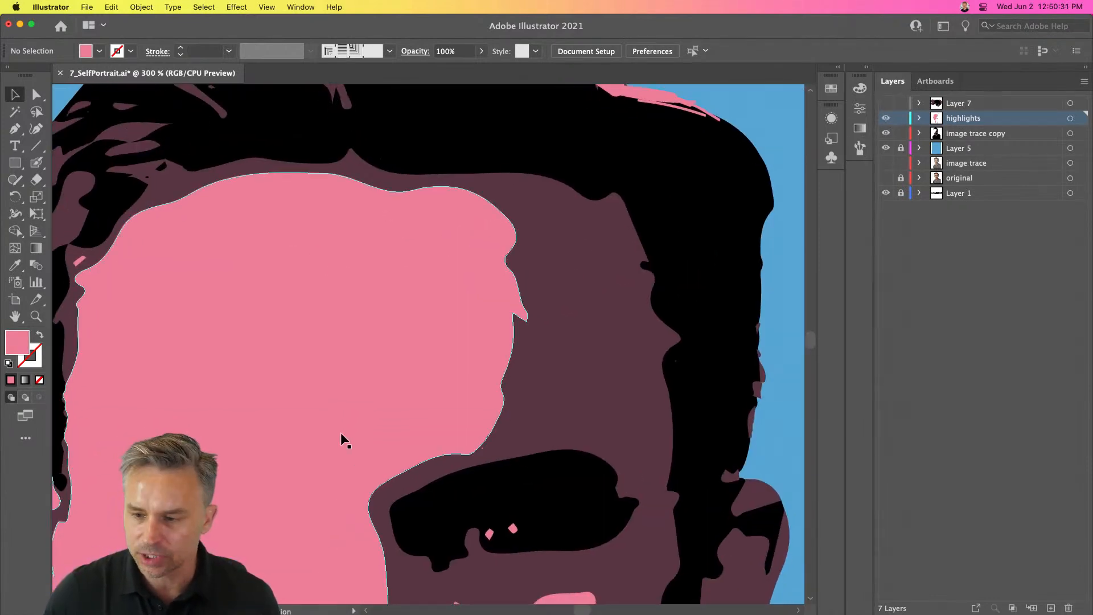
left_click(886, 119)
left_click(886, 119)
left_click(887, 118)
left_click(886, 118)
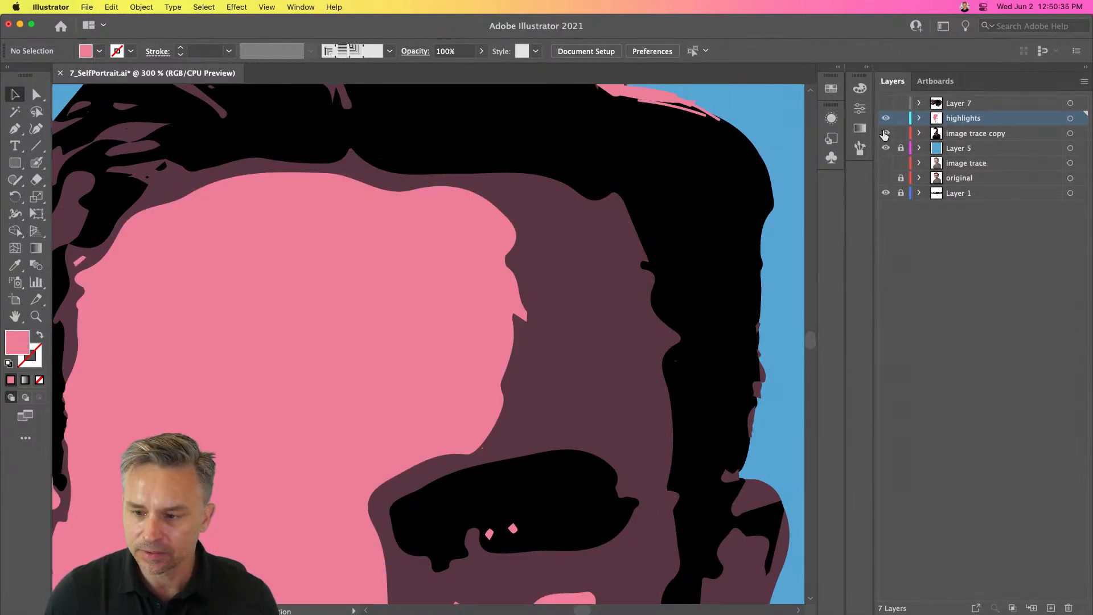
left_click(886, 119)
left_click(886, 119)
- Lock the image trace copy layer and select the pink face shape on the highlights layer
left_click(901, 134)
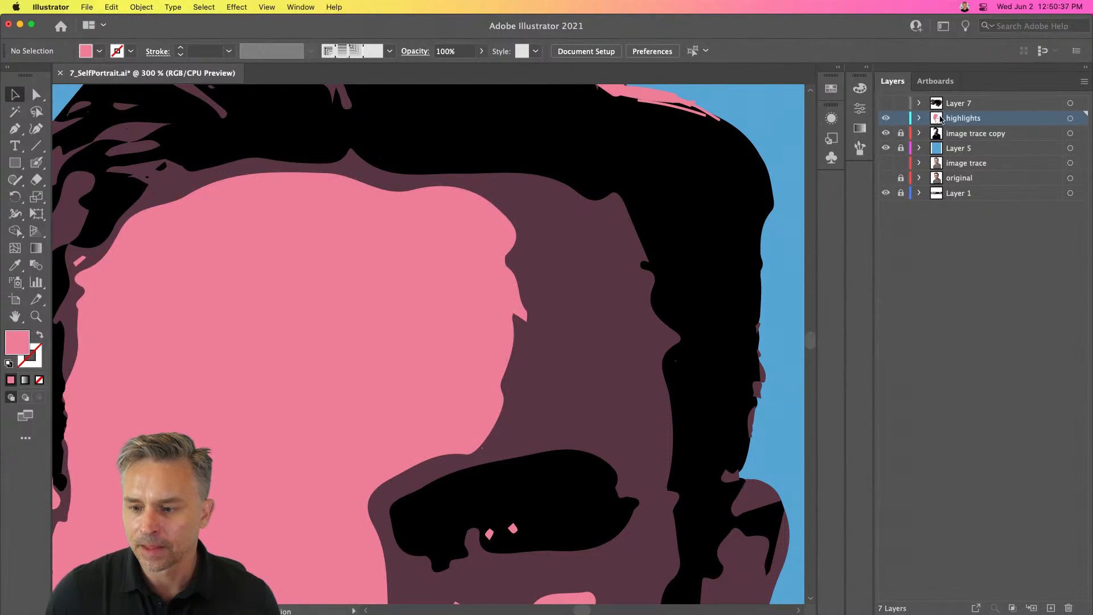
left_click(450, 249)
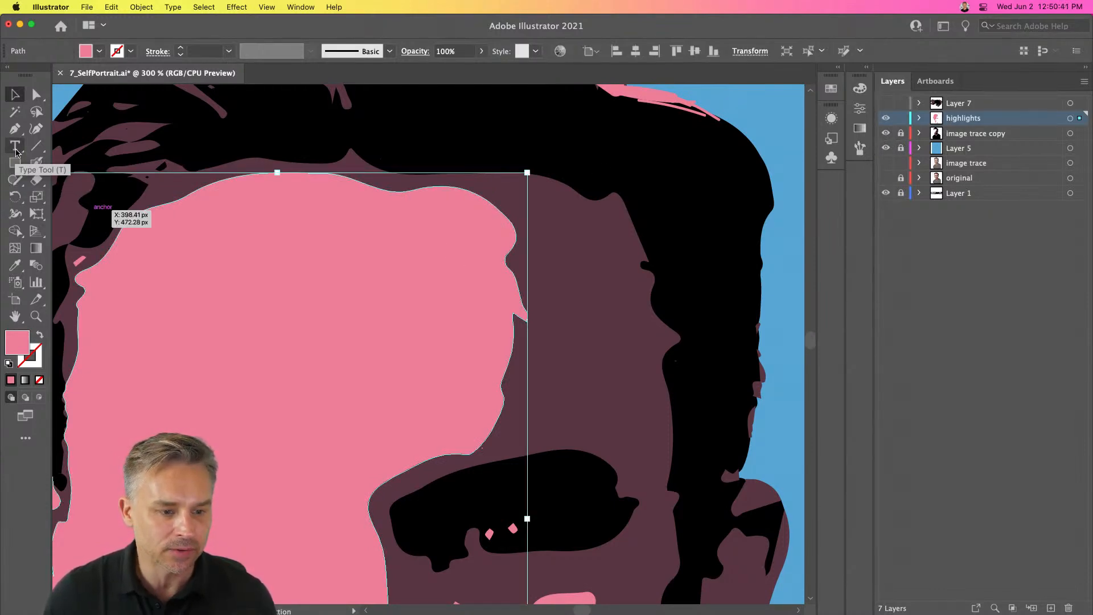
- Smooth the right edge of the pink face shape along the forehead with the Smooth tool
left_click(14, 180)
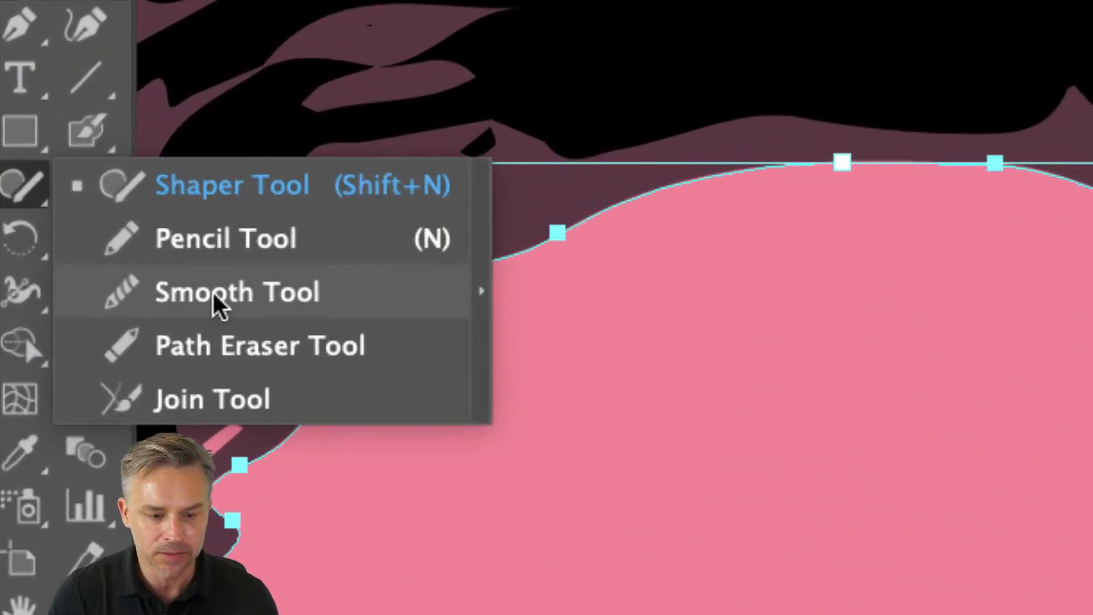
left_click(213, 293)
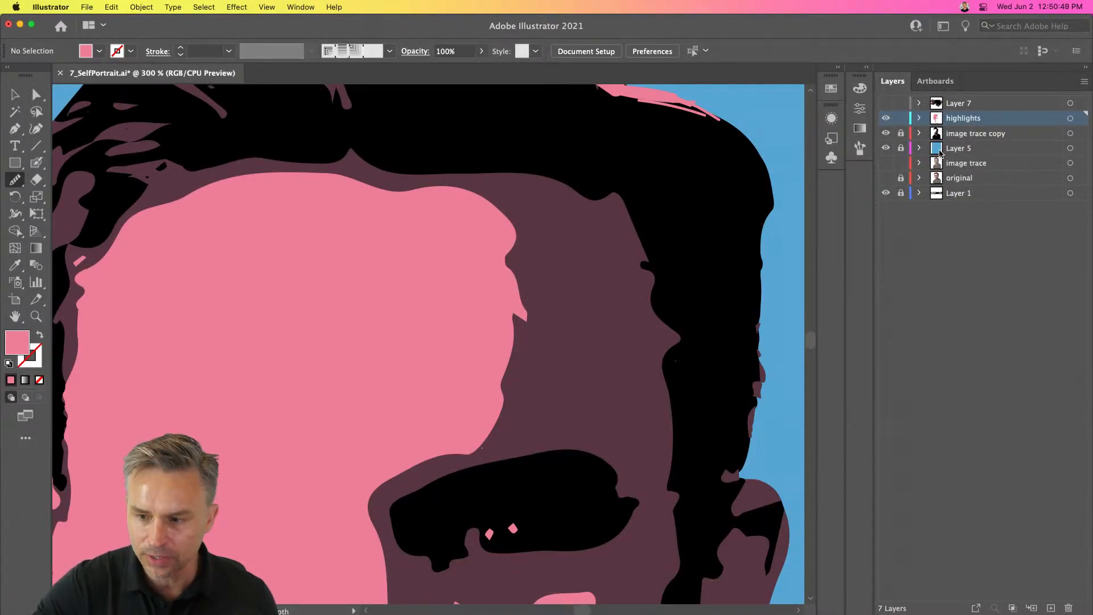
key("super+a")
left_click_drag(509, 249, 508, 365)
mouse_move(505, 273)
left_mouse_down()
mouse_move(524, 357)
mouse_move(506, 372)
mouse_move(502, 416)
mouse_move(529, 381)
left_mouse_up()
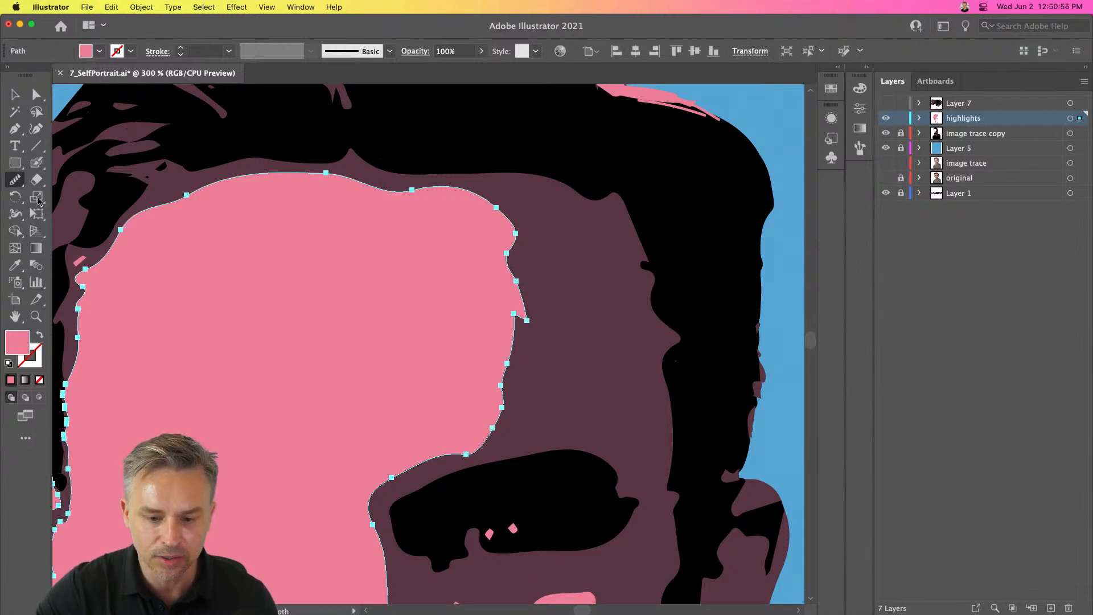
- Redraw the pink face shape's right edge along the forehead and temple with the Pencil tool
left_click(15, 180)
left_click(65, 199)
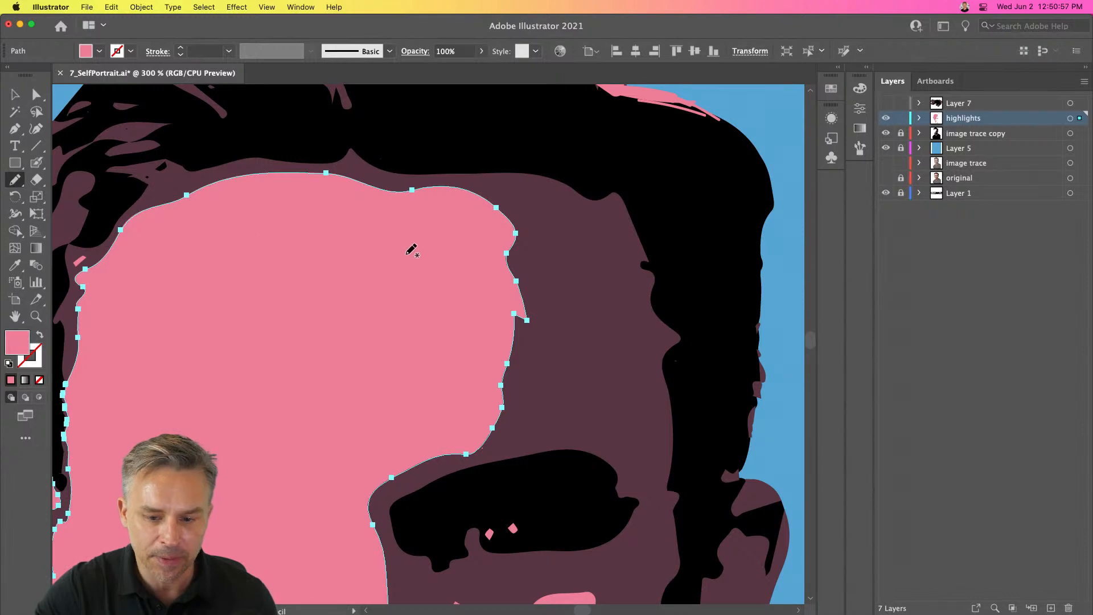
mouse_move(517, 232)
left_mouse_down()
mouse_move(521, 322)
mouse_move(499, 412)
left_mouse_up()
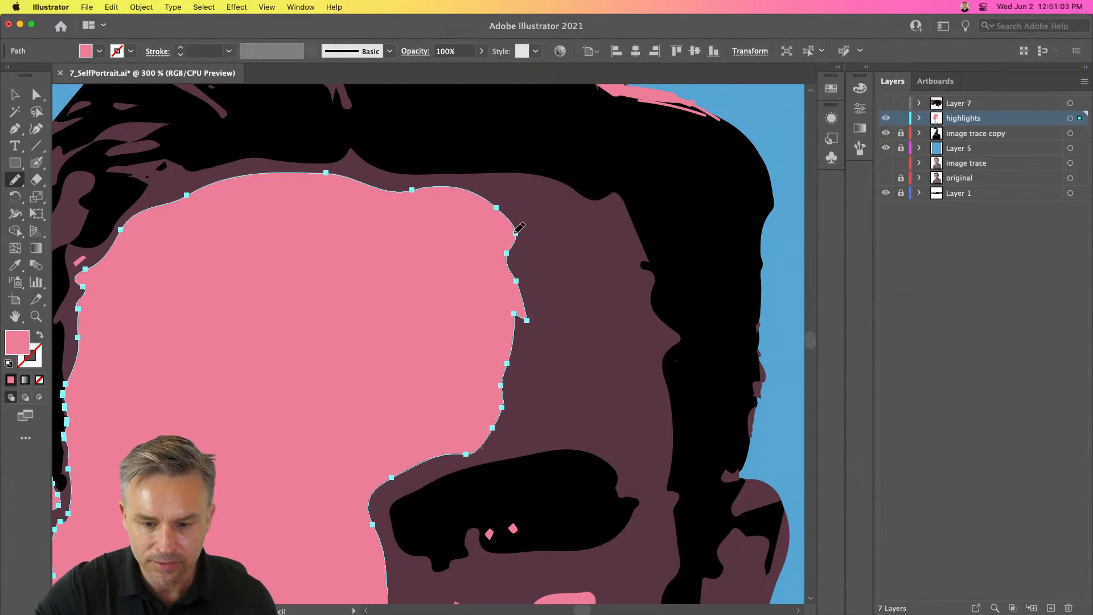
mouse_move(511, 216)
left_mouse_down()
mouse_move(523, 275)
mouse_move(507, 399)
left_mouse_up()
mouse_move(494, 199)
left_mouse_down()
mouse_move(526, 261)
mouse_move(523, 320)
mouse_move(525, 275)
mouse_move(534, 303)
mouse_move(533, 330)
mouse_move(508, 357)
left_mouse_up()
left_click_drag(525, 265, 520, 378)
mouse_move(525, 265)
left_mouse_down()
mouse_move(537, 299)
mouse_move(525, 364)
mouse_move(503, 402)
left_mouse_up()
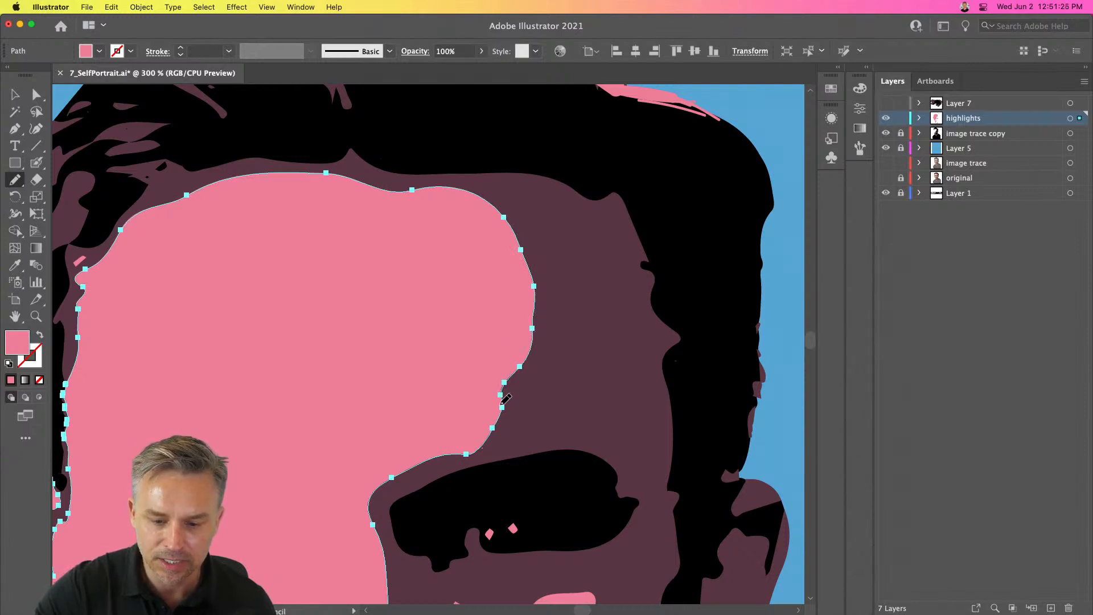
left_click_drag(525, 359, 502, 414)
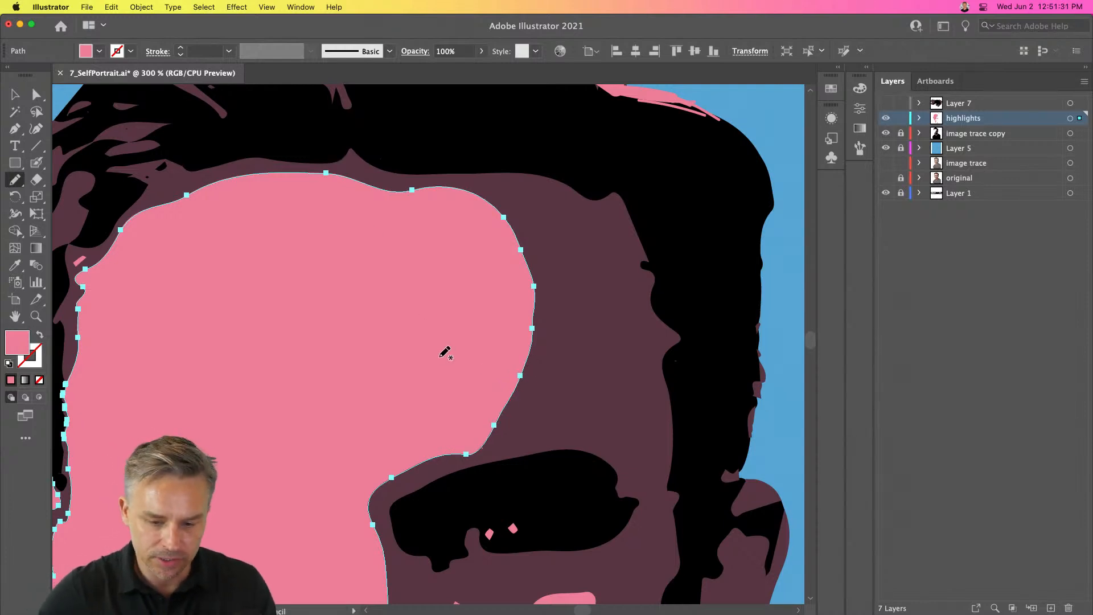
- Open the Pencil tool options and accept the current settings
scroll(446, 353, "left", 1)
double_click(9, 181)
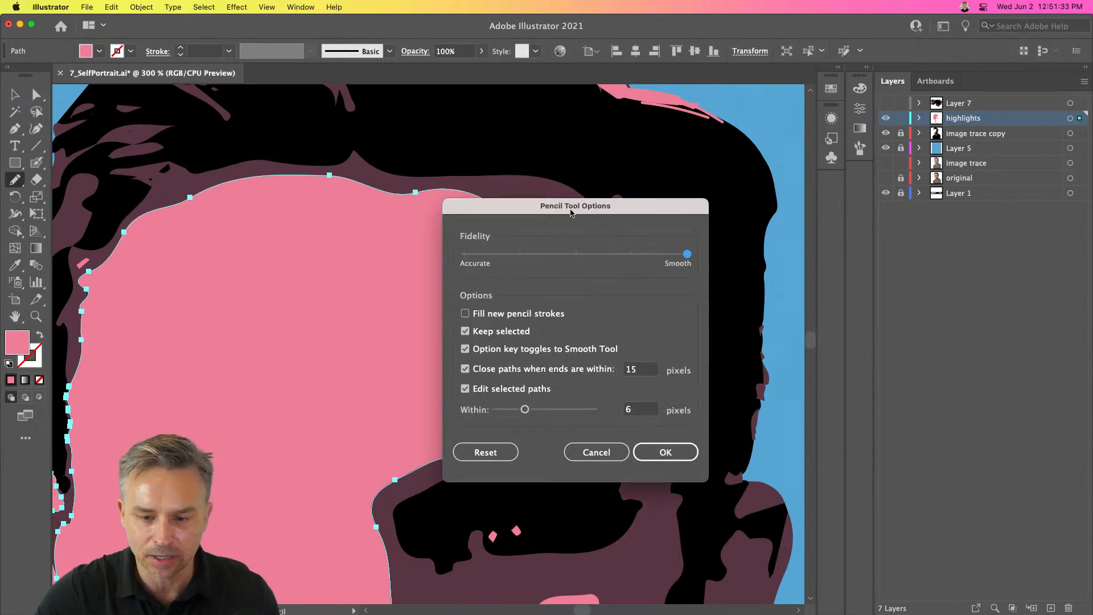
left_click_drag(572, 212, 659, 191)
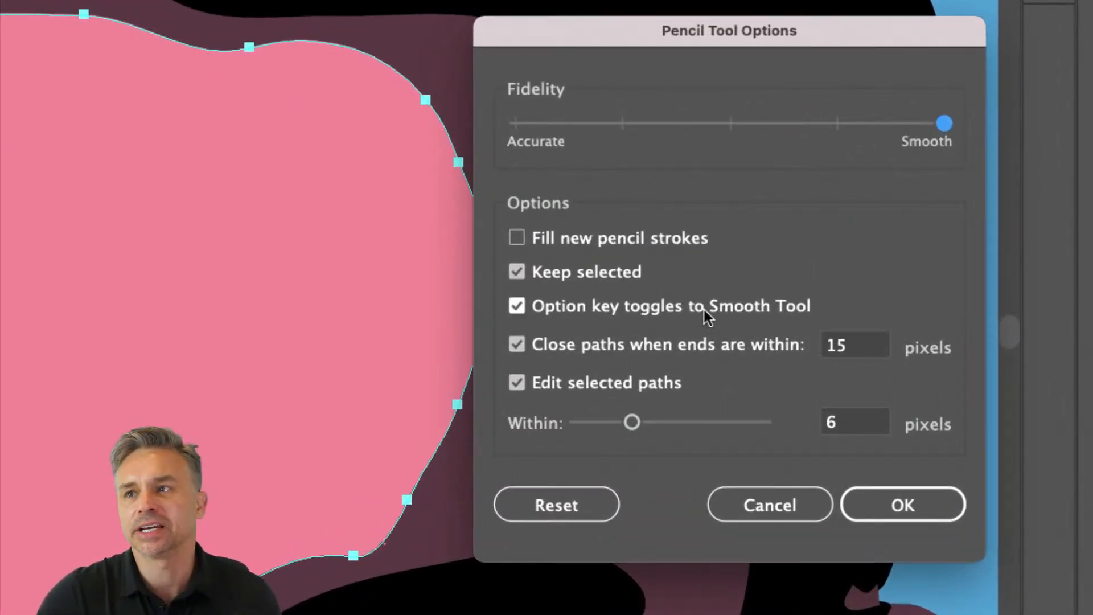
left_click(866, 501)
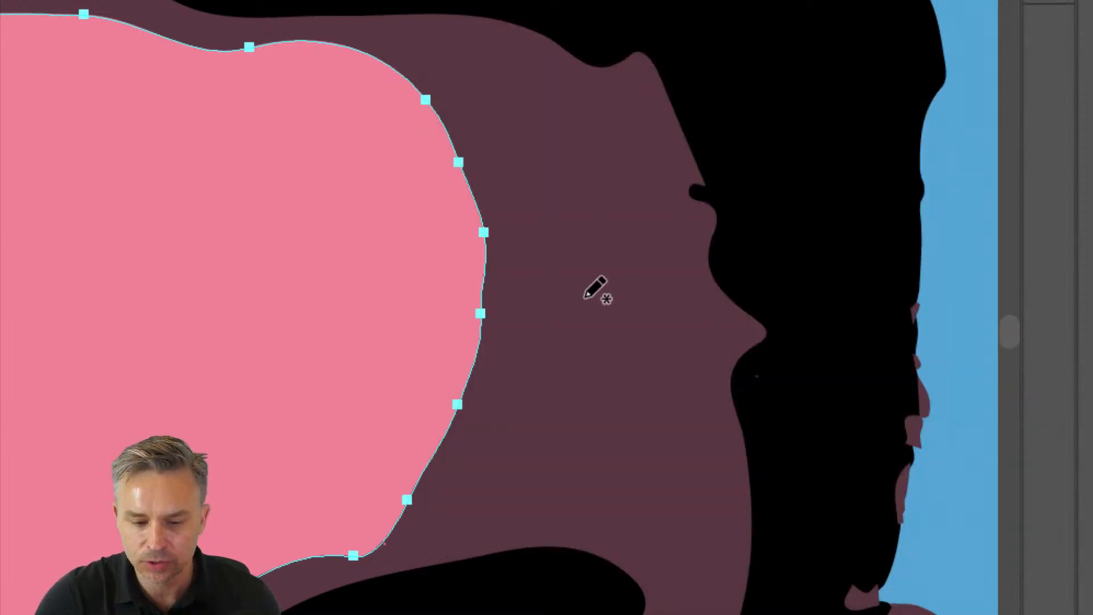
- Refine the upper right contour of the pink face shape with further Pencil strokes
mouse_move(450, 137)
left_mouse_down()
mouse_move(494, 225)
mouse_move(481, 276)
left_mouse_up()
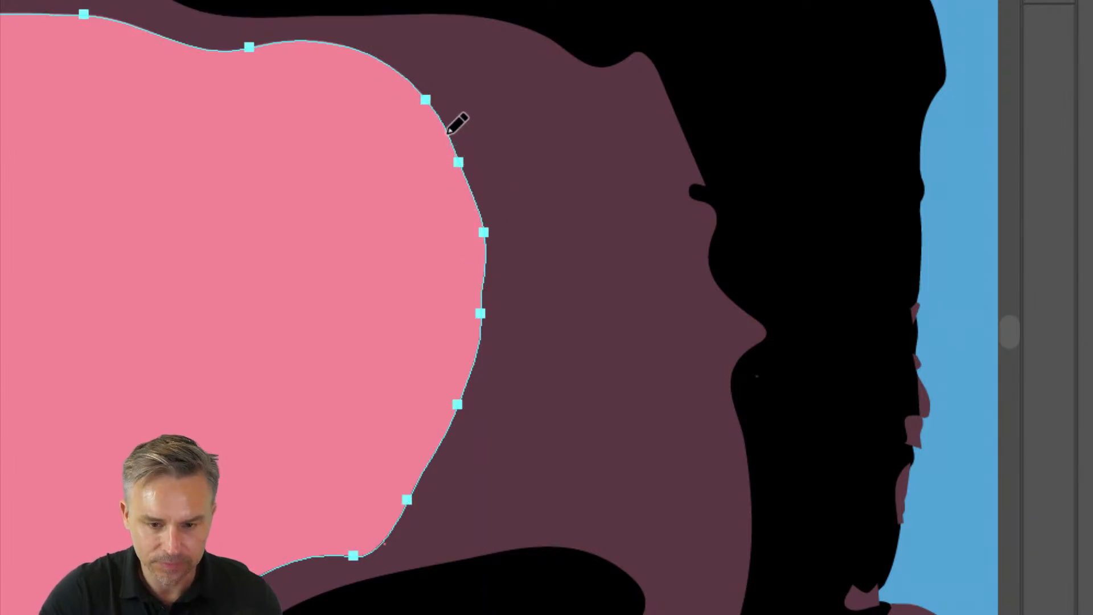
left_click_drag(465, 165, 495, 269)
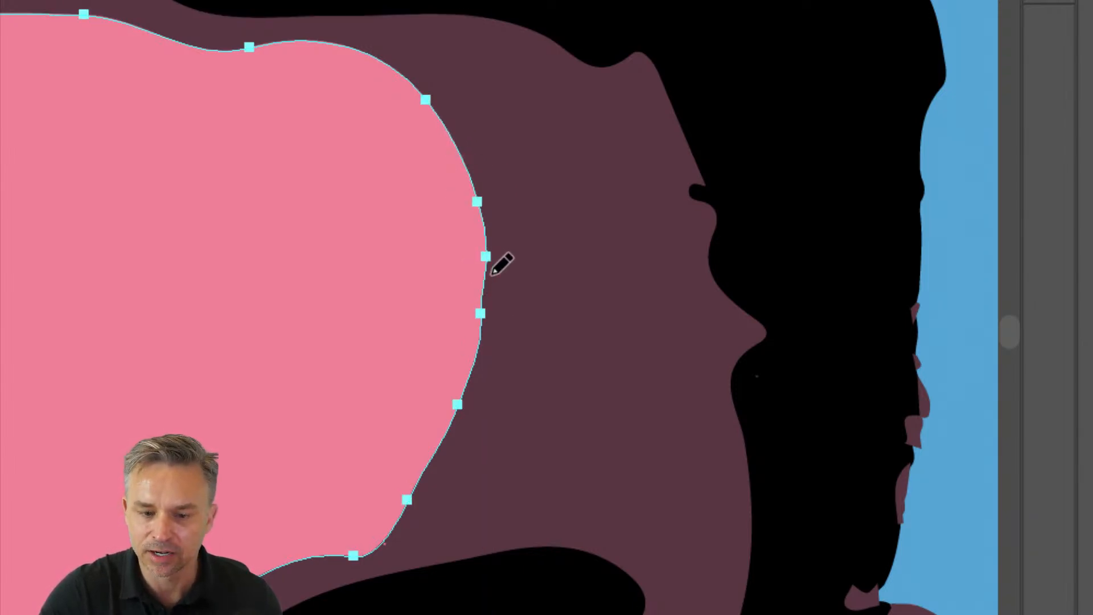
mouse_move(452, 120)
left_mouse_down()
mouse_move(478, 231)
mouse_move(478, 368)
mouse_move(459, 393)
left_mouse_up()
- Make Layer 7 visible again and deselect the artwork
key("v")
key("ctrl+minus")
key("ctrl+minus")
key("ctrl+minus")
key("ctrl+minus")
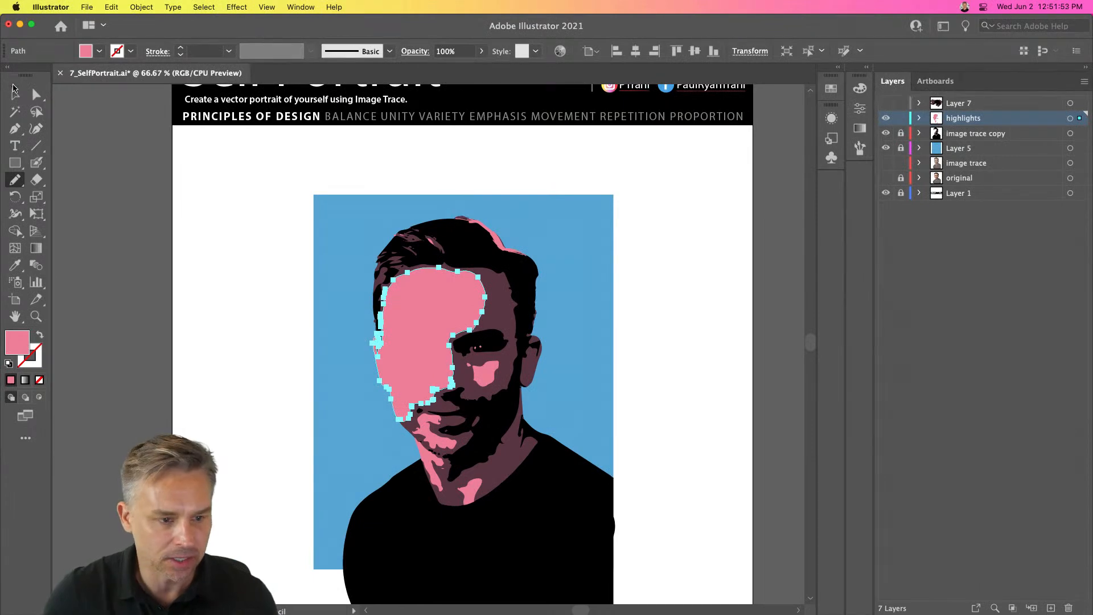
key("v")
left_click(886, 103)
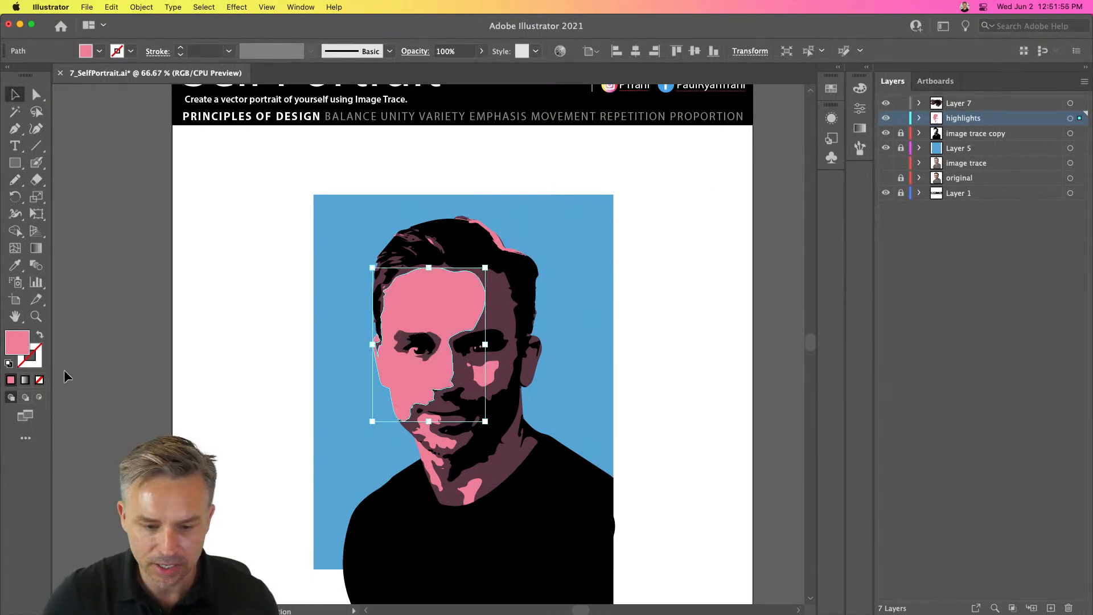
left_click(185, 340)
- Select the pink cheek shape below the right eye
key("ctrl+plus")
key("ctrl+plus")
key("ctrl+plus")
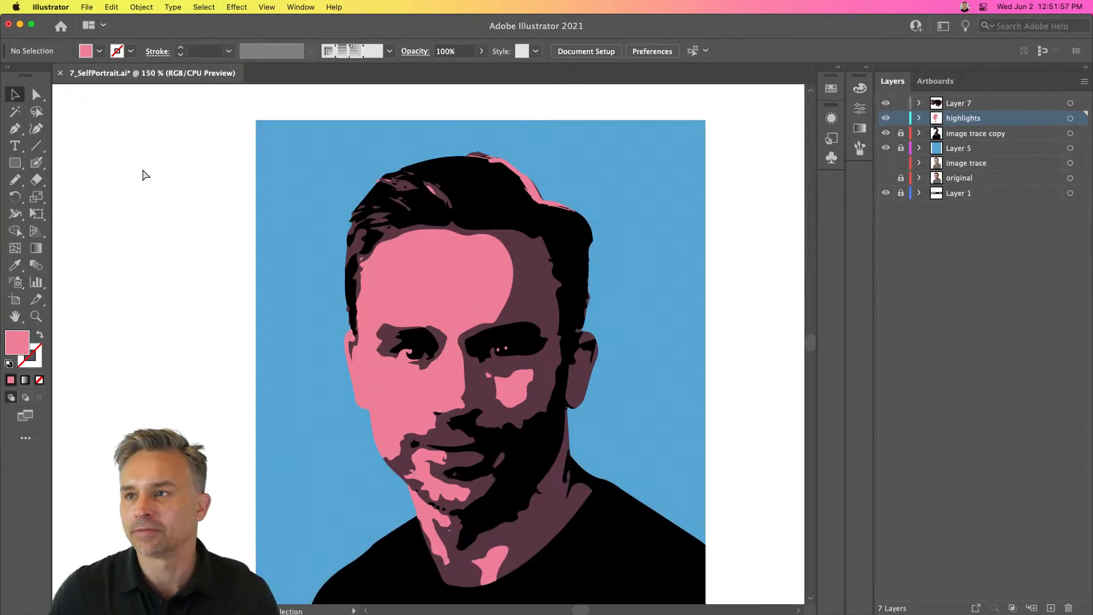
scroll(141, 171, "down", 3)
scroll(142, 170, "right", 1)
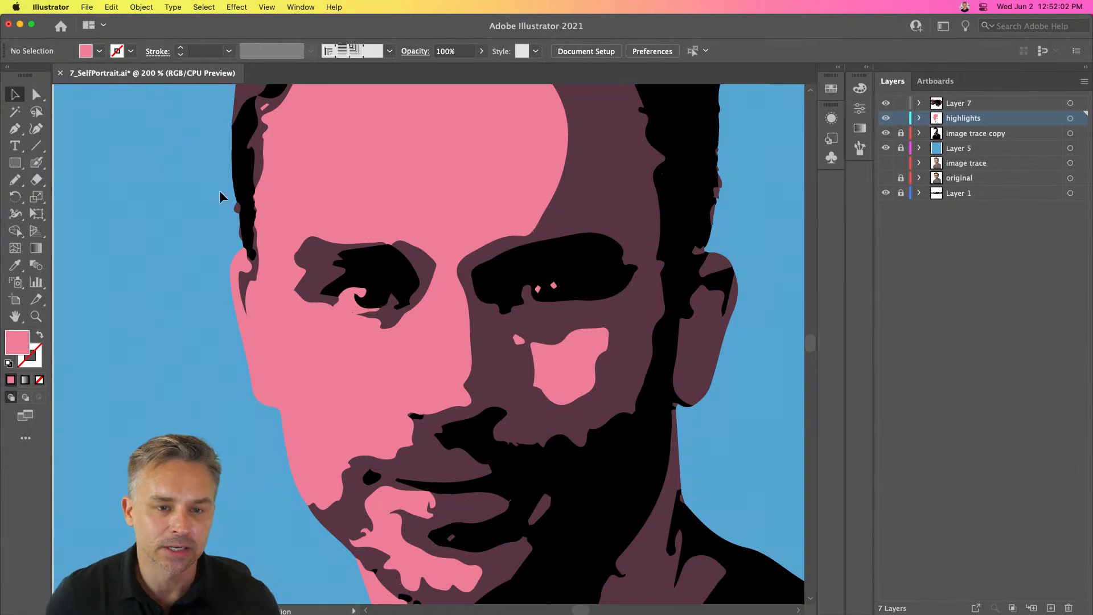
scroll(476, 256, "up", 2)
scroll(477, 256, "right", 1)
left_click(534, 422)
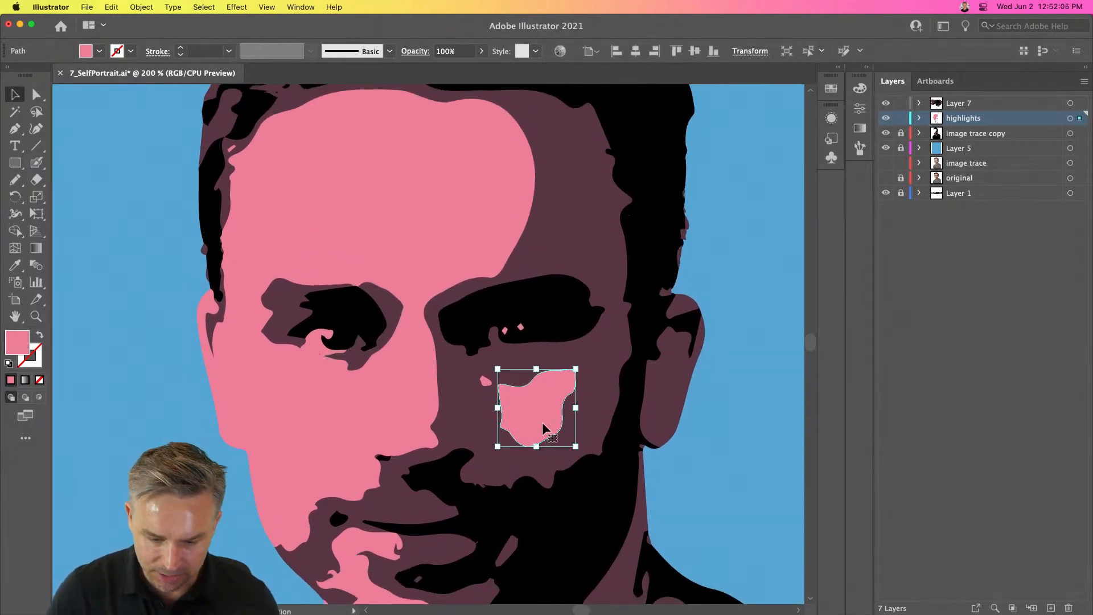
- Reshape the cheek shape's right edge with the Pencil tool
left_click(15, 181)
mouse_move(576, 370)
left_mouse_down()
mouse_move(559, 434)
mouse_move(521, 443)
left_mouse_up()
mouse_move(551, 384)
left_mouse_down()
mouse_move(515, 385)
mouse_move(556, 382)
left_mouse_up()
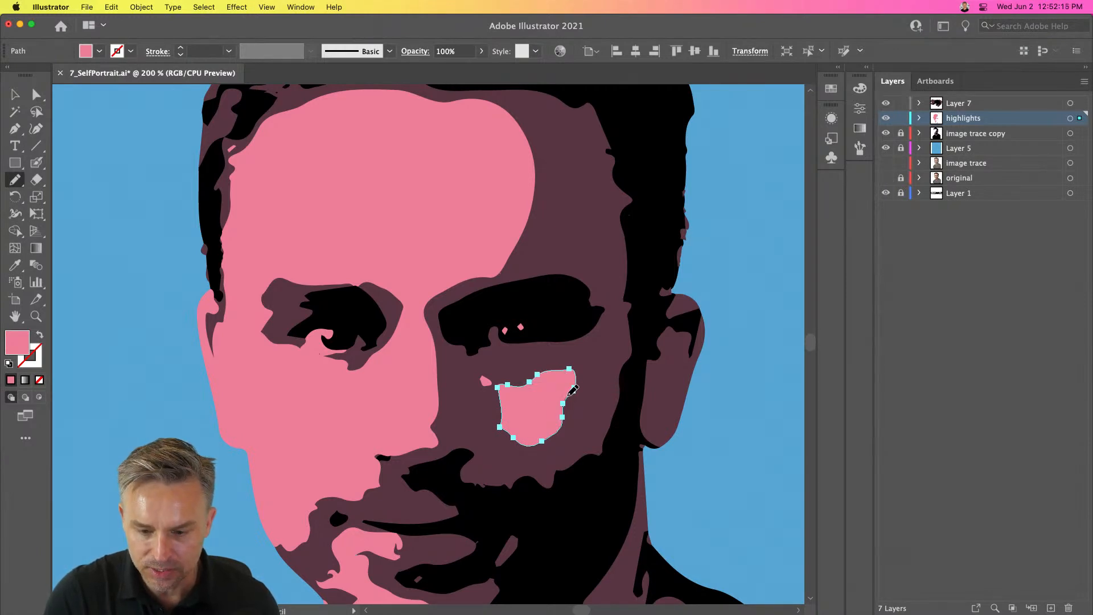
left_click_drag(563, 425, 549, 436)
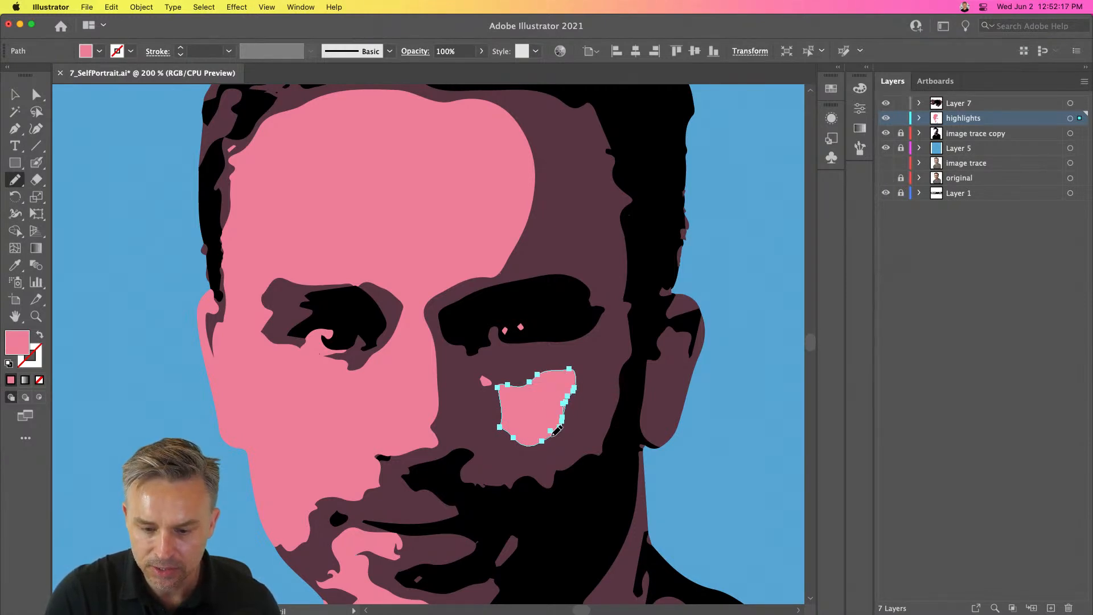
- Redraw the cheek shape's right edge more smoothly with the Pencil tool, undoing one stroke
key("super")
key("super+equal")
key("super+equal")
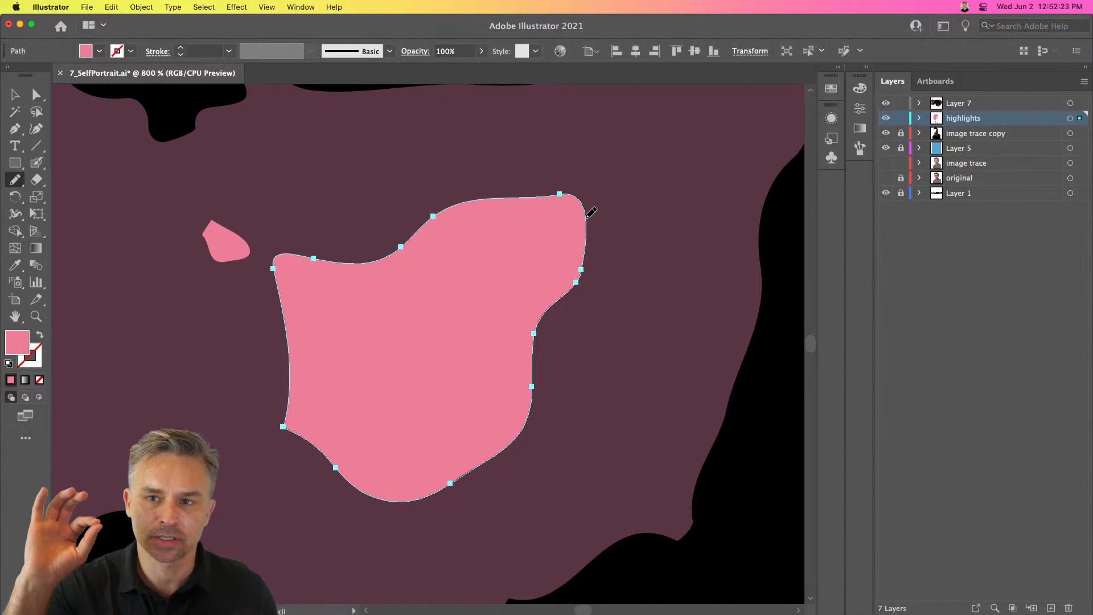
mouse_move(586, 236)
left_mouse_down()
mouse_move(570, 322)
mouse_move(524, 418)
left_mouse_up()
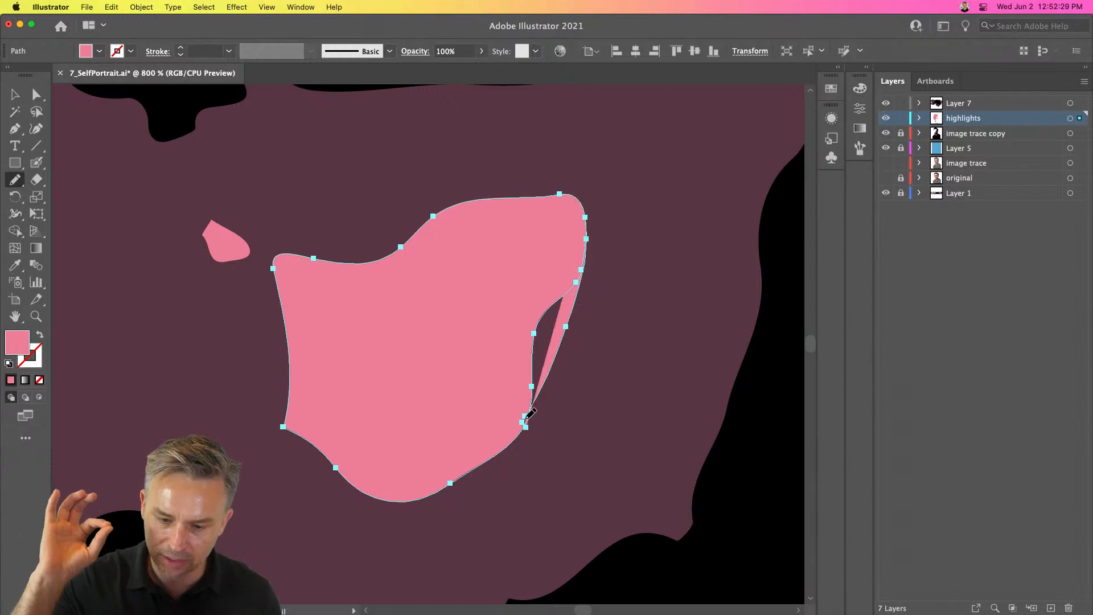
key("super+z")
mouse_move(590, 215)
left_mouse_down()
mouse_move(564, 363)
mouse_move(519, 428)
mouse_move(454, 479)
left_mouse_up()
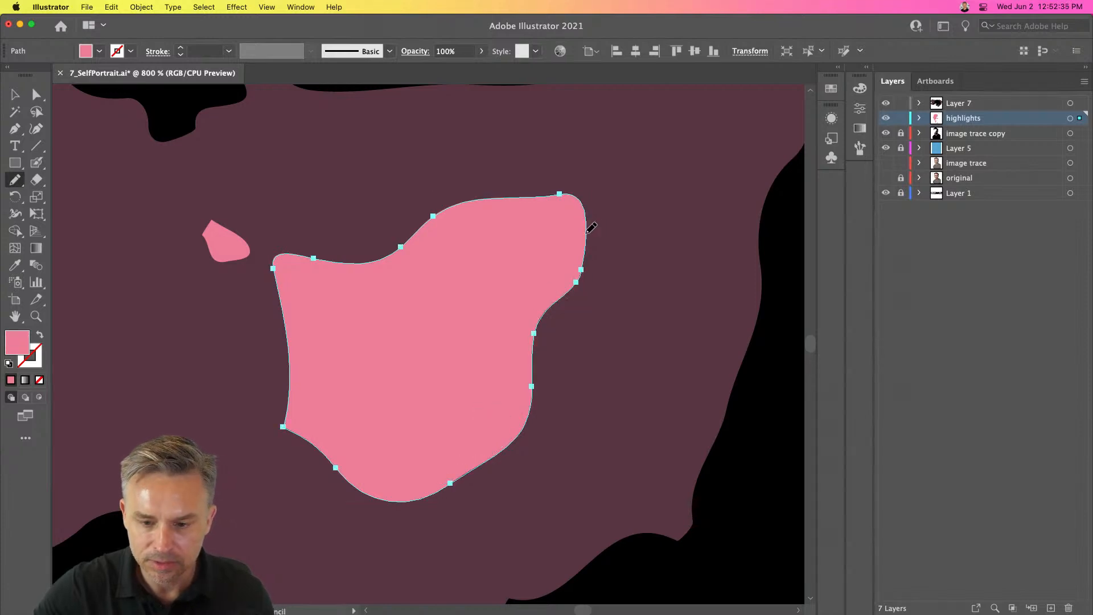
mouse_move(587, 234)
left_mouse_down()
mouse_move(571, 317)
mouse_move(538, 380)
left_mouse_up()
left_click_drag(563, 337, 531, 401)
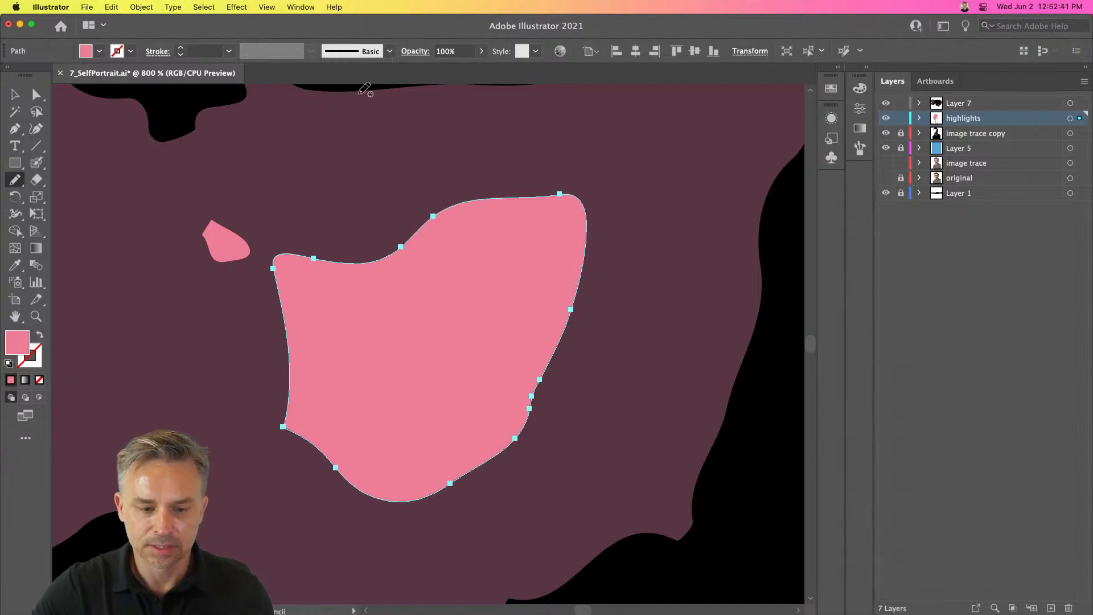
- Switch to the Selection tool and deselect the cheek shape
key("super+minus")
key("super+minus")
key("super+minus")
key("super+minus")
key("super+minus")
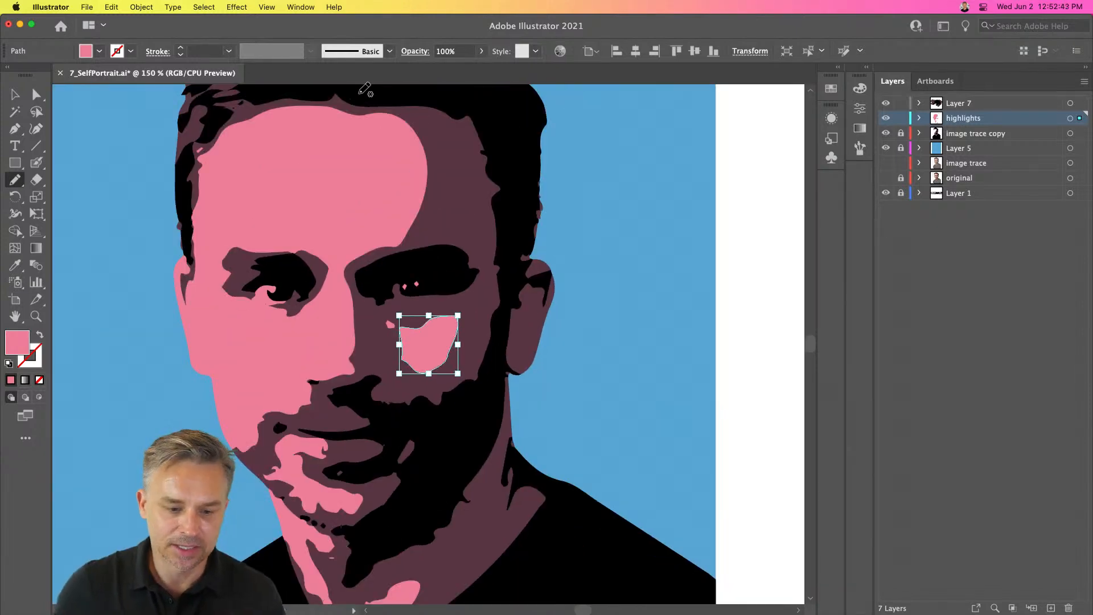
left_click(13, 95)
key("super+minus")
key("super+minus")
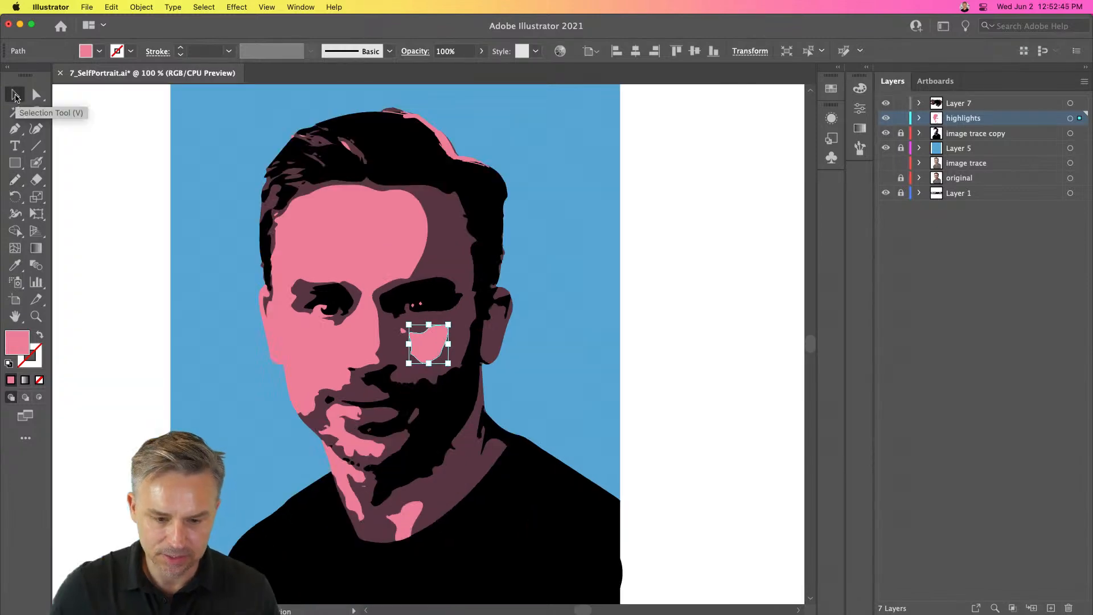
left_click(221, 320)
scroll(224, 283, "down", 2)
scroll(224, 283, "left", 2)
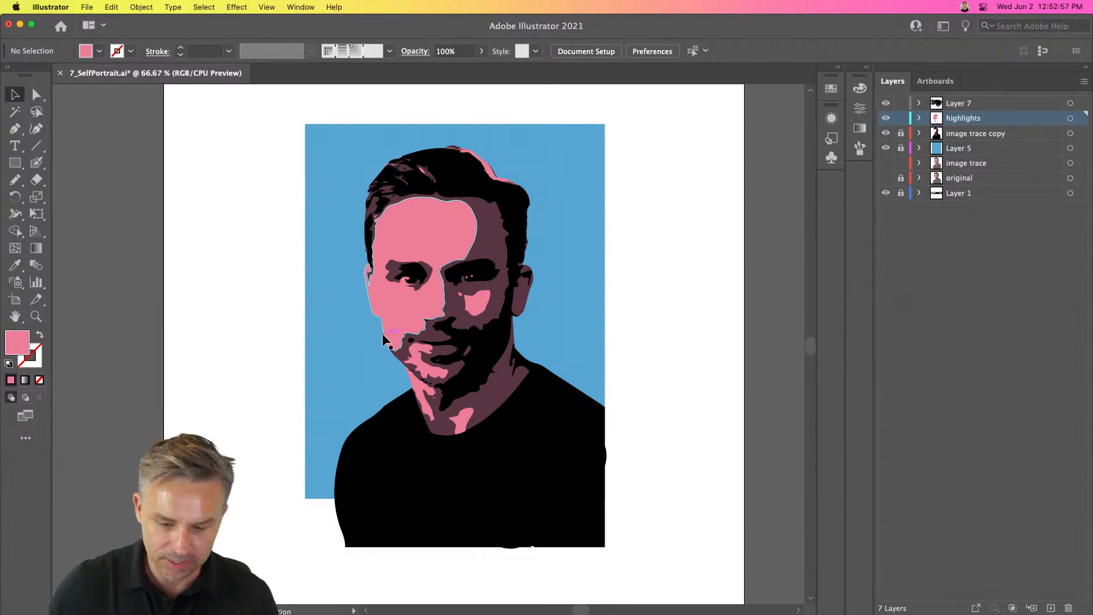
scroll(383, 340, "up", 1)
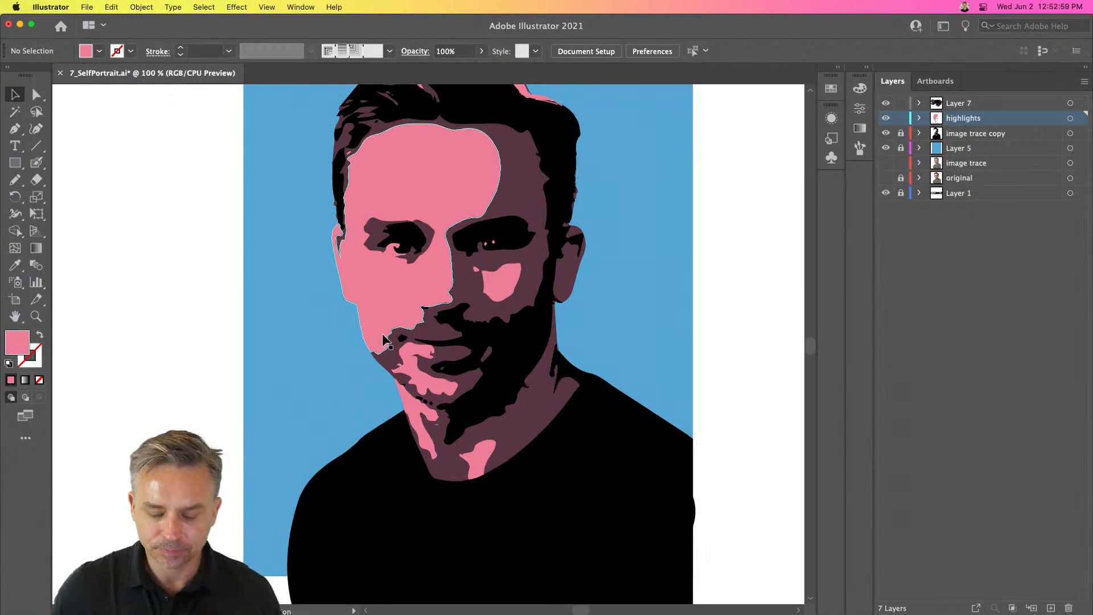
scroll(532, 305, "up", 6)
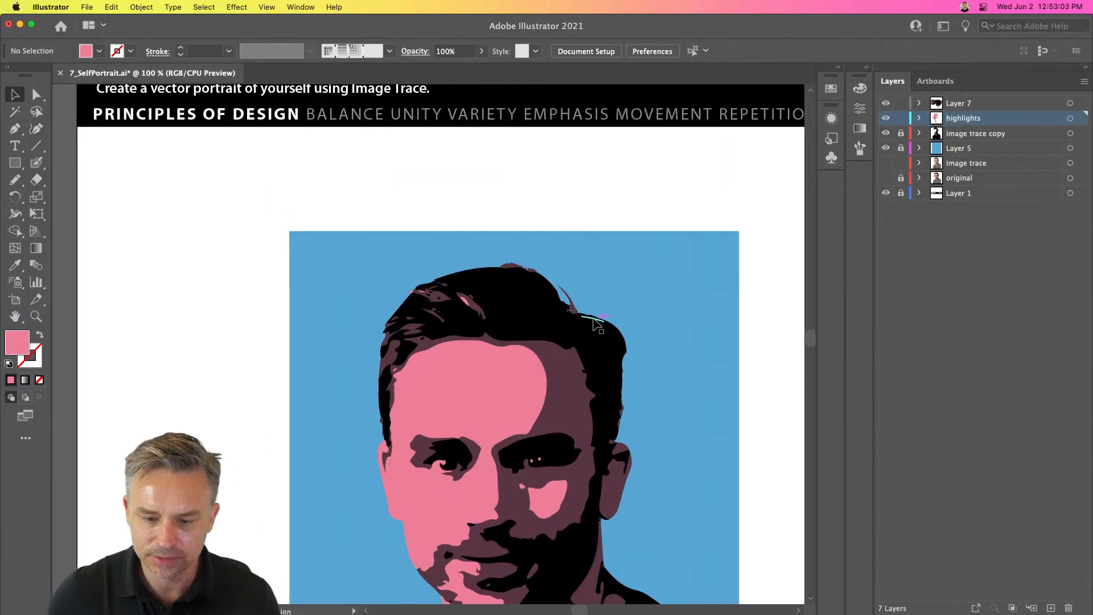
left_click_drag(260, 435, 225, 249)
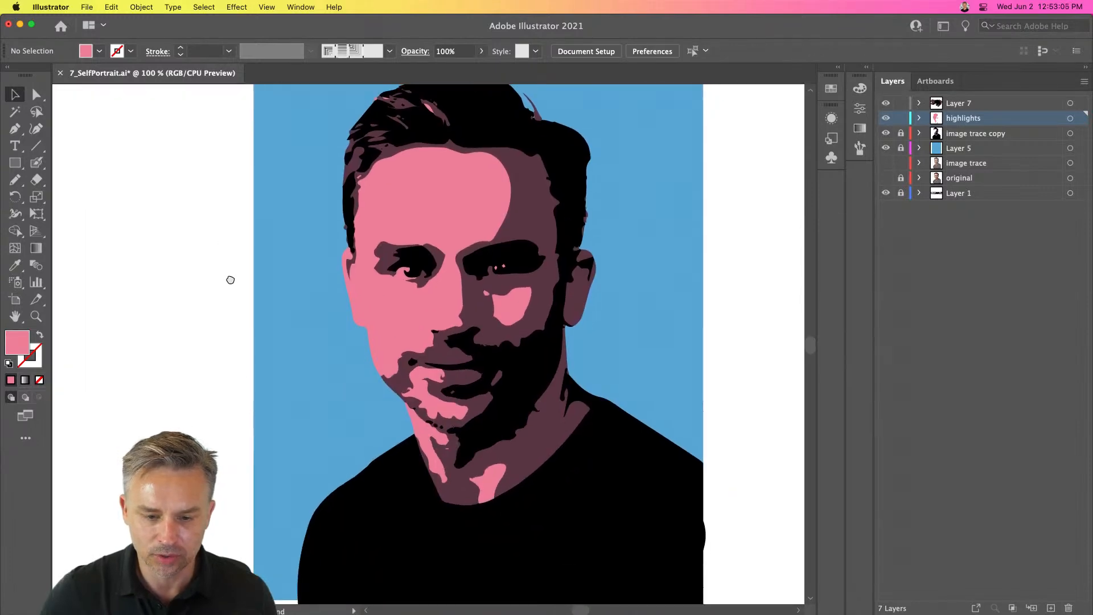
- Select all paths on the image trace copy layer and smooth the edges of the pink chin highlight shape with the Smooth tool
key("super+minus")
key("super+minus")
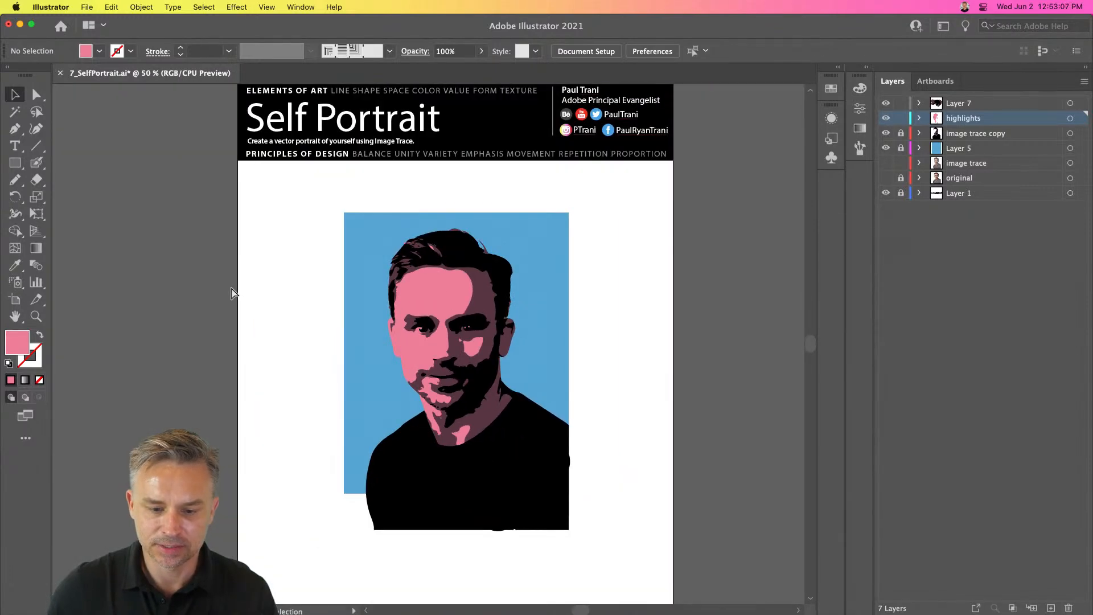
key("super+plus")
key("super+plus")
key("super+plus")
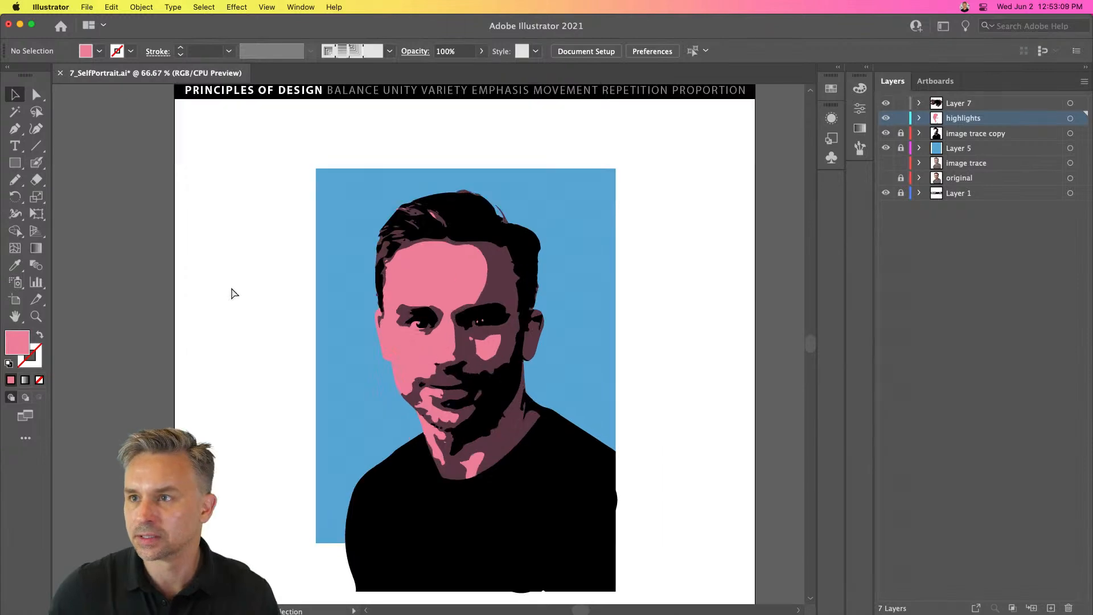
left_click_drag(247, 377, 261, 136)
left_click(472, 182)
left_click(901, 133)
key("super+a")
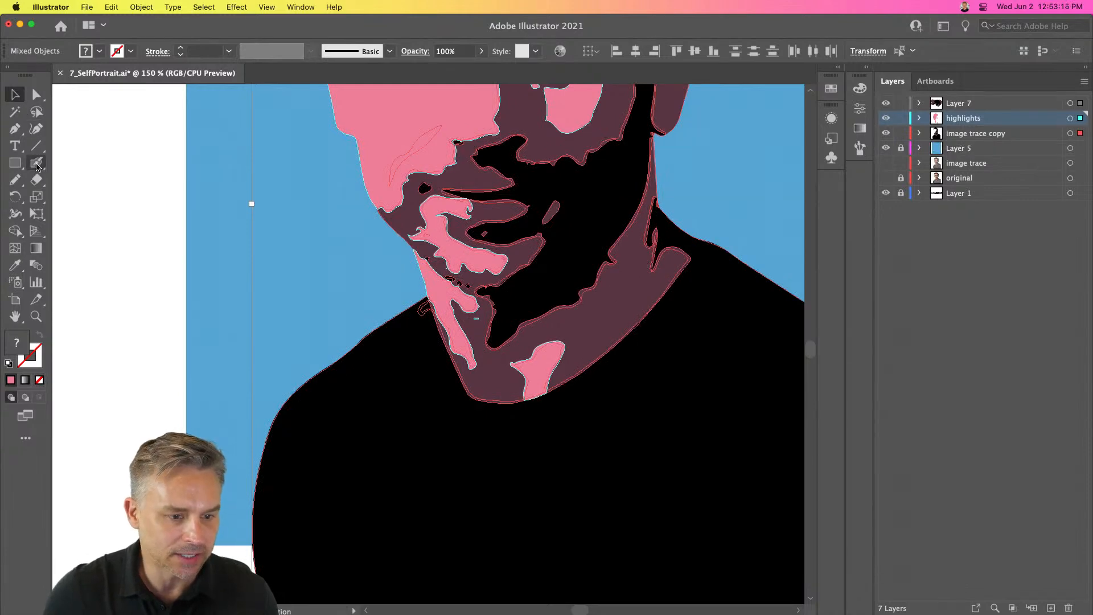
left_click(15, 180)
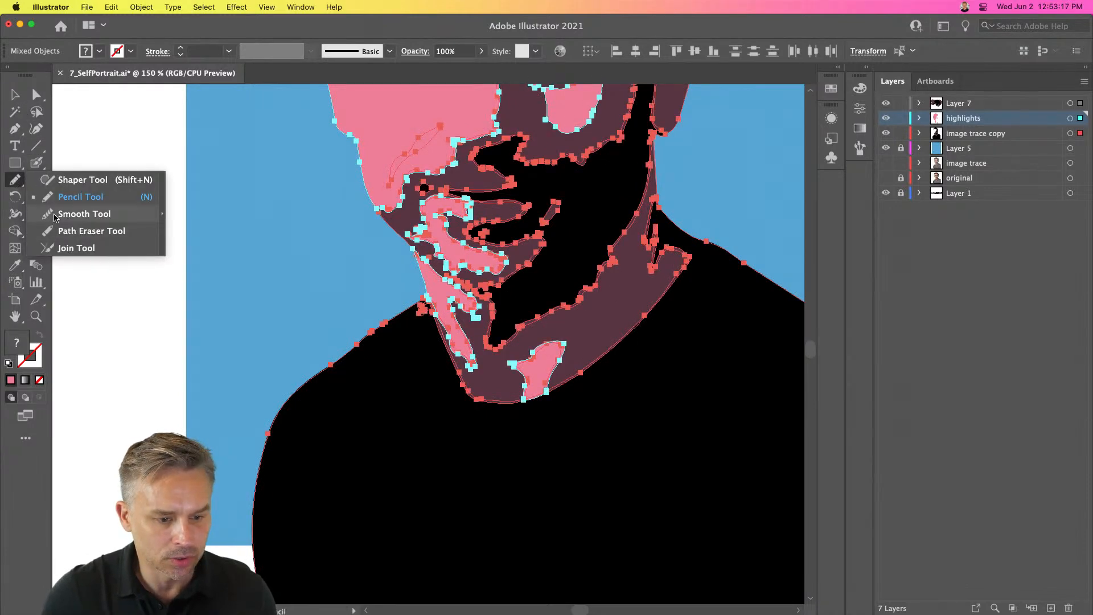
left_click(54, 217)
key("super+equal")
key("super+equal")
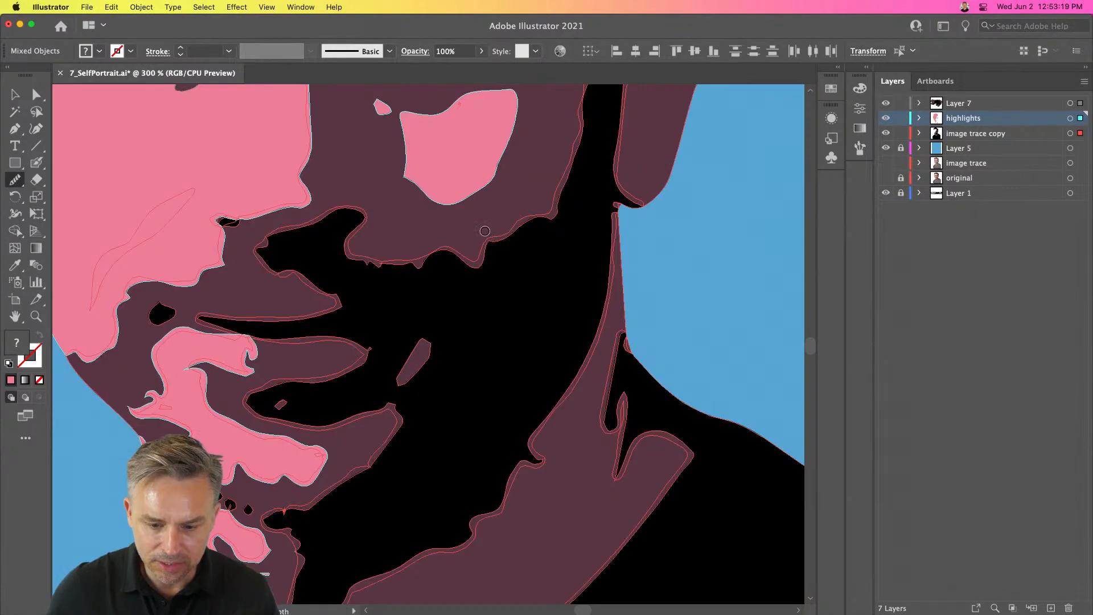
left_click_drag(340, 433, 471, 186)
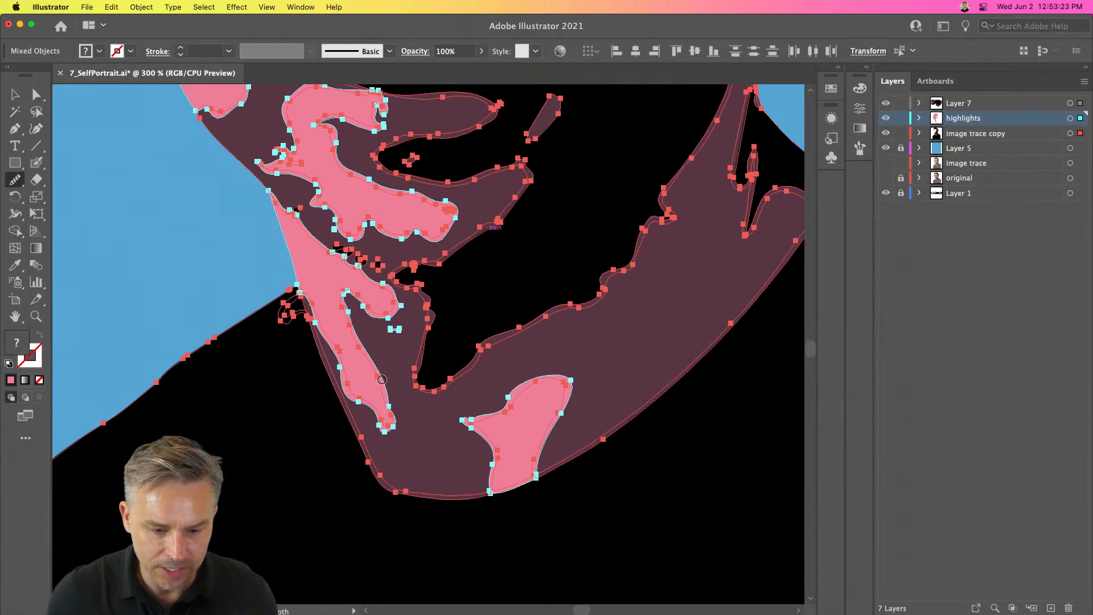
left_click(378, 430, "super")
left_click_drag(385, 428, 380, 381)
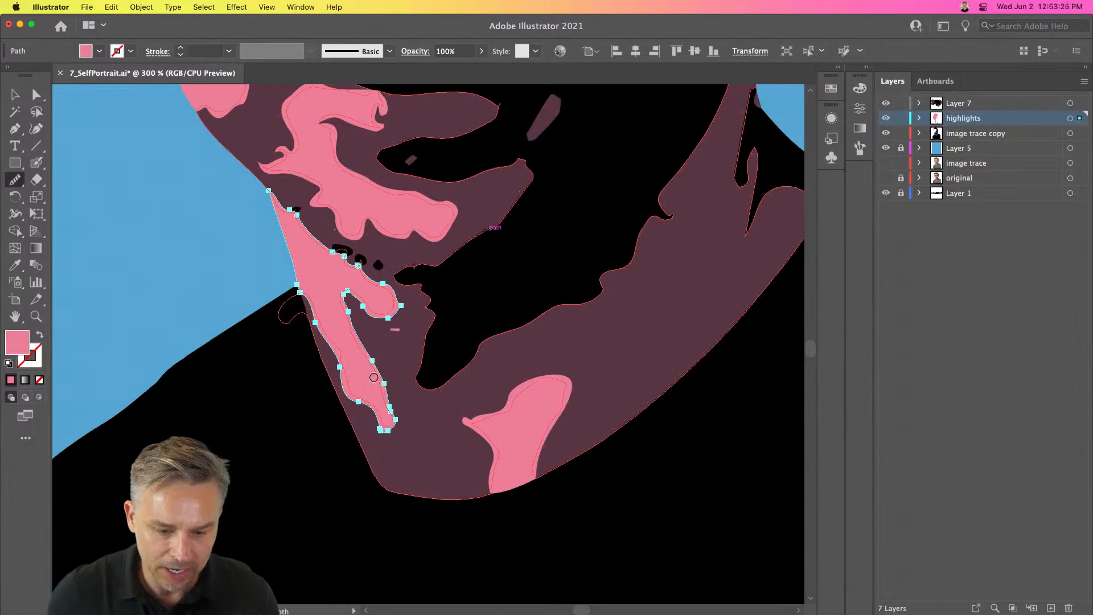
left_click_drag(377, 318, 387, 318)
mouse_move(359, 267)
left_mouse_down()
mouse_move(379, 280)
mouse_move(382, 310)
mouse_move(371, 312)
left_mouse_up()
mouse_move(329, 246)
left_mouse_down()
mouse_move(367, 273)
mouse_move(361, 360)
left_mouse_up()
- Smooth the small pink shape on the chin and reshape its left tip with the Pencil tool
key("super+a")
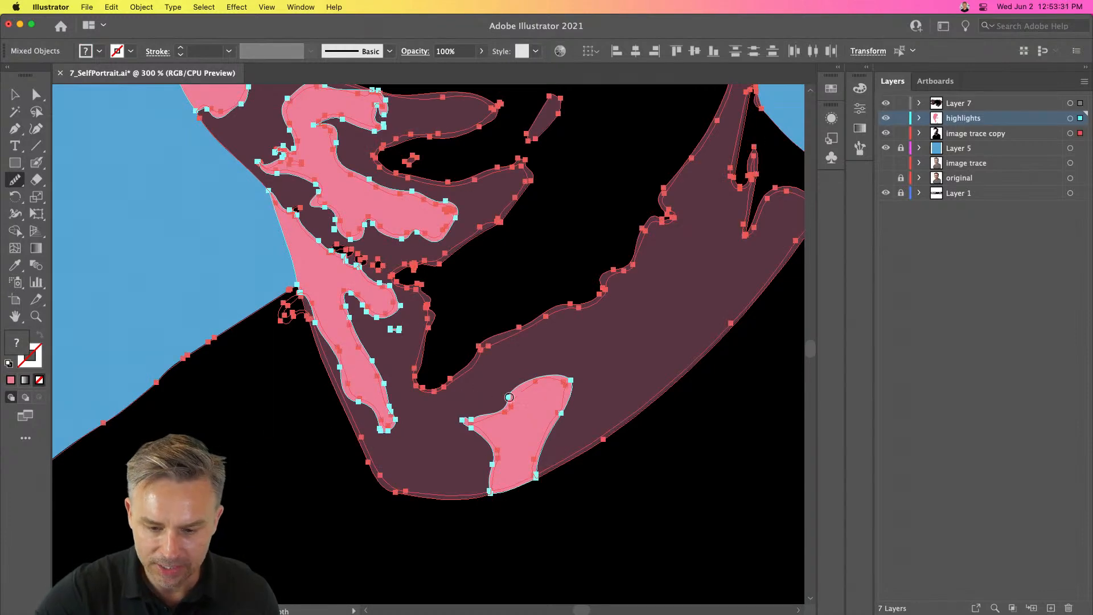
left_click(479, 426, "super")
mouse_move(467, 423)
left_mouse_down()
mouse_move(495, 408)
mouse_move(451, 423)
mouse_move(500, 413)
mouse_move(456, 431)
mouse_move(490, 412)
mouse_move(479, 433)
left_mouse_up()
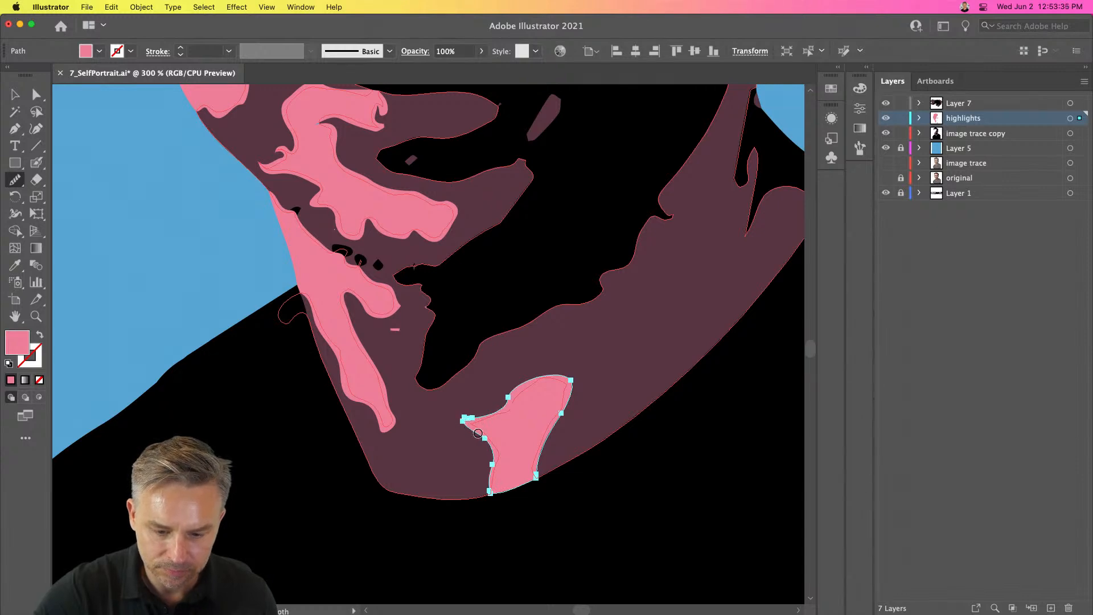
left_click(15, 180)
left_click(70, 197)
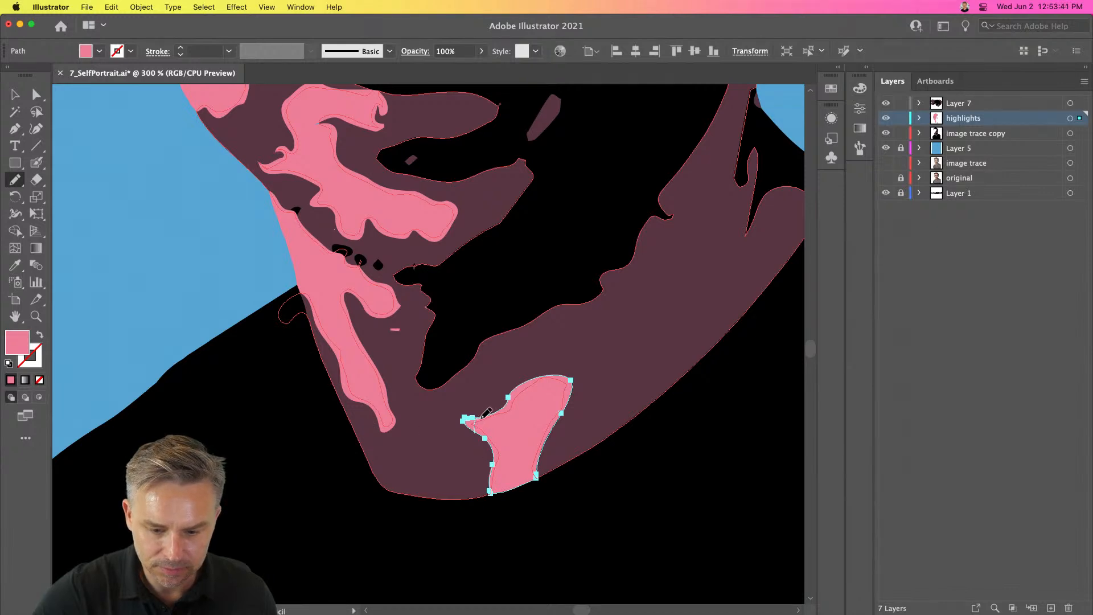
left_click_drag(495, 409, 474, 423)
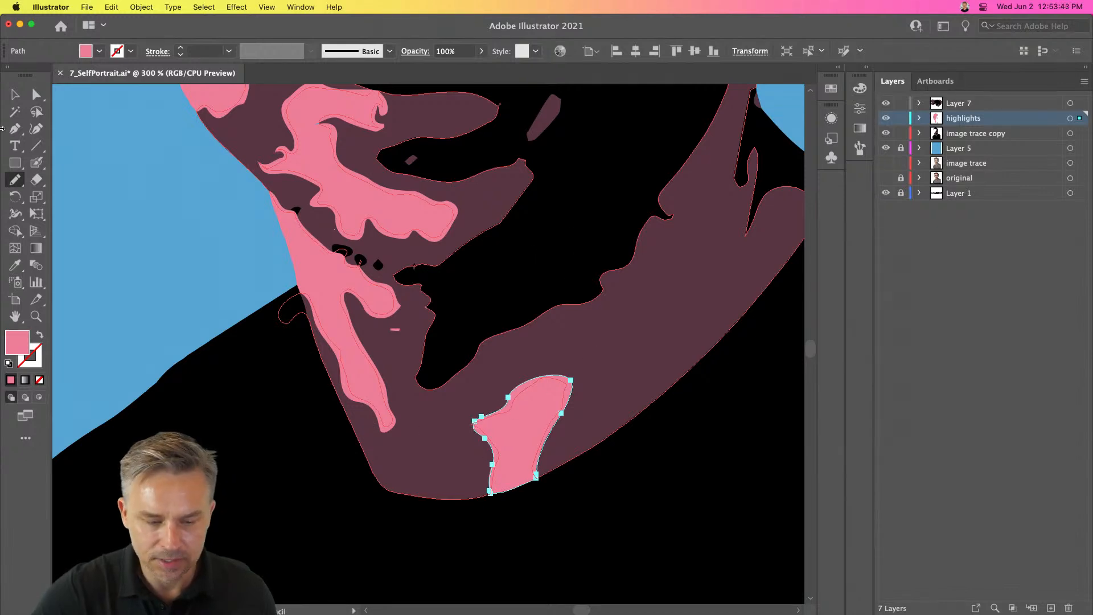
- Smooth the jawline edge of the dark shadow shape with the Smooth tool and deselect
mouse_move(433, 145)
left_mouse_down()
mouse_move(442, 415)
mouse_move(393, 274)
mouse_move(445, 239)
left_mouse_up()
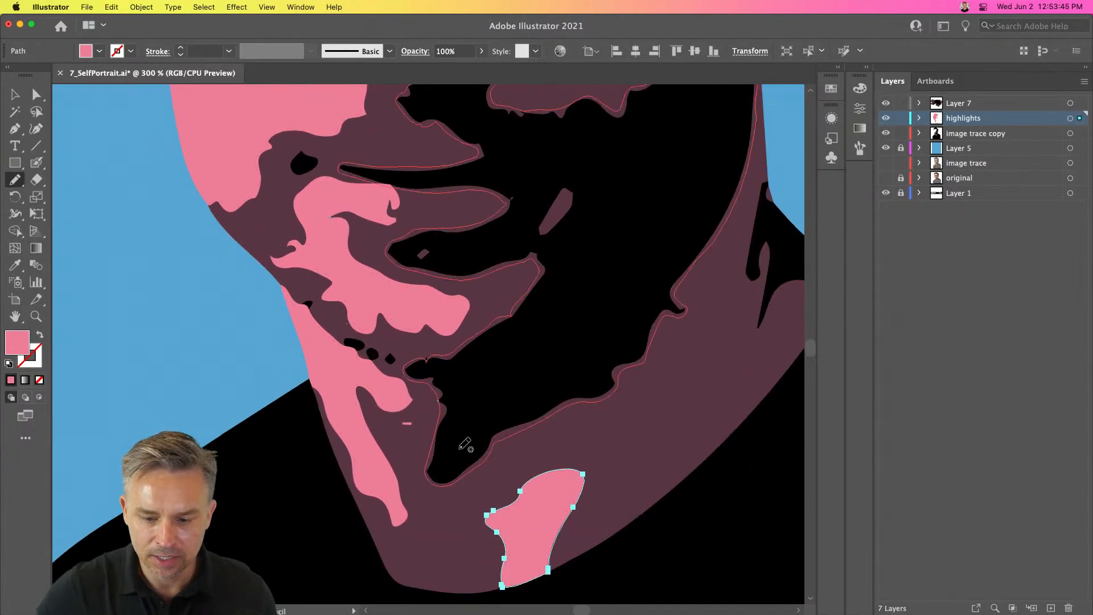
key("super+a")
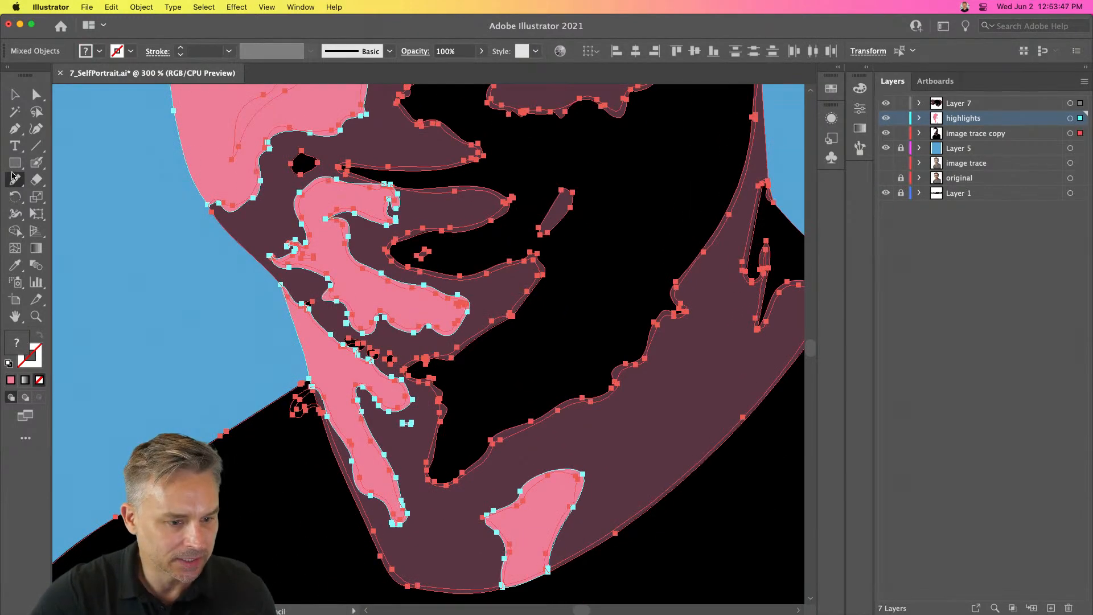
left_click_drag(15, 180, 64, 214)
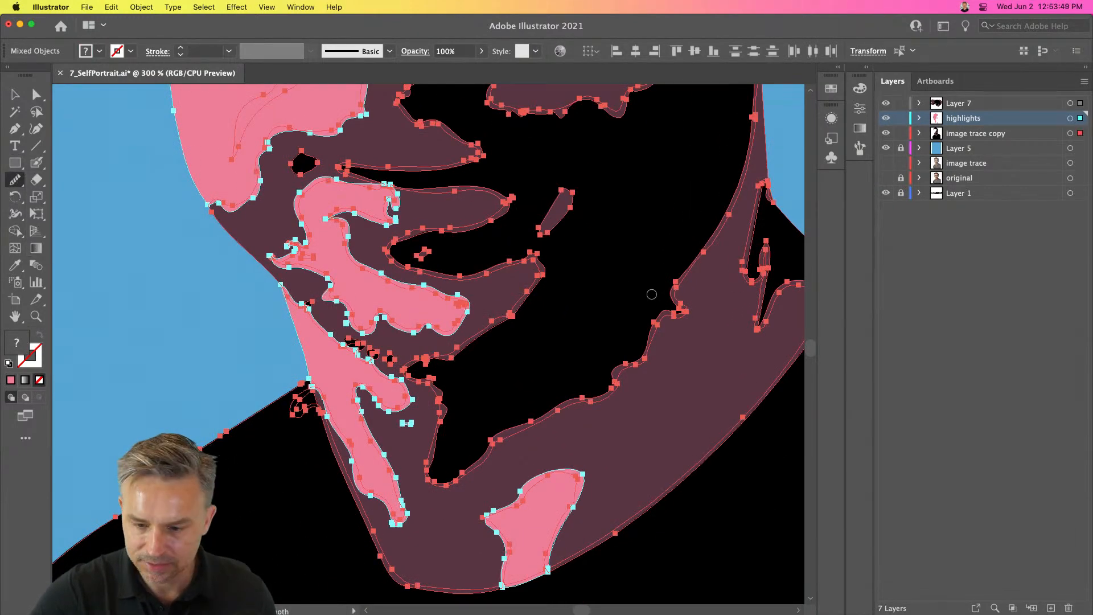
left_click_drag(642, 354, 607, 377)
mouse_move(687, 276)
left_mouse_down()
mouse_move(640, 345)
mouse_move(595, 378)
left_mouse_up()
left_click_drag(677, 300, 581, 414)
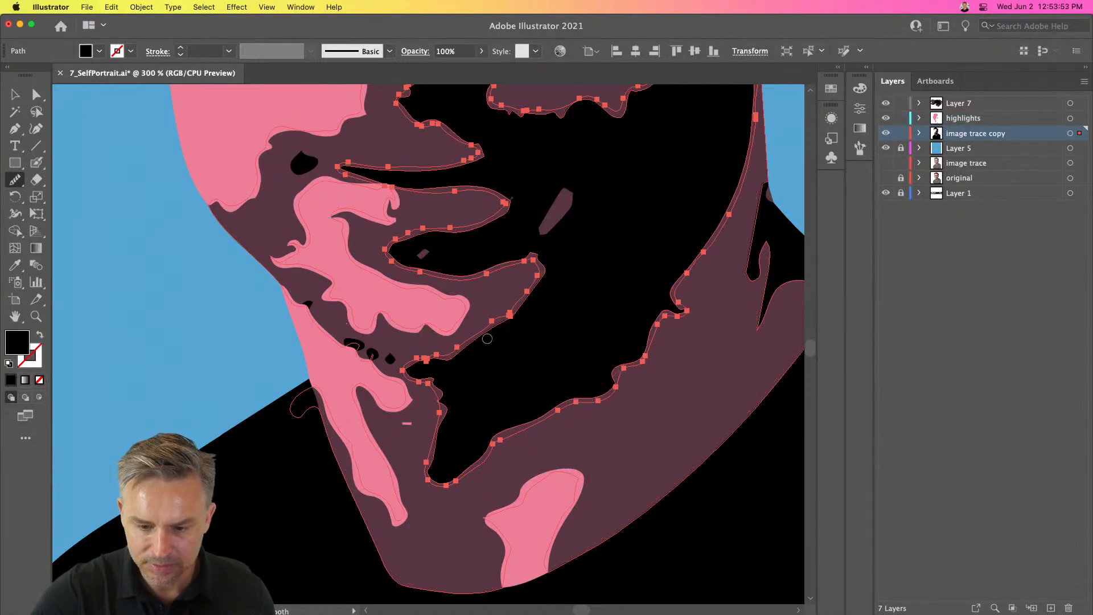
left_click(14, 96)
key("super+minus")
left_click(147, 240)
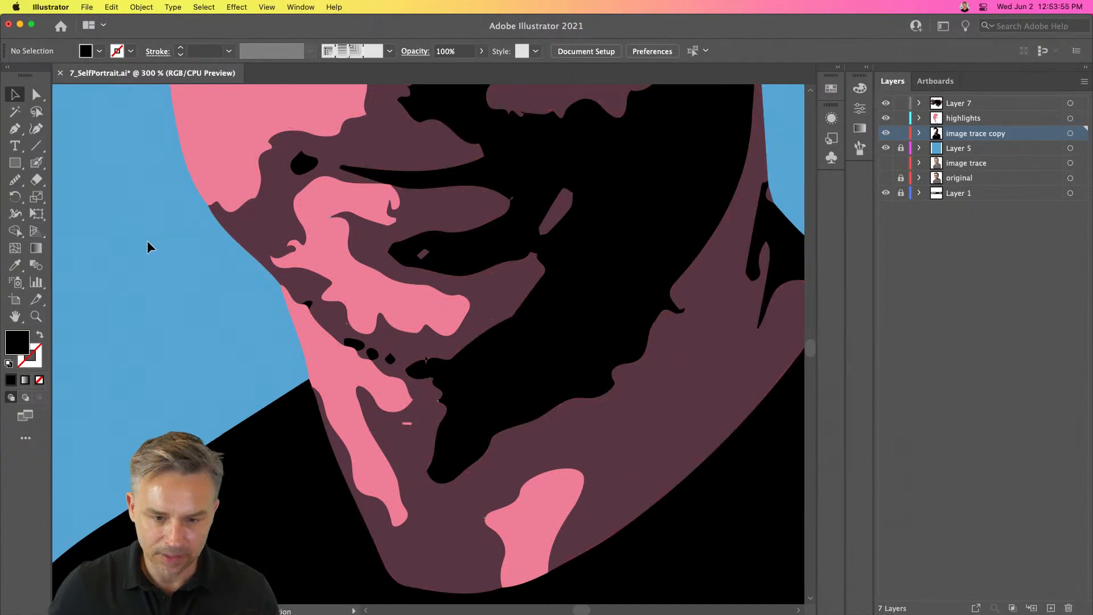
- Move the blue background rectangle from Layer 5 into the image trace copy layer, pasting it in front
key("super+minus")
key("super+minus")
key("super+minus")
mouse_move(246, 217)
left_mouse_down()
mouse_move(248, 232)
mouse_move(246, 220)
left_mouse_up()
left_click(435, 491)
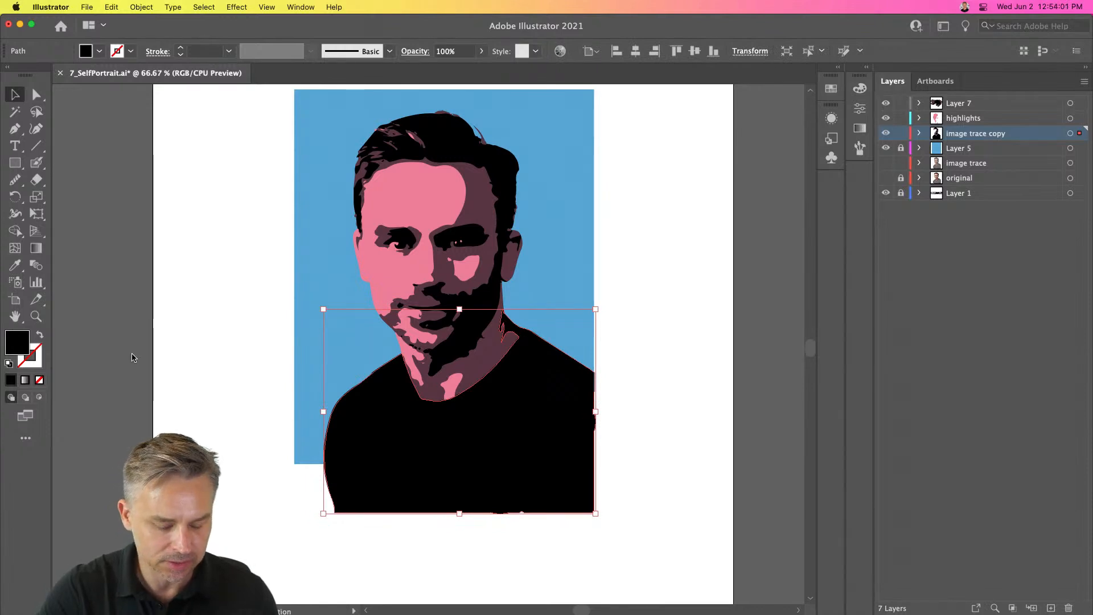
left_click(10, 165)
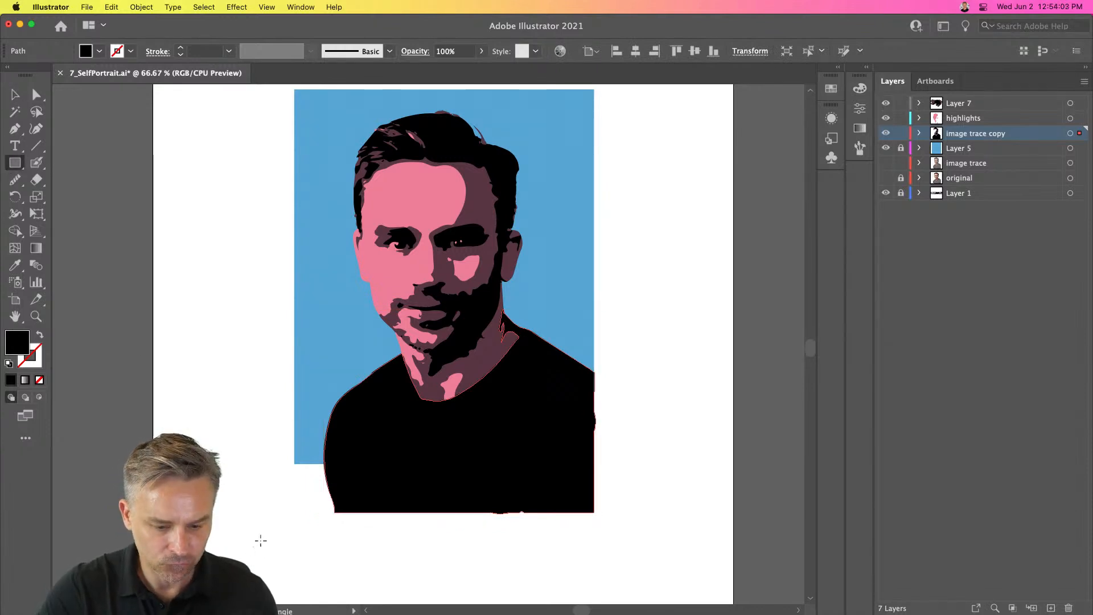
left_click(13, 98)
left_click(987, 151)
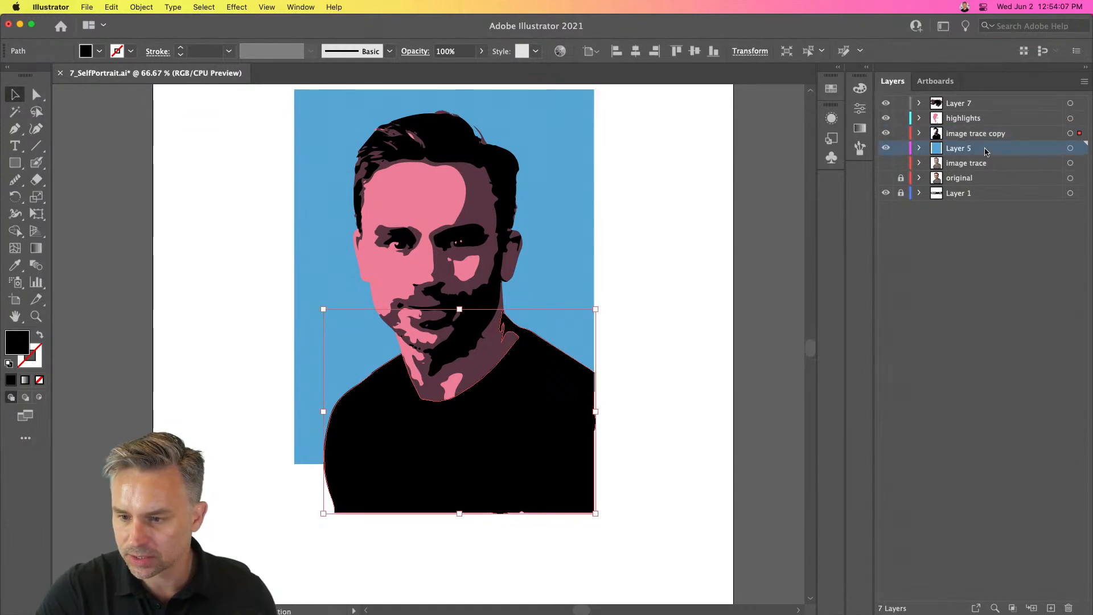
left_click(327, 264)
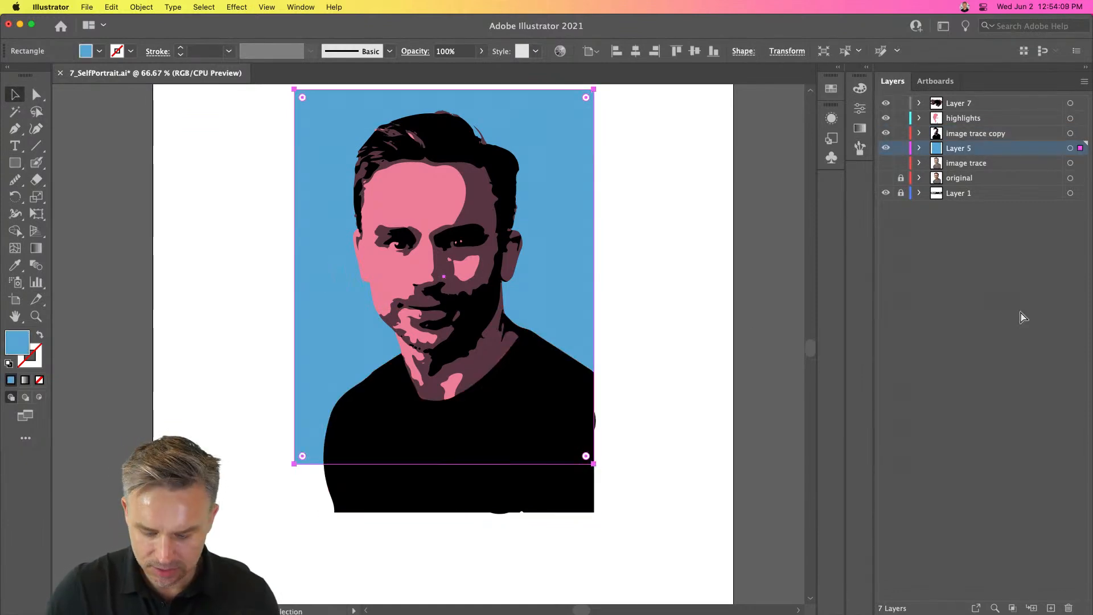
left_click(1003, 137)
key("super+x")
key("super+f")
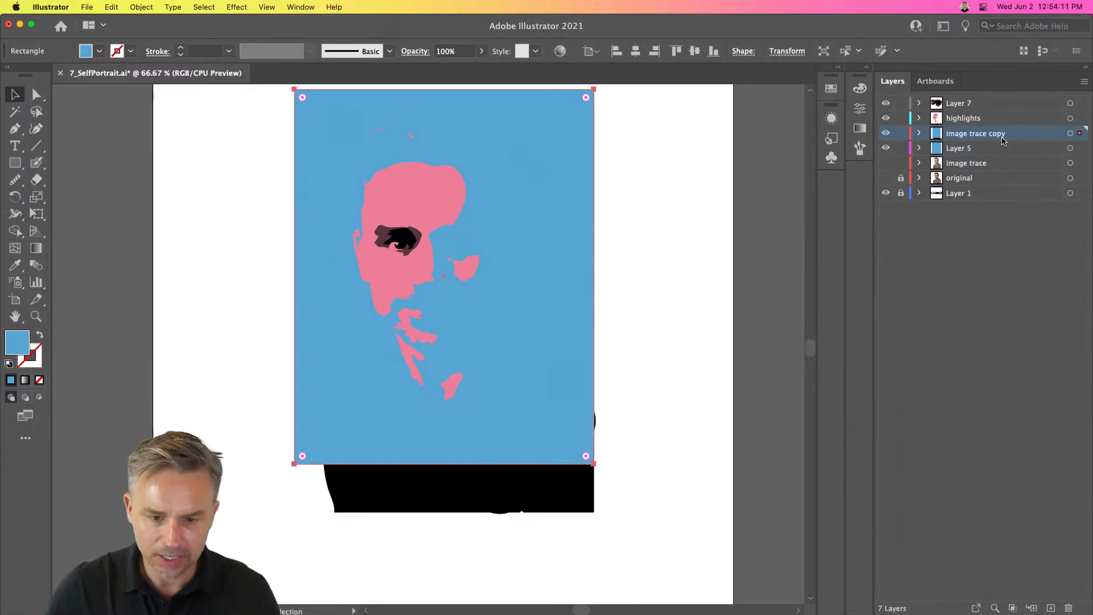
- Select the shirt together with the blue rectangle and make a clipping mask to trim the artwork
left_click(373, 494, "shift")
right_click(366, 488)
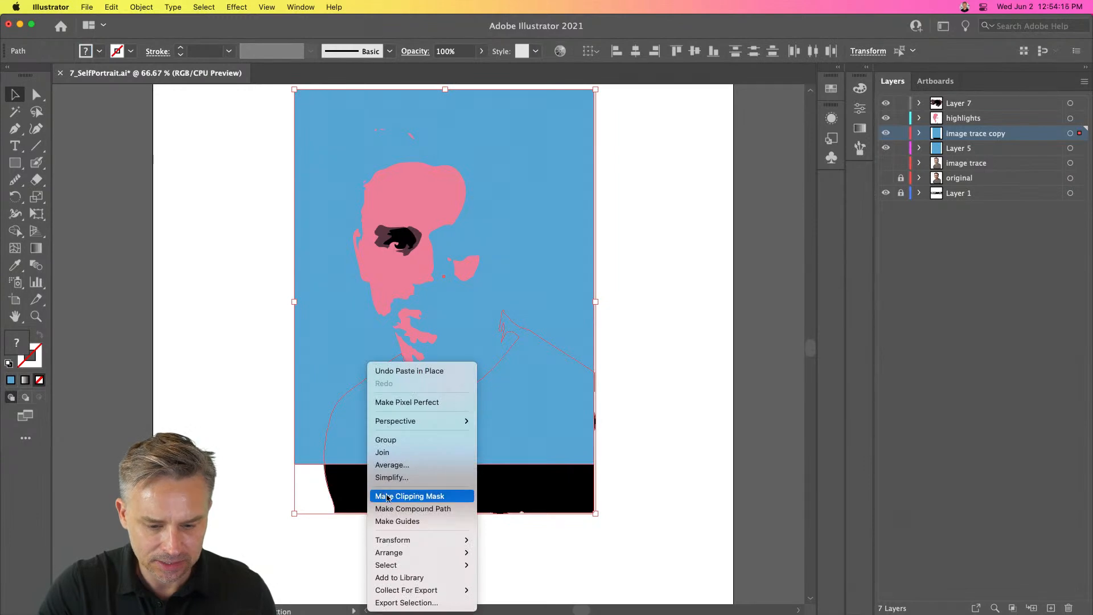
left_click(390, 498)
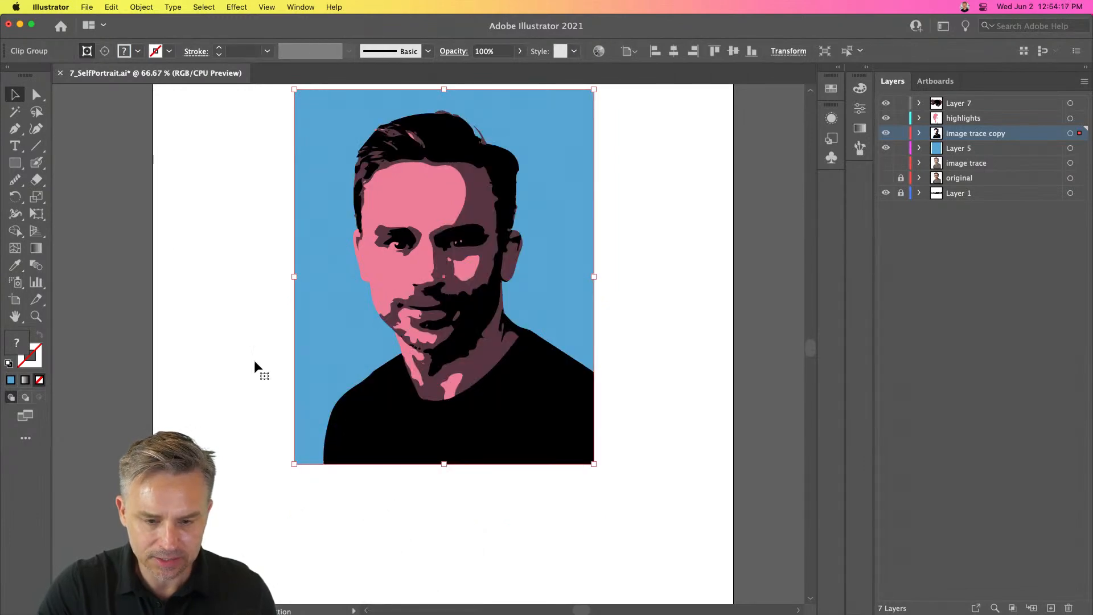
left_click(229, 241)
key("super+minus")
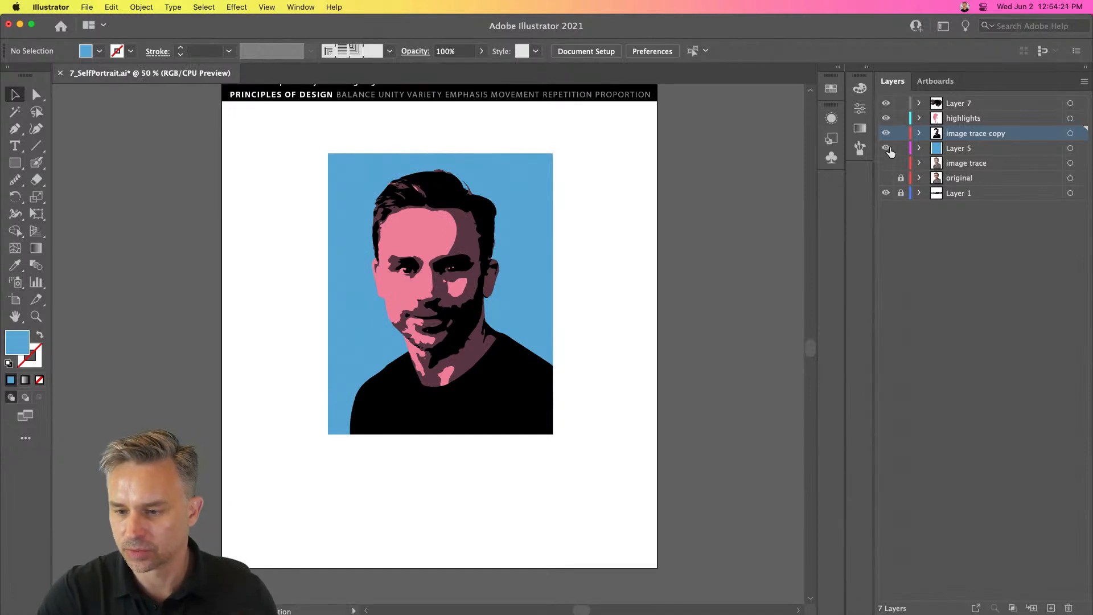
- Select all the artwork and scale it up from its corner to fill the artboard
left_click_drag(285, 140, 619, 538)
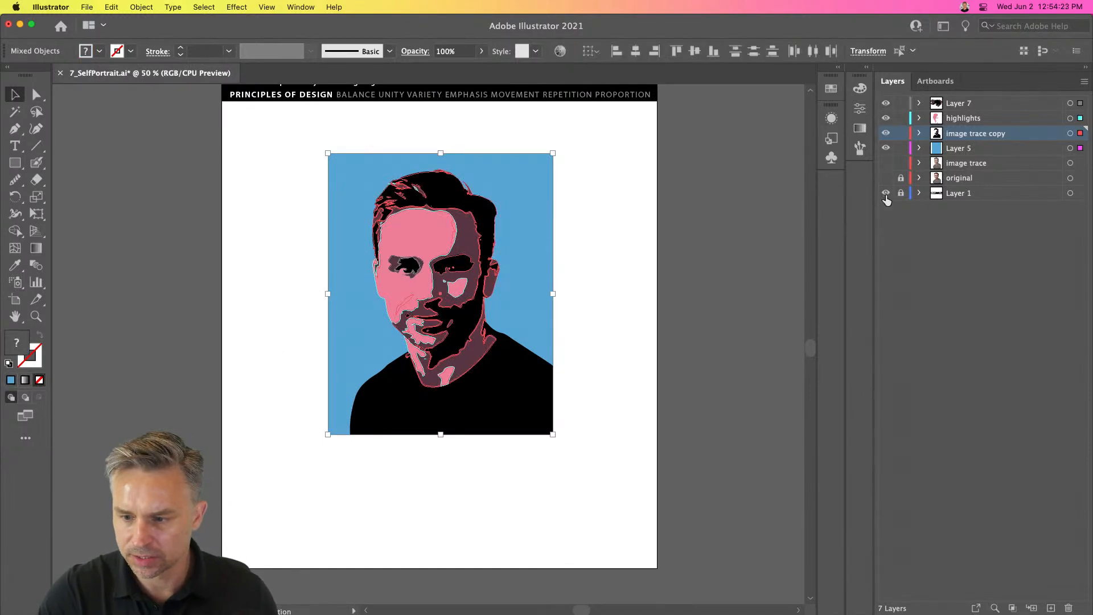
key("super+minus")
key("super+minus")
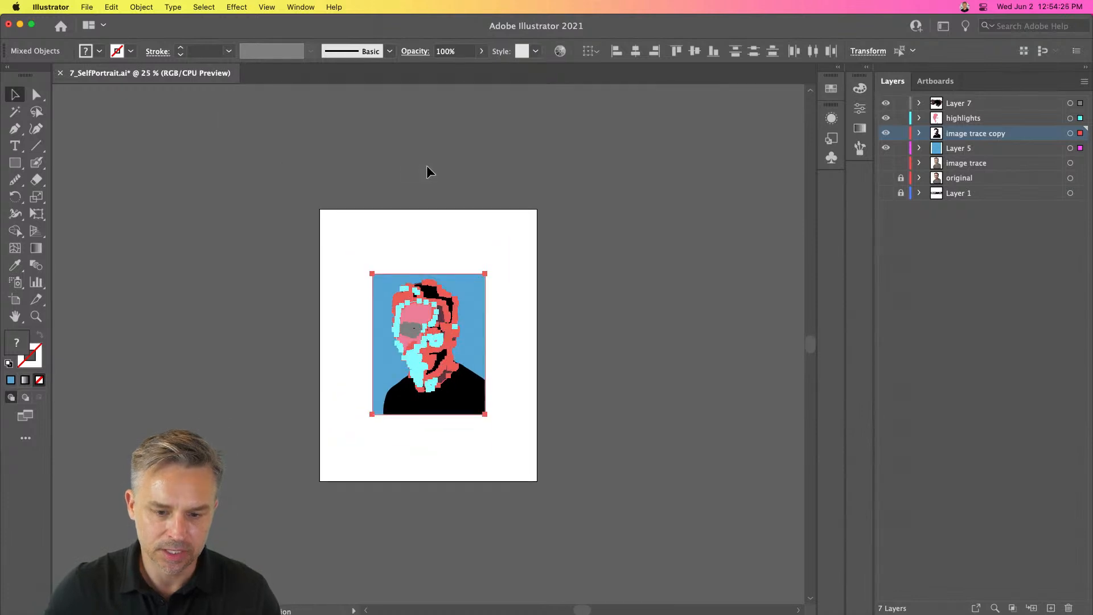
left_click_drag(371, 275, 320, 219)
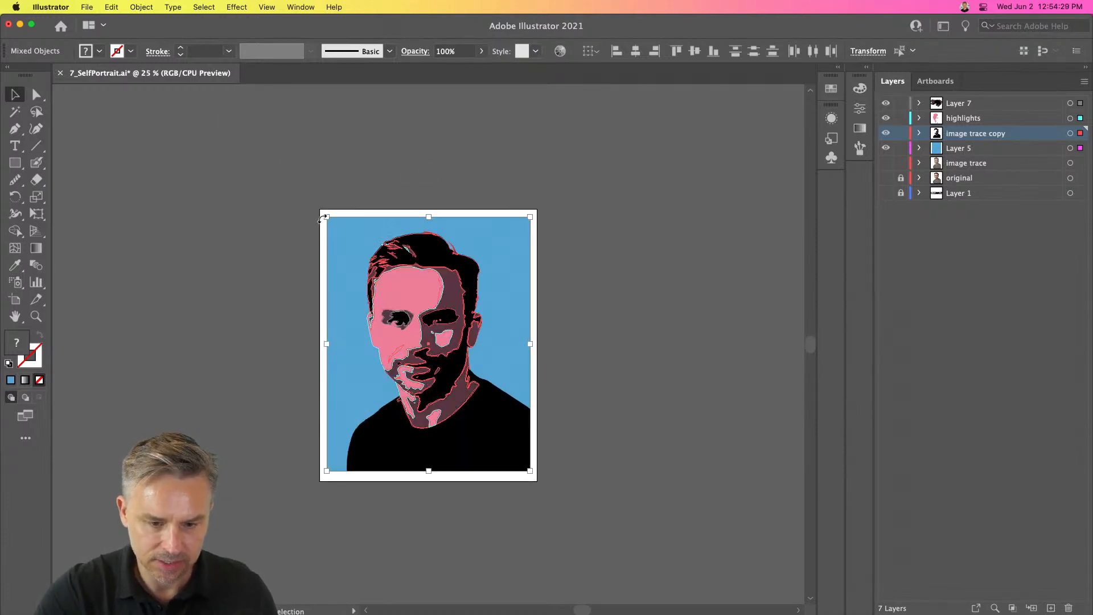
left_click(293, 165)
key("super+0")
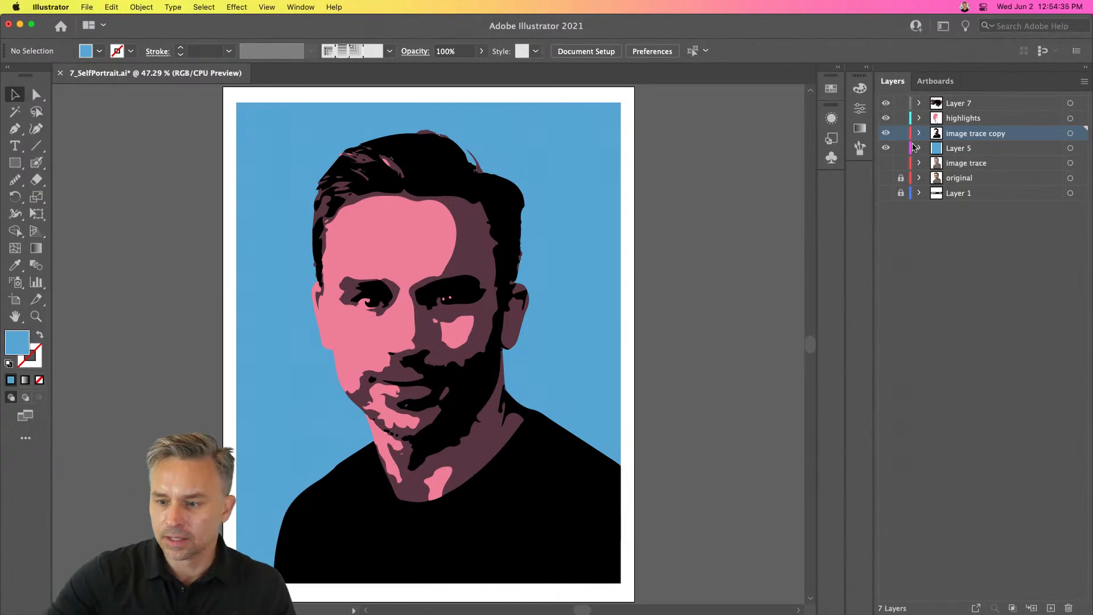
- Select all the artwork and open the Recolor Artwork dialog
key("super+a")
left_click(86, 7)
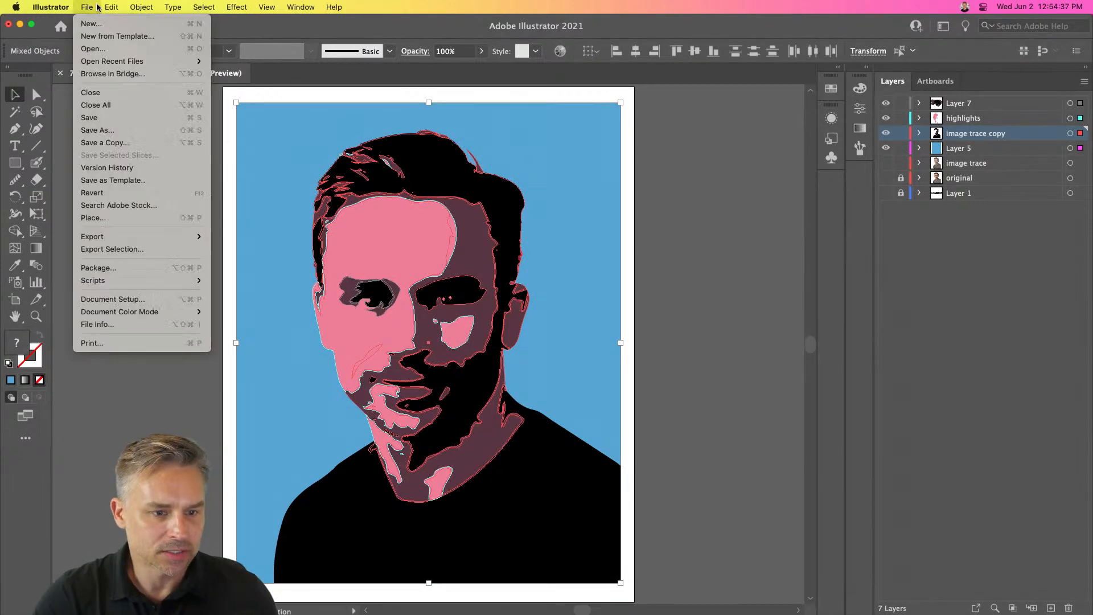
mouse_move(115, 222)
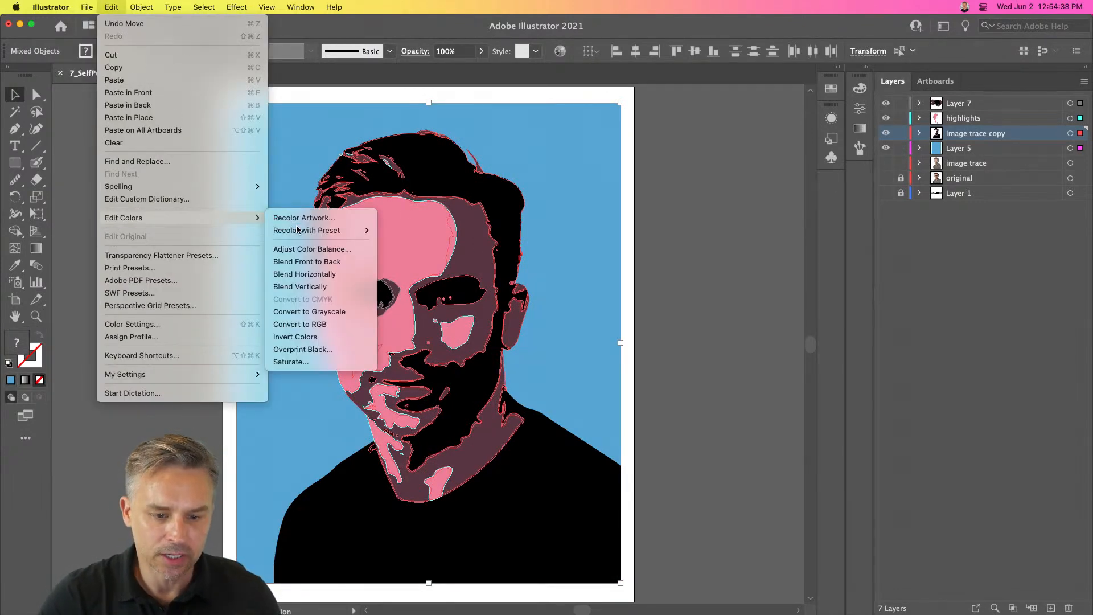
left_click(292, 220)
left_click_drag(424, 151, 709, 83)
left_click(720, 503)
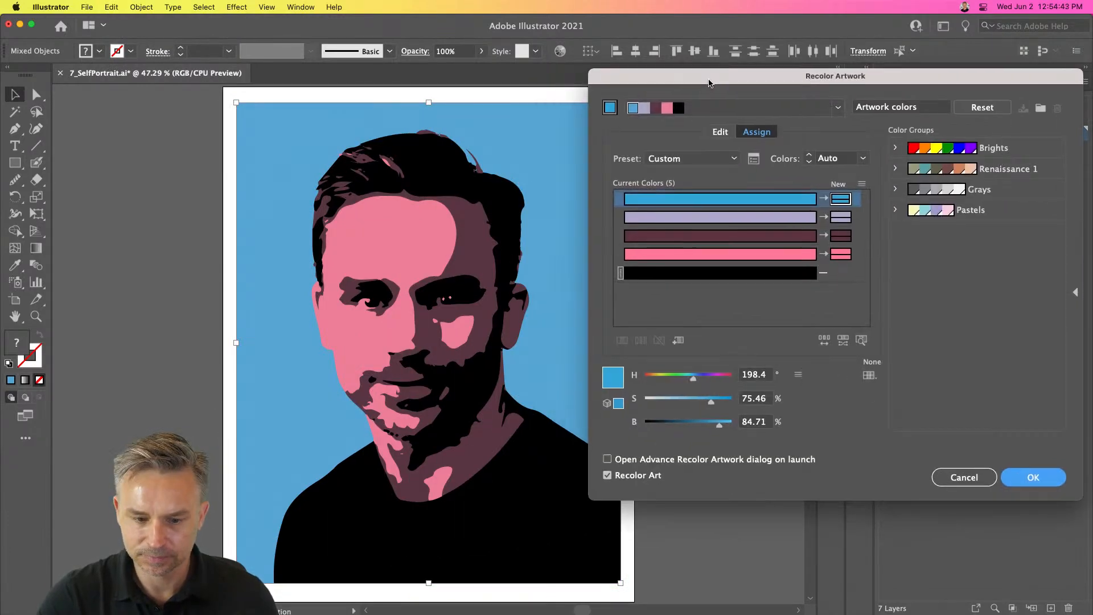
- Preview each color group on the artwork in turn and settle on the Brights group
left_click(1016, 154)
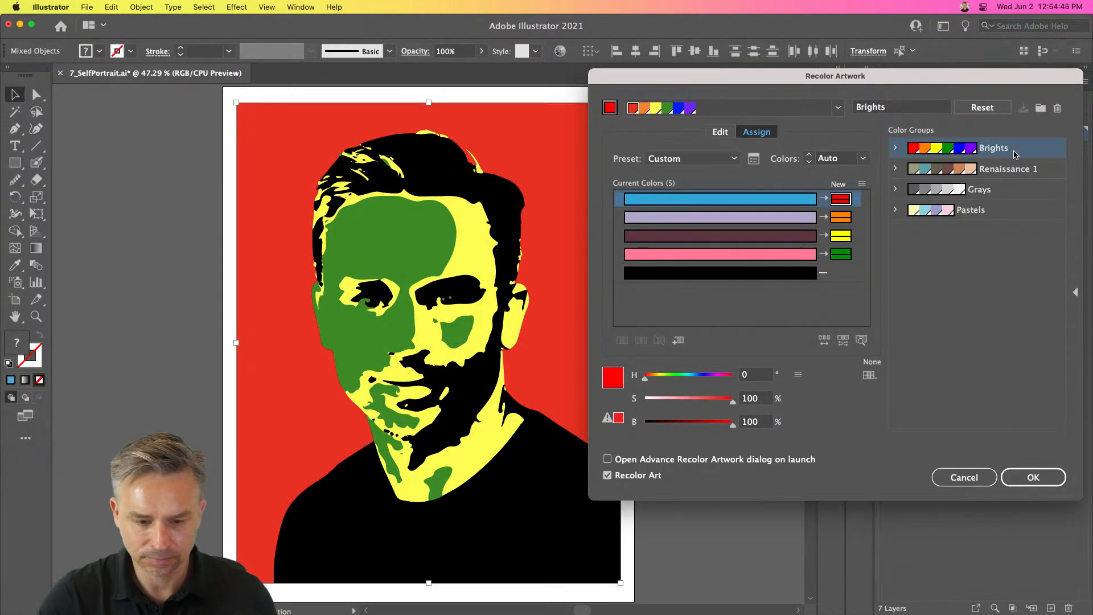
left_click(1015, 172)
left_click(1011, 196)
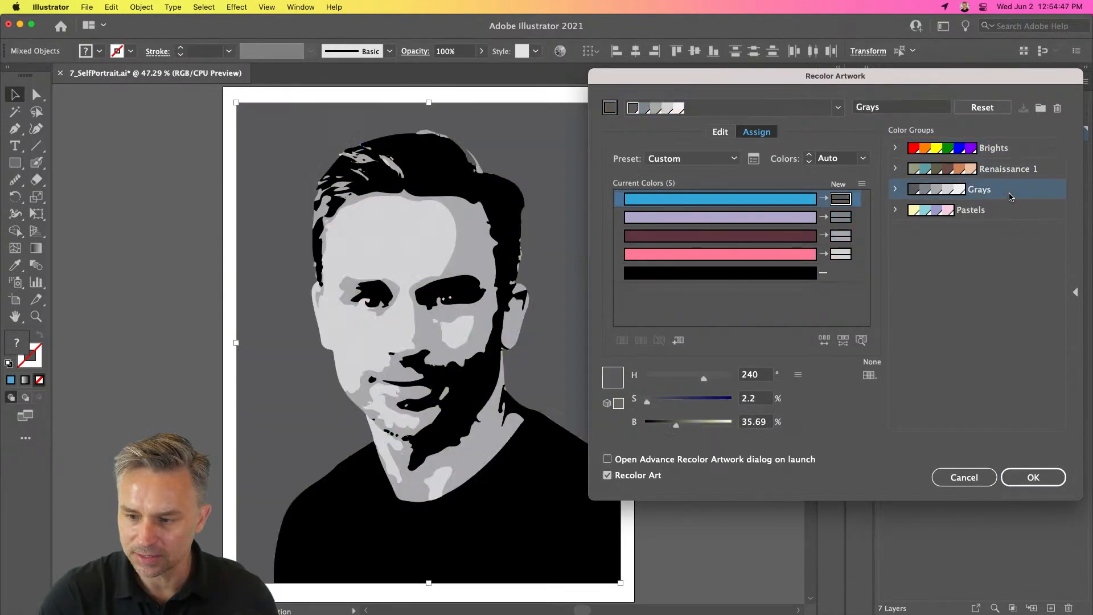
left_click(998, 210)
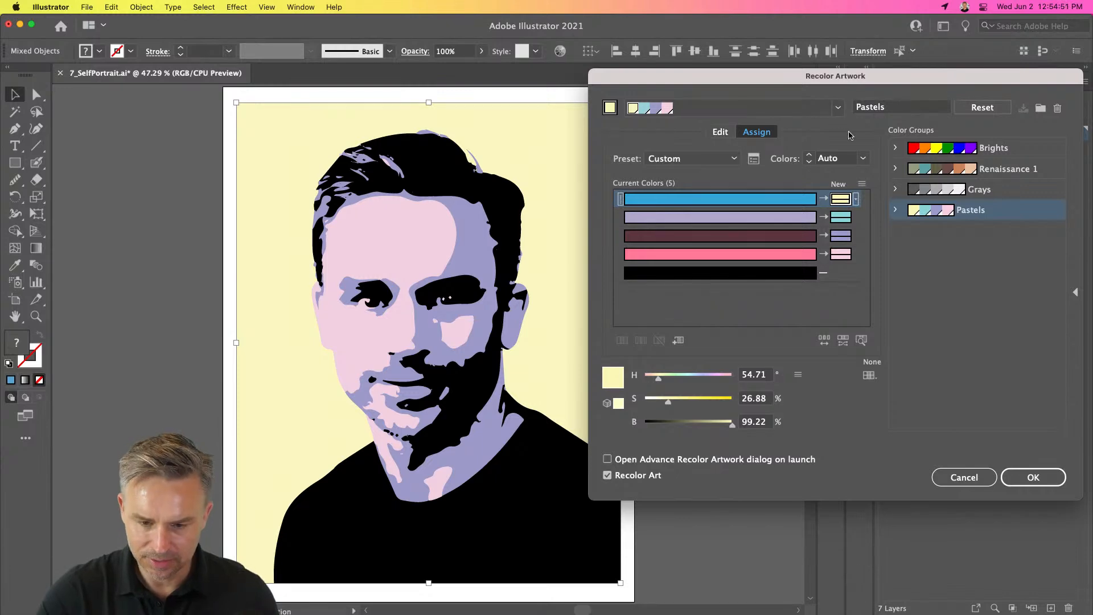
left_click(997, 150)
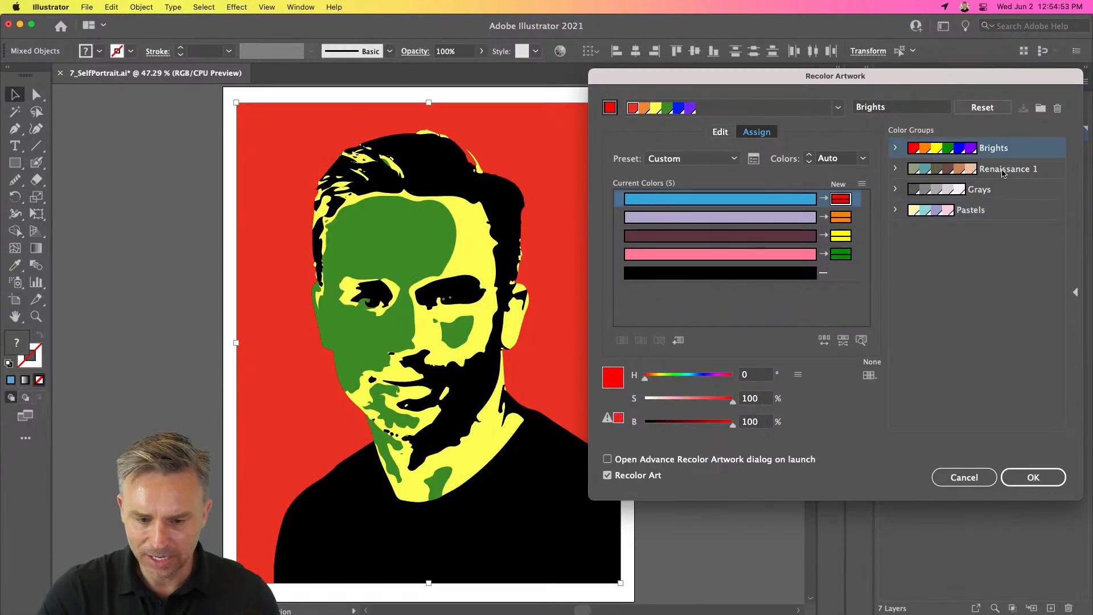
left_click(1003, 170)
left_click(1001, 191)
left_click(971, 212)
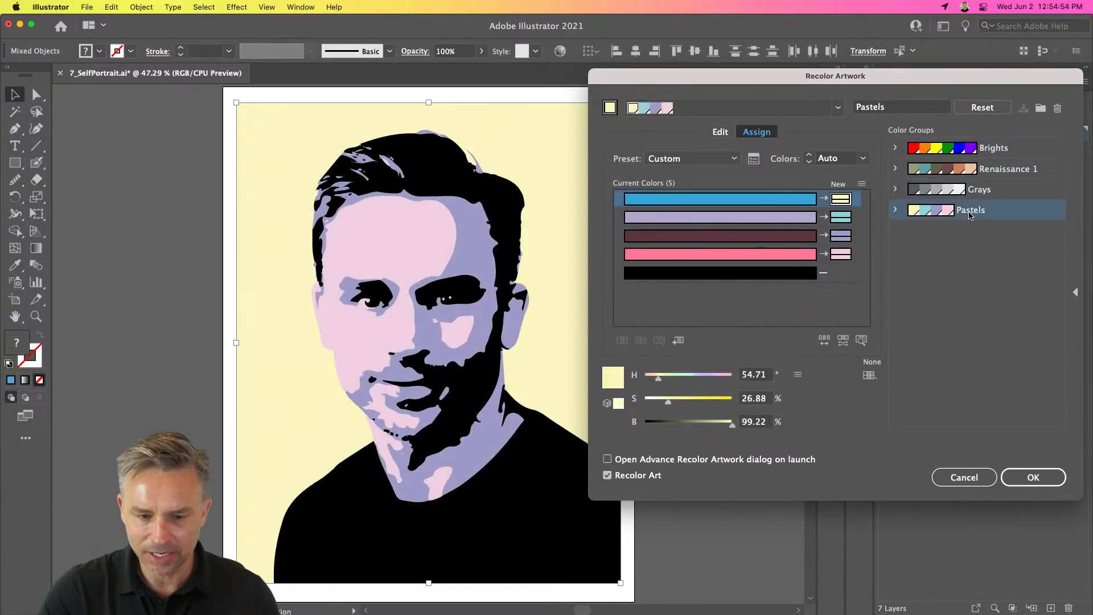
left_click(1013, 154)
- In the color wheel, unlink the harmony colors and move the yellow color to purple at 50% brightness
left_click(720, 132)
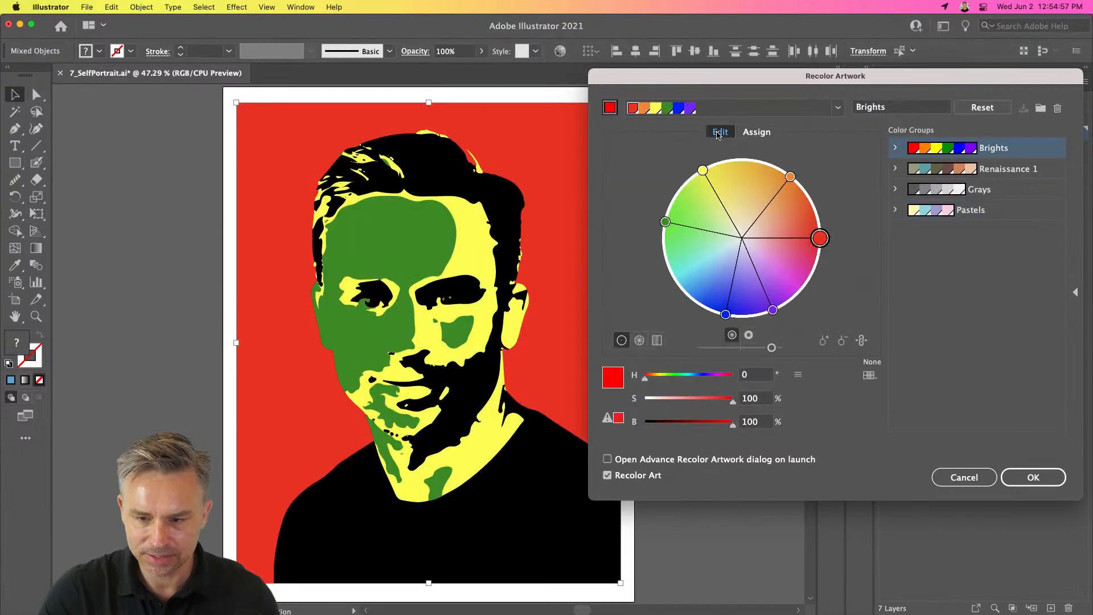
left_click(704, 169)
left_click(862, 340)
left_click_drag(704, 170, 770, 268)
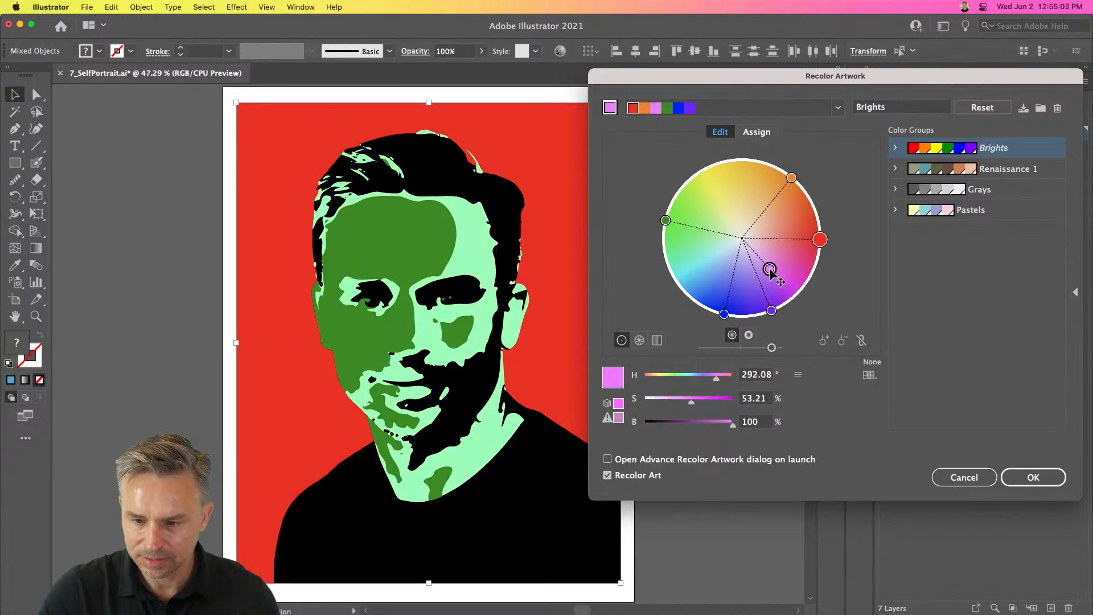
left_click(690, 425)
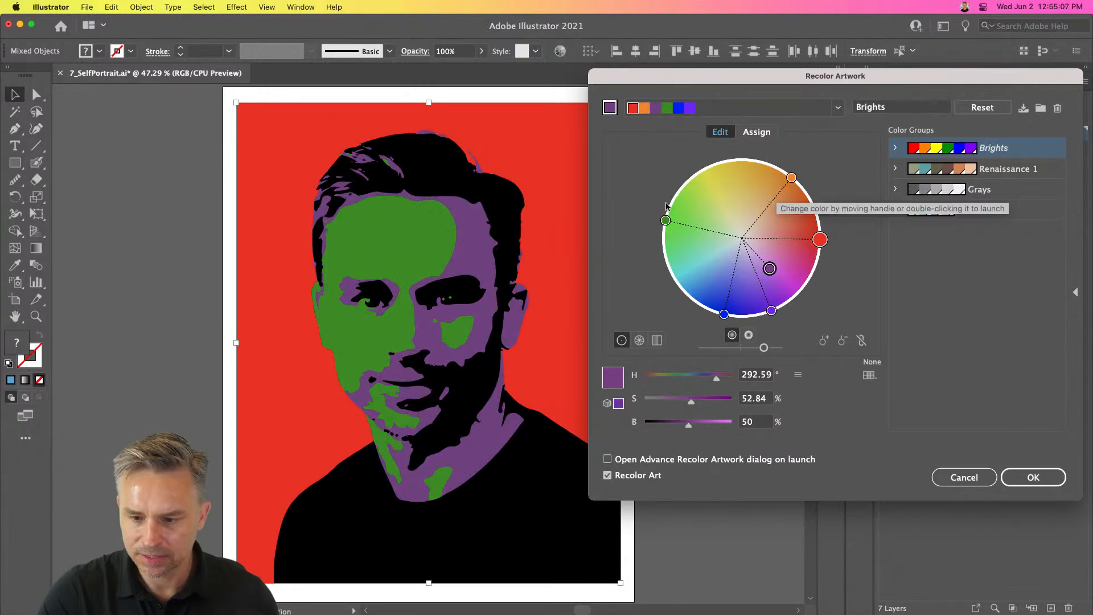
- Move the green face color to magenta at full brightness and the red background color to cyan
left_click_drag(666, 220, 810, 277)
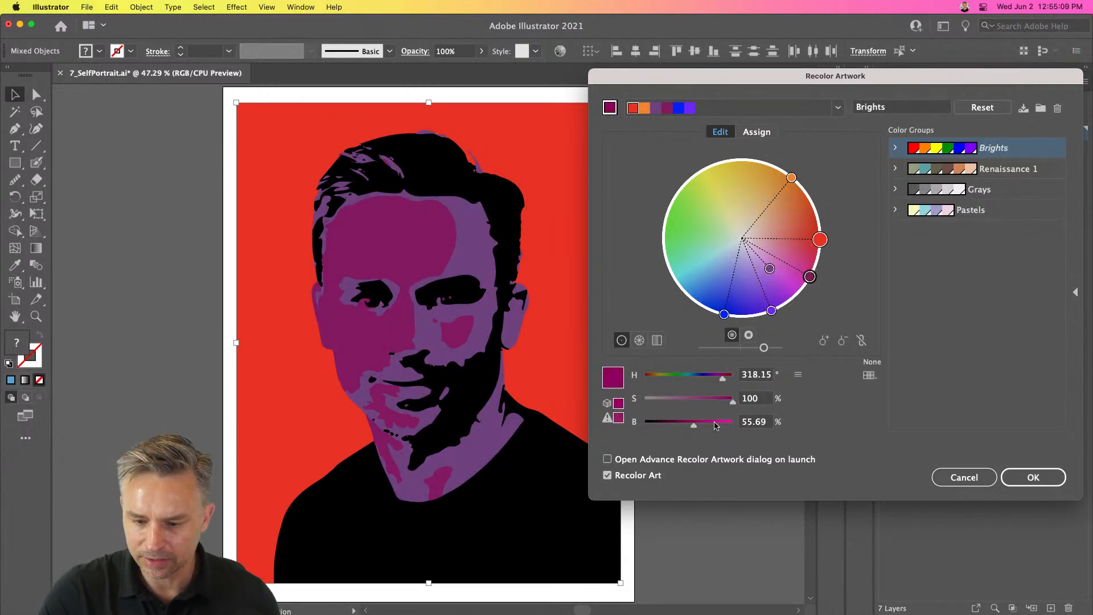
left_click_drag(715, 426, 774, 429)
left_click_drag(819, 240, 667, 287)
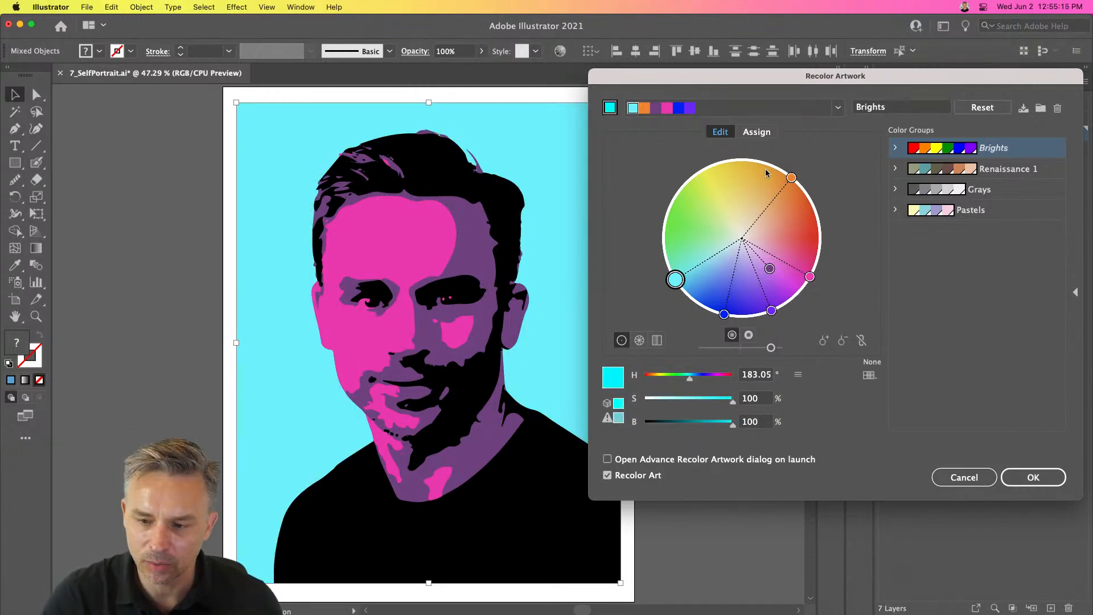
- Lower the magenta's saturation to 48% and apply the recolor without saving changes to the Brights group
left_click(809, 278)
left_click_drag(691, 407, 688, 405)
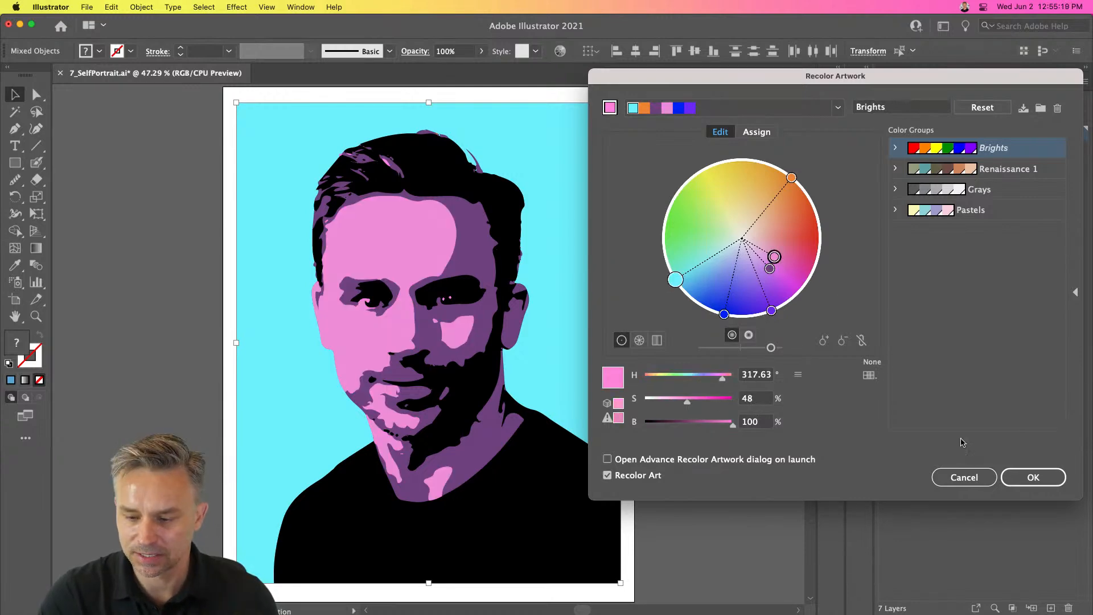
left_click(1031, 480)
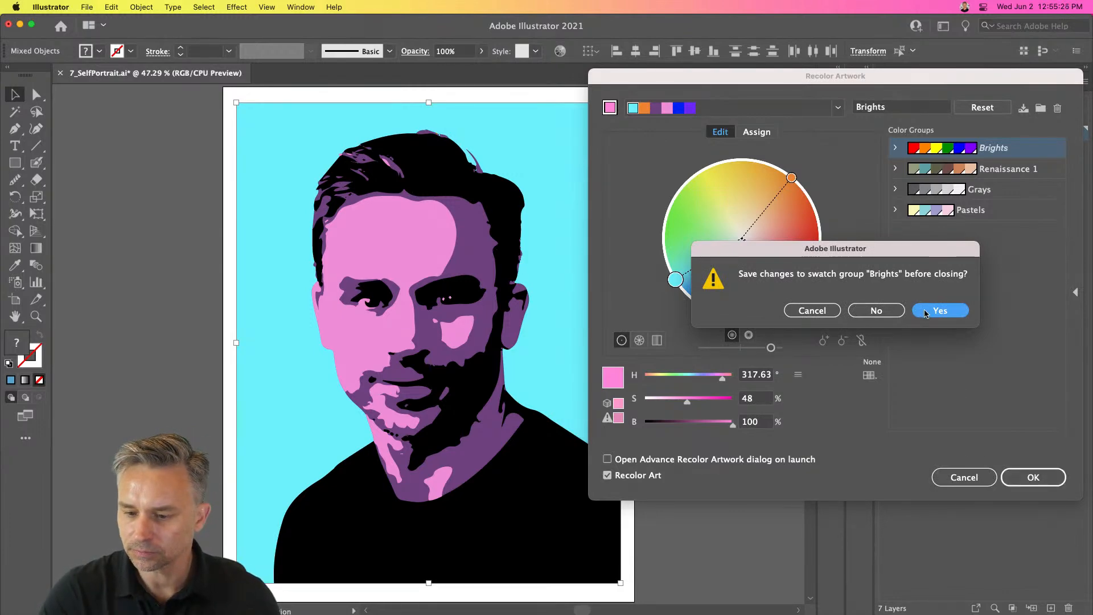
left_click(861, 313)
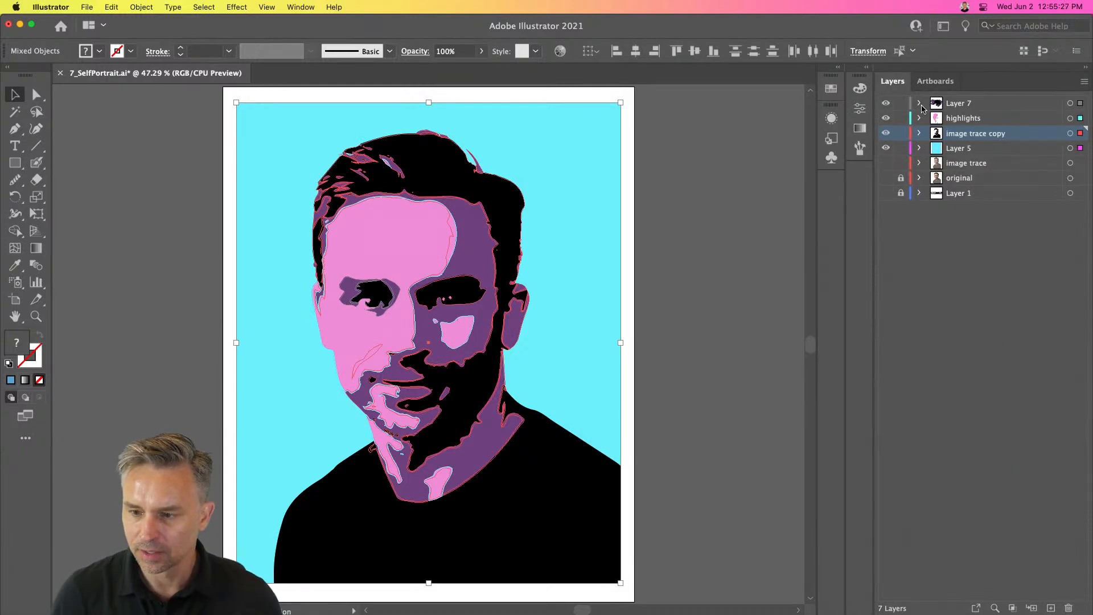
- Hide all upper layers so only the image trace layer shows, and select its trace object
left_click(891, 163)
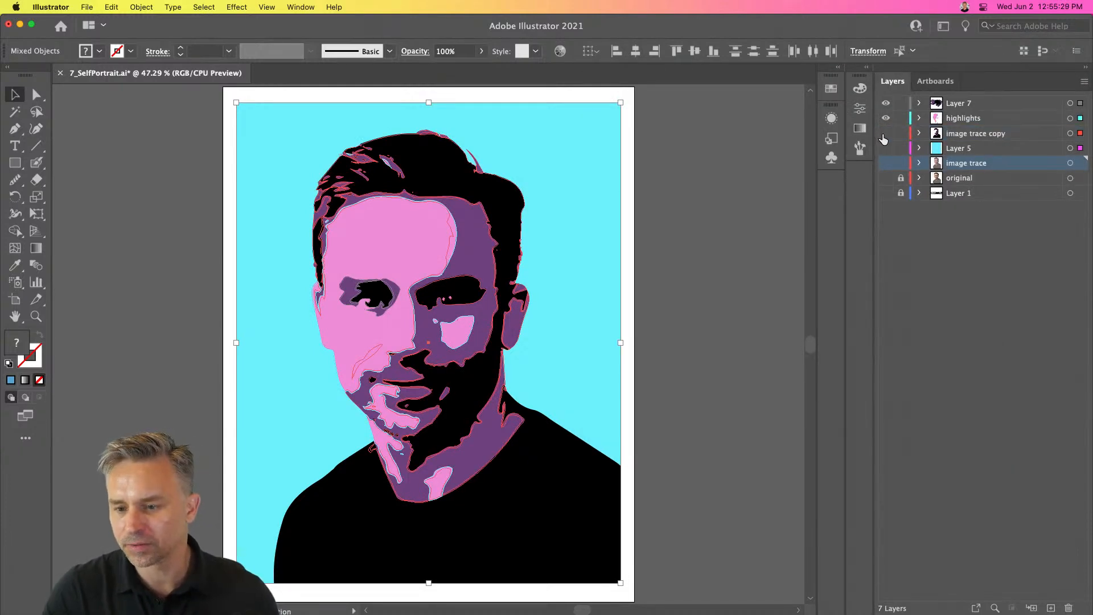
left_click_drag(884, 103, 882, 156)
left_click(886, 163)
key("ctrl+y")
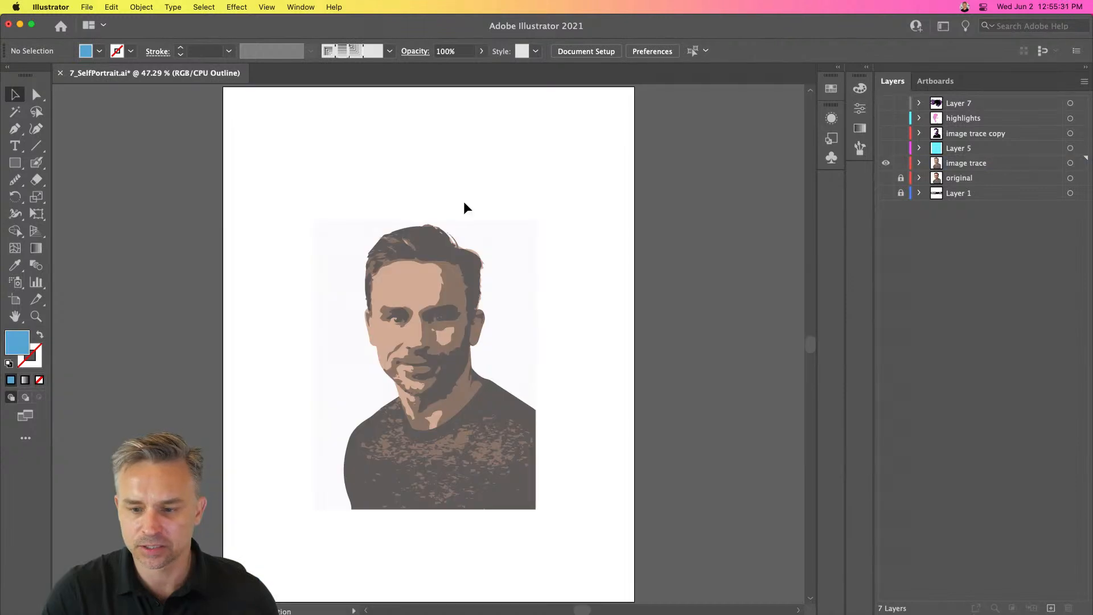
left_click(432, 239)
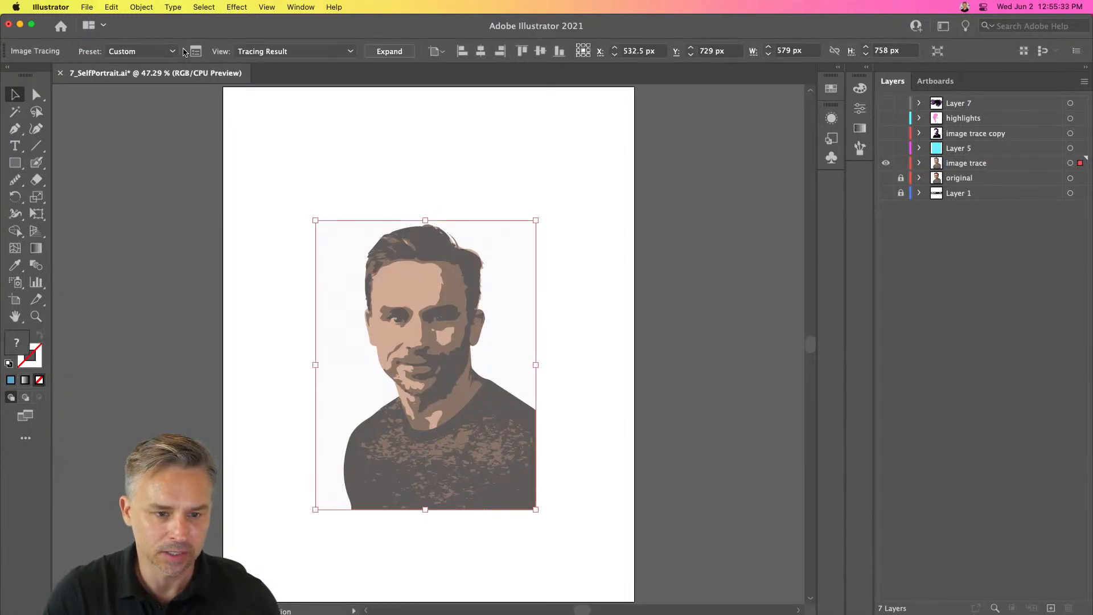
- Open the Image Trace panel and try the Black and White Logo and Sketched Art presets
left_click(196, 51)
left_click_drag(770, 131, 619, 126)
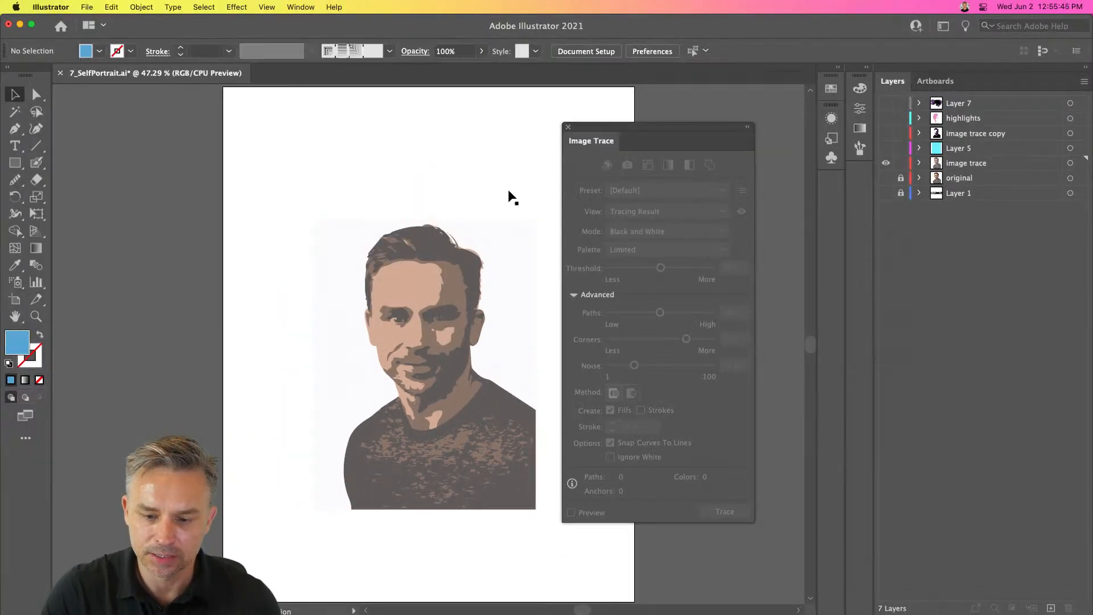
left_click(625, 191)
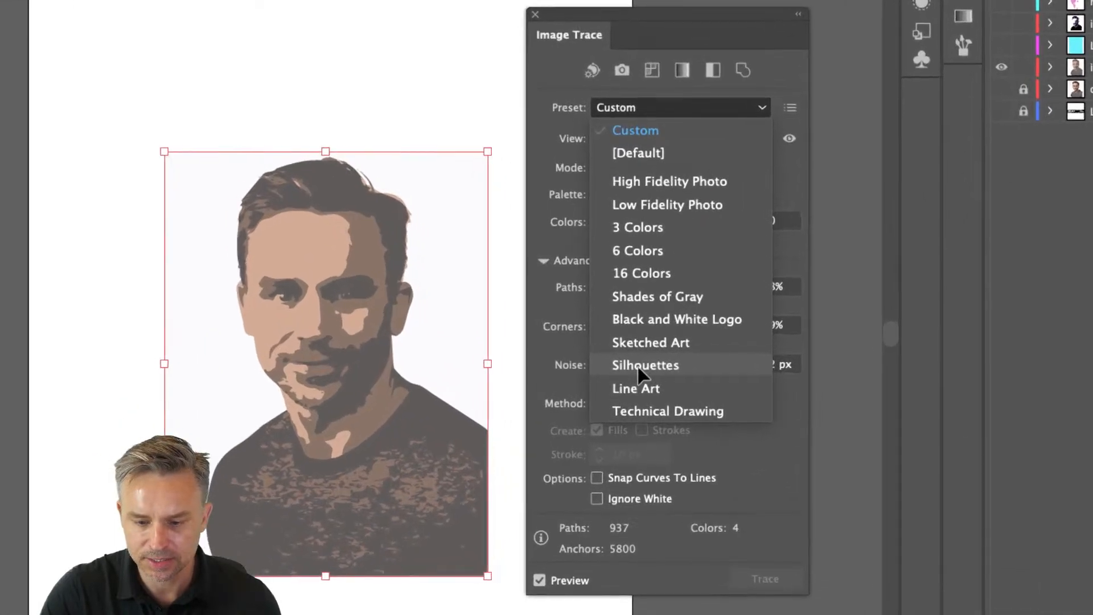
left_click(638, 336)
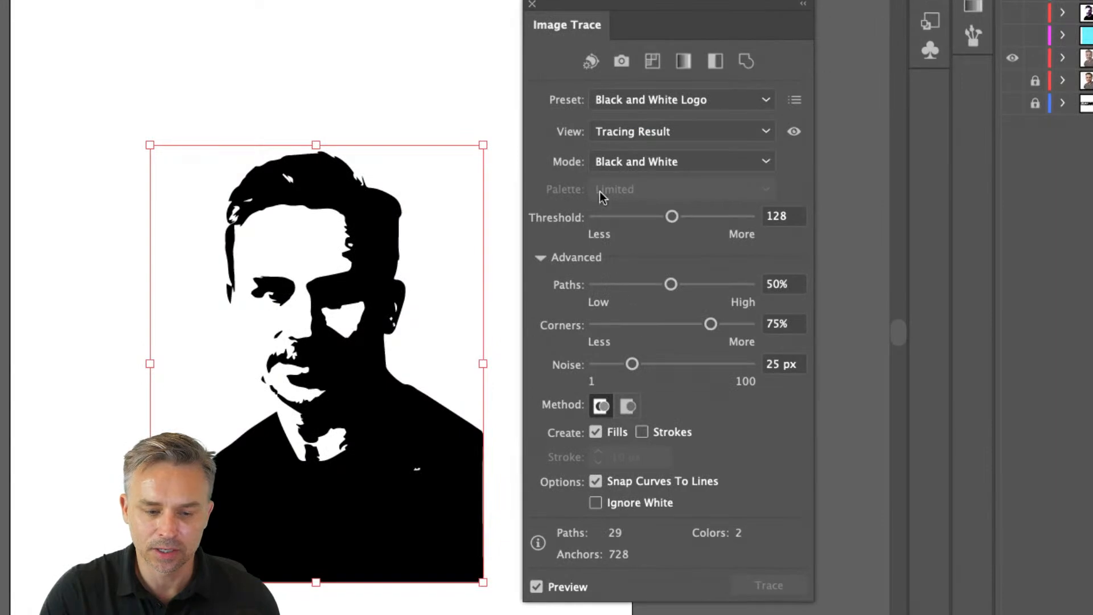
left_click(654, 100)
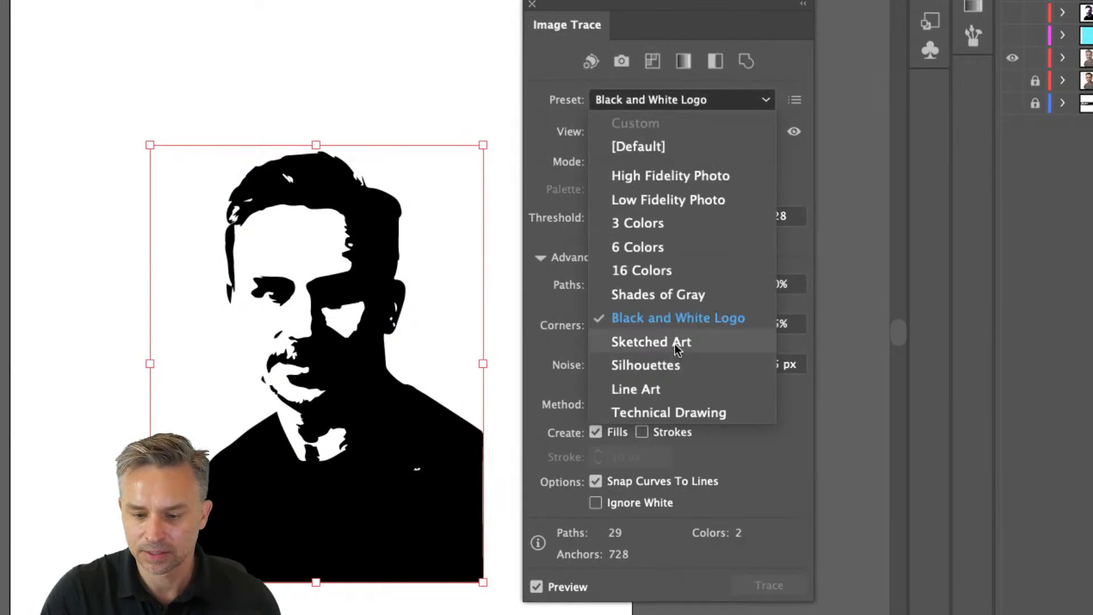
left_click(675, 343)
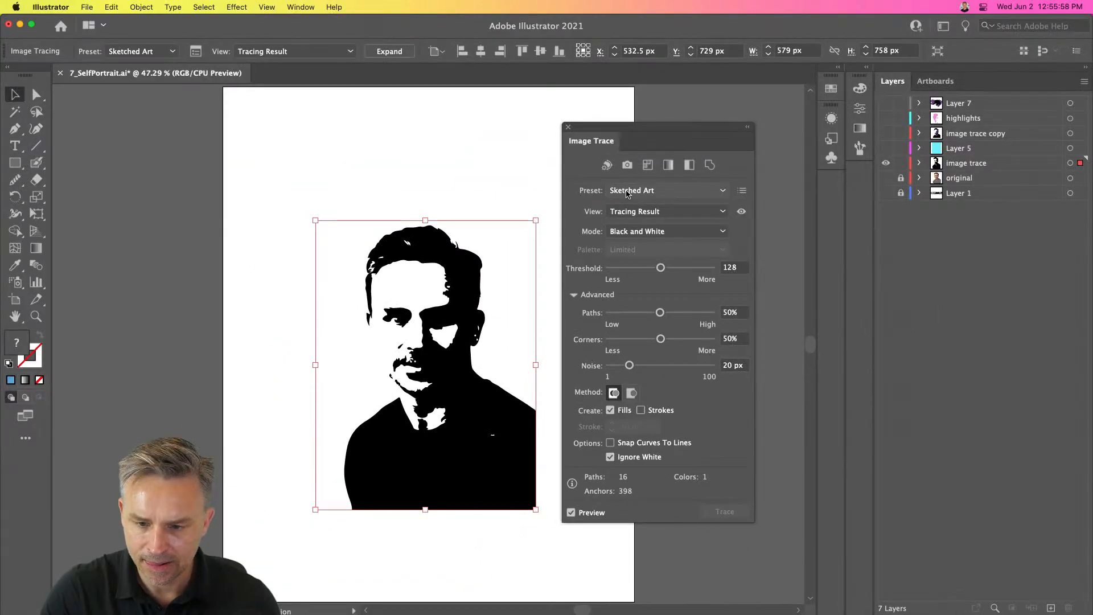
- Try the Silhouettes and Line Art trace presets, then close the Image Trace panel
left_click(627, 193)
left_click(678, 368)
left_click(629, 188)
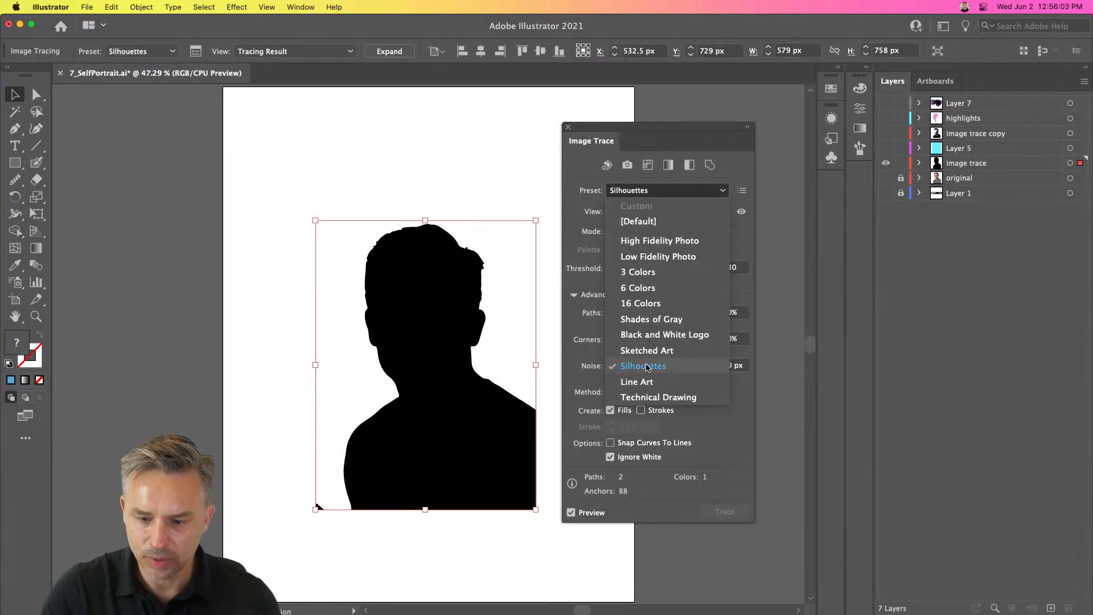
left_click(647, 387)
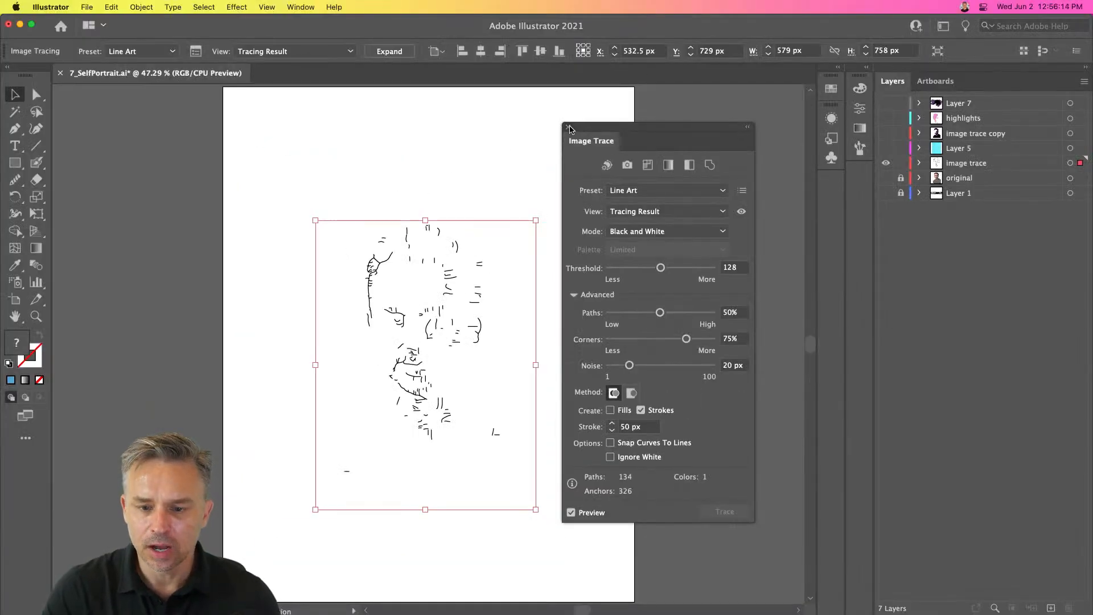
left_click(569, 127)
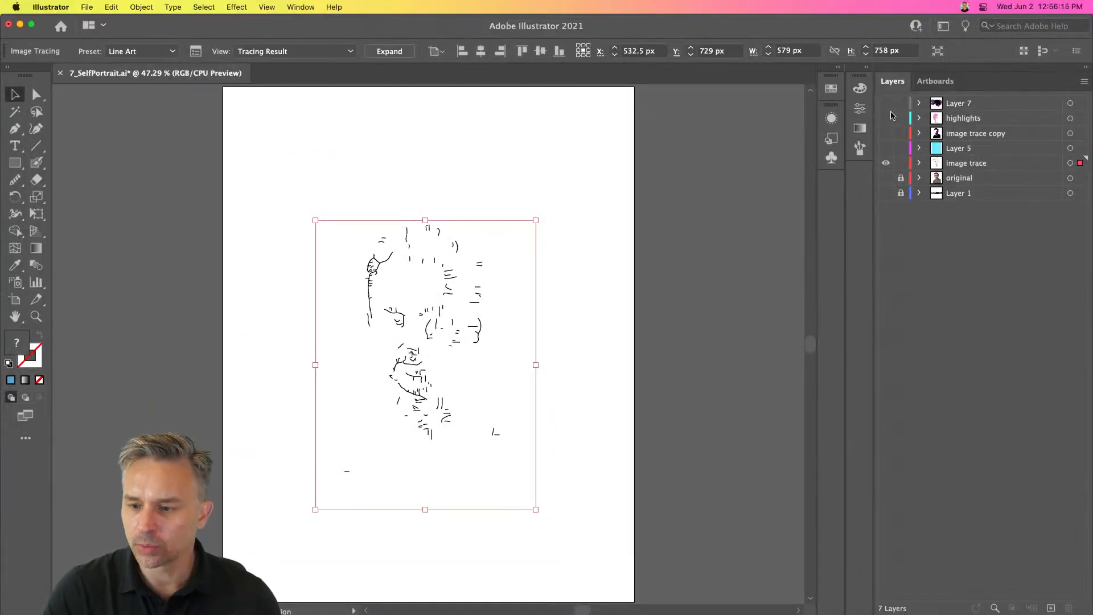
- Show all the hidden layers again, select the image trace copy layer, and deselect the artwork
left_click_drag(888, 133, 889, 99)
left_click(947, 135)
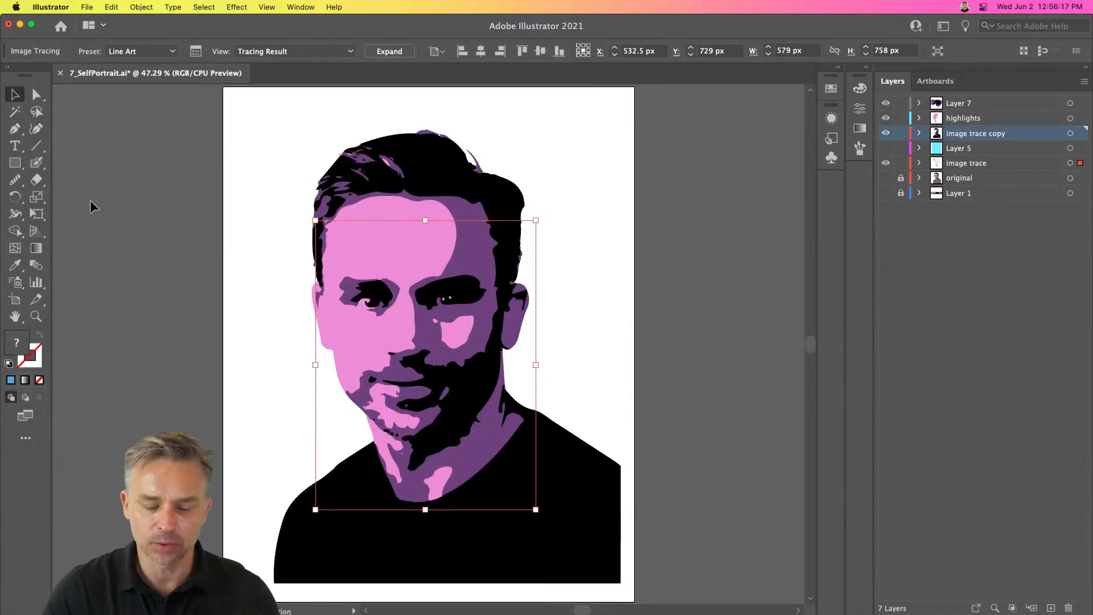
left_click(144, 245)
left_click(886, 148)
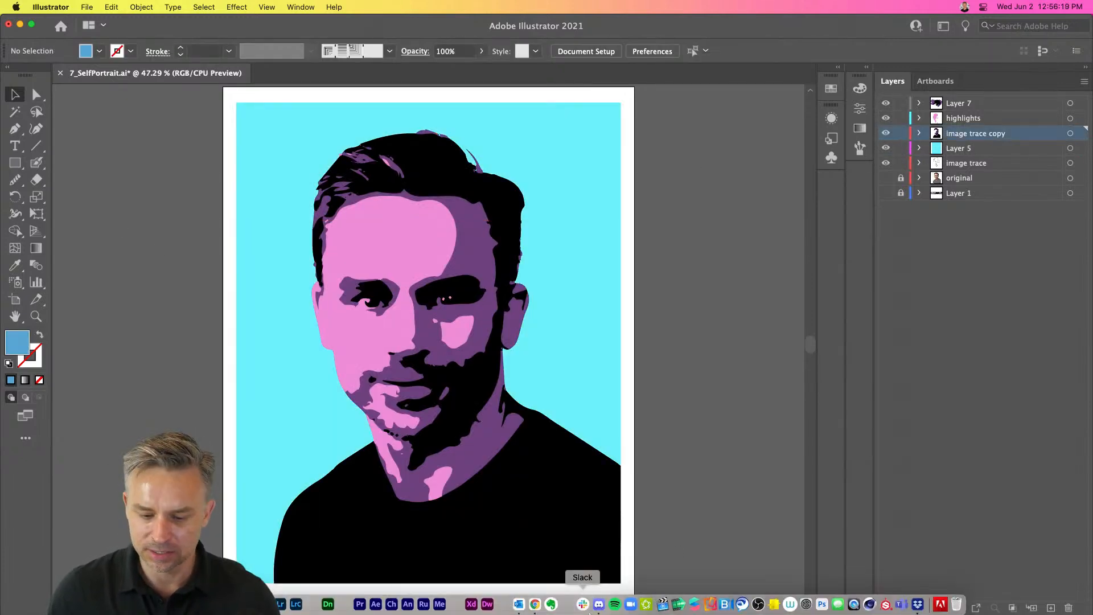